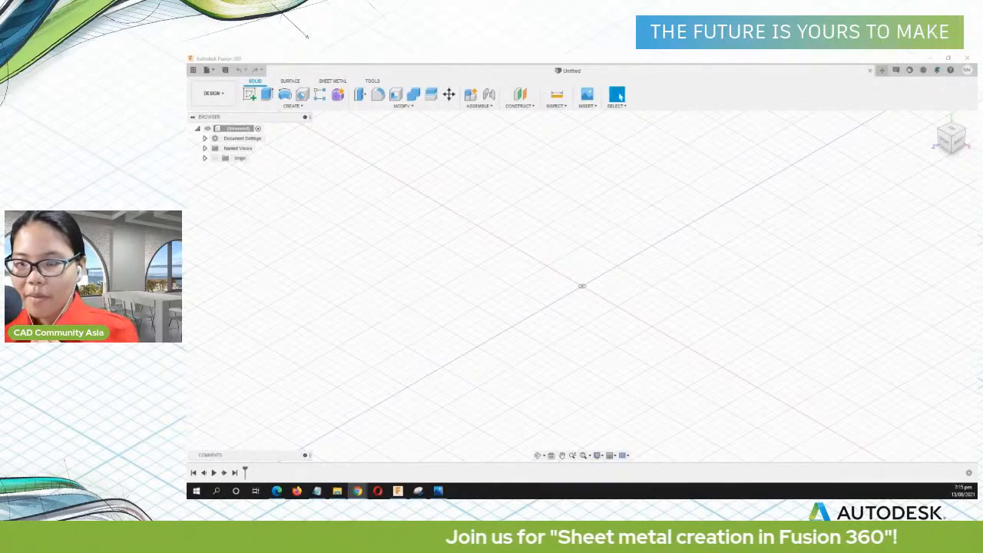
Start a new sketch on the horizontal origin plane
key("alt+Tab")
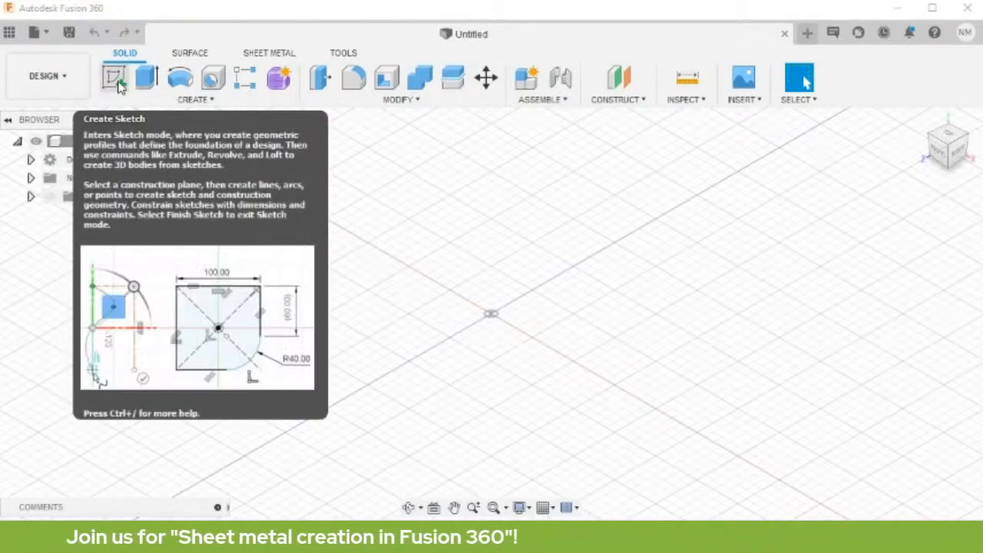
left_click(115, 79)
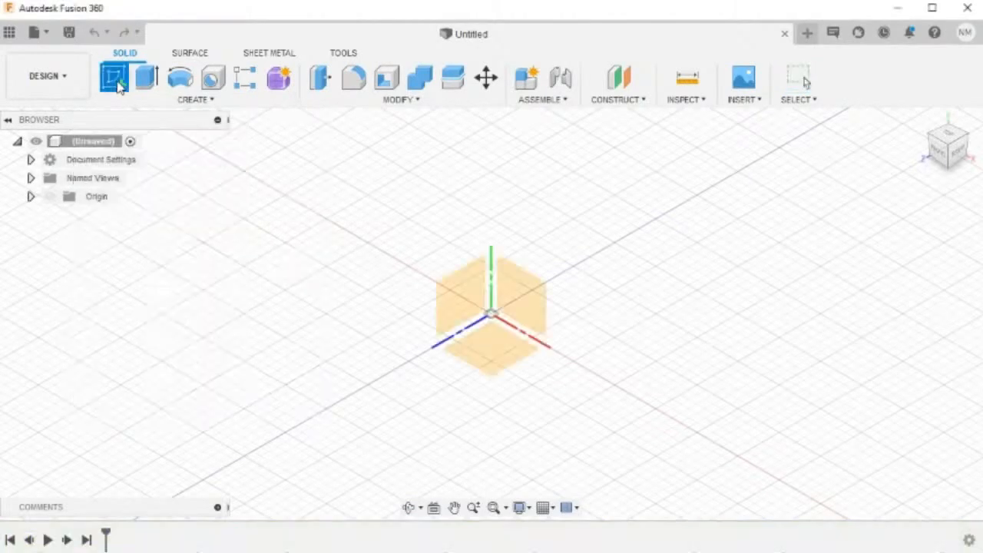
left_click(489, 345)
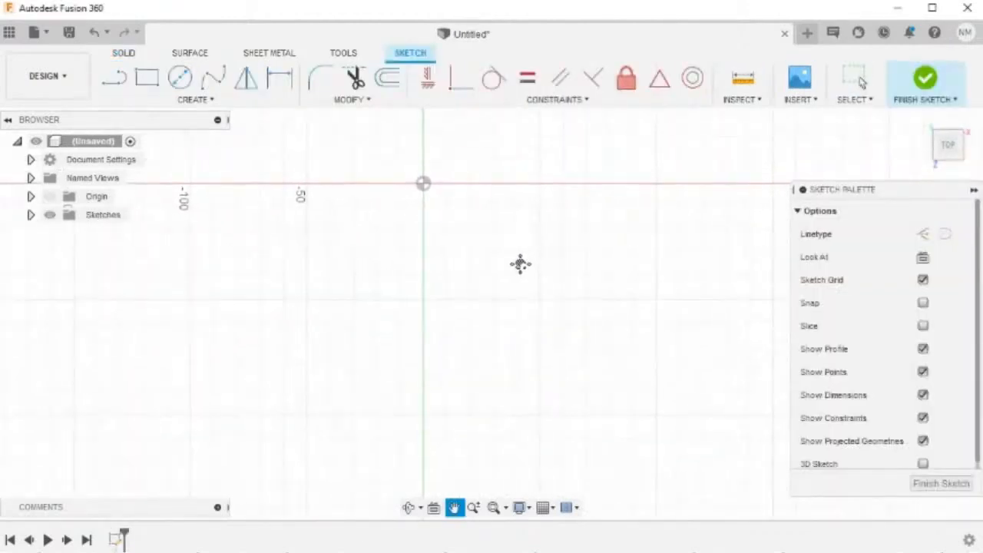
left_click_drag(520, 263, 534, 285)
key("Escape")
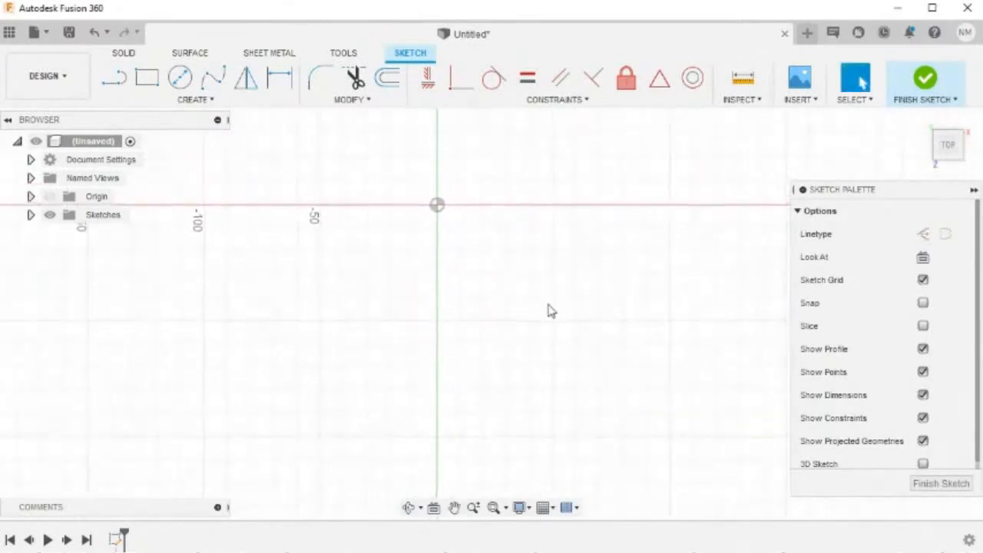
scroll(549, 310, "down", 2)
middle_click_drag(571, 292, 577, 305)
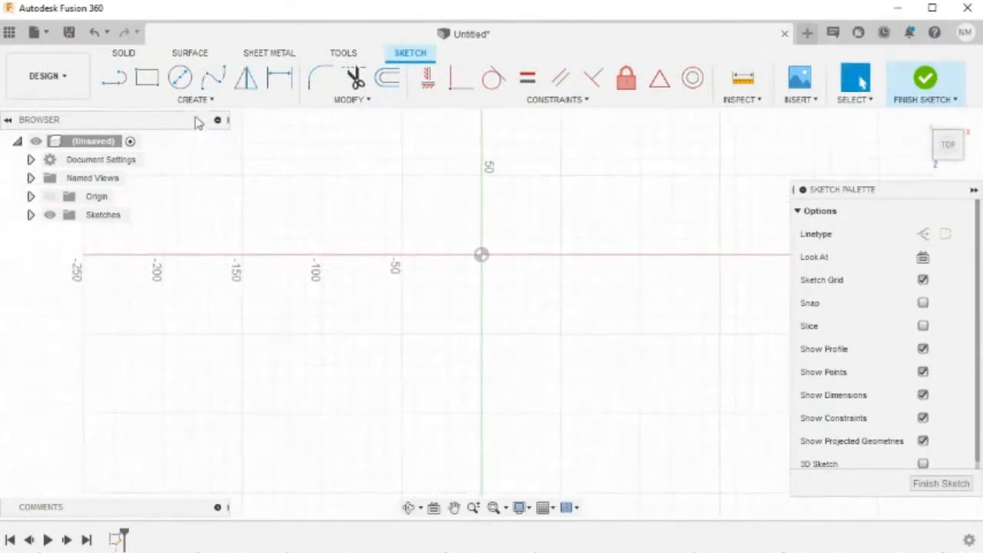
Sketch a vertical line about 165 mm long running downward from the origin
left_click(116, 77)
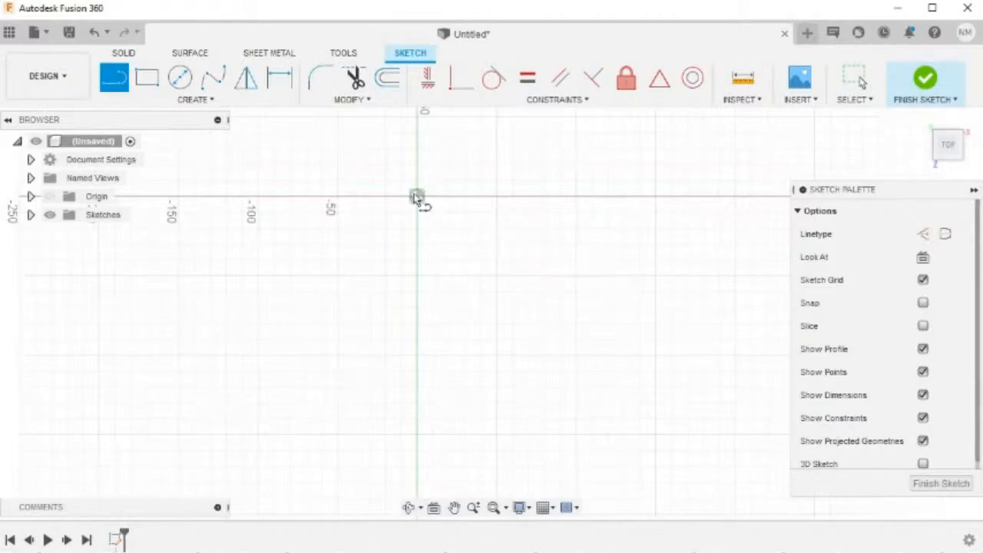
left_click(415, 197)
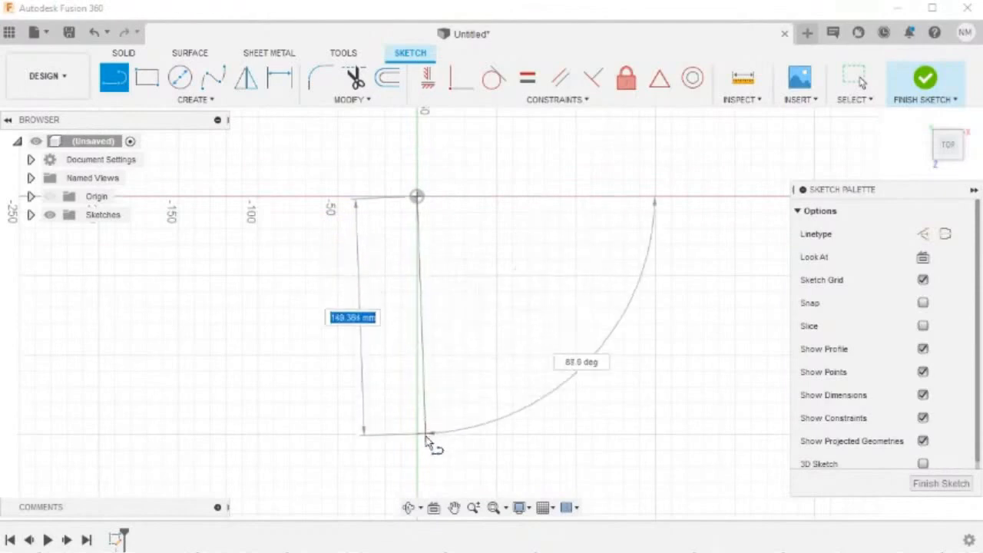
middle_click_drag(428, 442, 415, 386)
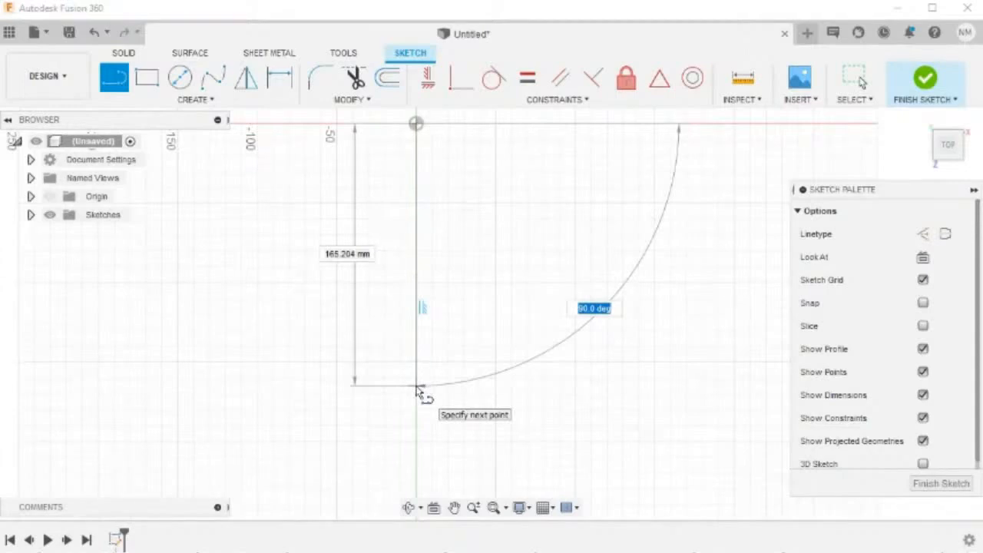
left_click(416, 385)
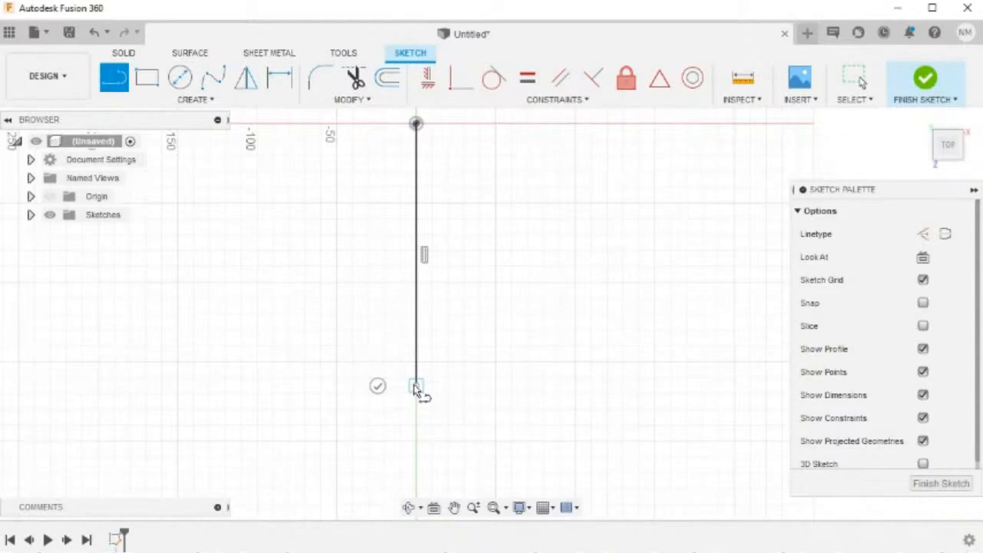
left_click(378, 388)
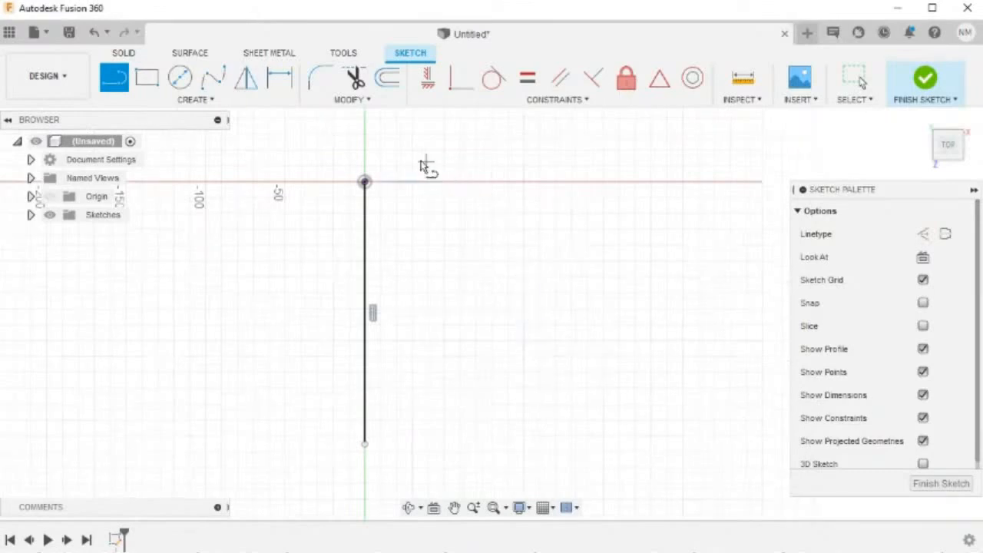
Sketch connected lines from the origin: about 213 mm right, about 122 mm down, back left short of the vertical line, and a short segment down
left_click(365, 182)
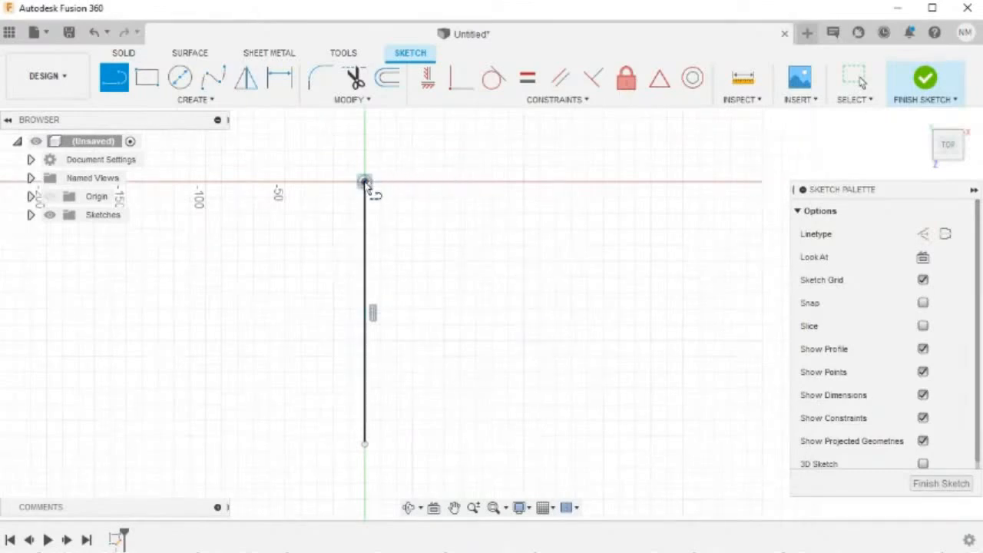
left_click(706, 182)
left_click(703, 376)
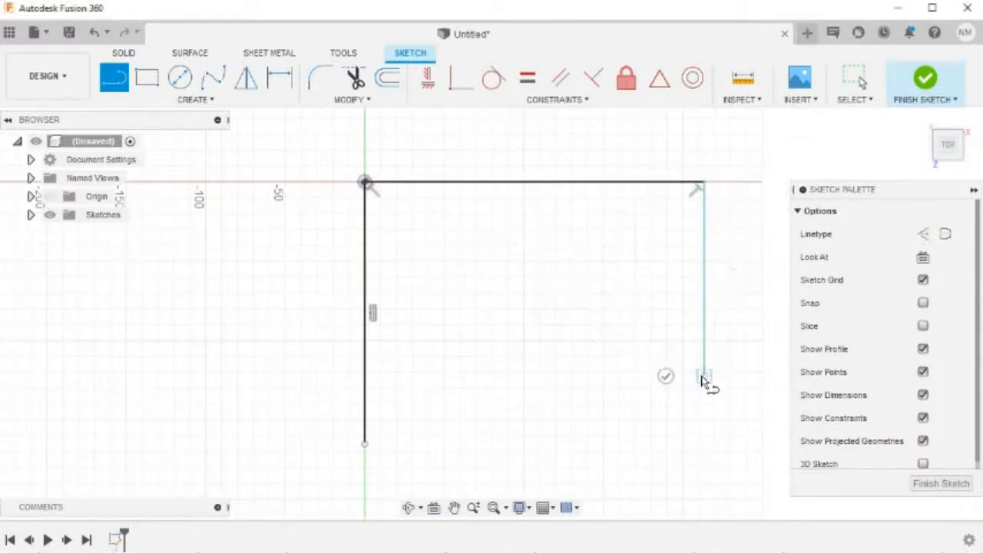
left_click(449, 376)
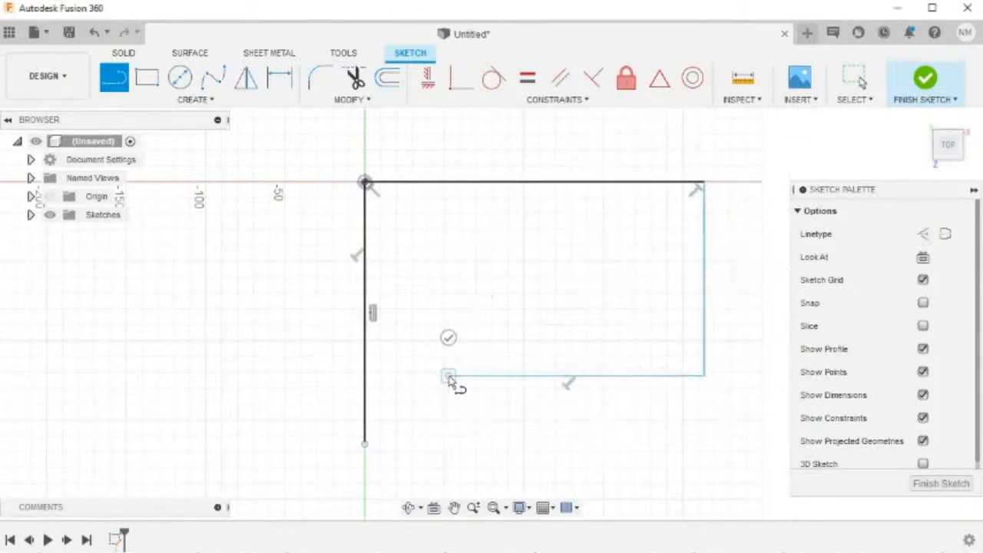
double_click(450, 439)
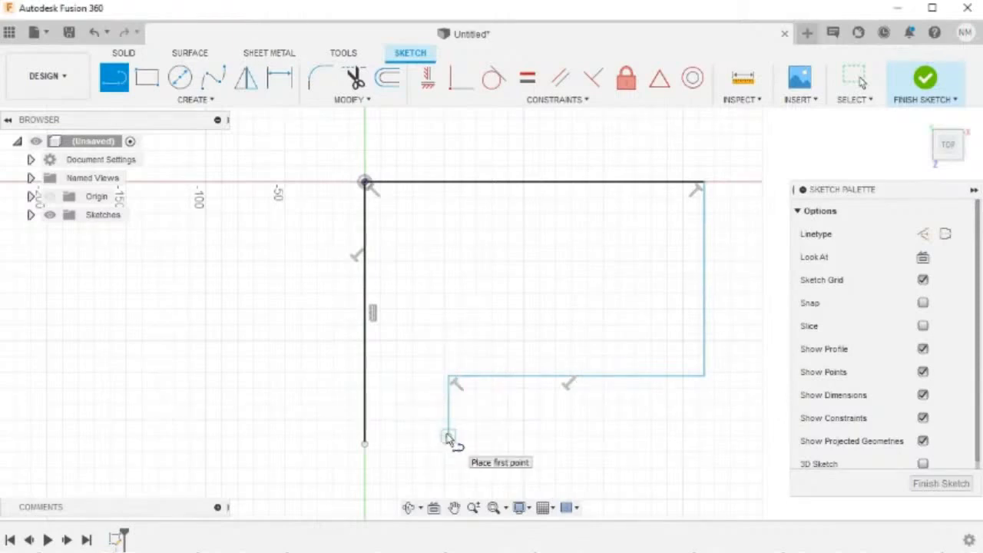
Close the profile with a downward-bulging 3-point arc joining the open lower ends of the two vertical lines
middle_click_drag(450, 437, 454, 341)
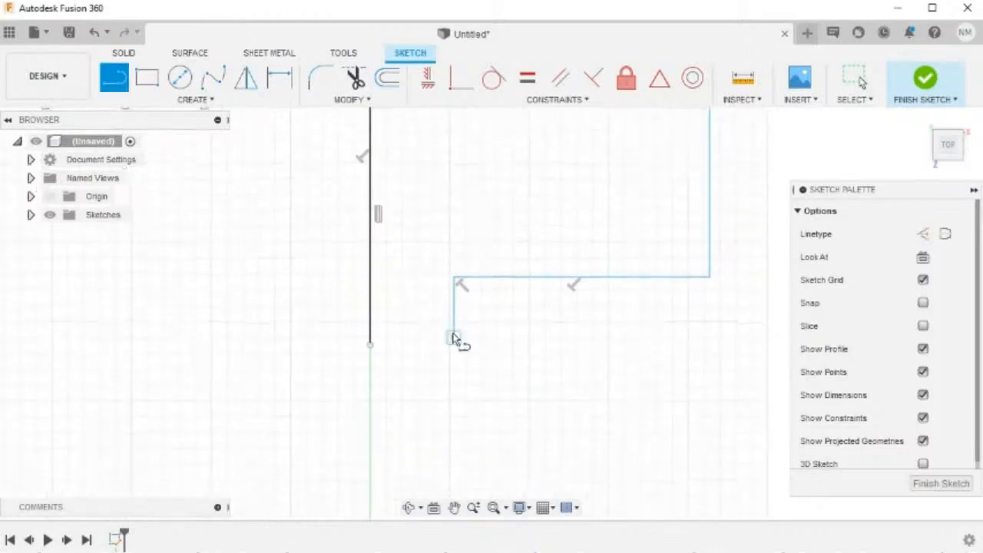
left_click(216, 101)
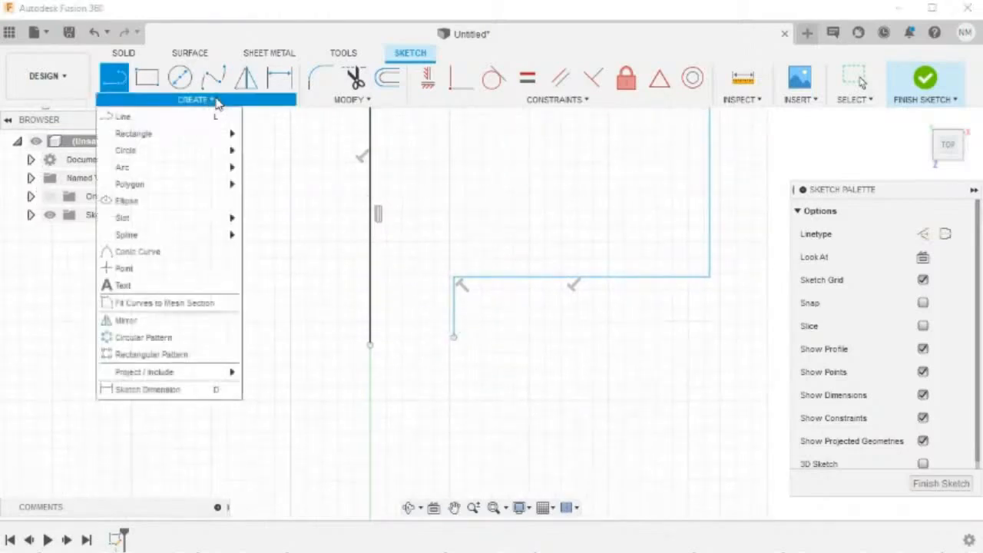
mouse_move(181, 171)
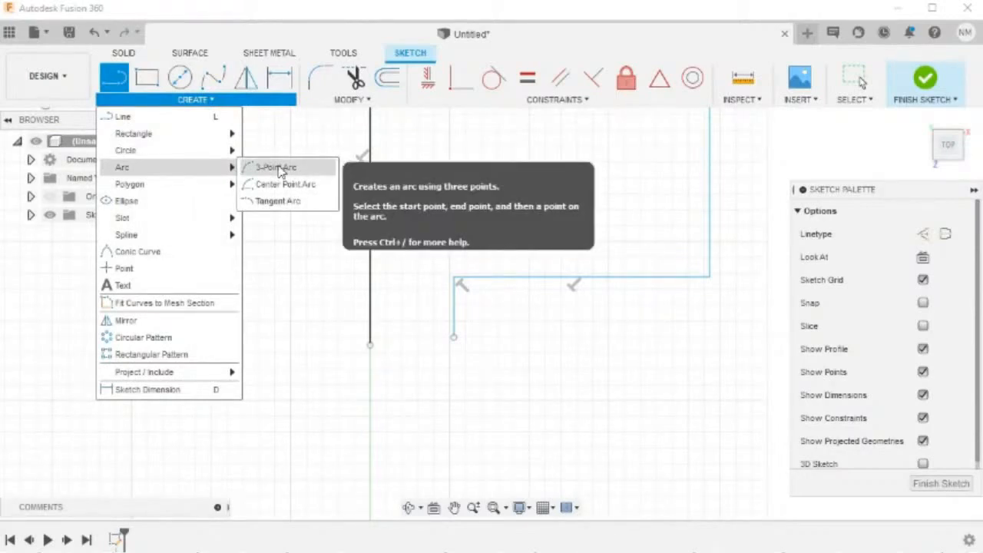
left_click(280, 171)
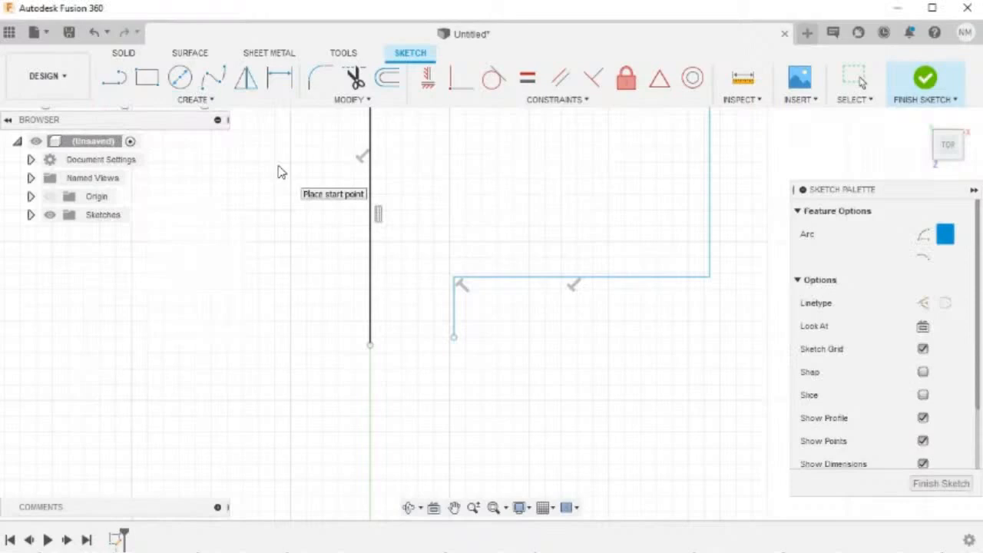
left_click(371, 346)
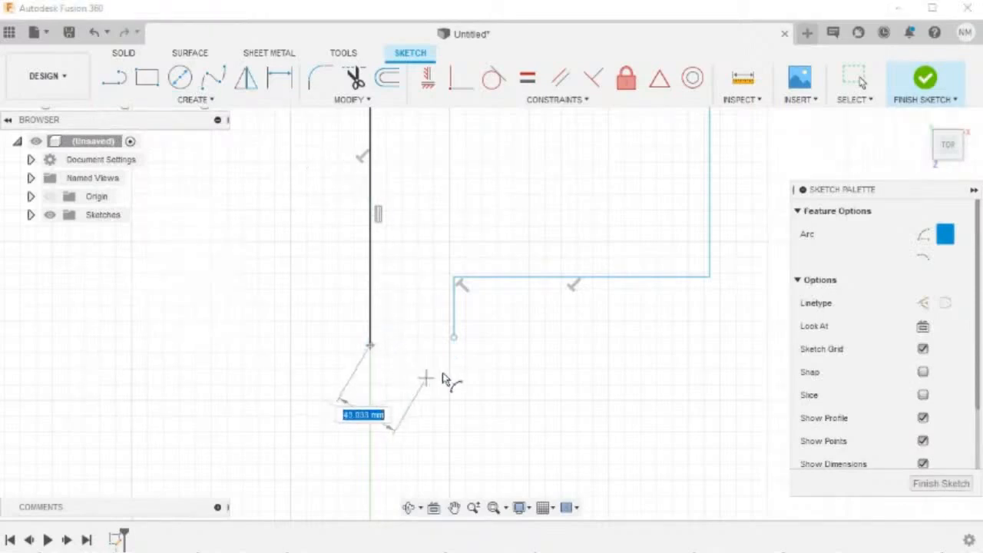
left_click(454, 338)
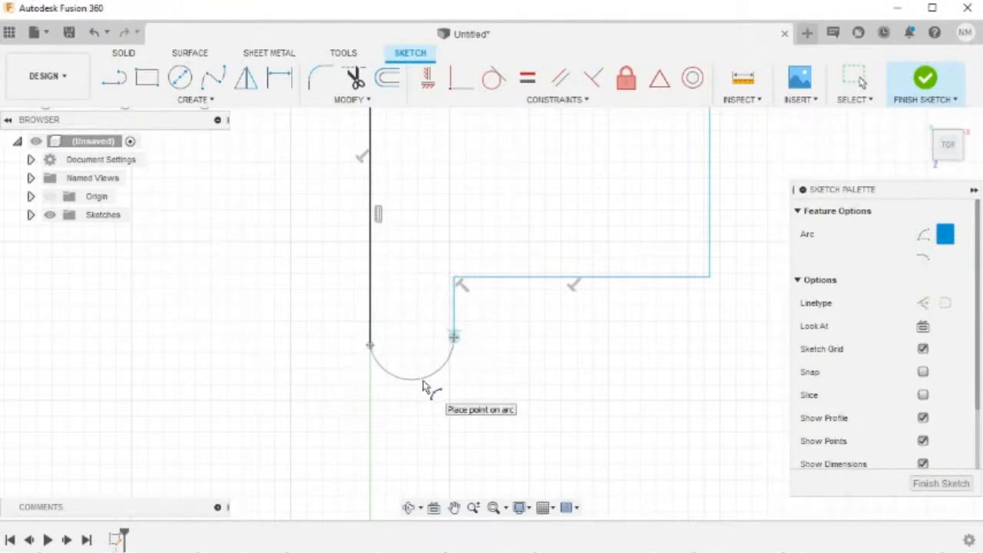
left_click(425, 386)
scroll(494, 377, "down", 3)
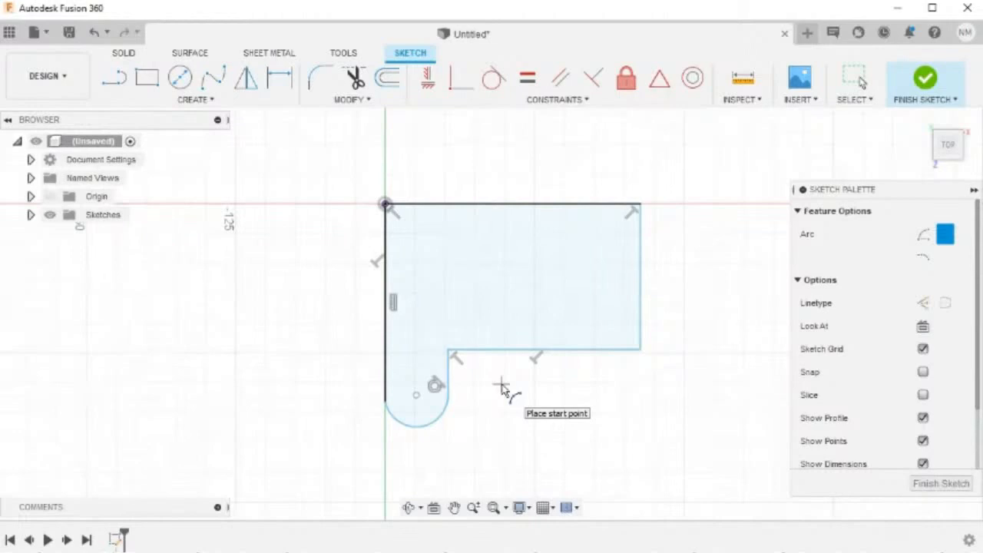
key("Escape")
middle_click_drag(503, 392, 498, 367)
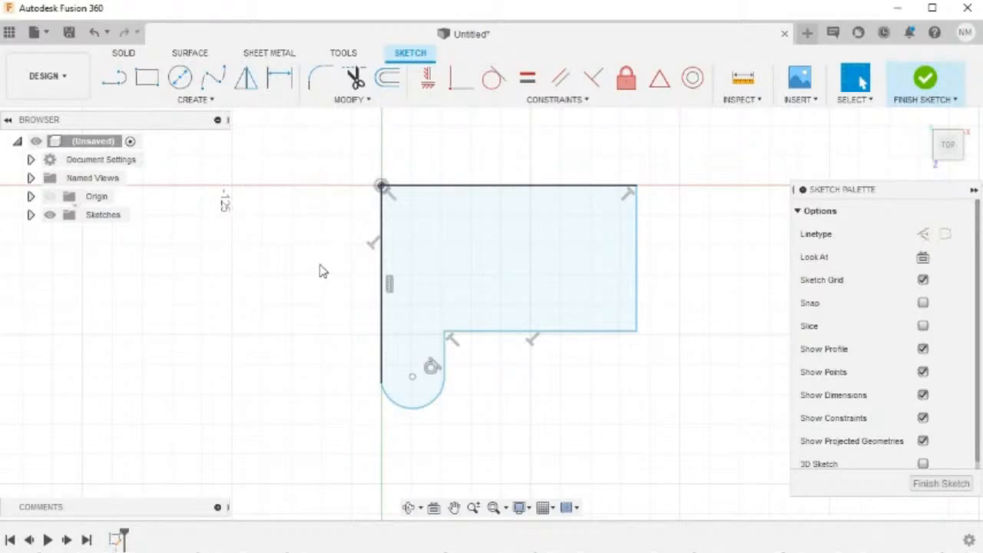
Dimension the distance between the upper and lower horizontal lines as 21 mm
key("d")
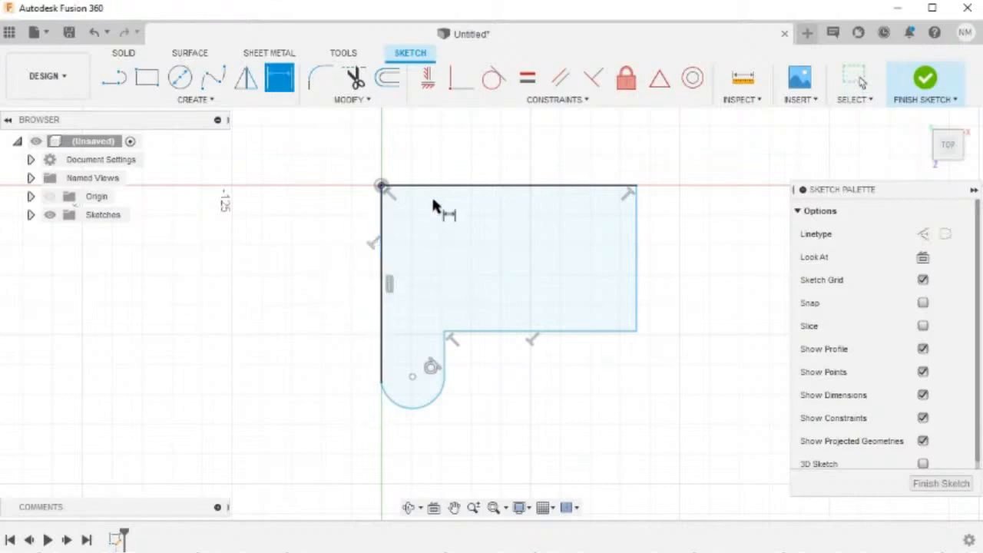
left_click(569, 186)
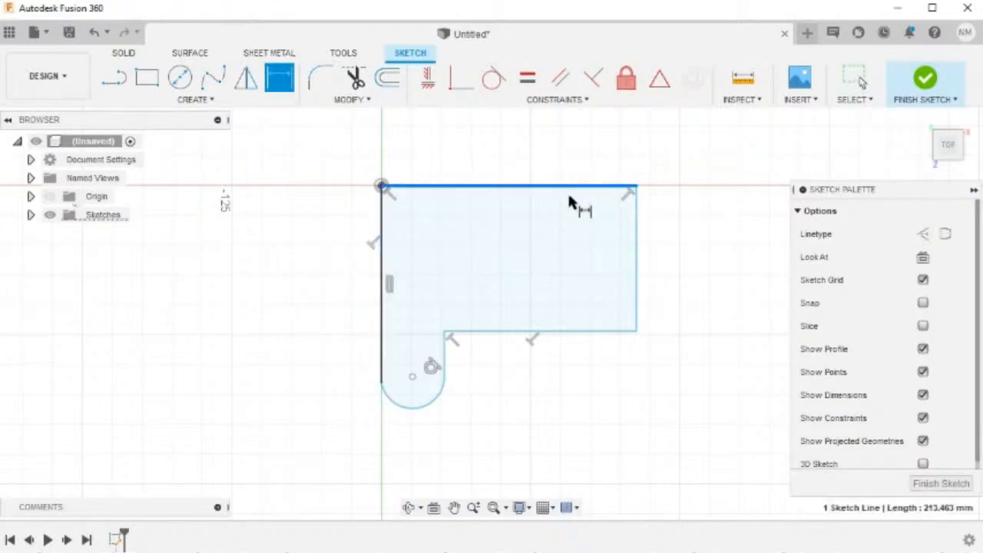
left_click(583, 332)
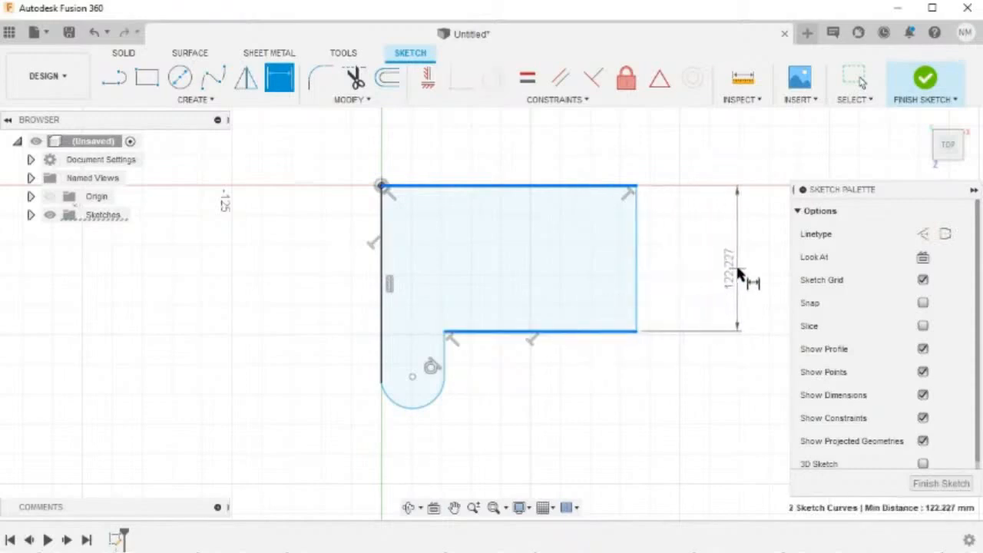
left_click(742, 270)
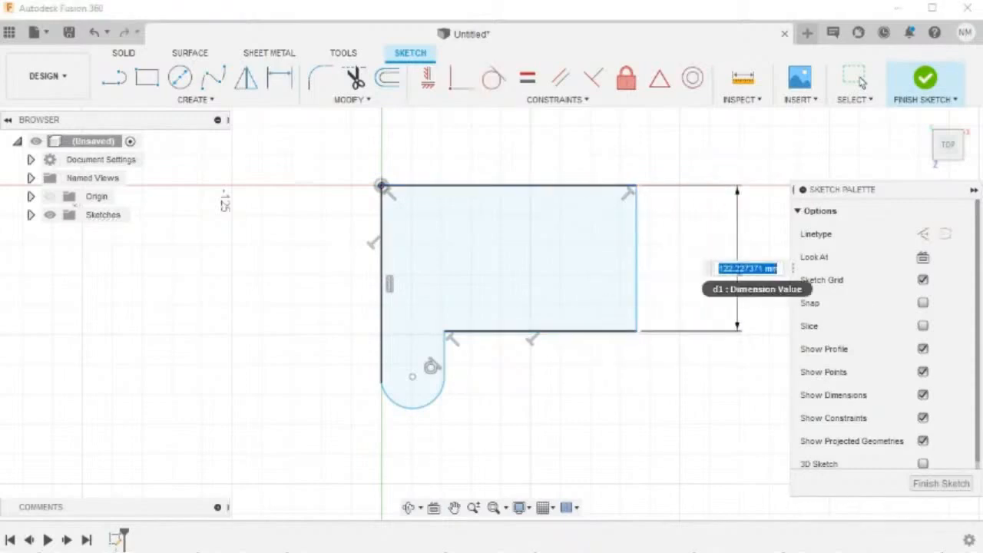
type("21")
key("Return")
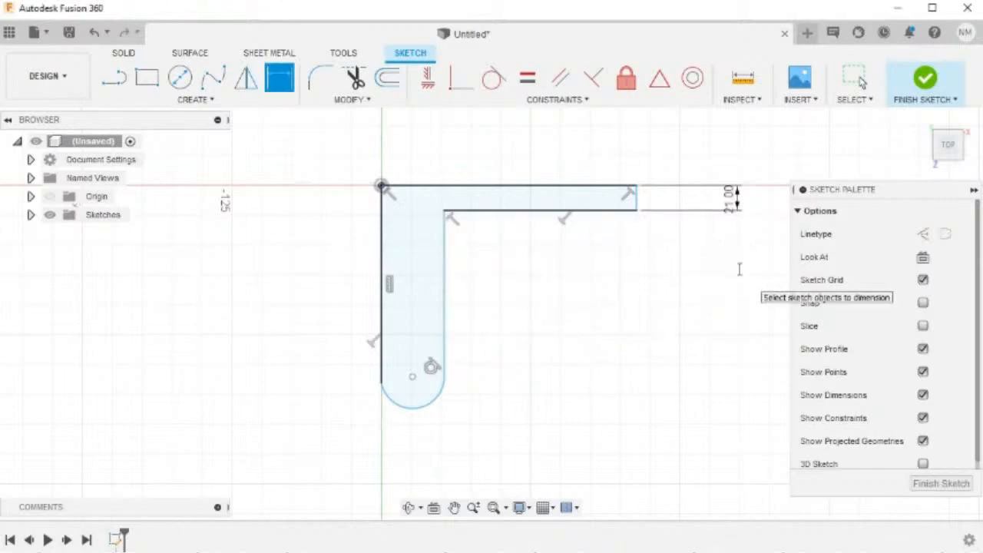
Dimension the distance from the upper horizontal line to the arc's centre point as 32 mm
left_click(553, 186)
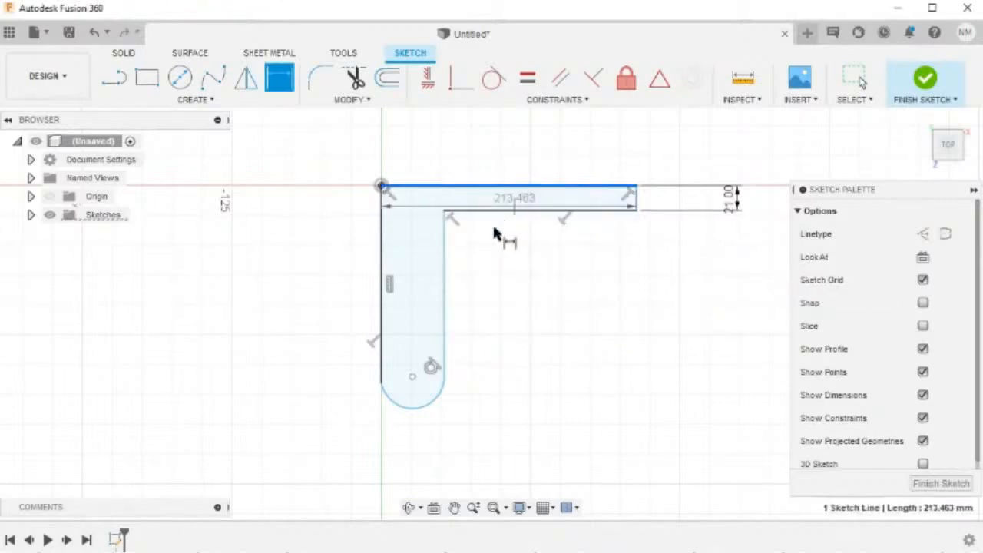
left_click(413, 377)
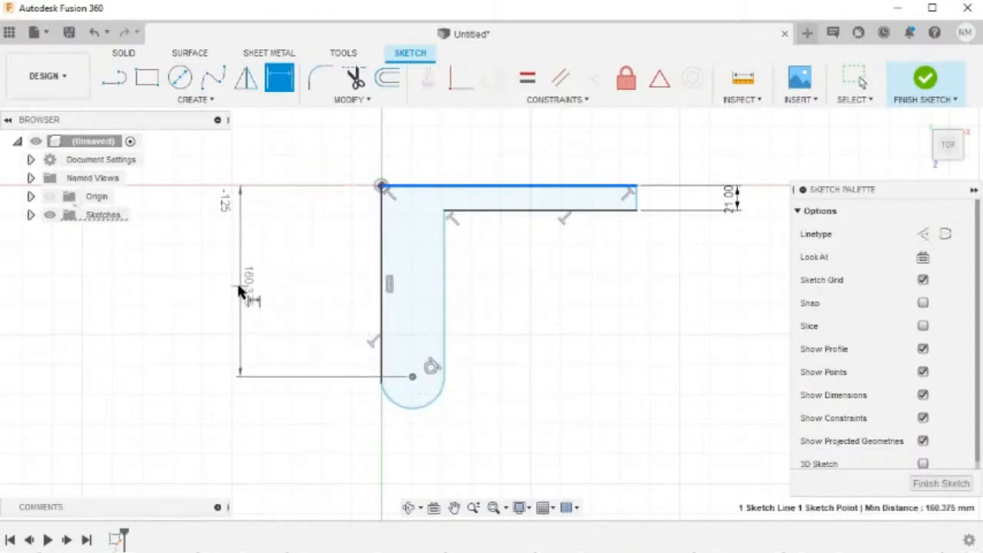
left_click(231, 291)
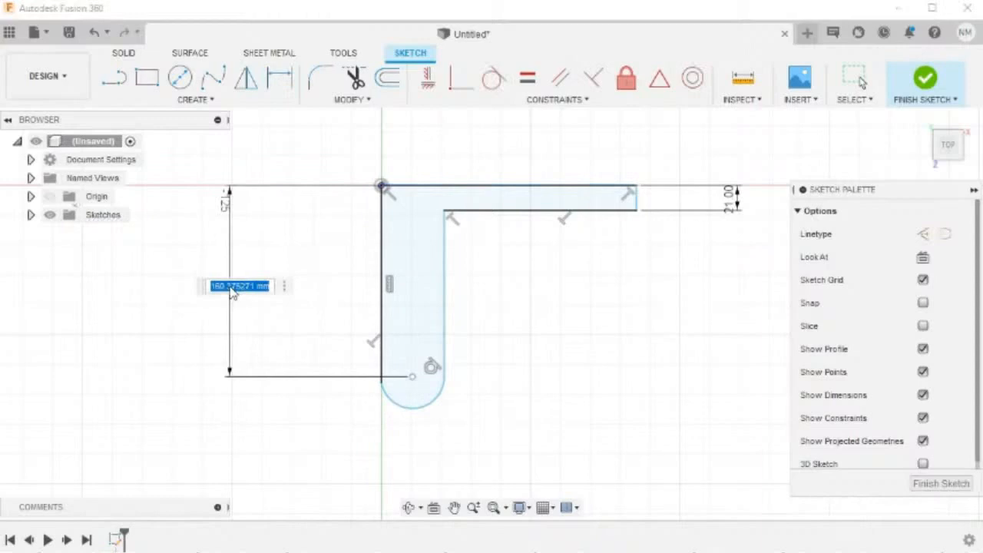
type("32")
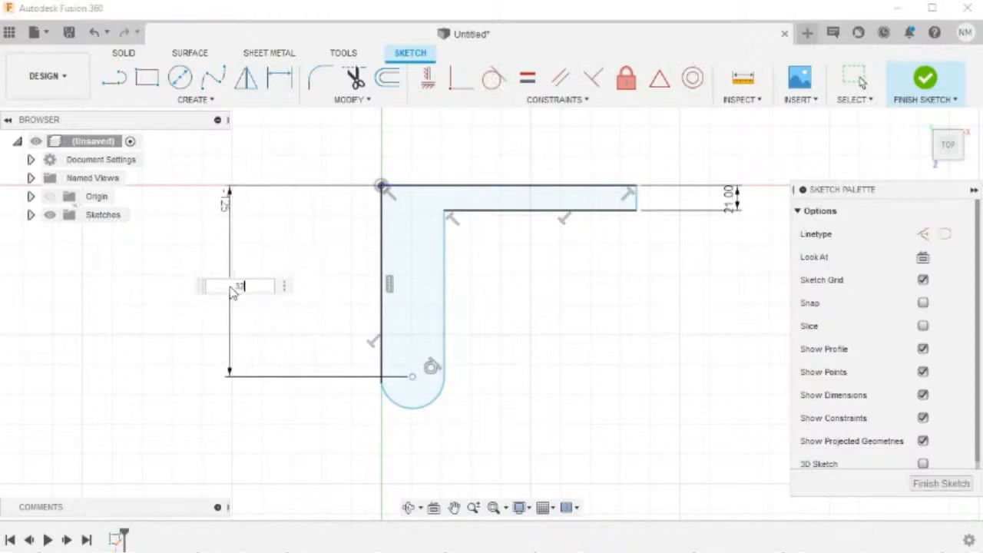
key("Return")
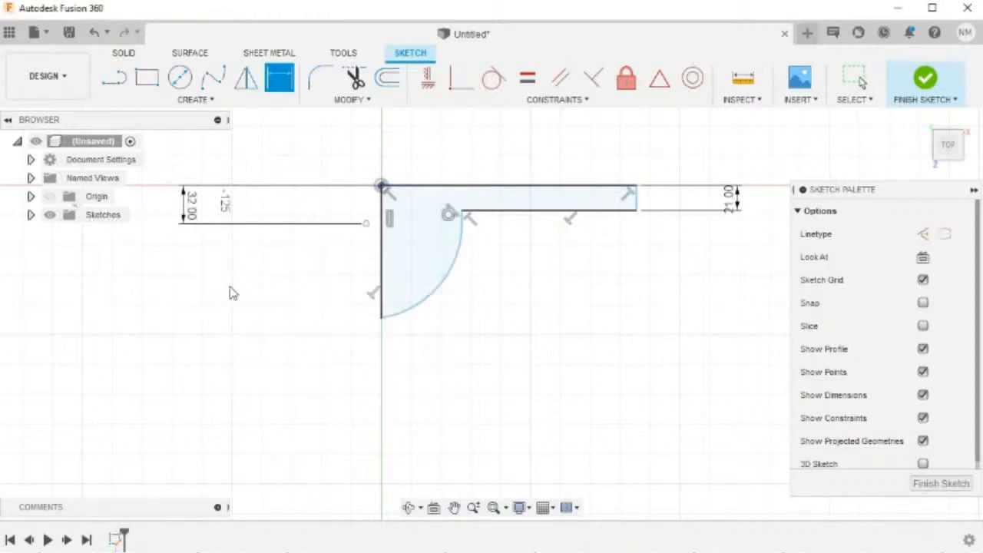
Dimension the arc at the lower end of the profile with a radius of 8 mm
left_click(428, 301)
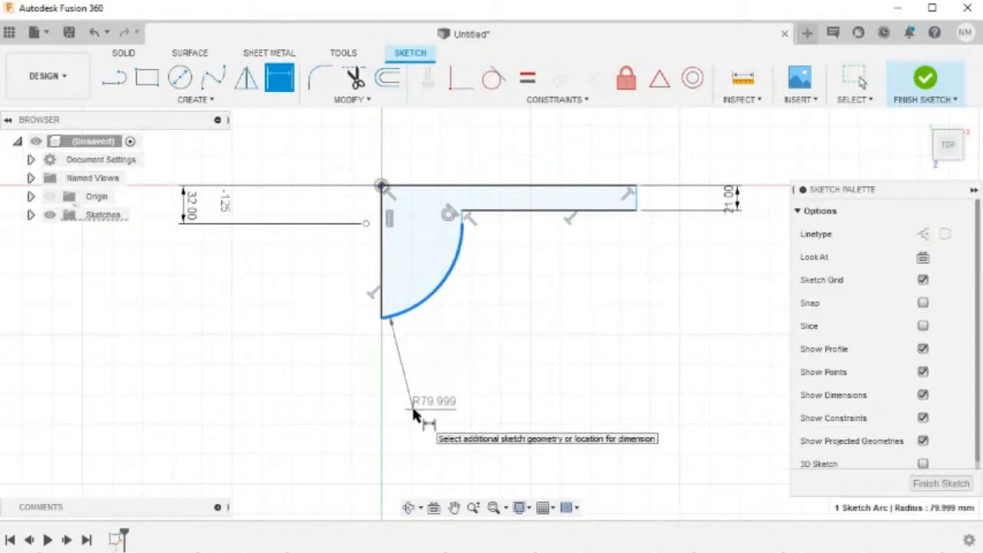
left_click(413, 410)
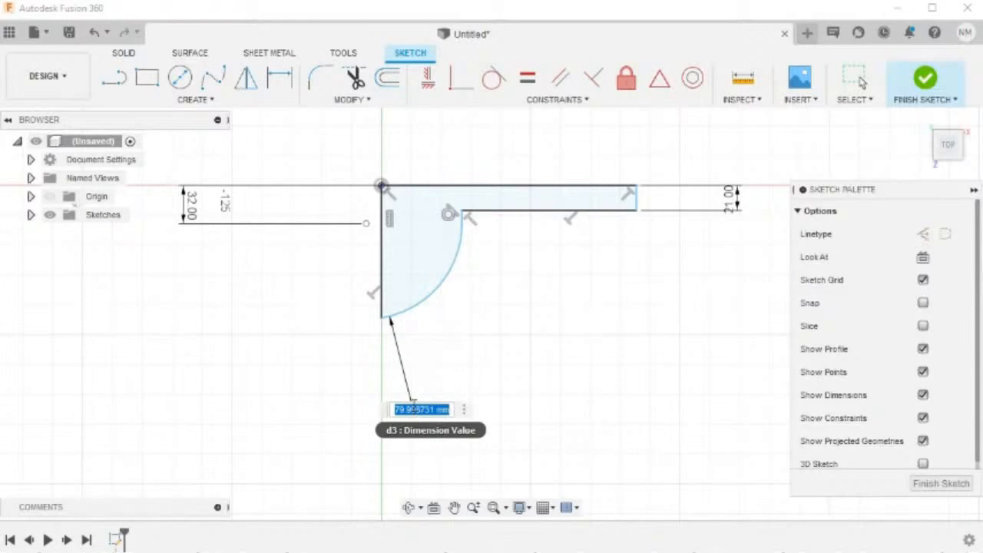
type("8")
key("Return")
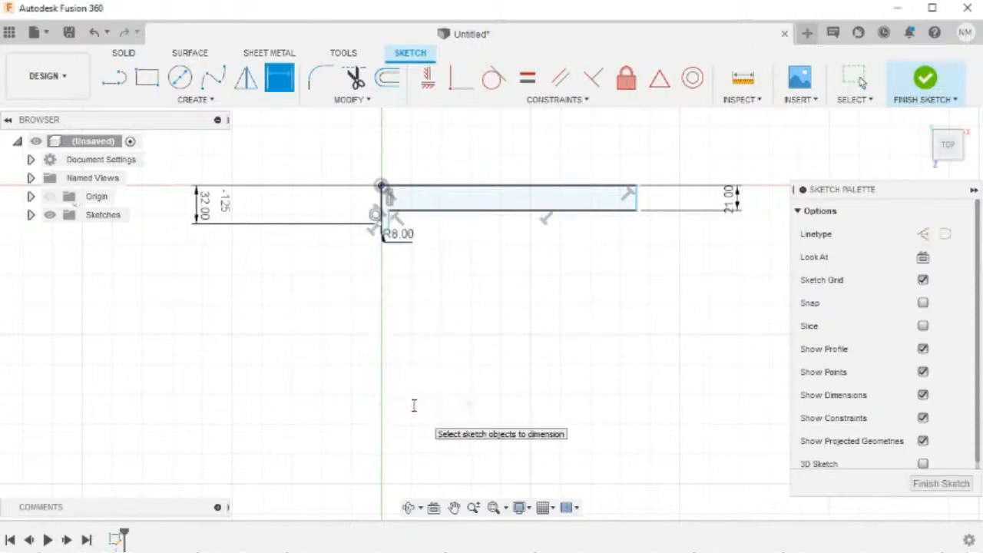
Dimension the horizontal distance between the profile's outer left and right vertical lines as 44 mm
middle_click_drag(412, 406, 461, 358)
scroll(490, 343, "up", 3)
scroll(527, 347, "down", 3)
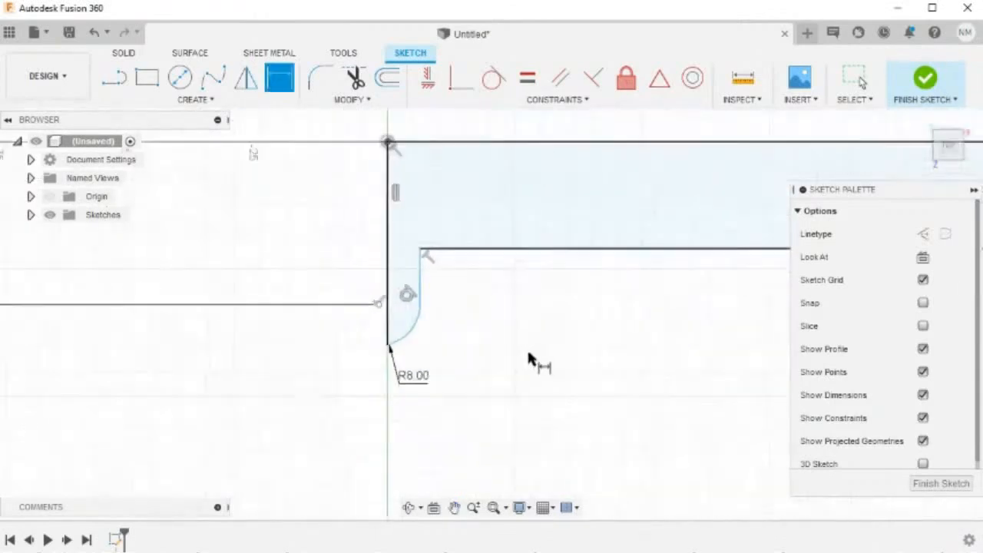
mouse_move(527, 347)
middle_mouse_down()
mouse_move(475, 375)
mouse_move(503, 380)
mouse_move(411, 369)
mouse_move(429, 392)
middle_mouse_up()
scroll(475, 374, "down", 3)
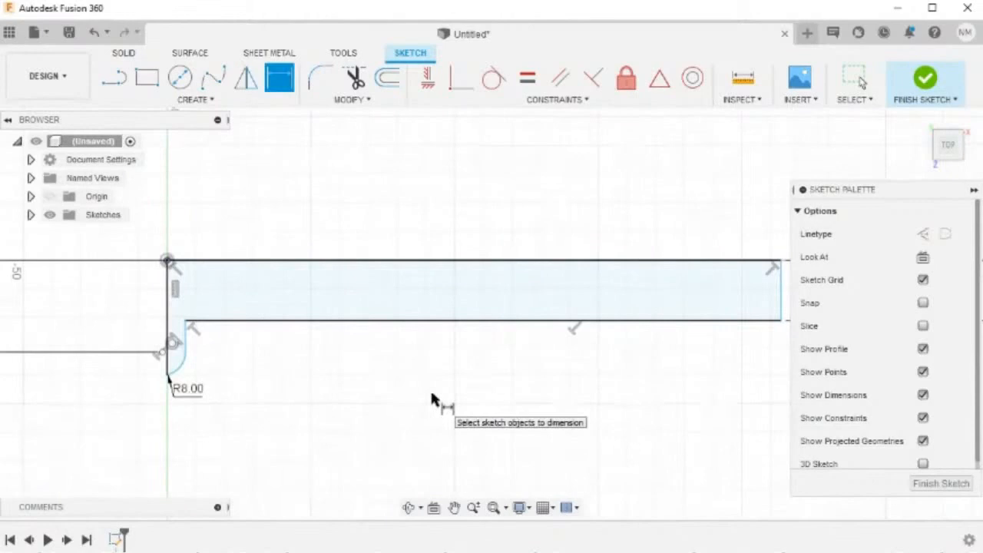
left_click(169, 302)
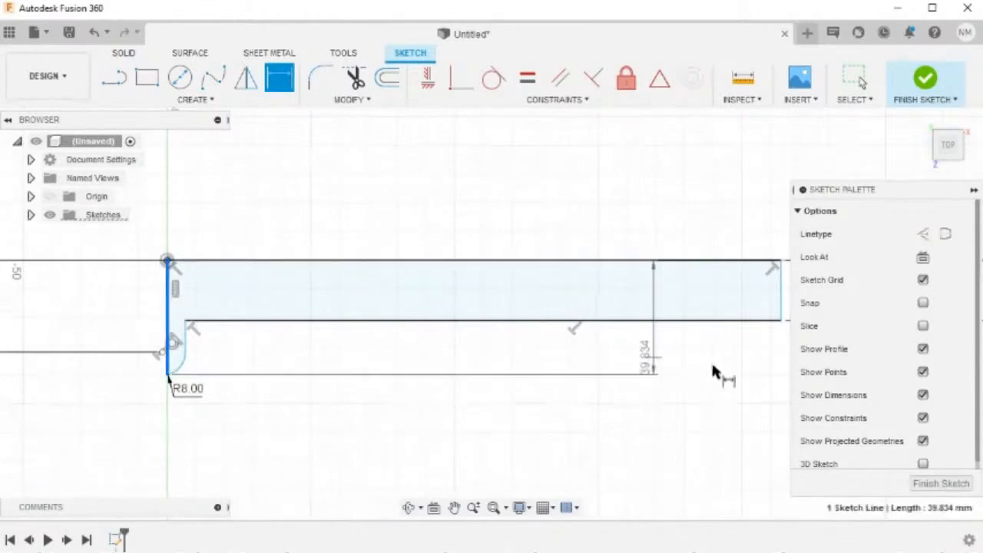
left_click(783, 307)
left_click(657, 181)
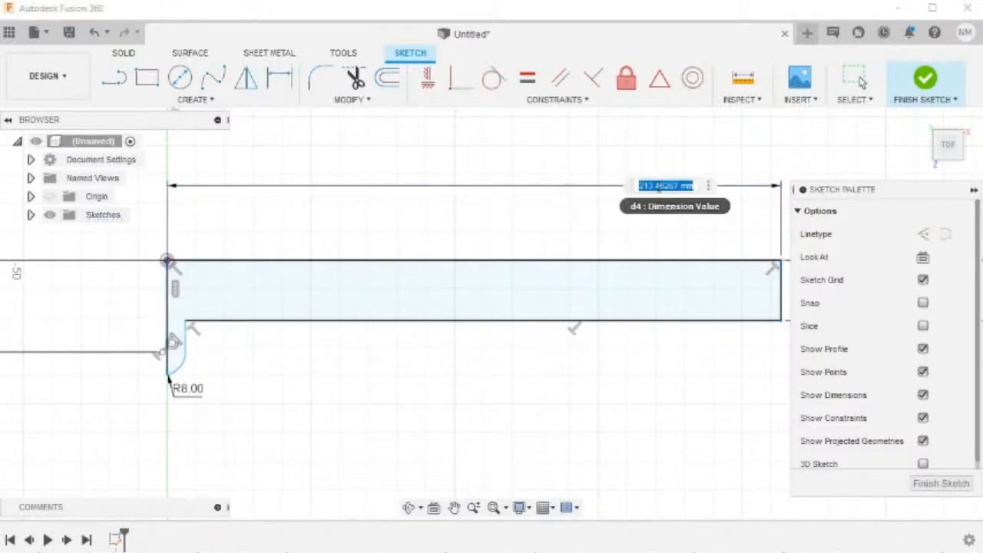
type("144")
key("Return")
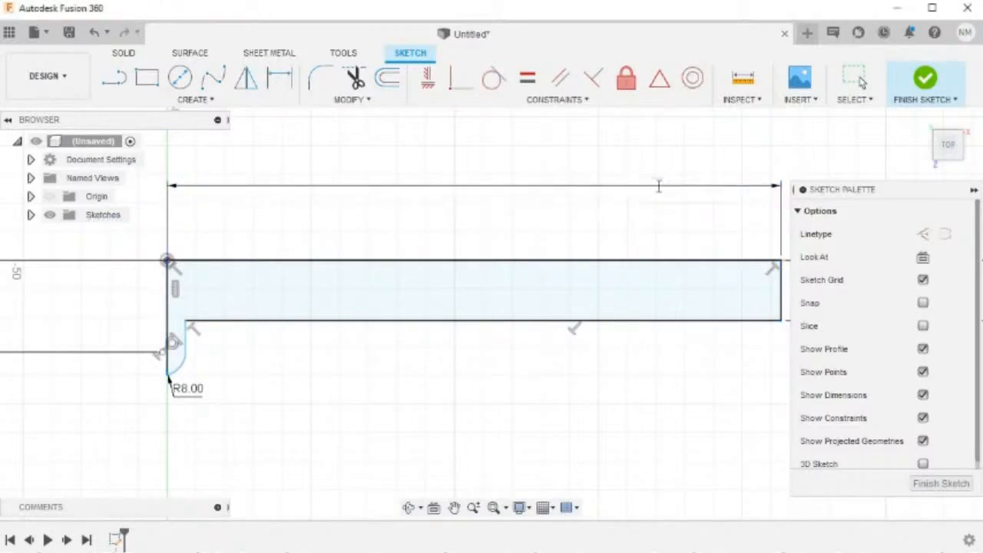
scroll(300, 319, "up", 3)
mouse_move(301, 324)
middle_mouse_down()
mouse_move(640, 367)
mouse_move(643, 347)
middle_mouse_up()
scroll(640, 358, "up", 2)
scroll(581, 371, "up", 1)
middle_click_drag(581, 372, 581, 359)
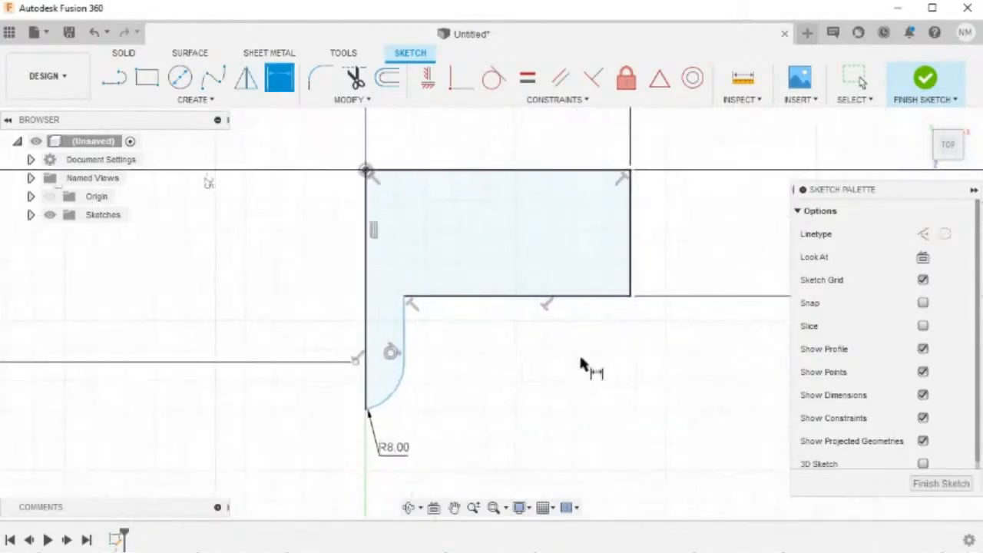
key("Escape")
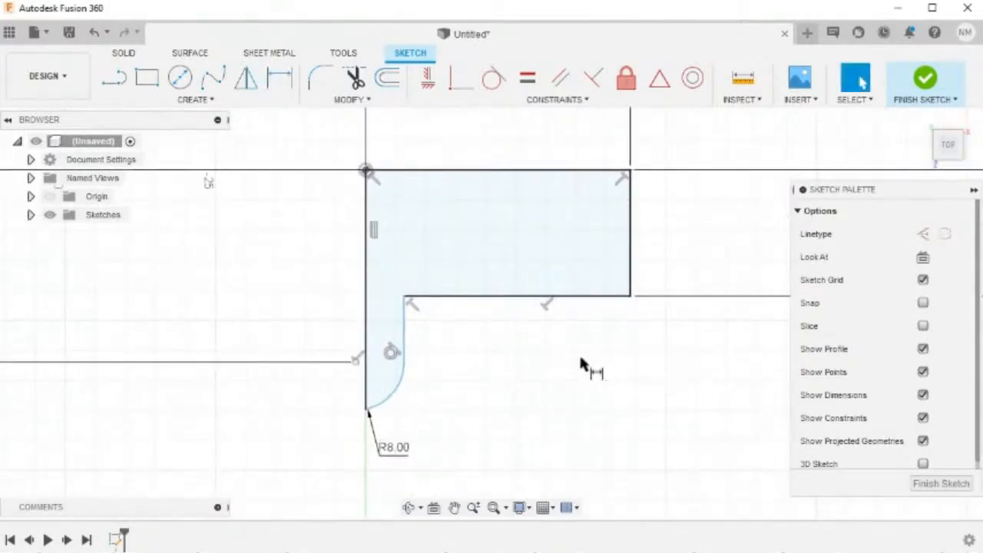
Make the lower arc tangent to the profile's long left vertical line
scroll(582, 365, "up", 2)
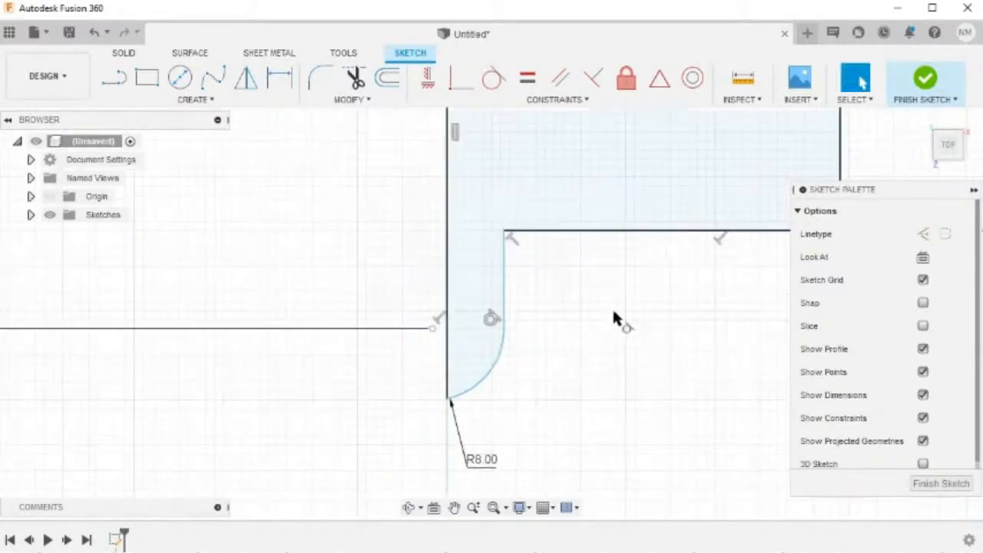
left_click(494, 80)
scroll(561, 308, "up", 2)
middle_click_drag(566, 345, 588, 235)
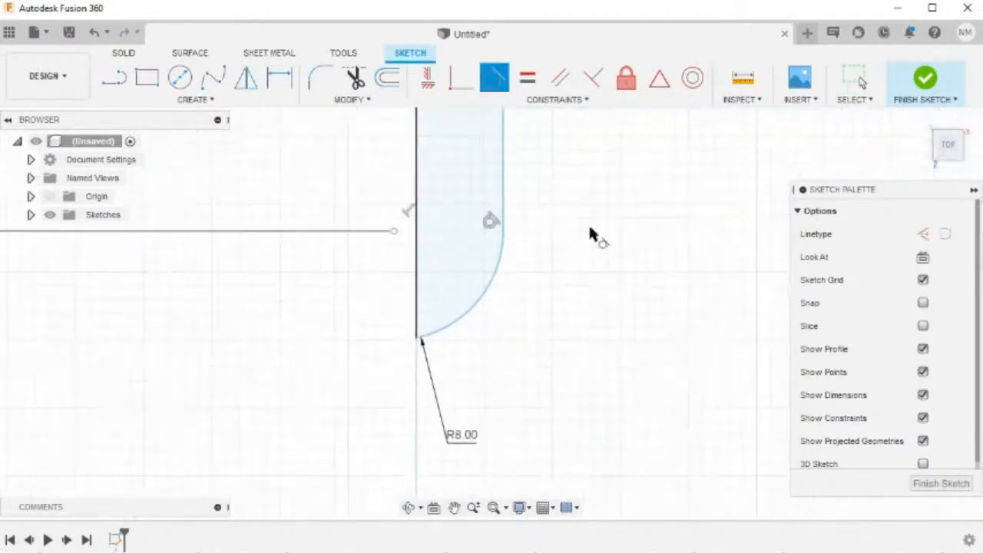
left_click(418, 222)
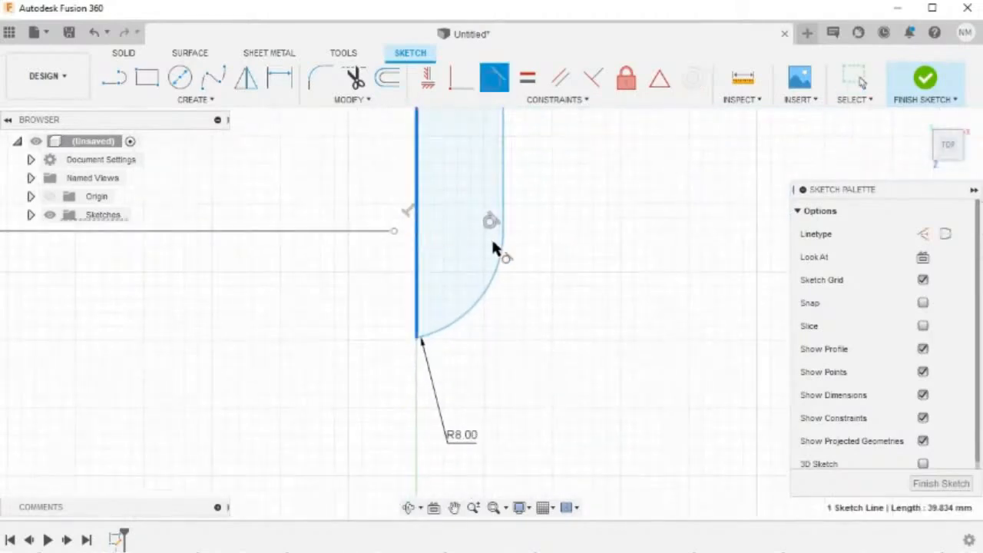
left_click(487, 297)
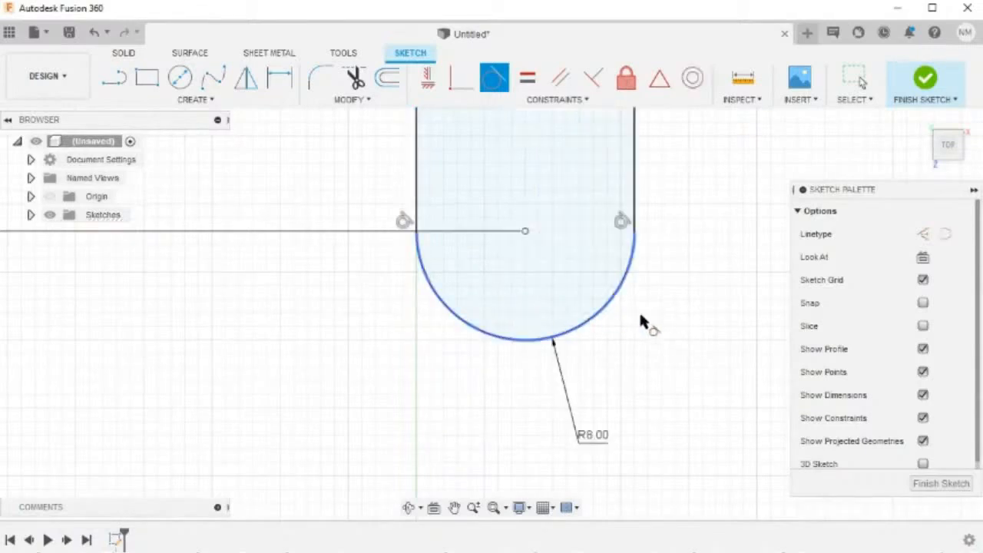
Draw a 3 mm diameter circle centred on the lower arc's centre point
scroll(652, 292, "down", 3)
middle_click_drag(694, 248, 560, 376)
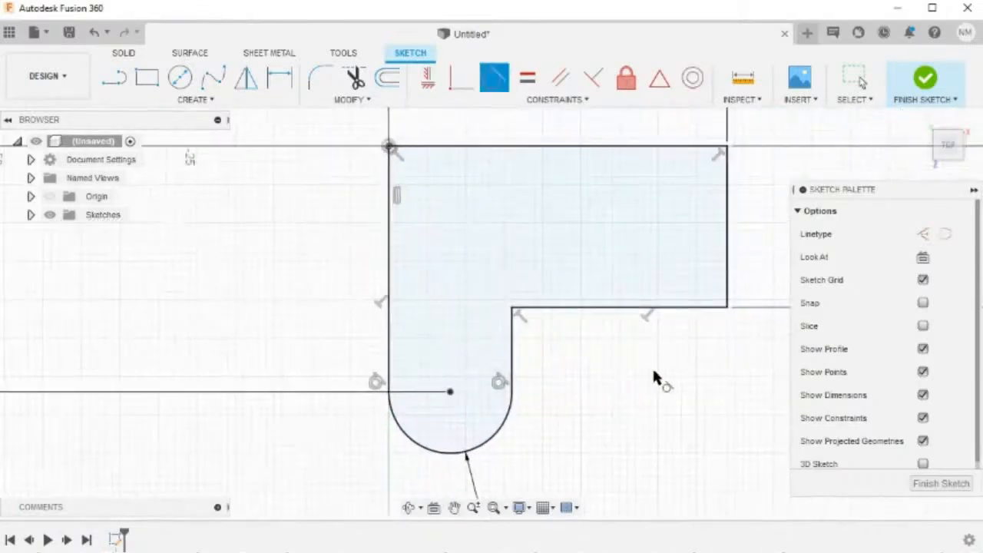
scroll(654, 370, "down", 1)
middle_click_drag(672, 393, 656, 358)
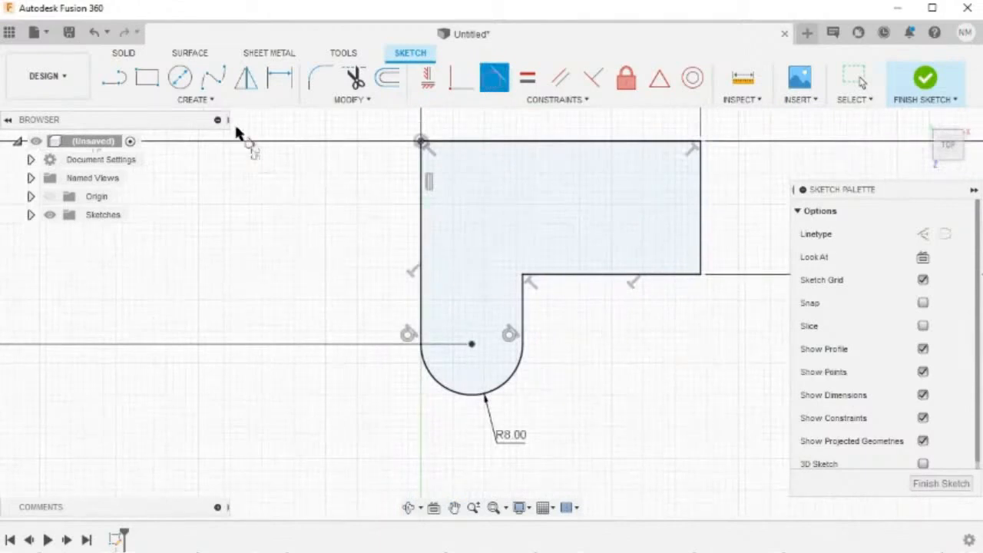
left_click(179, 79)
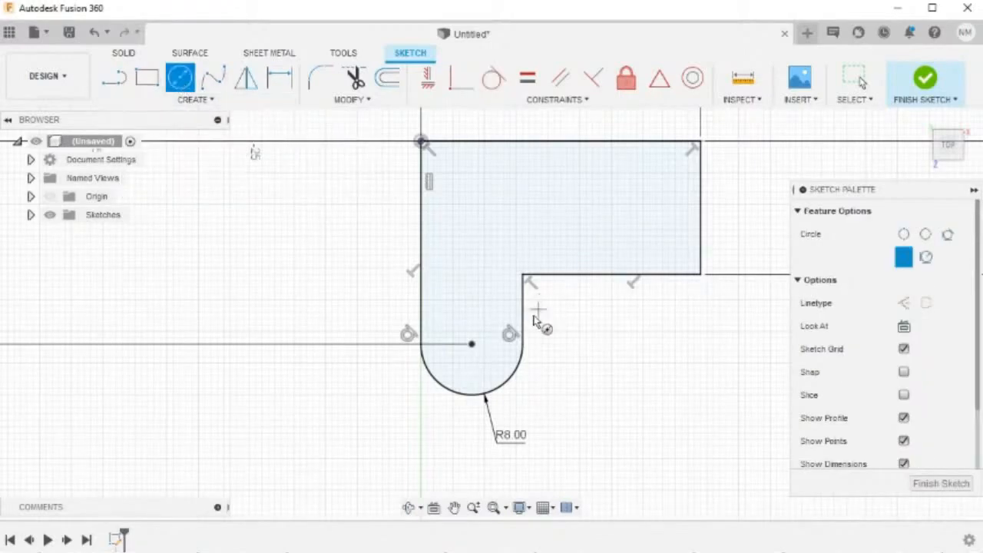
left_click(473, 345)
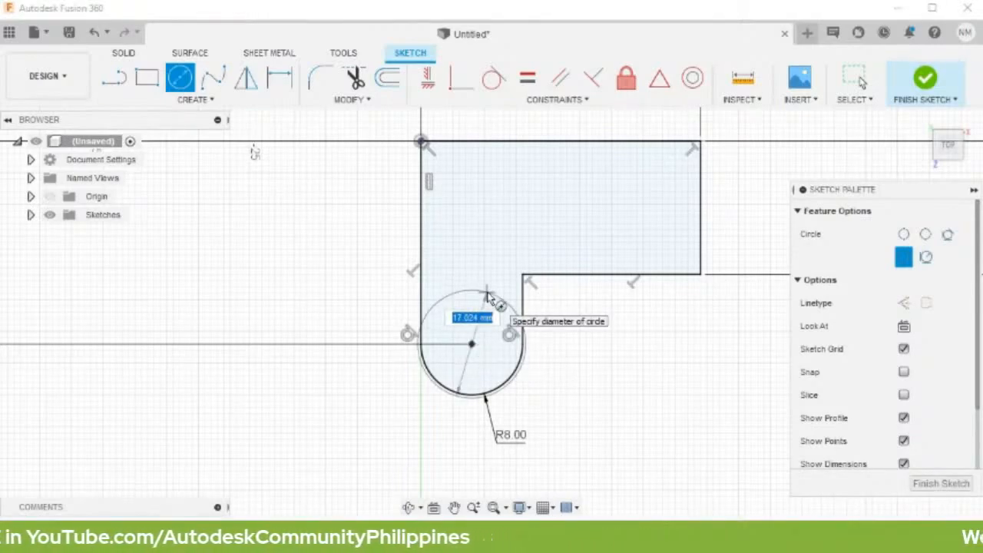
type("3")
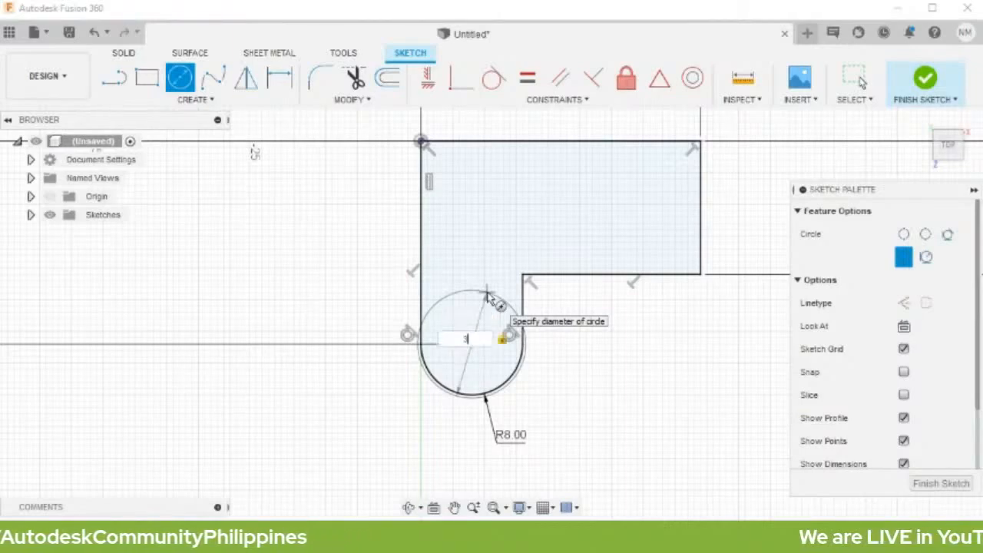
key("Return")
key("Escape")
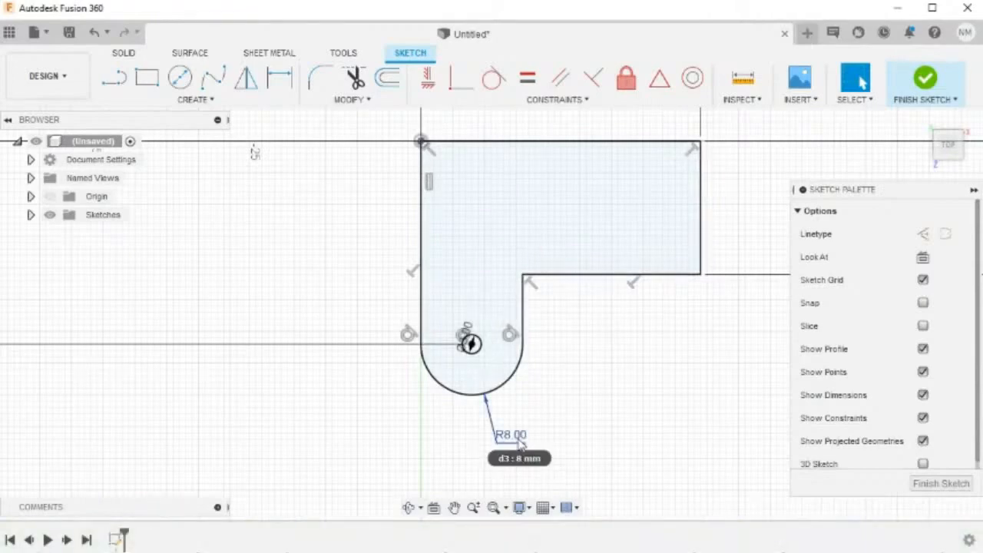
Switch the lower arc's radius dimension to a diameter dimension and set it to 8 mm
middle_click_drag(521, 440, 515, 367)
right_click(513, 371)
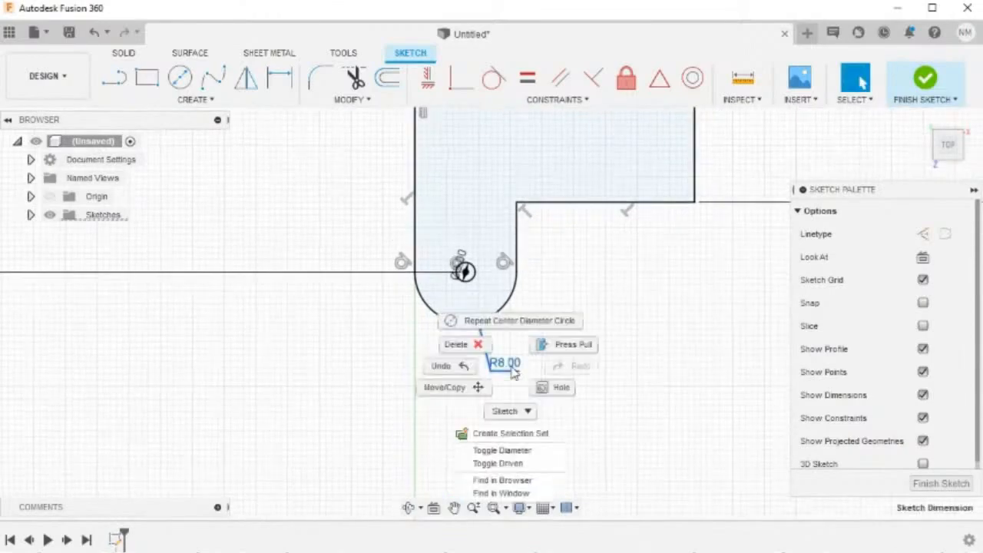
left_click(534, 455)
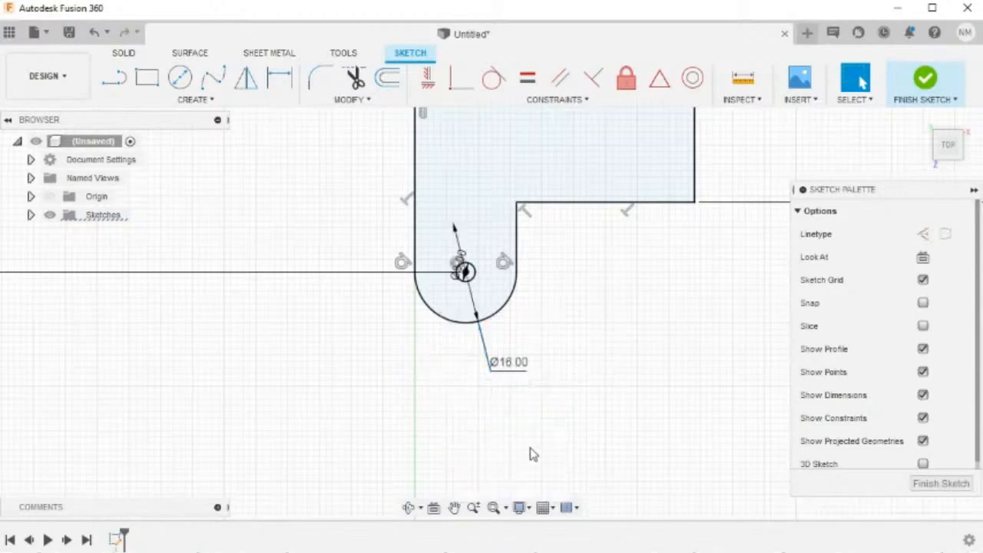
double_click(501, 367)
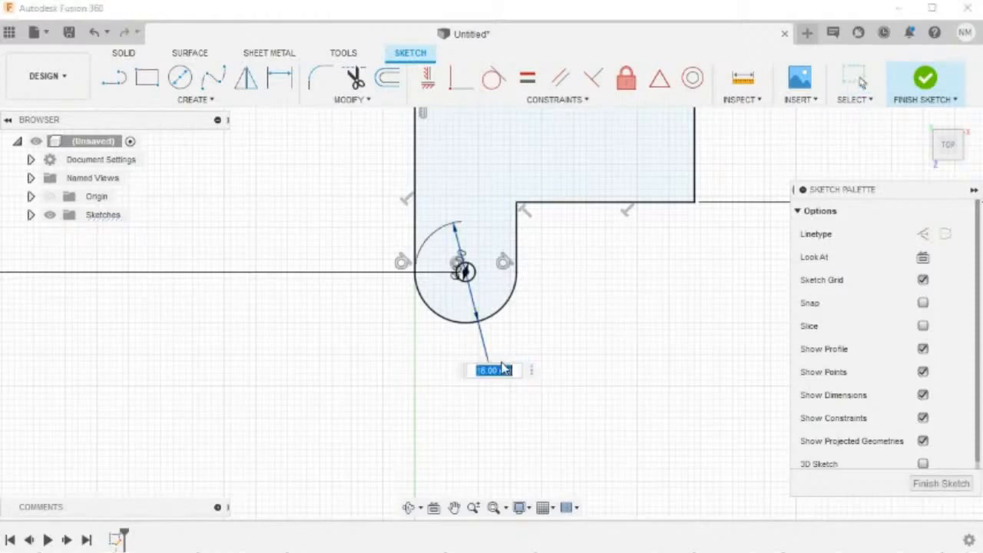
type("8")
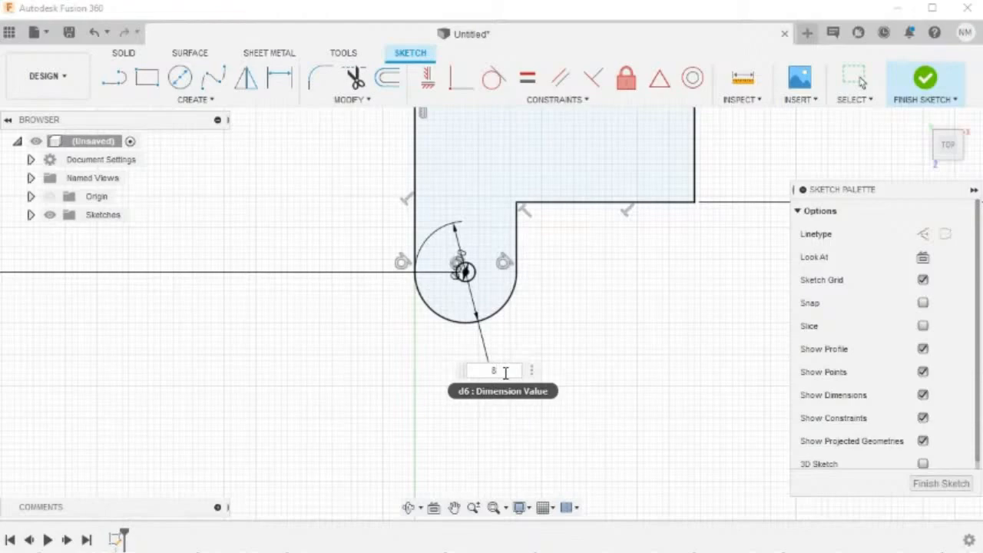
key("Return")
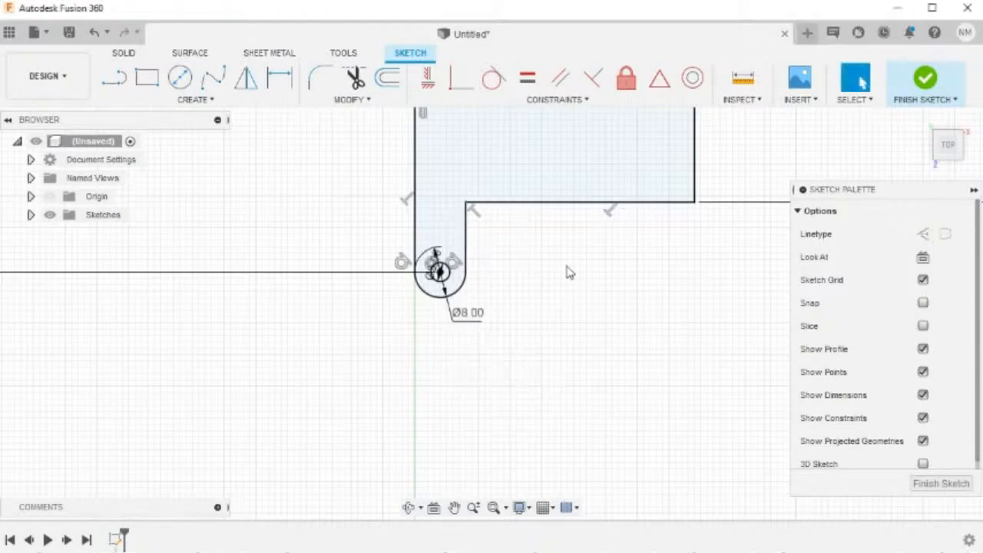
Finish the sketch and show the profile in the home view
scroll(565, 262, "up", 1)
mouse_move(565, 262)
middle_mouse_down()
mouse_move(562, 419)
mouse_move(563, 374)
middle_mouse_up()
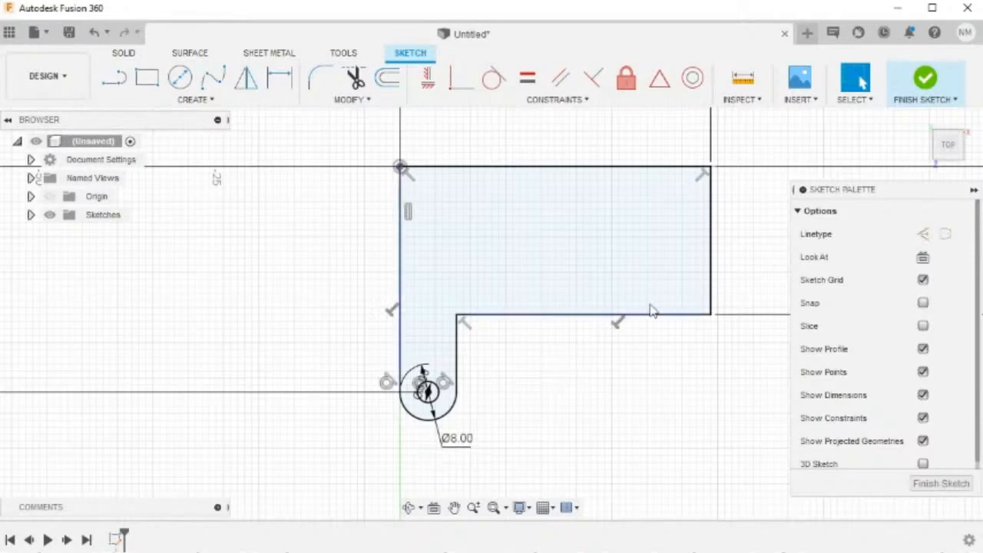
left_click(926, 87)
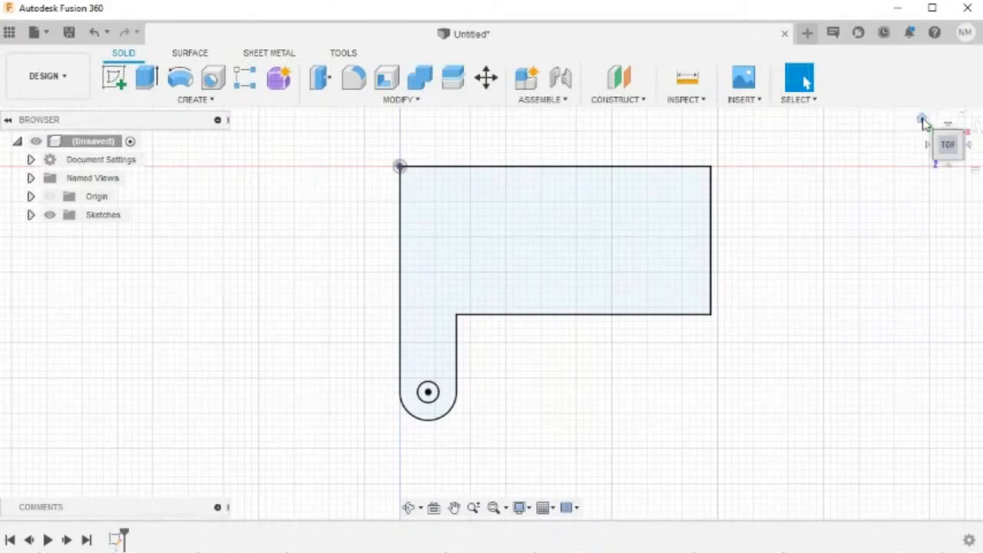
left_click(923, 120)
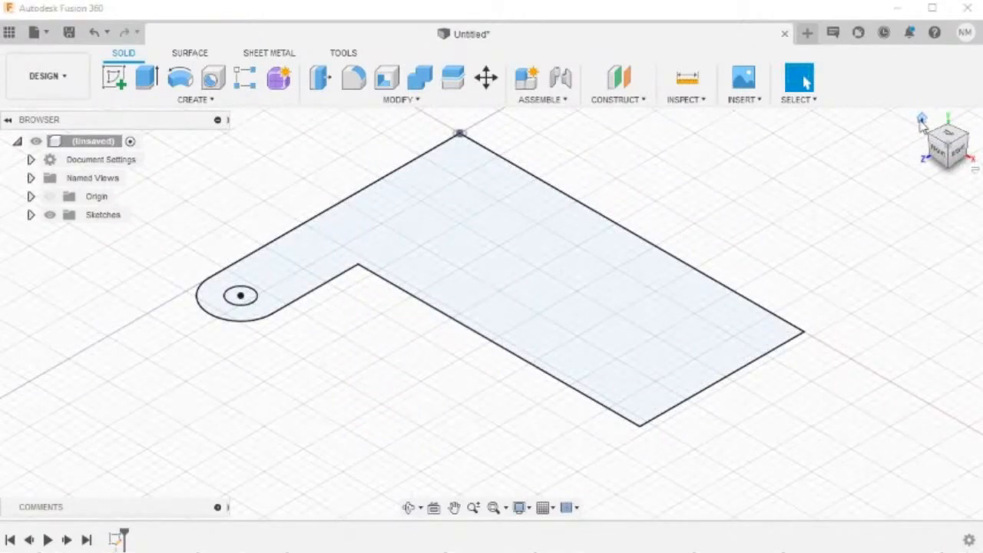
Create a base flange from the L-shaped profile as a new body, with thickness on Side 1 and the Steel (mm) rule
left_click(276, 53)
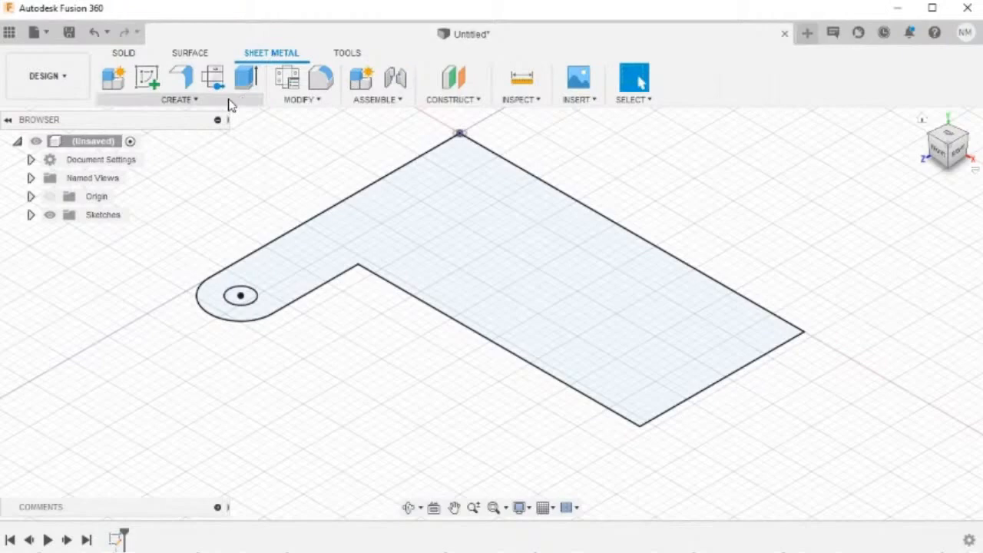
left_click(181, 79)
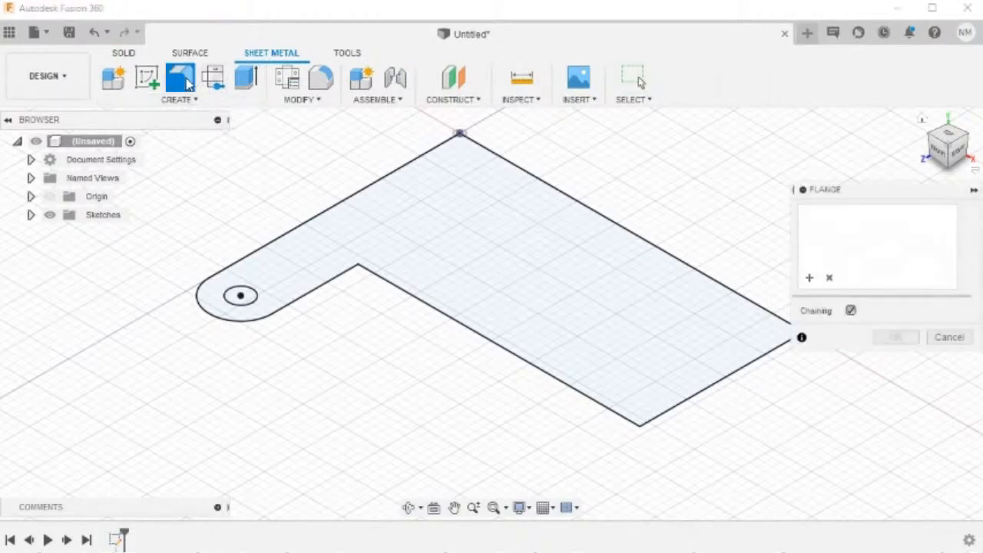
left_click(470, 248)
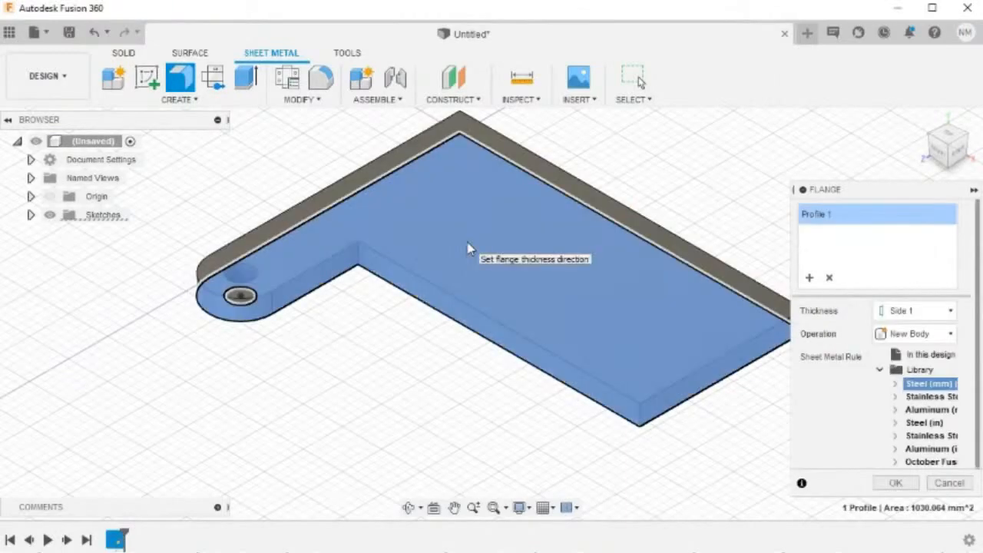
left_click_drag(873, 190, 842, 123)
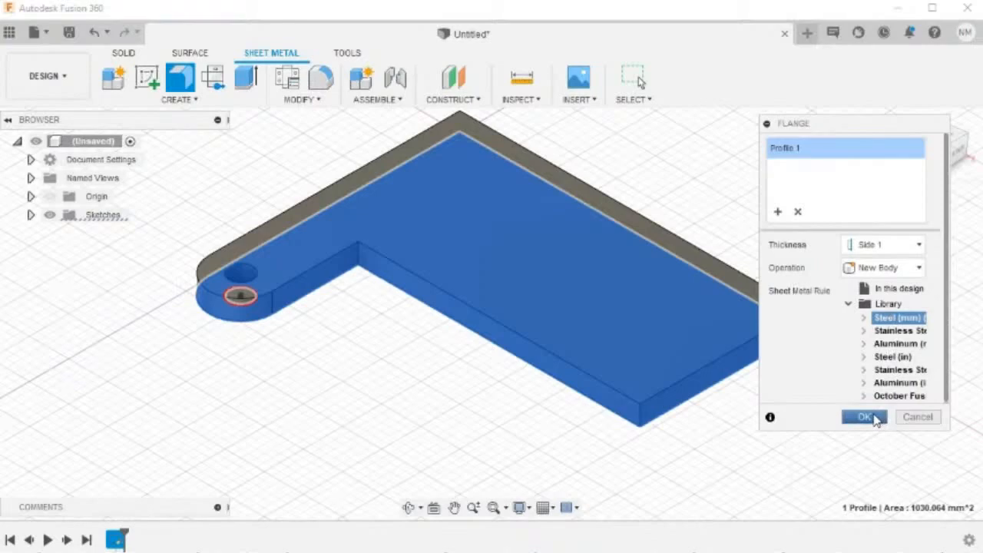
left_click(865, 417)
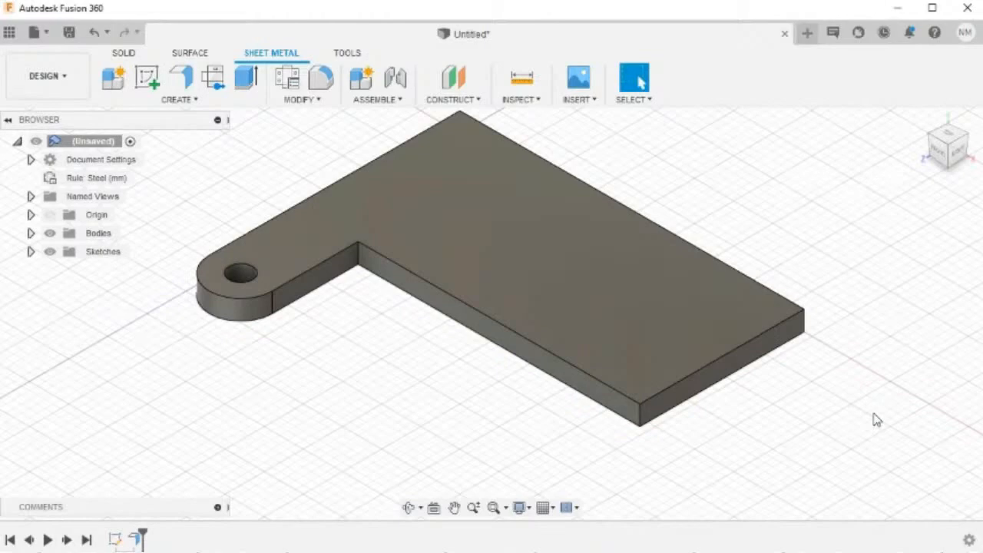
Add a 10 mm high, 90-degree flange along the upper long edge beside the plate's inner corner, with an inside bend position
right_click(819, 197)
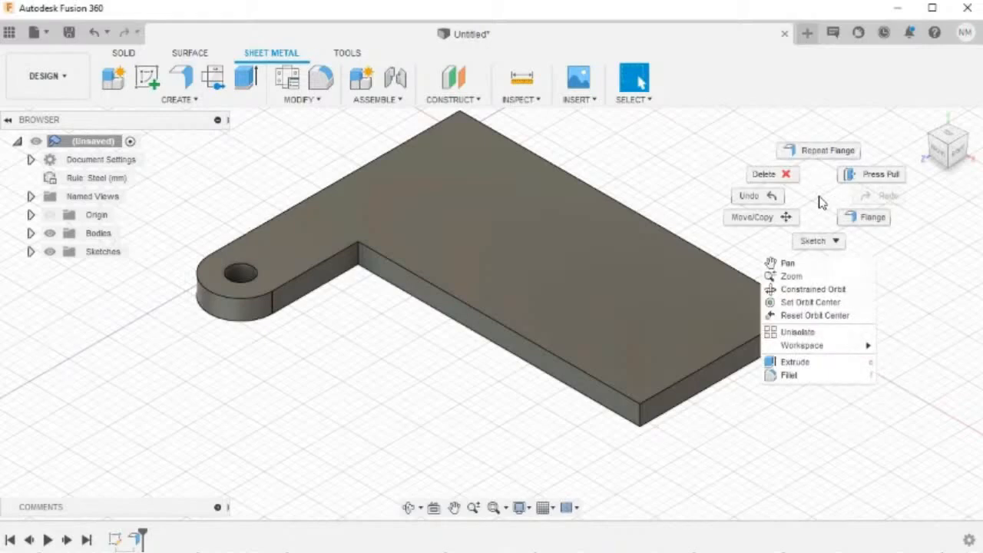
left_click(819, 158)
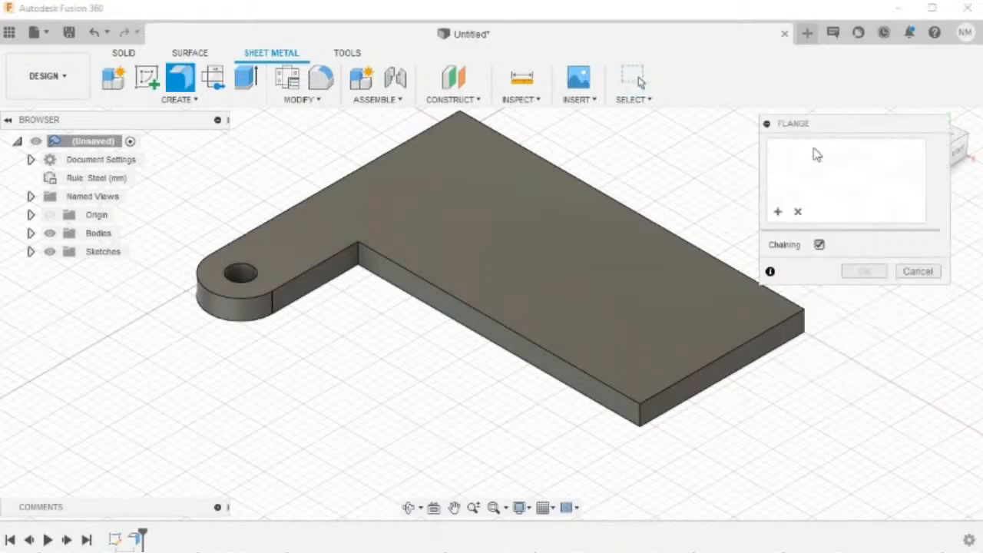
left_click(487, 323)
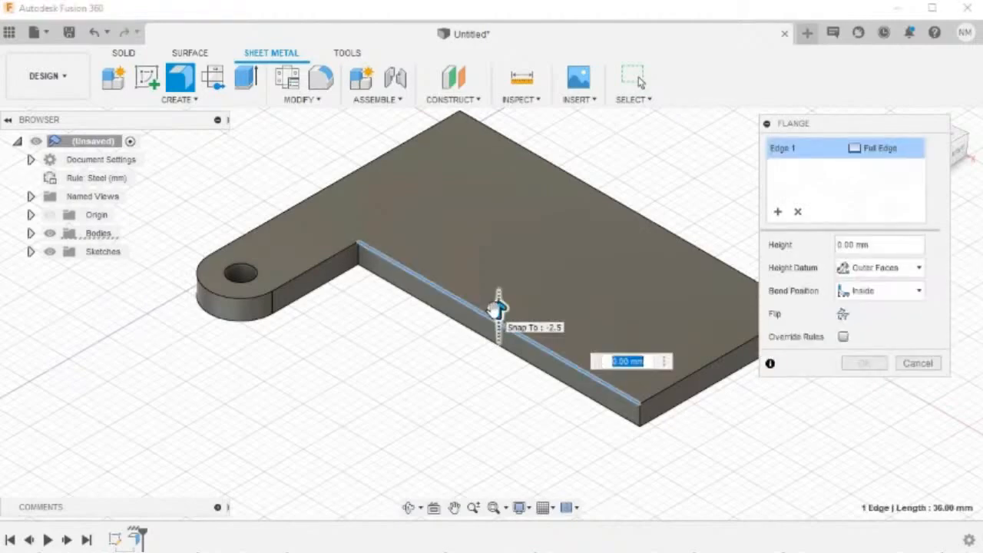
left_click_drag(498, 307, 501, 206)
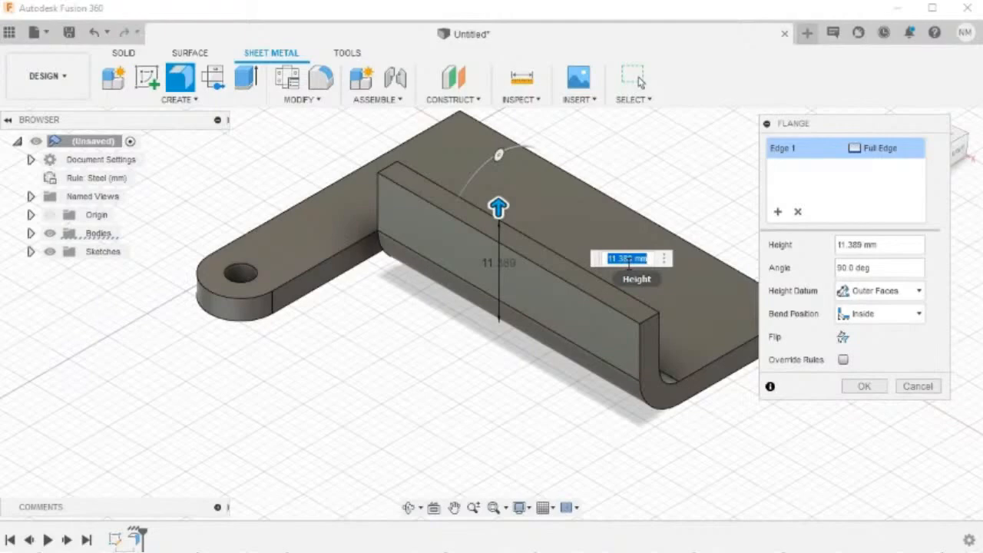
type("10")
left_click(857, 389)
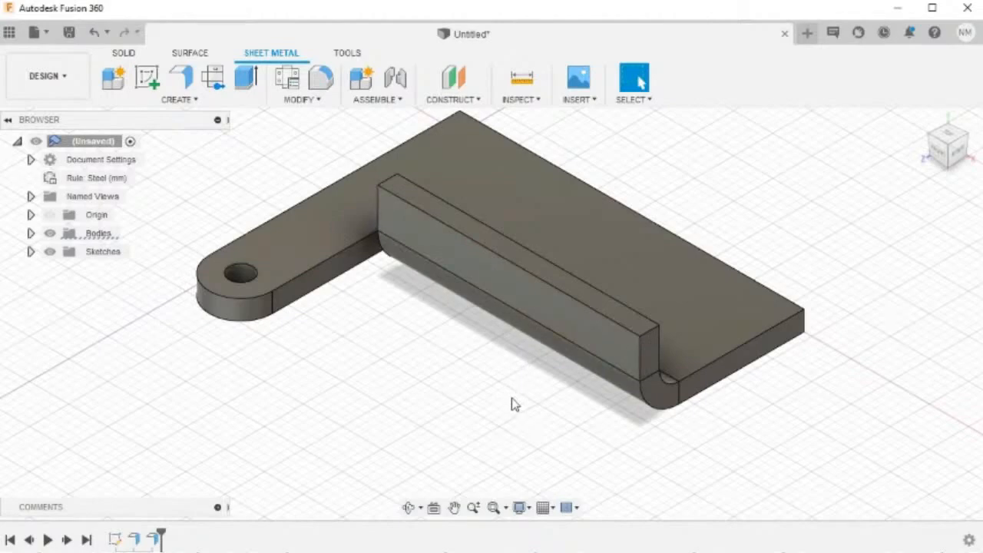
Start a sketch on the flat underside of the L-shaped plate and view it from the top, with the holed arm pointing downward
middle_click_drag(515, 403, 508, 272, "shift")
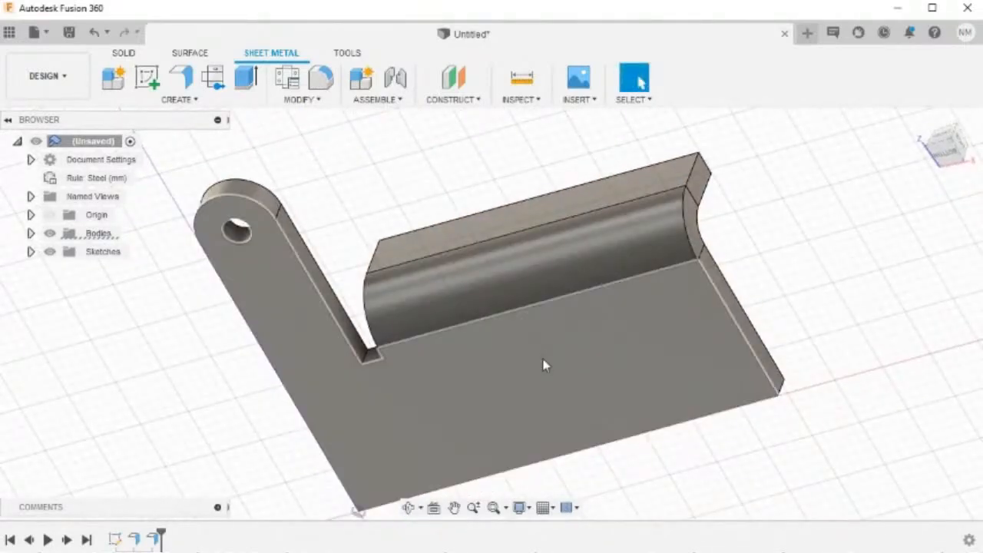
left_click(544, 365)
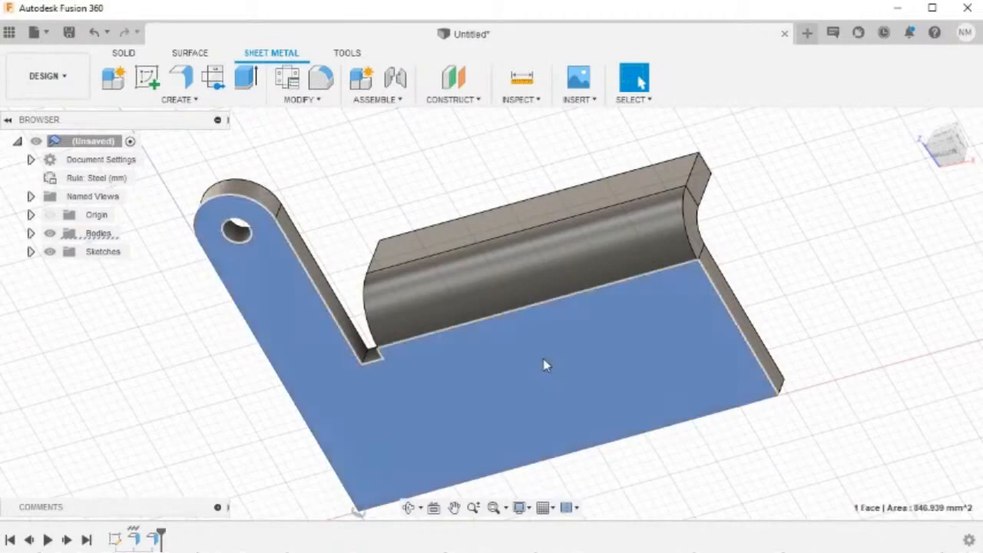
right_click(544, 365)
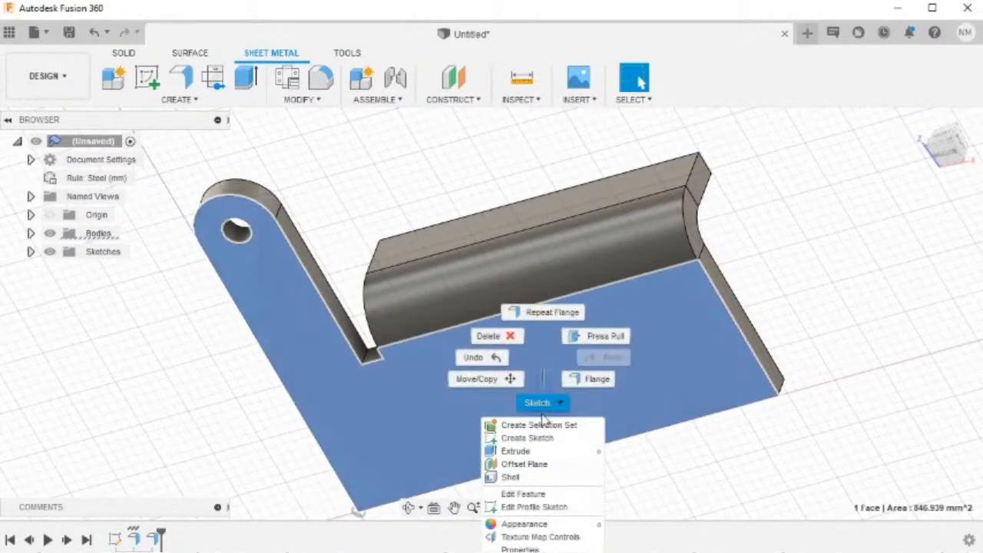
left_click(536, 438)
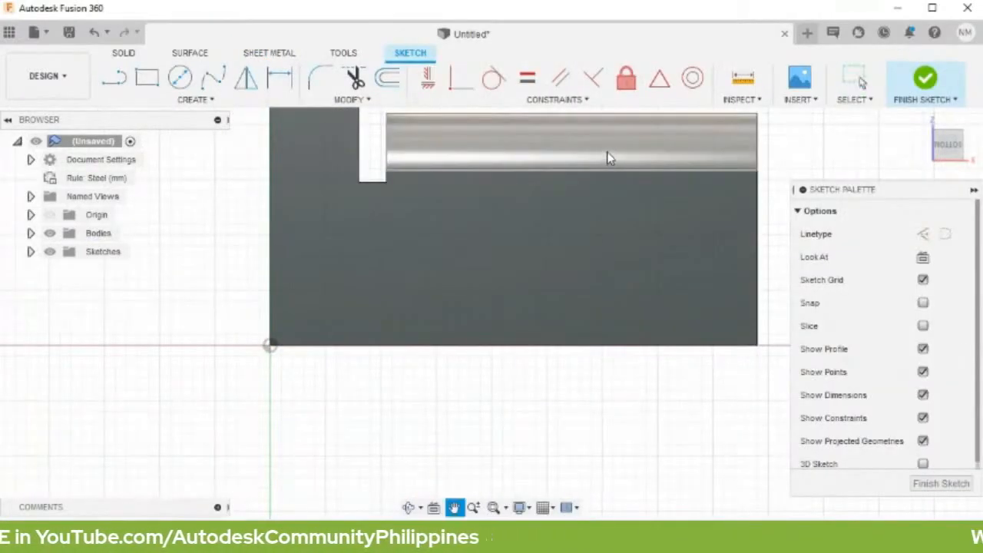
middle_click_drag(592, 176, 598, 313)
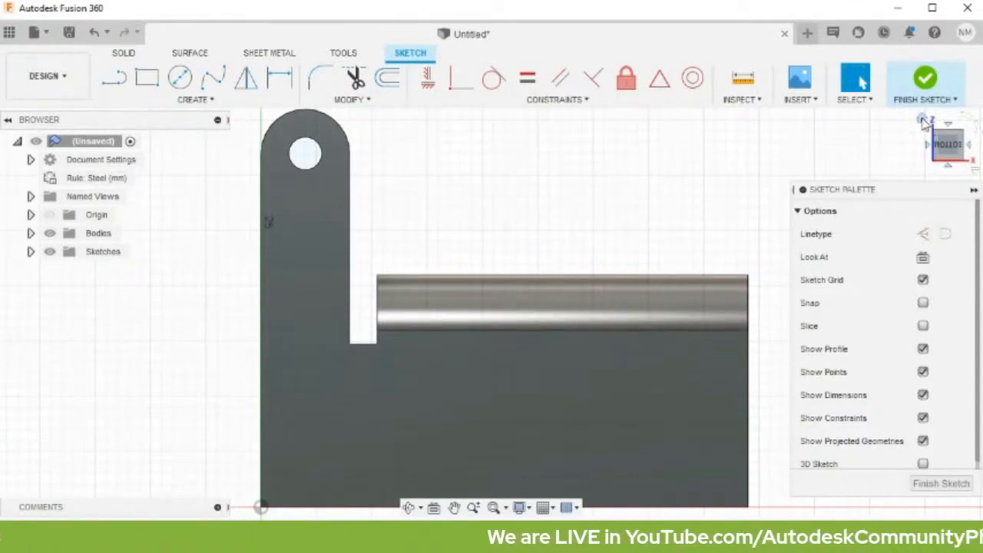
left_click(951, 160)
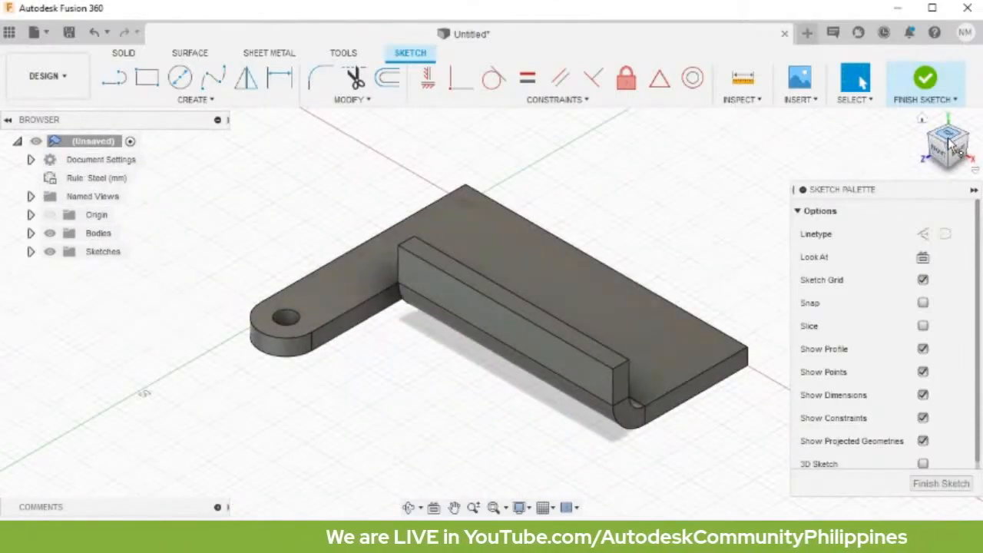
left_click(950, 144)
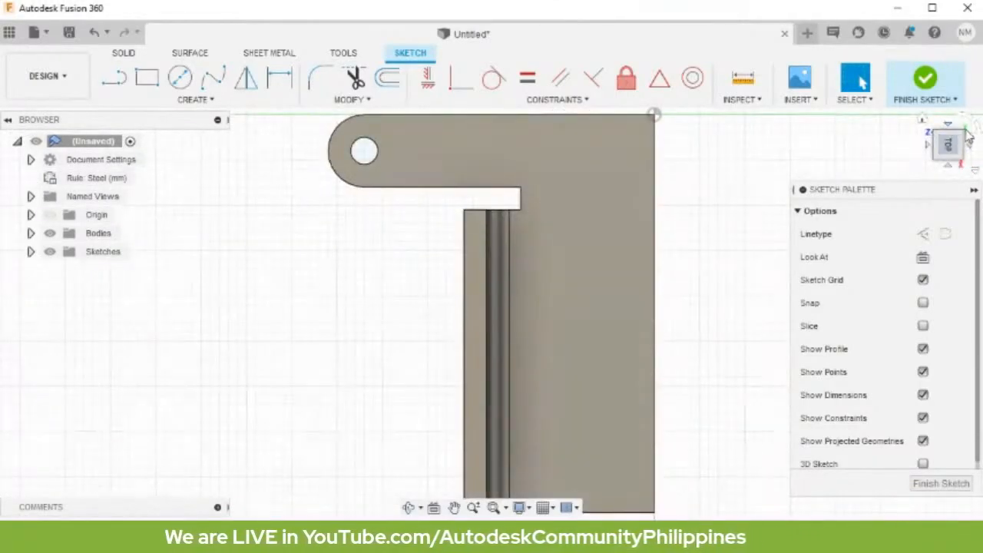
left_click(973, 125)
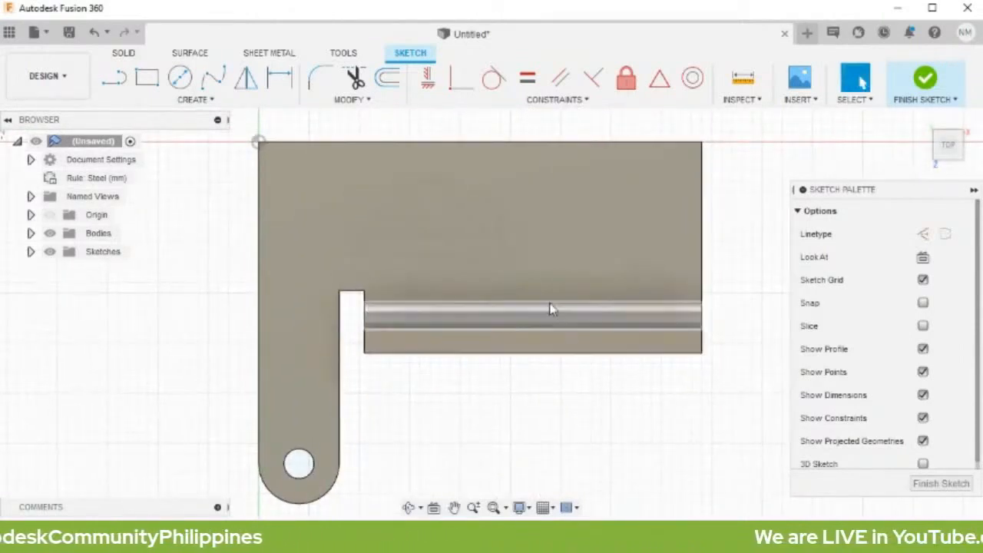
Sketch two rectangles across the flange zone, one from the plate's inner corner over the relief gap and one over the flange's far end
left_click(144, 80)
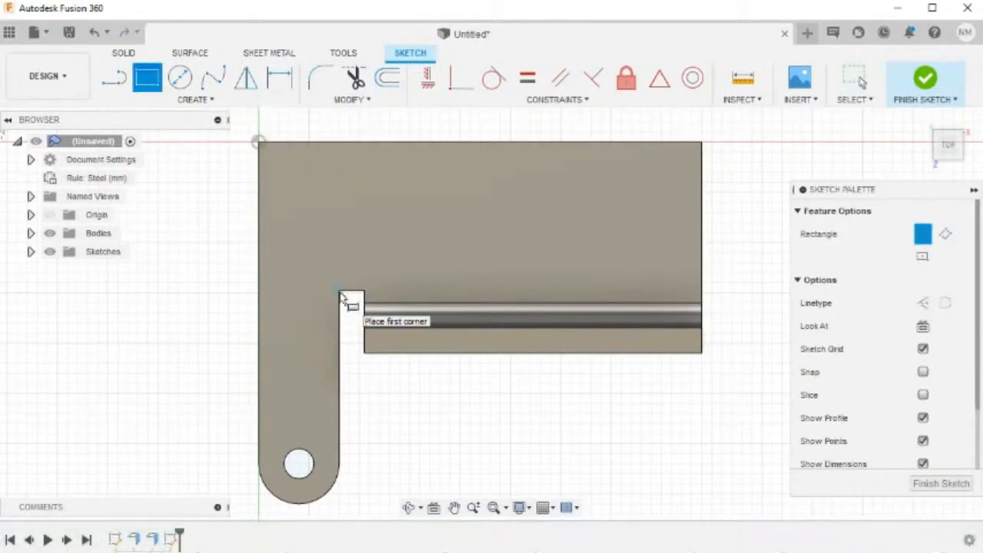
left_click(340, 292)
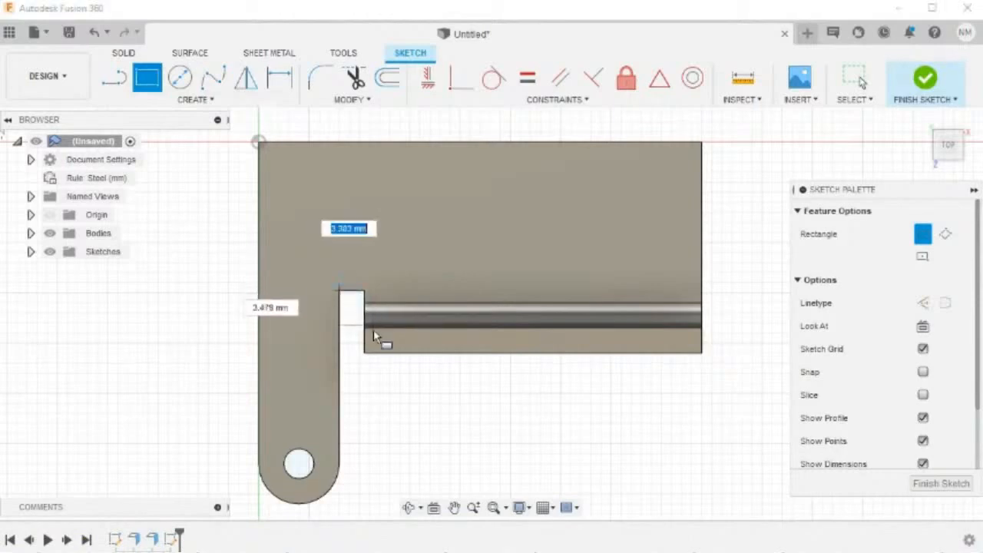
left_click(367, 404)
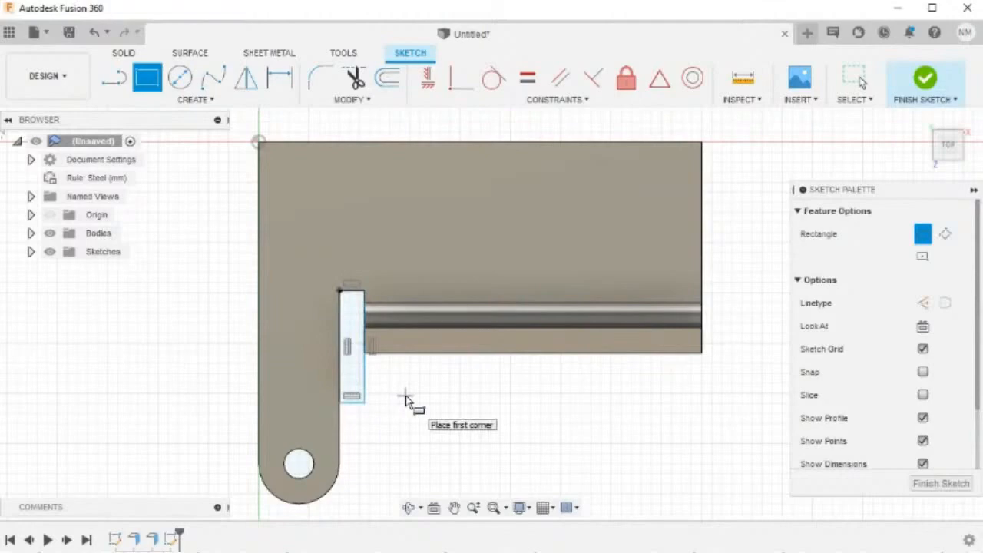
left_click(366, 402)
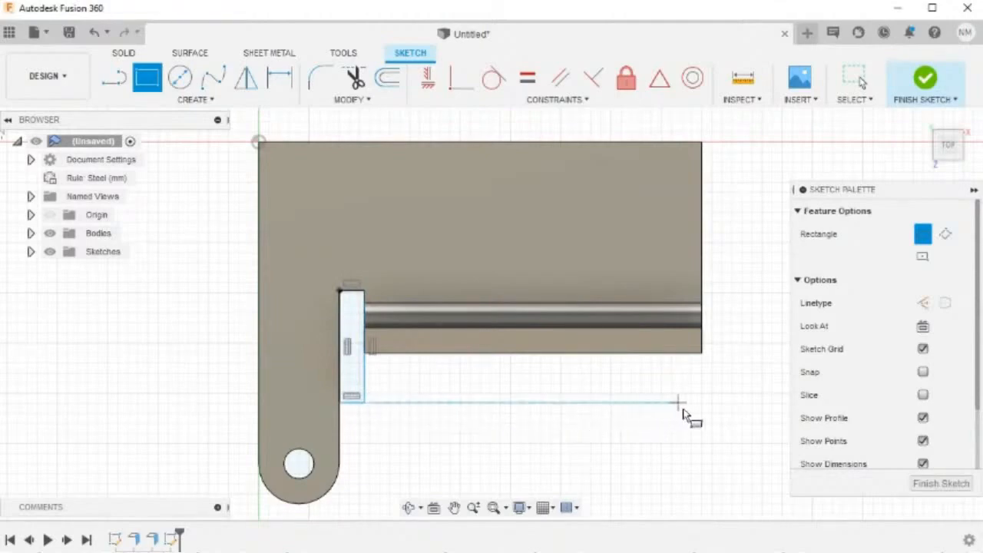
key("Escape")
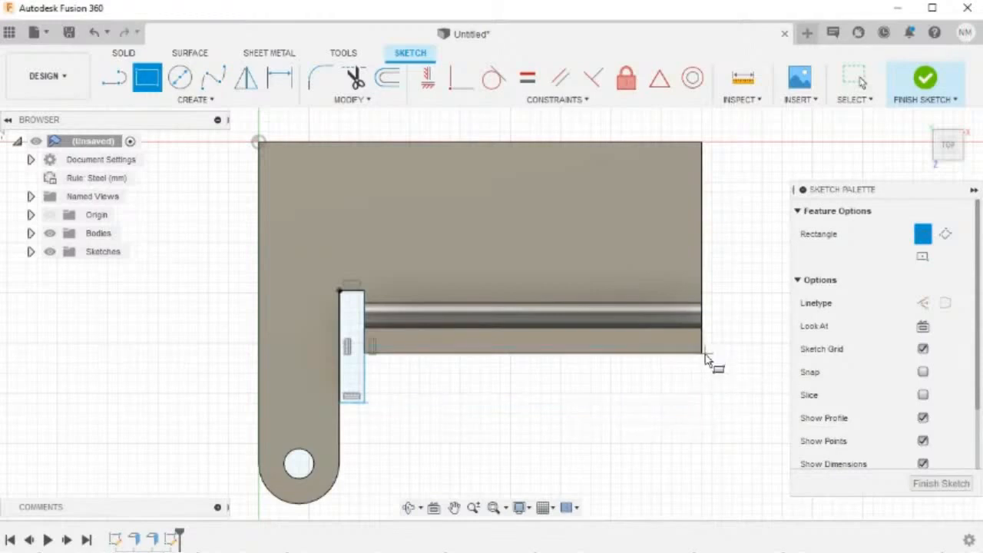
left_click(703, 403)
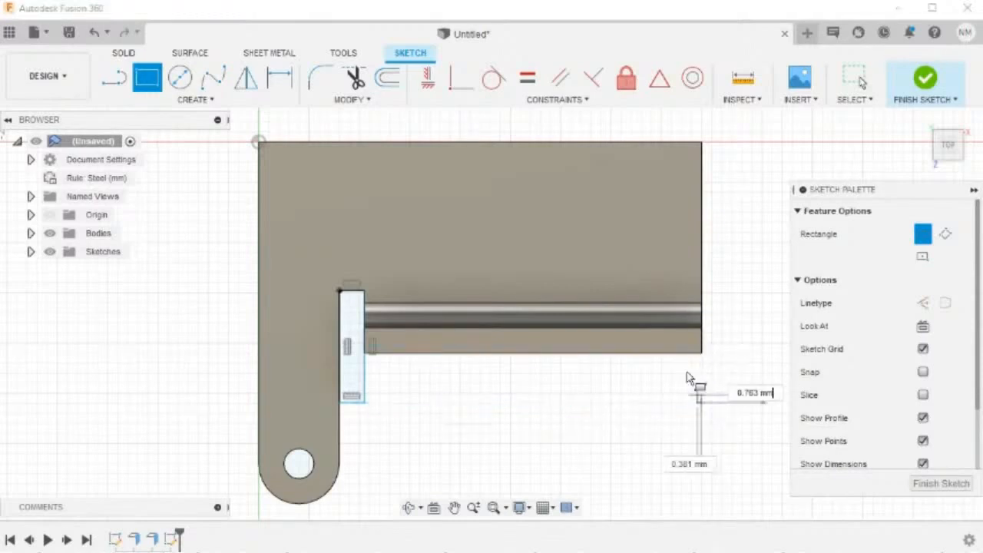
left_click(650, 292)
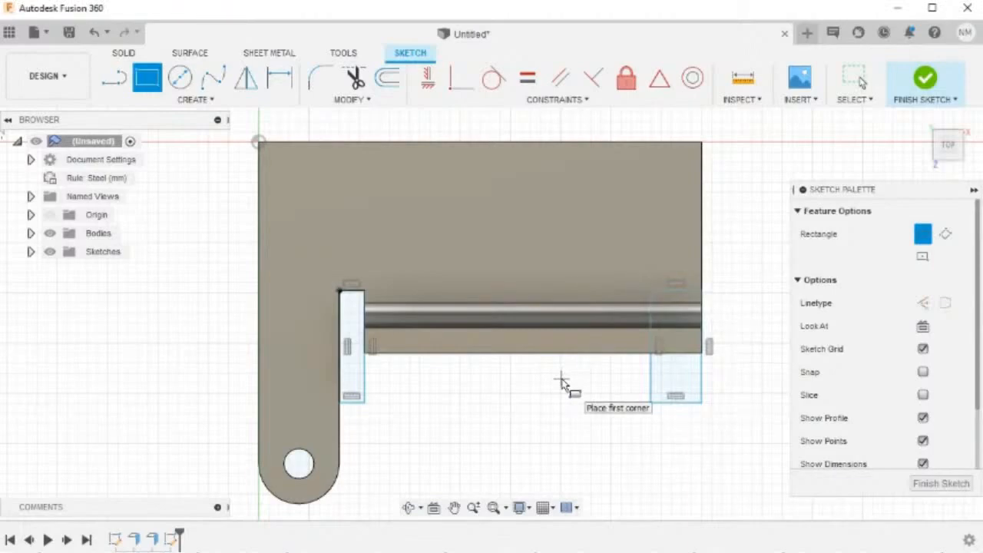
Dimension the distance between the two rectangles' facing vertical edges and set it to 25 mm
key("d")
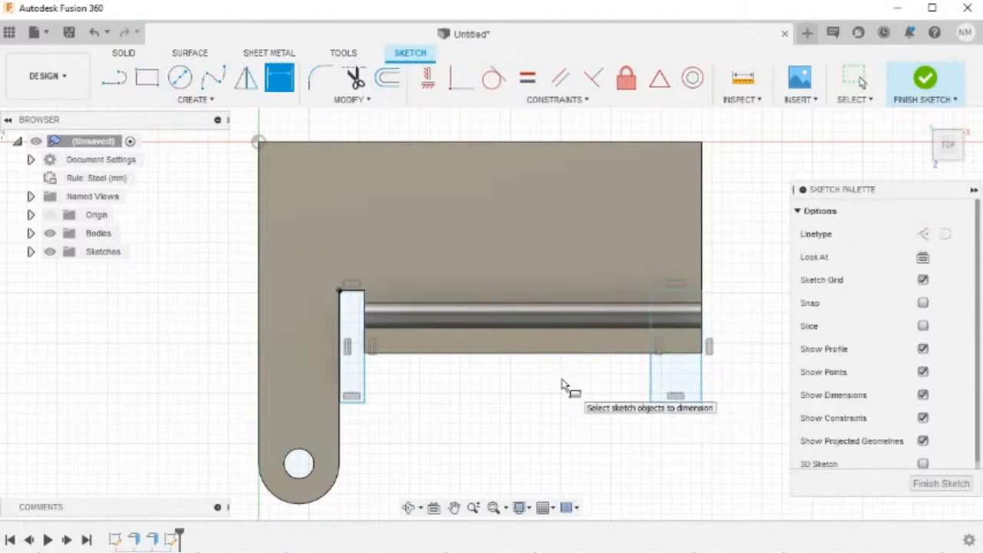
left_click(366, 386)
left_click(652, 376)
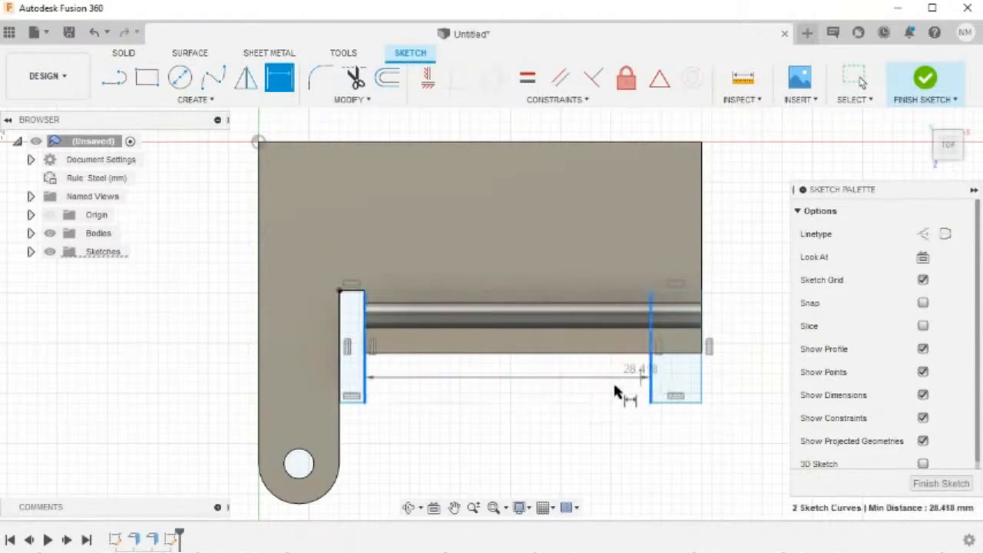
left_click(559, 460)
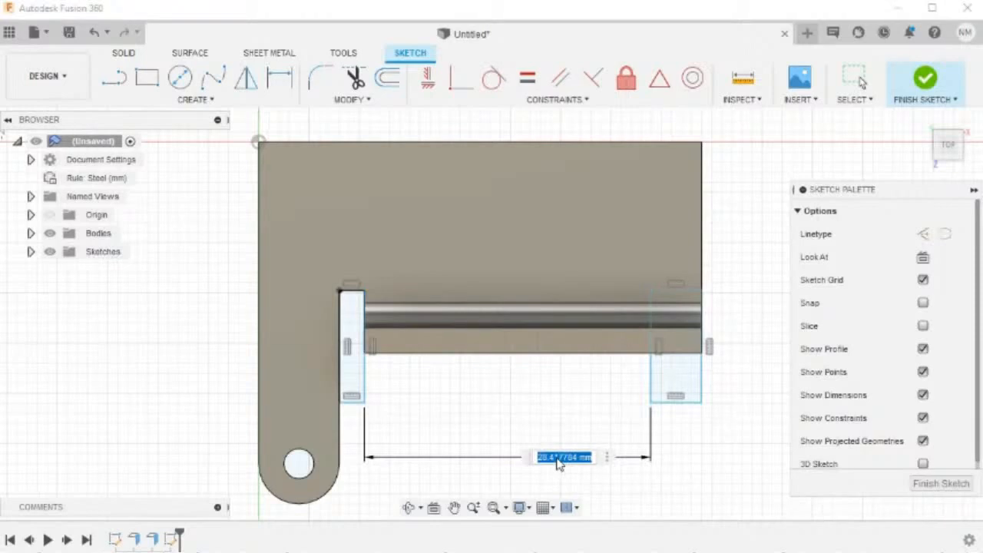
key("Return")
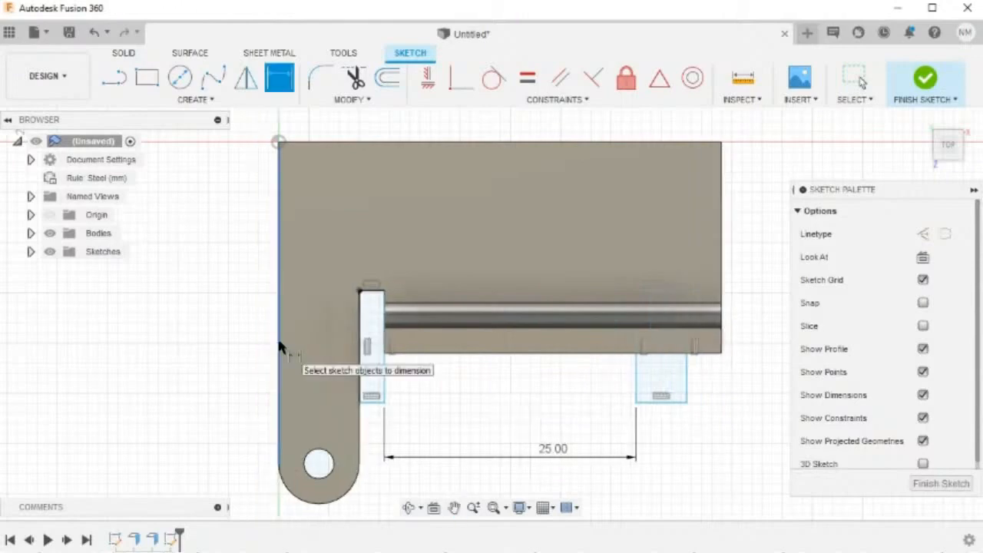
Dimension the distance from the plate's outer long edge on the holed-arm side to the first rectangle's inner edge as 14 mm
left_click(278, 338)
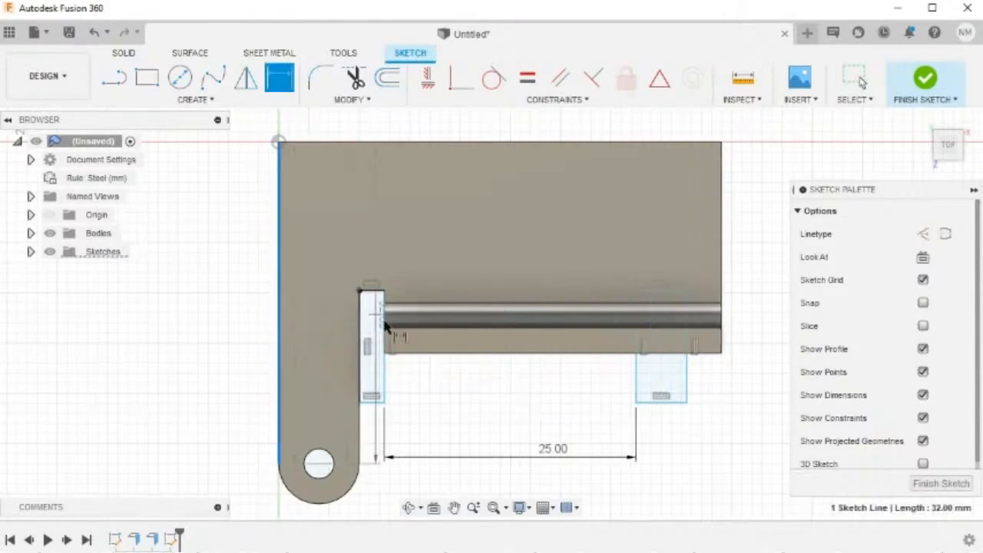
left_click(385, 376)
middle_click_drag(369, 498, 368, 428)
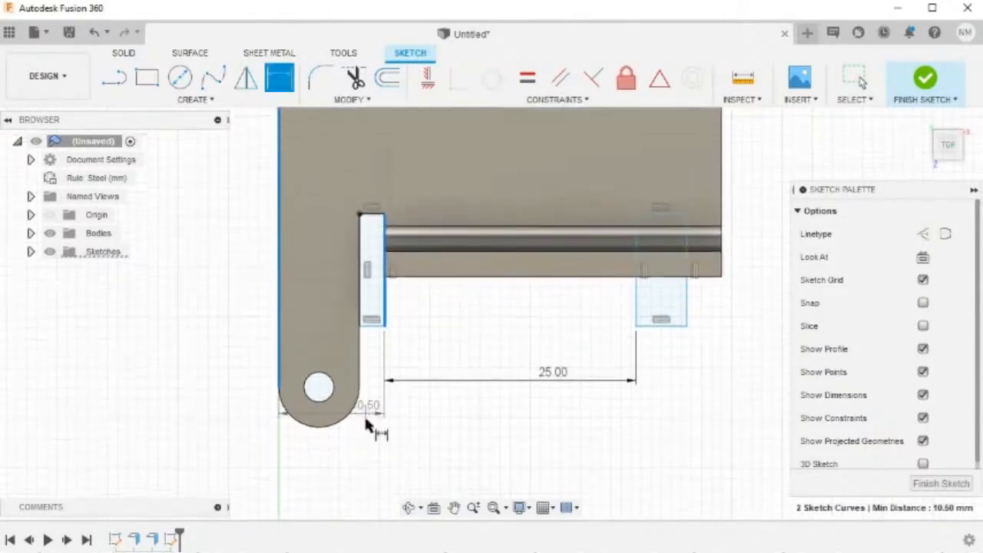
left_click(355, 467)
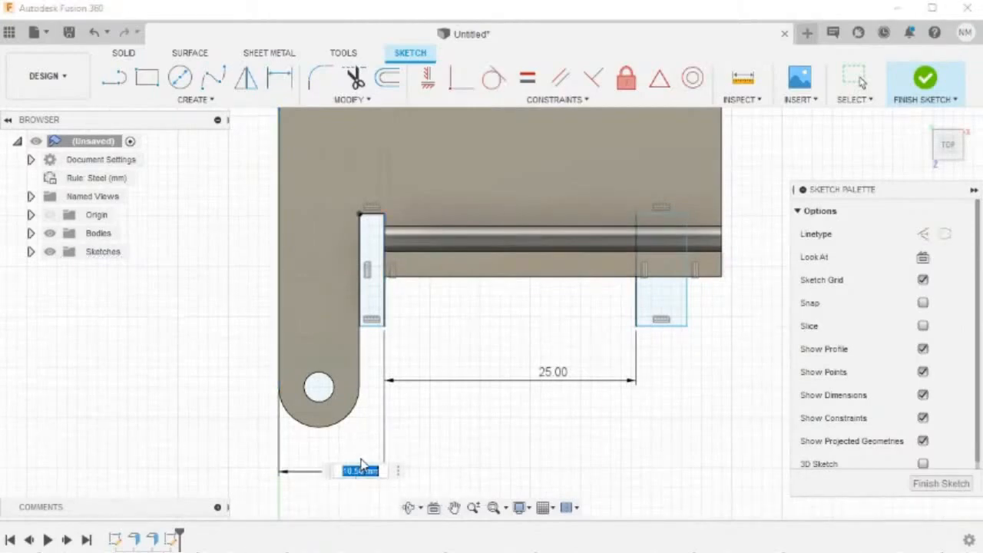
type("14")
key("Return")
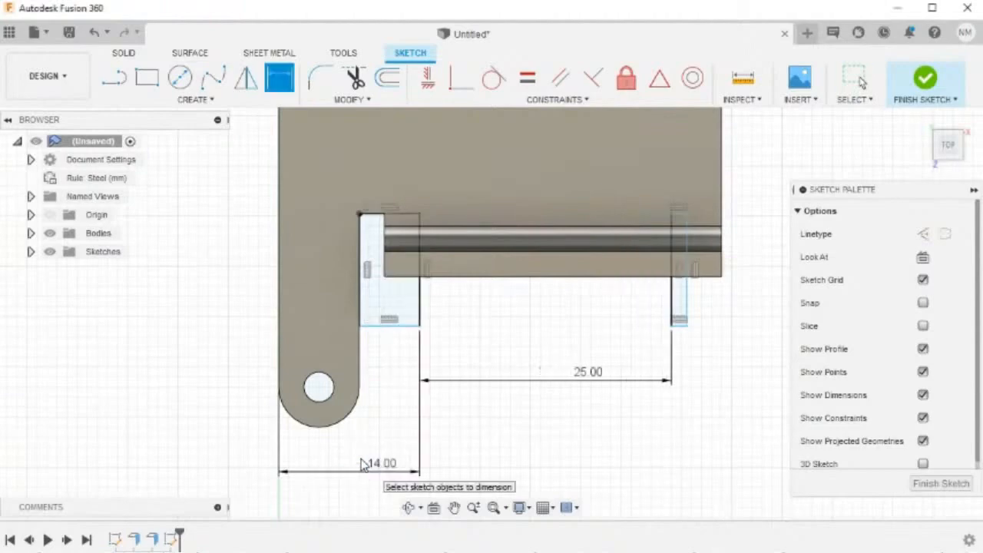
scroll(489, 372, "down", 1)
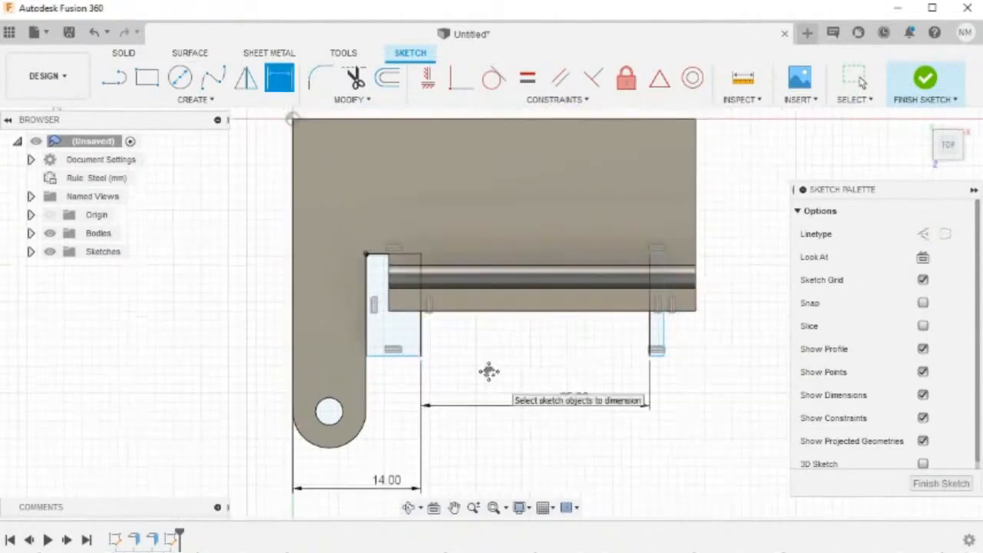
key("Escape")
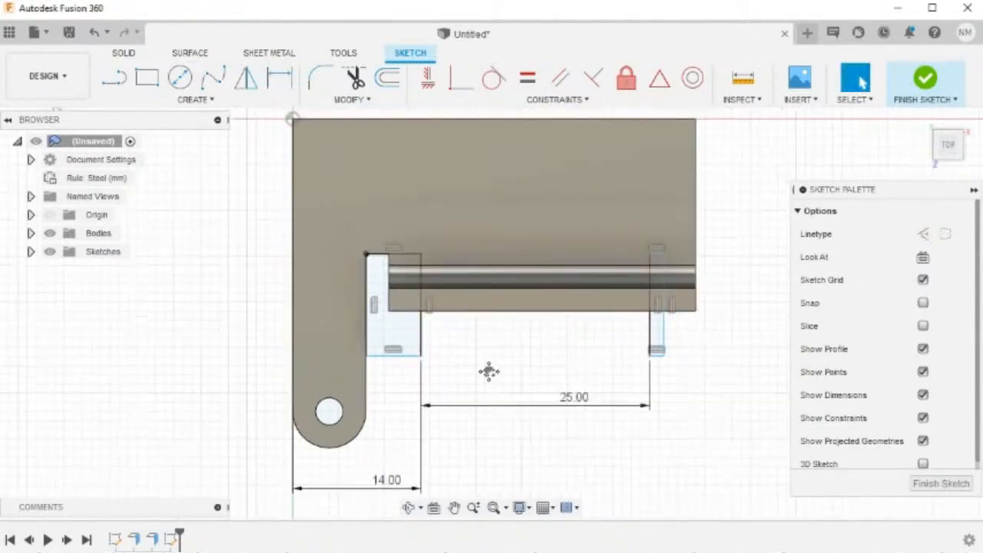
Make the lower edge of the rectangle beside the holed arm collinear with the flange's outer edge
left_click(544, 101)
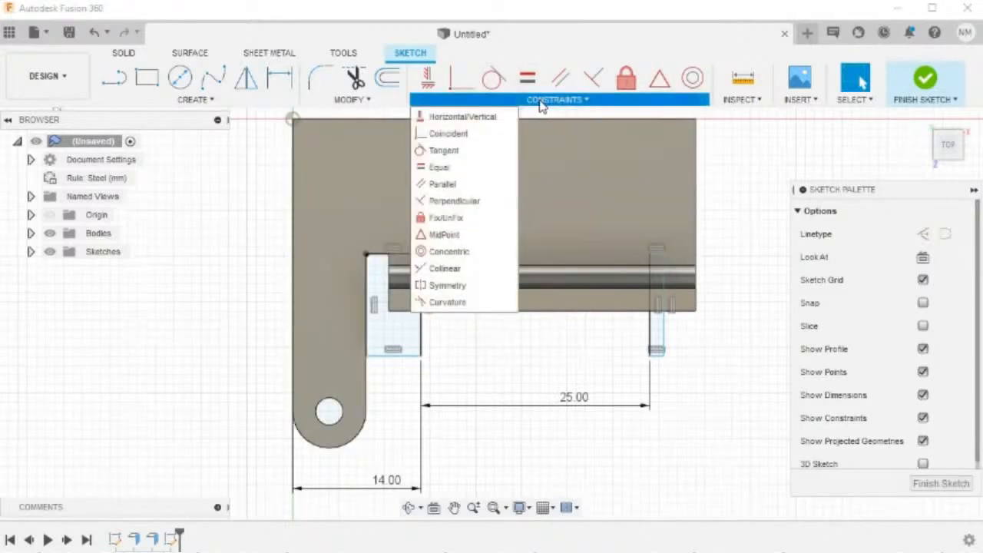
left_click(445, 268)
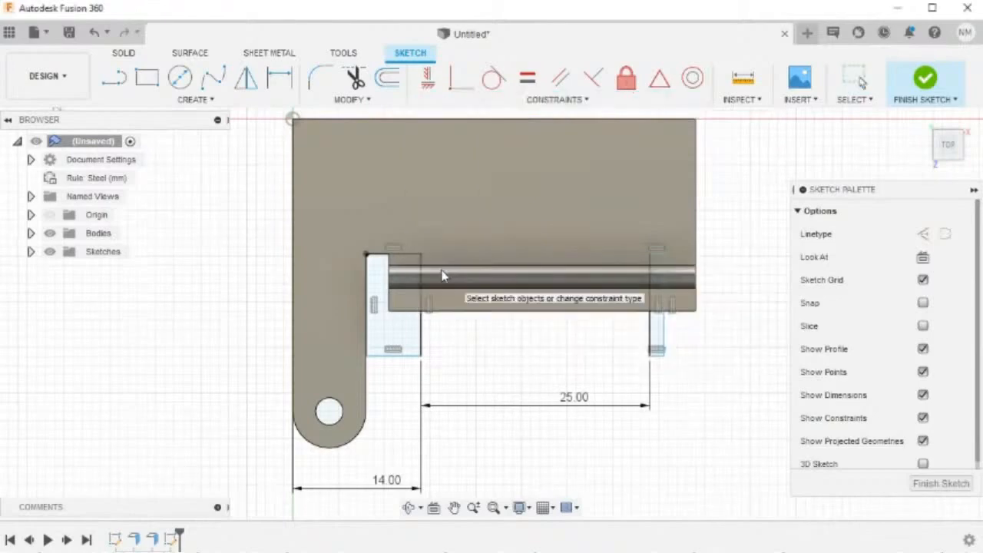
left_click(405, 355)
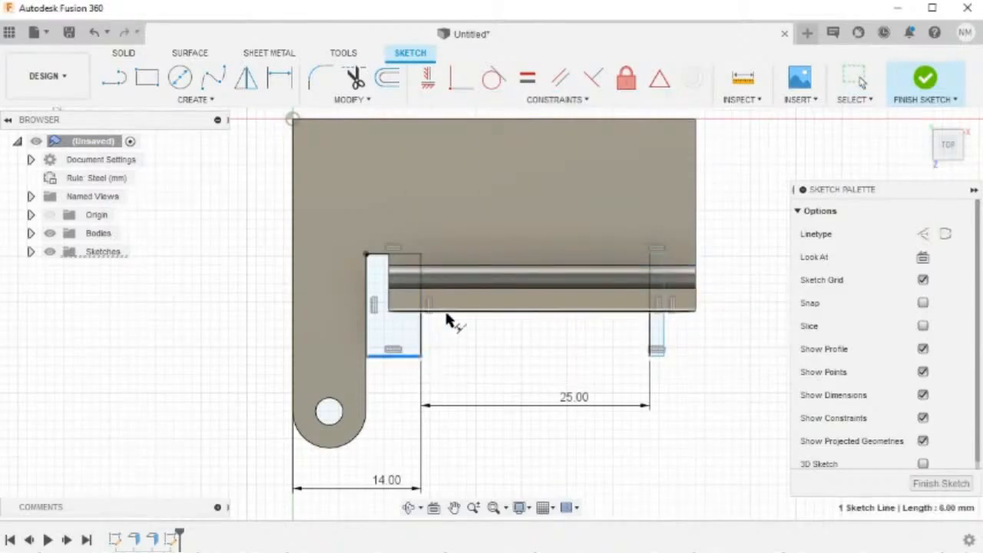
left_click(448, 313)
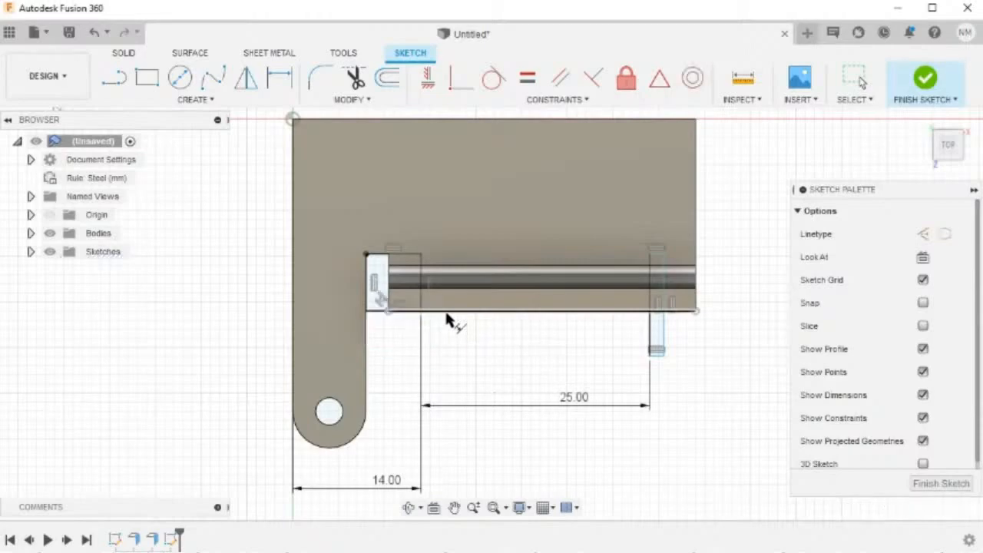
Make the lower edge of the rectangle at the flange's far end collinear with the flange's outer edge
left_click(592, 315)
scroll(643, 355, "up", 5)
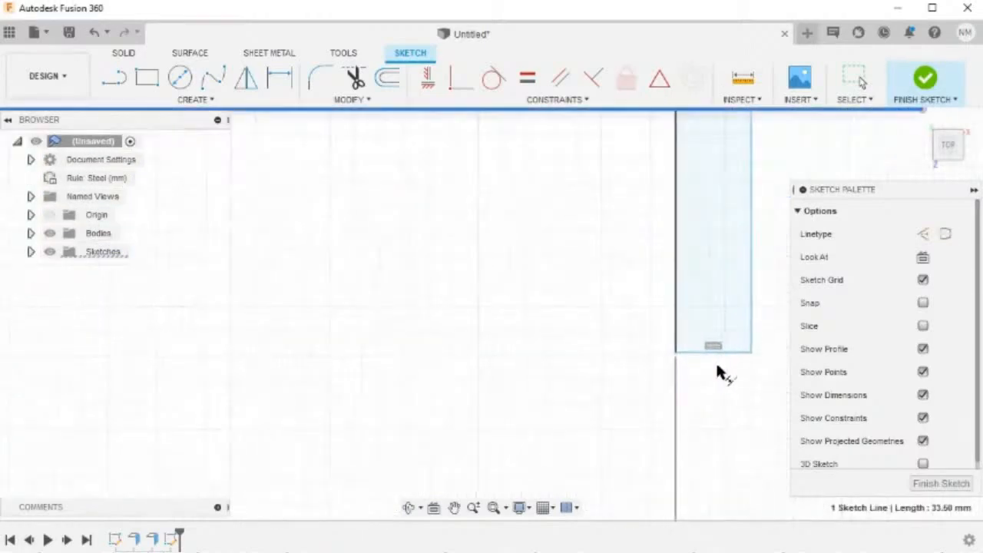
left_click(729, 352)
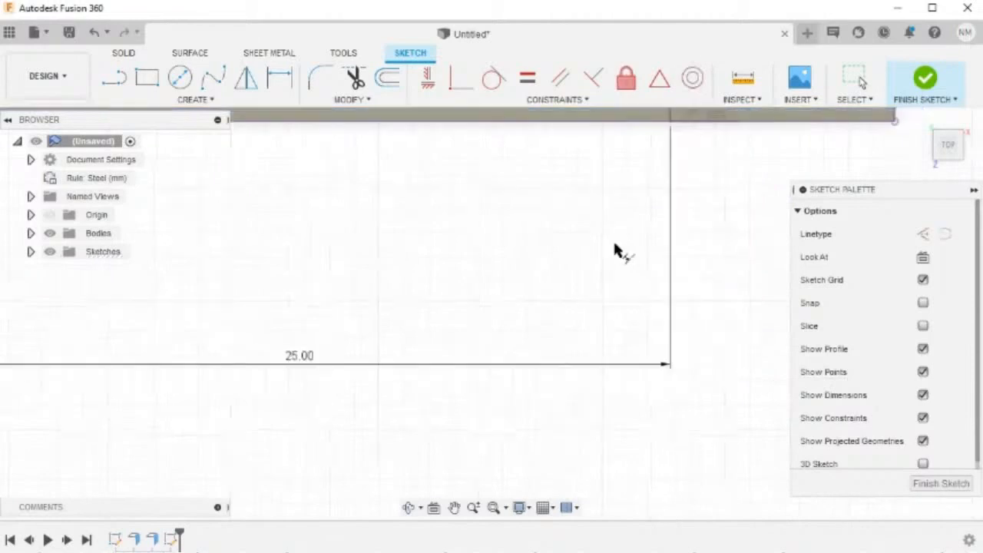
Make the outer vertical edge of the far-end rectangle collinear with the flange's end edge
scroll(615, 254, "down", 5)
middle_click_drag(531, 283, 557, 384)
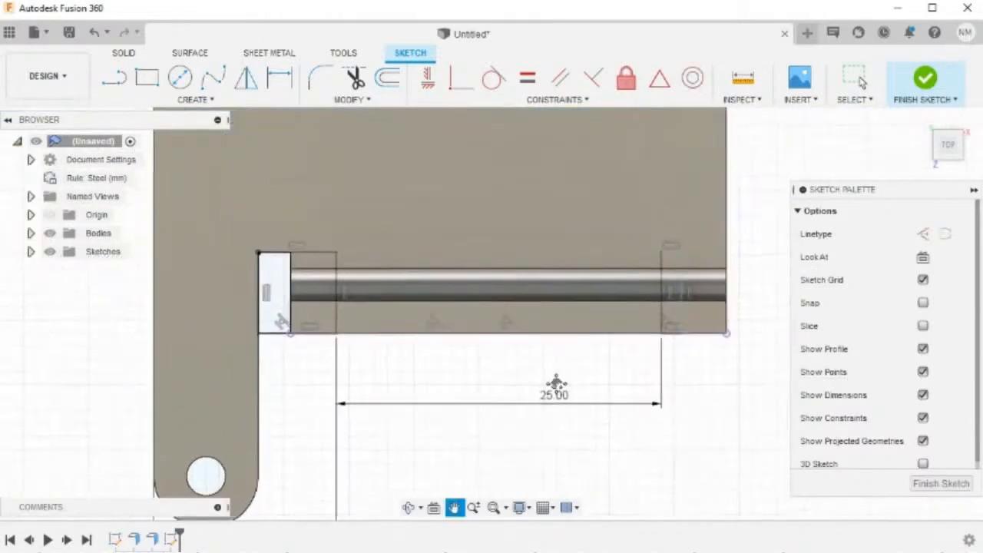
scroll(566, 377, "up", 3)
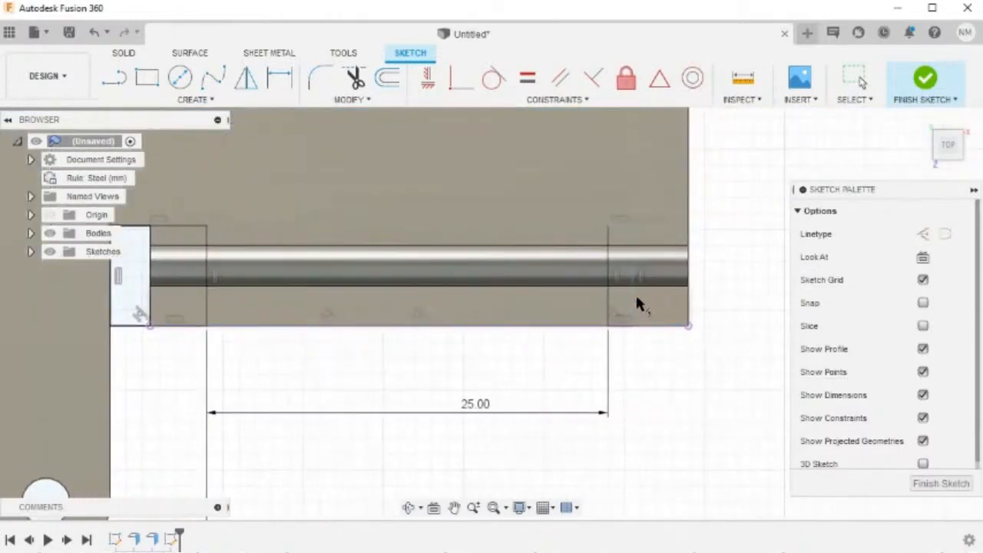
scroll(636, 298, "up", 3)
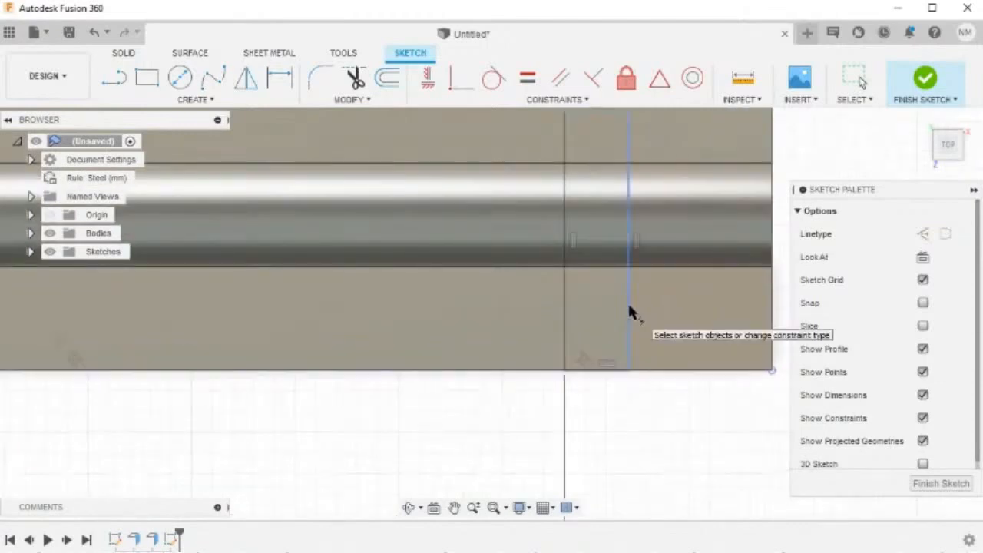
left_click(629, 308)
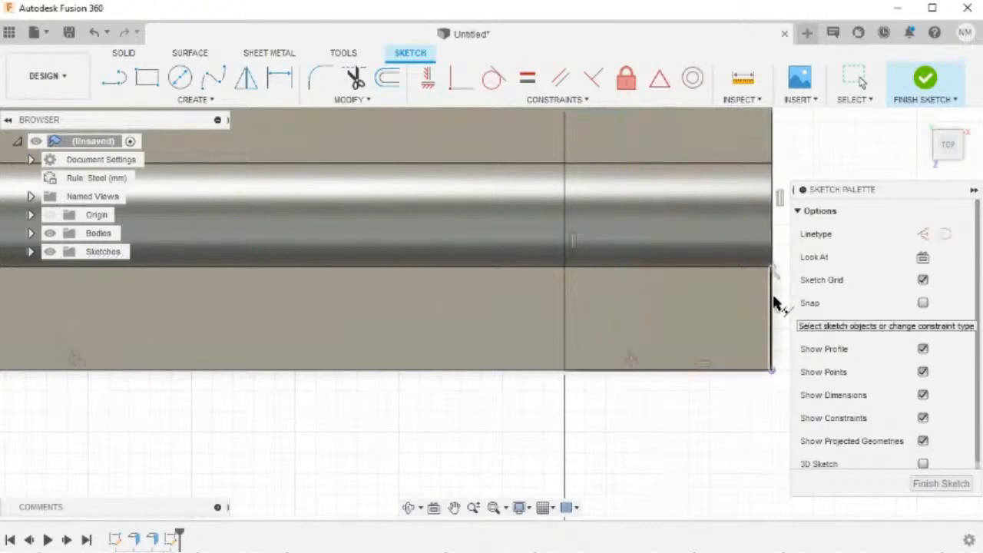
Make the upper edges of the two end rectangles collinear with each other and finish the sketch
scroll(682, 399, "down", 3)
scroll(533, 455, "down", 1)
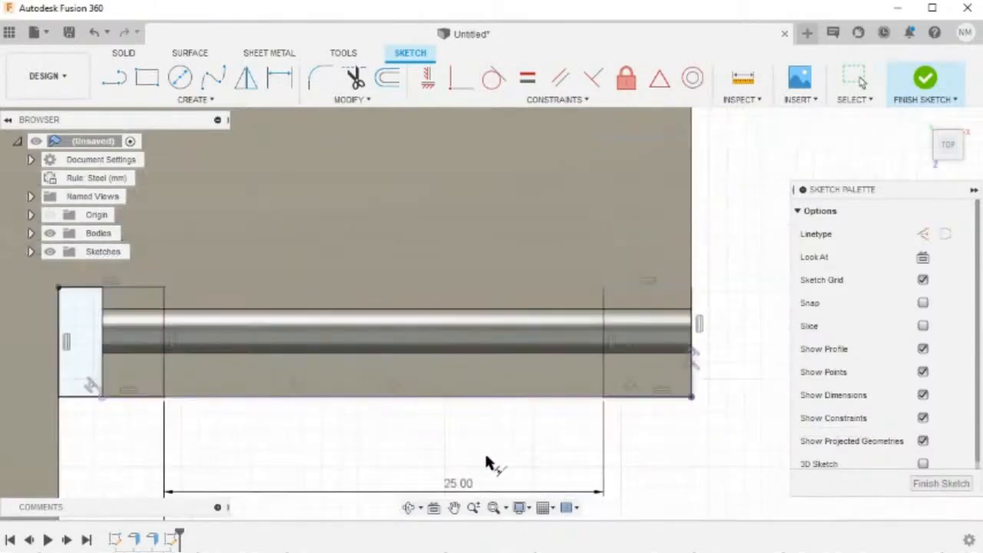
mouse_move(488, 463)
middle_mouse_down()
mouse_move(487, 448)
mouse_move(527, 428)
mouse_move(529, 454)
mouse_move(545, 457)
middle_mouse_up()
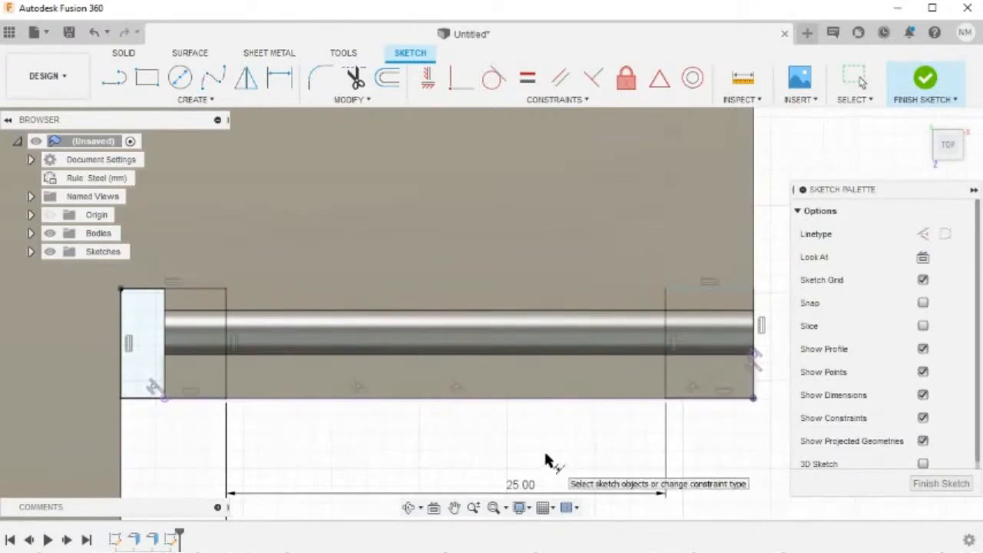
left_click(725, 289)
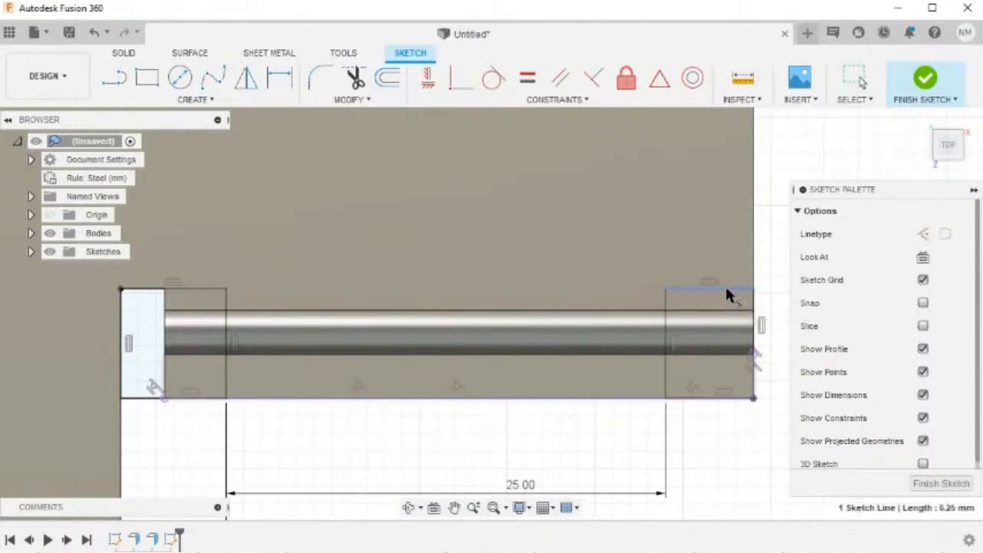
left_click(163, 289, "shift")
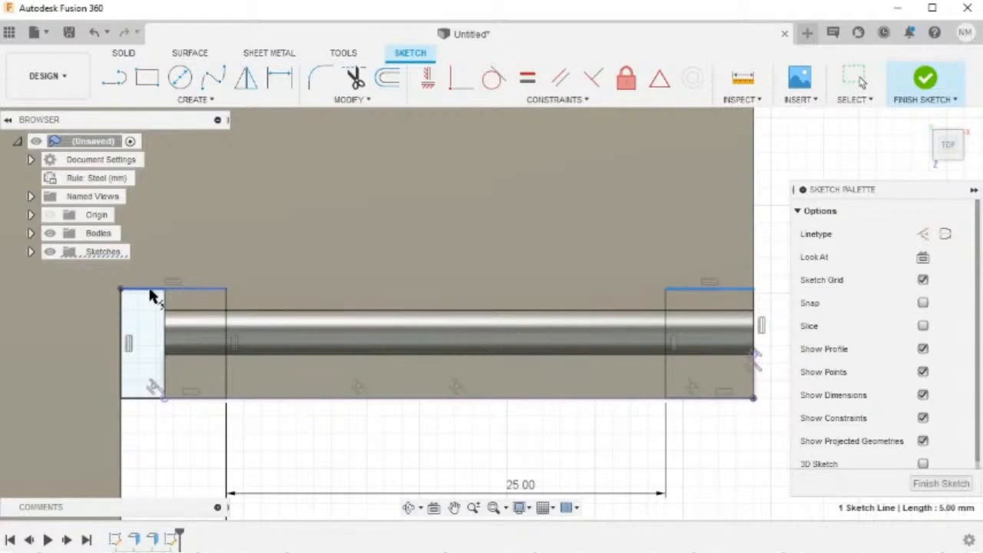
key("Escape")
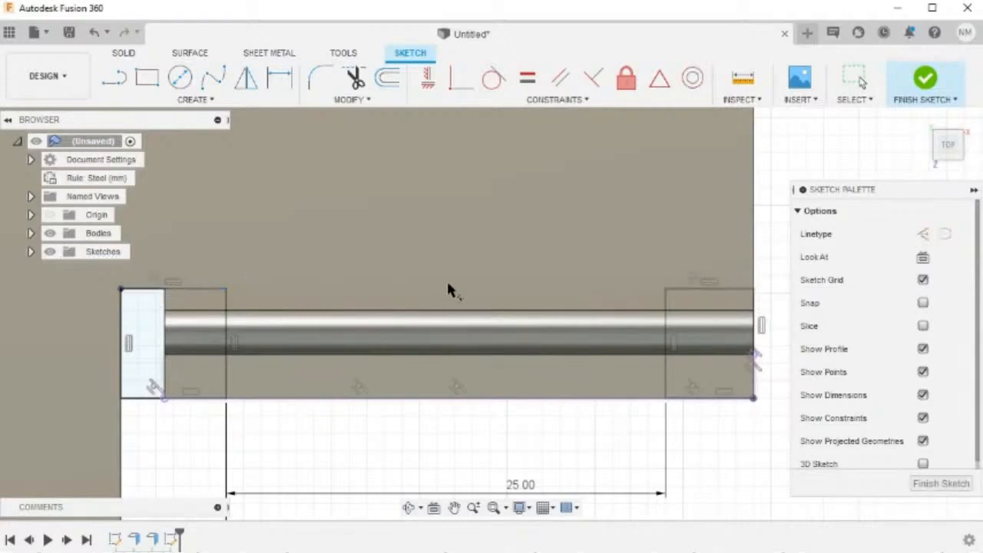
scroll(590, 388, "down", 1)
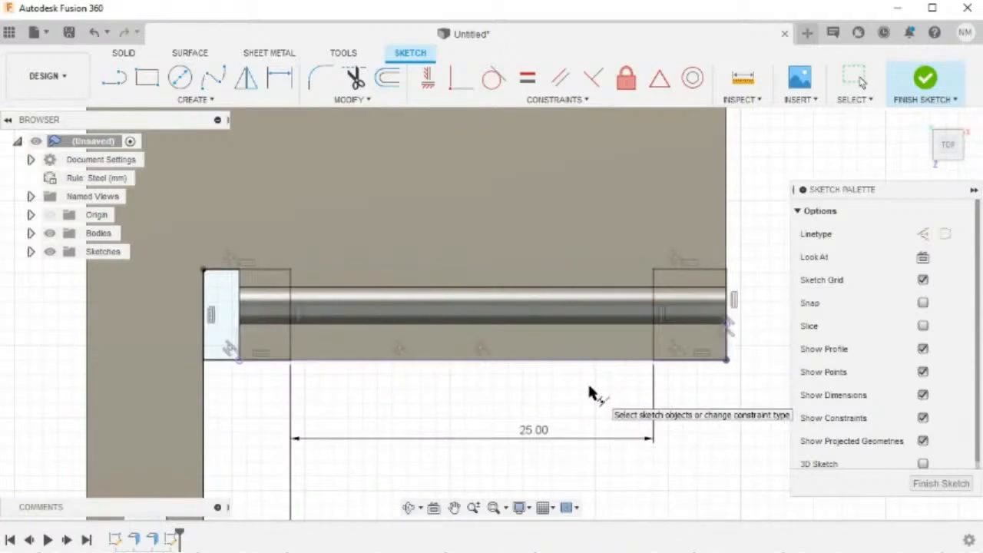
left_click(920, 83)
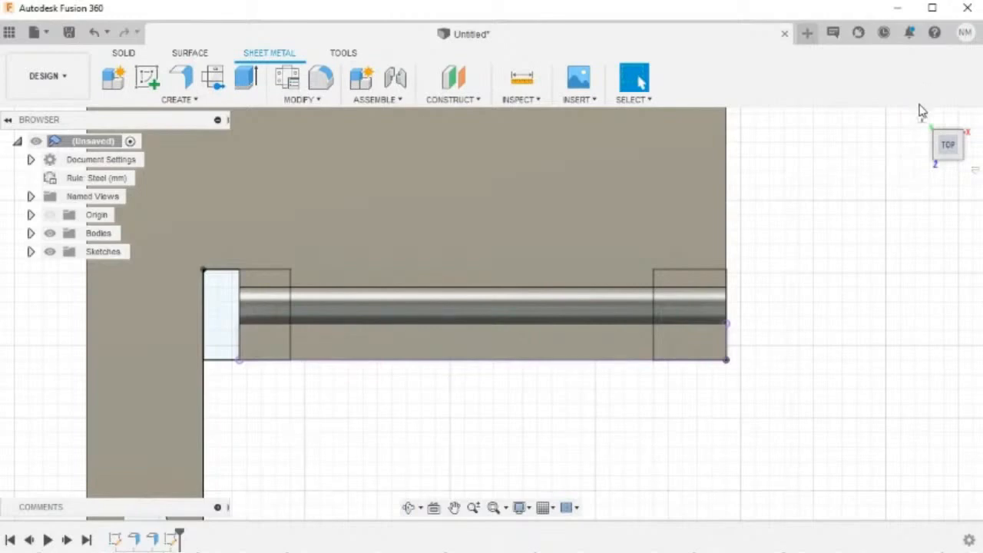
Extrude-cut the four sketch regions of the rectangles at both flange ends, using a To Object extent up to the flange's top face
left_click(924, 119)
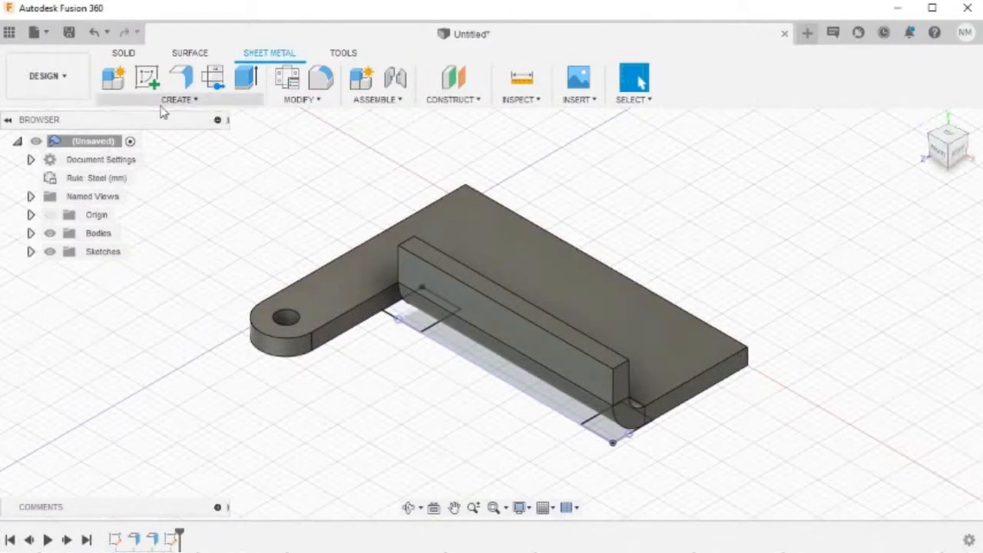
left_click(246, 88)
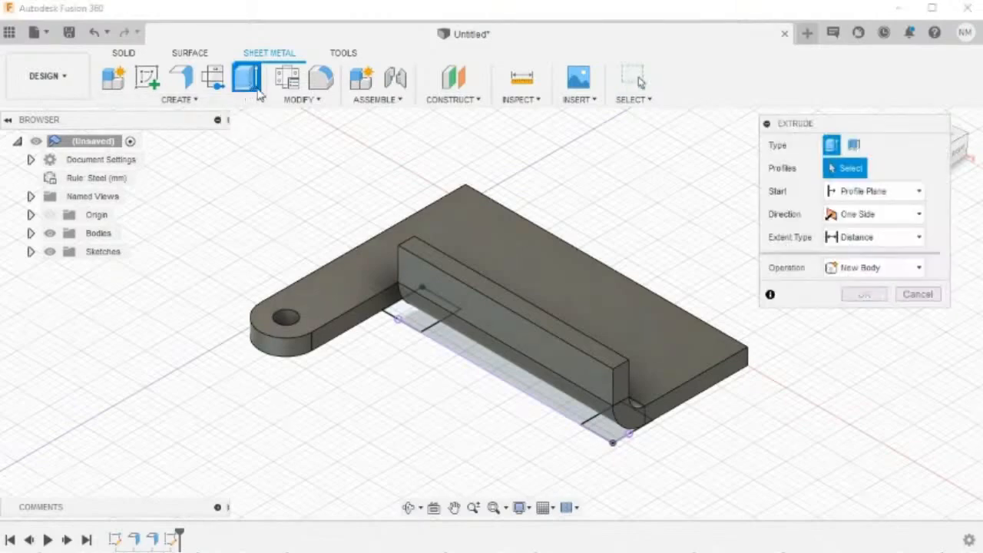
middle_click_drag(406, 348, 408, 400, "shift")
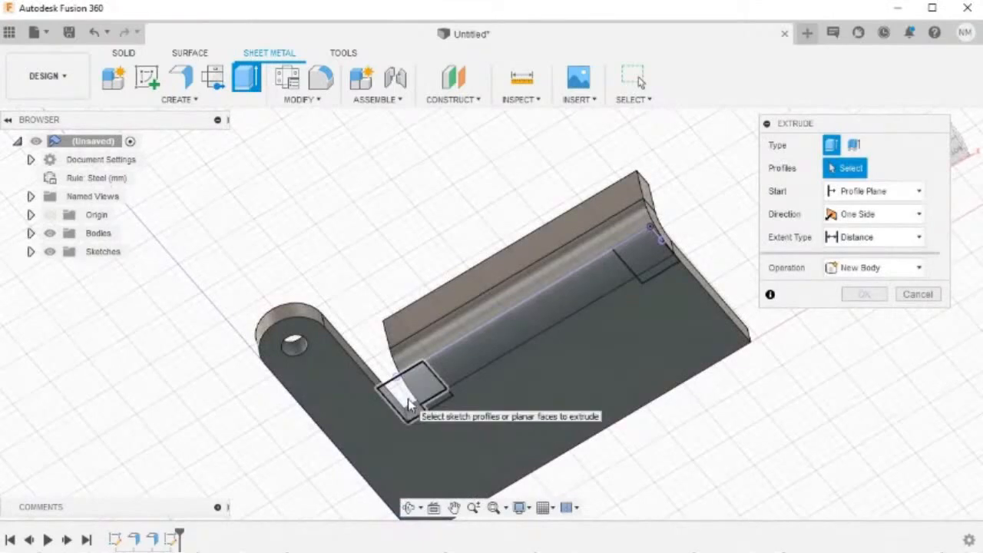
left_click(408, 400)
scroll(408, 399, "up", 8)
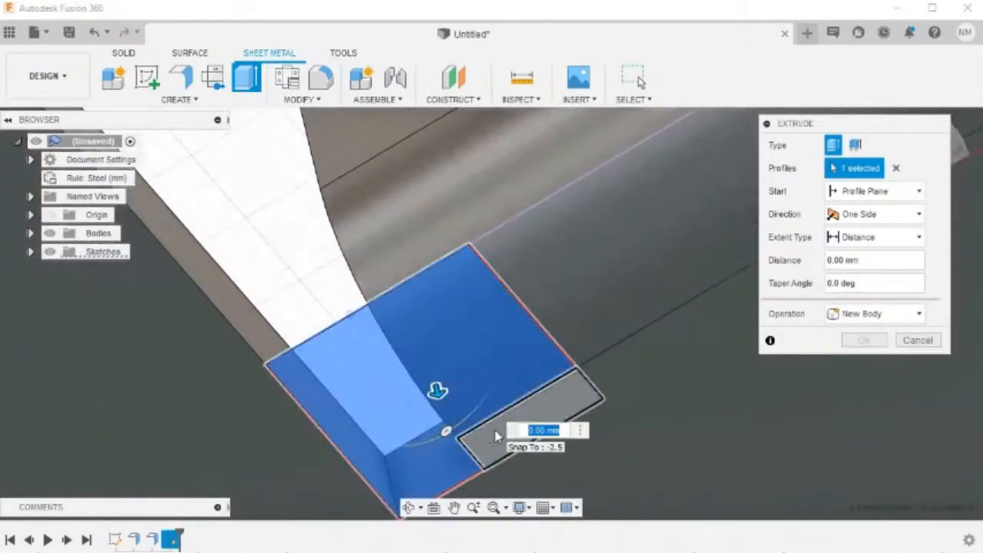
left_click(495, 437)
scroll(584, 323, "down", 5)
middle_click_drag(644, 295, 343, 307)
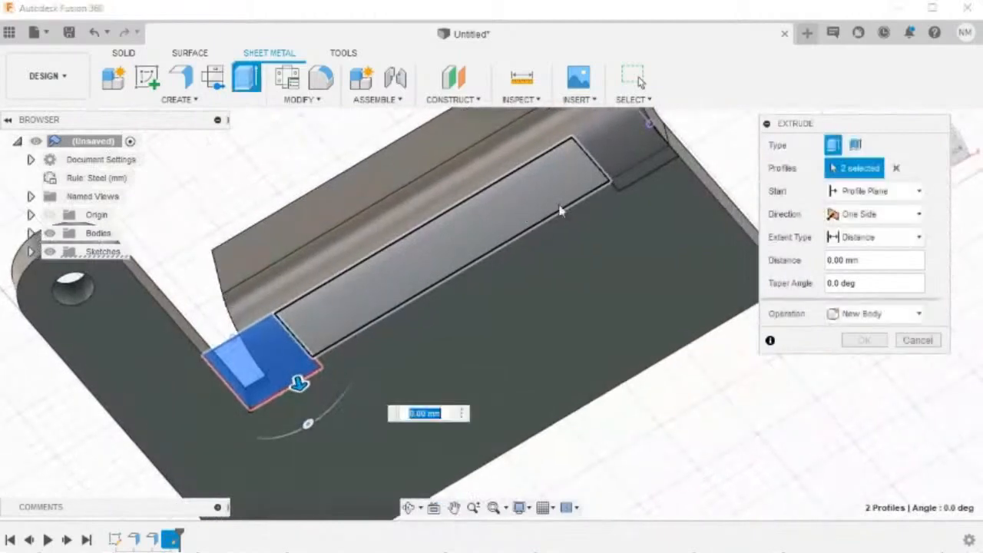
left_click(615, 162)
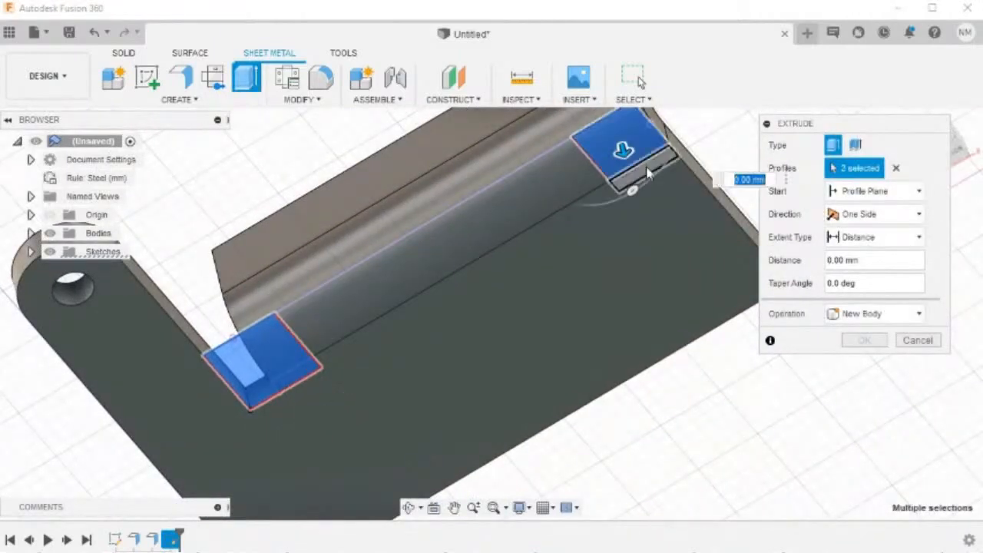
middle_click_drag(625, 154, 617, 377, "shift")
middle_click_drag(505, 342, 571, 329)
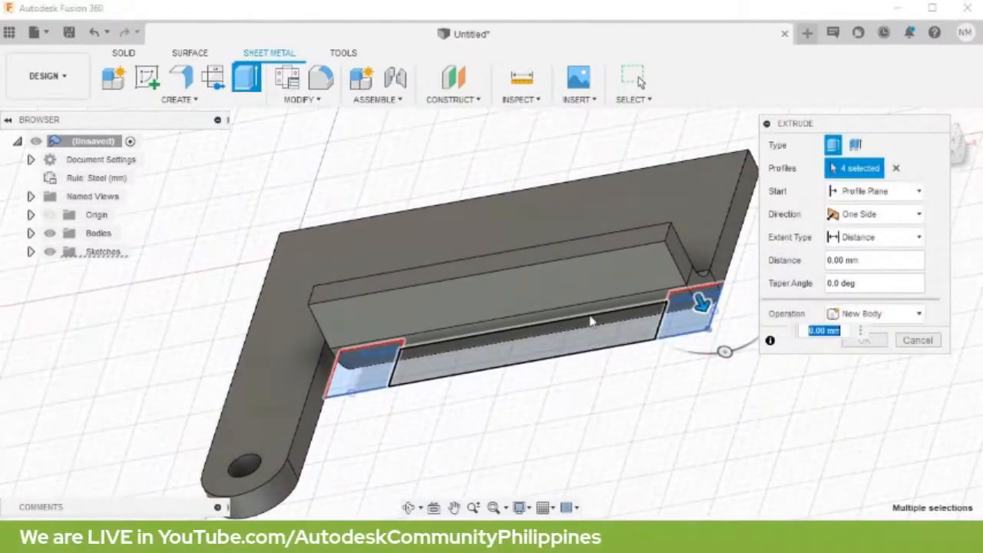
left_click(847, 240)
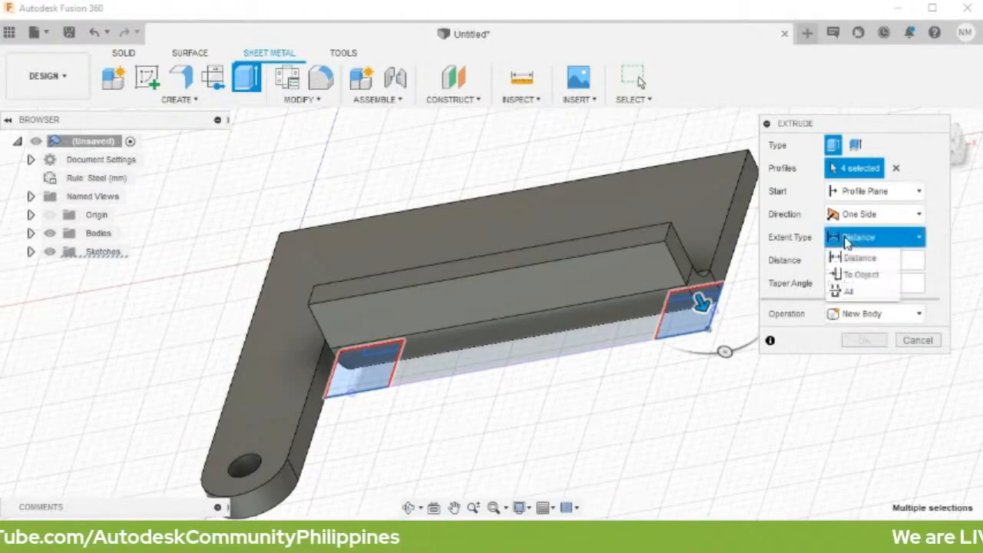
left_click(861, 275)
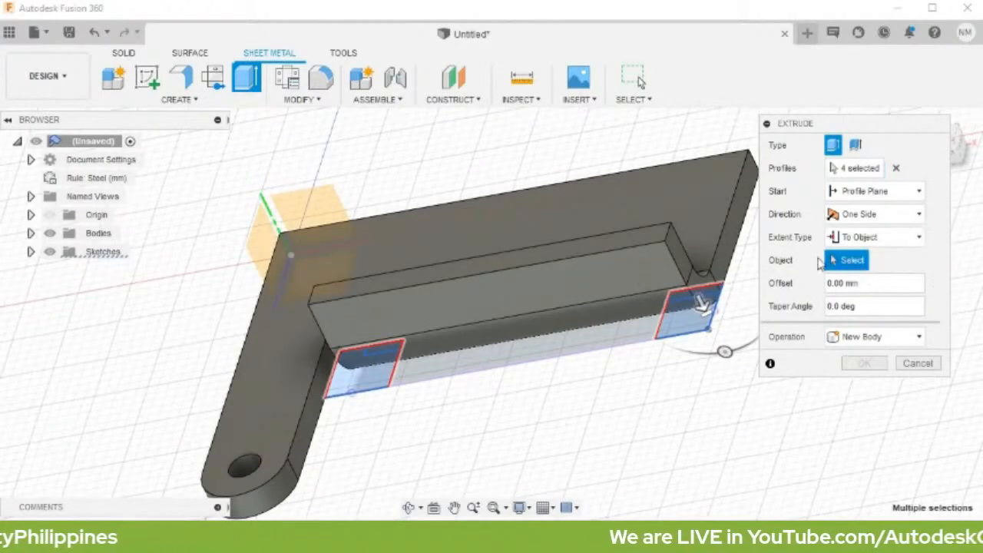
left_click(627, 244)
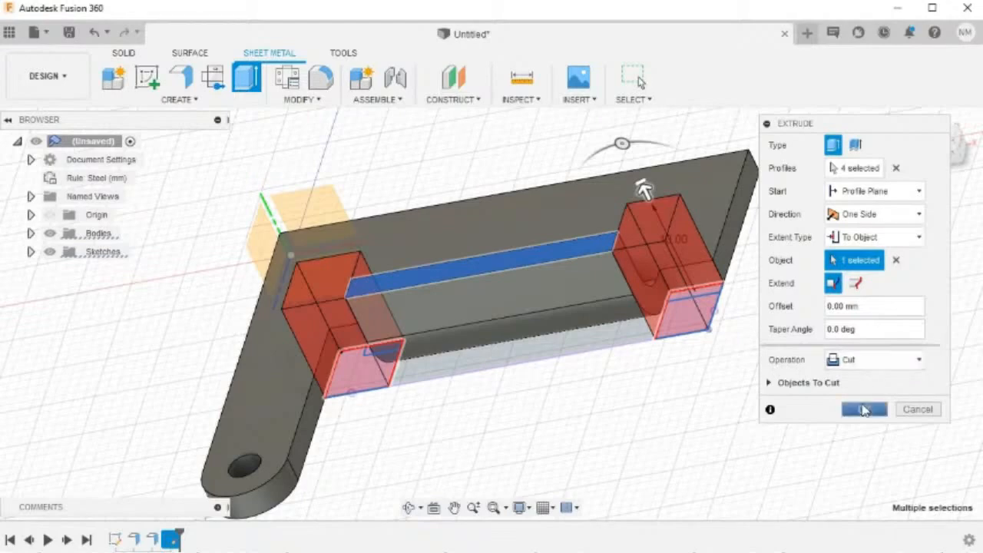
left_click(864, 409)
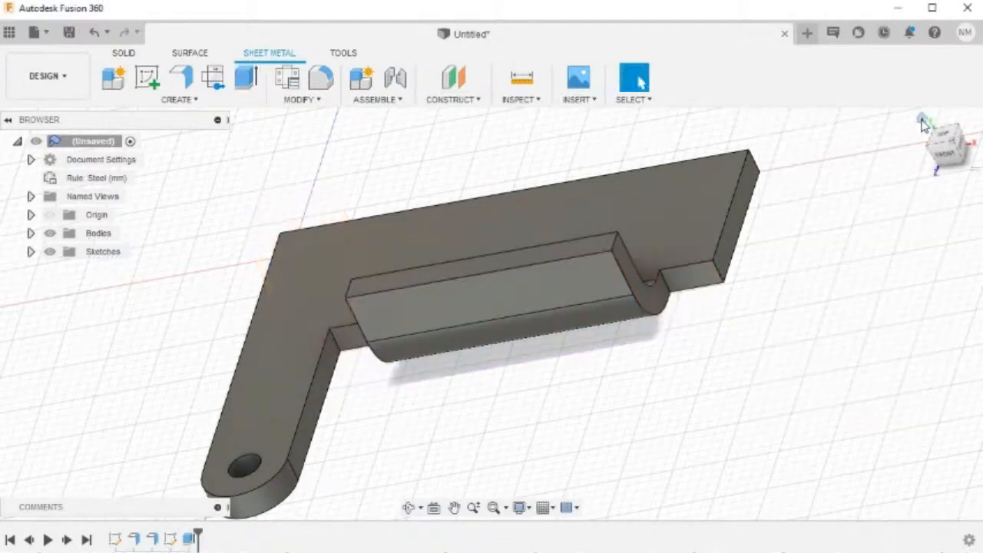
Create a sketch on the flange's end face at the end away from the holed arm
left_click(923, 122)
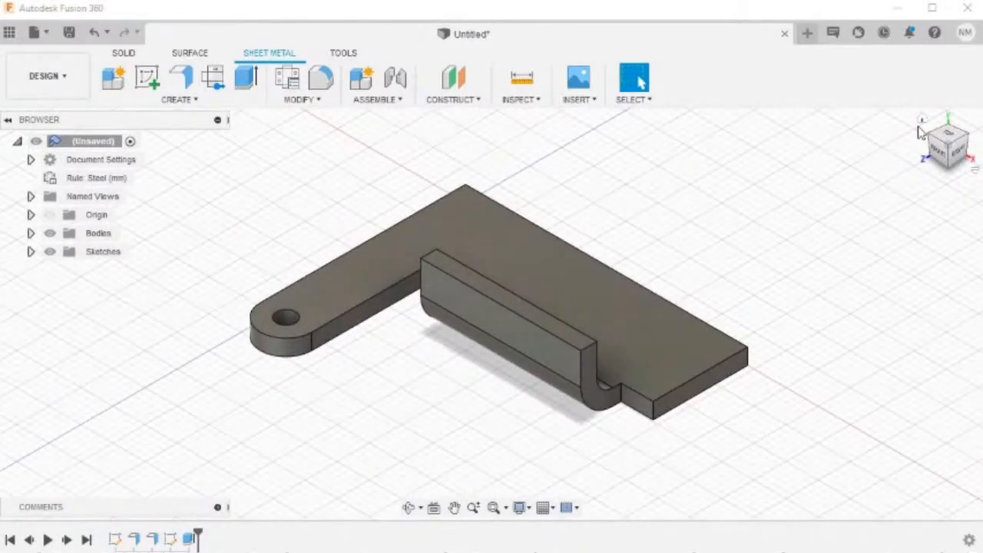
scroll(768, 246, "up", 5)
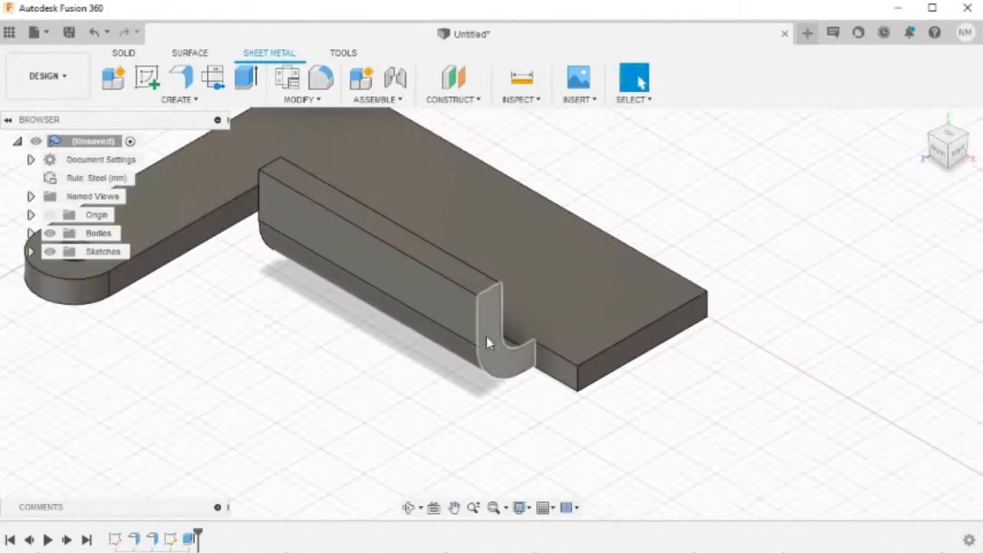
left_click(486, 337)
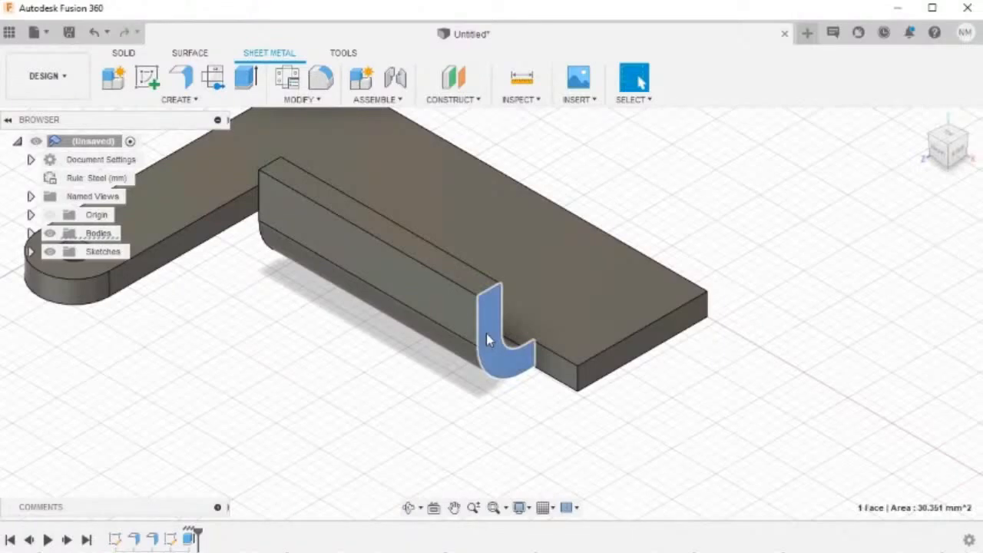
right_click(487, 338)
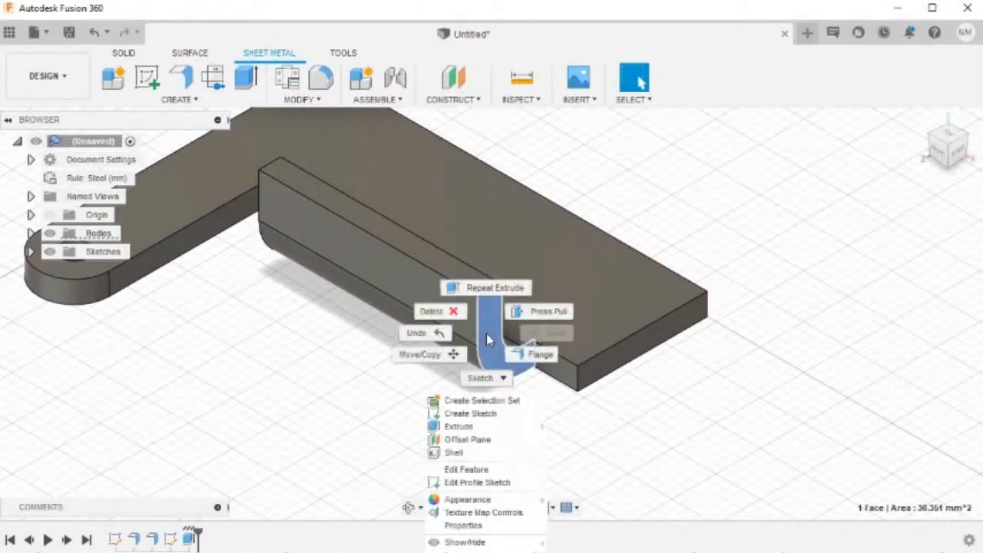
left_click(472, 414)
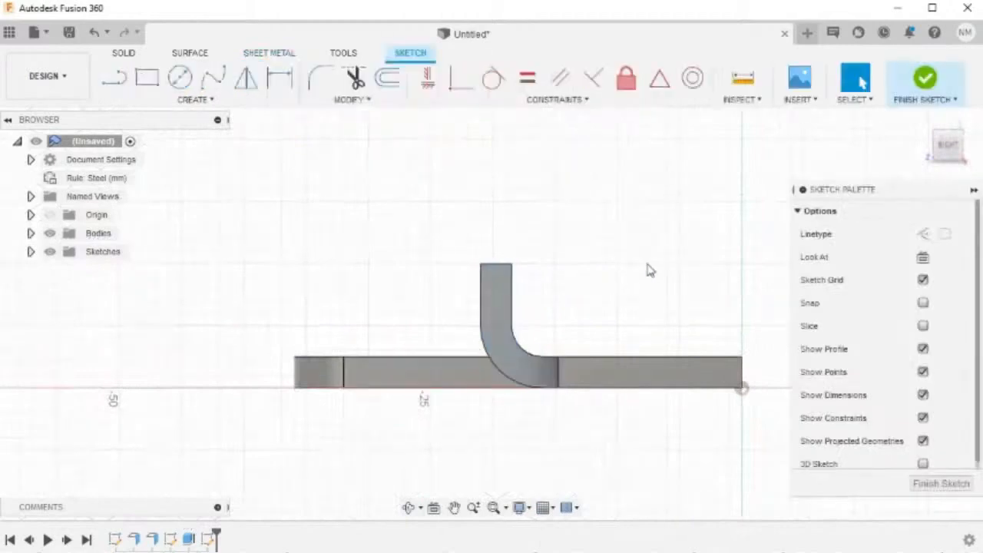
scroll(658, 249, "up", 2)
scroll(688, 208, "down", 3)
mouse_move(707, 186)
middle_mouse_down()
mouse_move(602, 319)
mouse_move(577, 307)
middle_mouse_up()
scroll(602, 319, "down", 1)
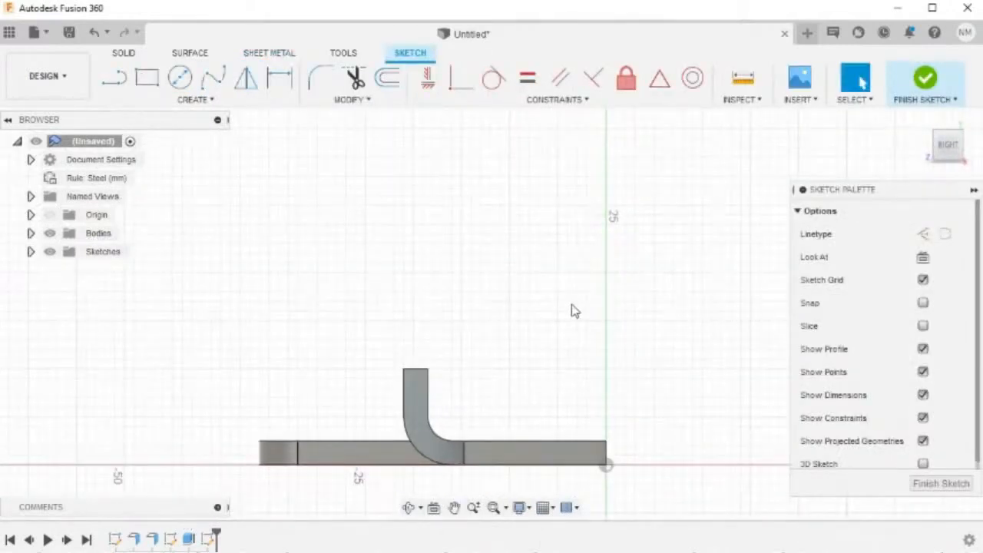
Sketch a slanted line about 54 mm long rising from the flange's inner top corner over the base plate
key("l")
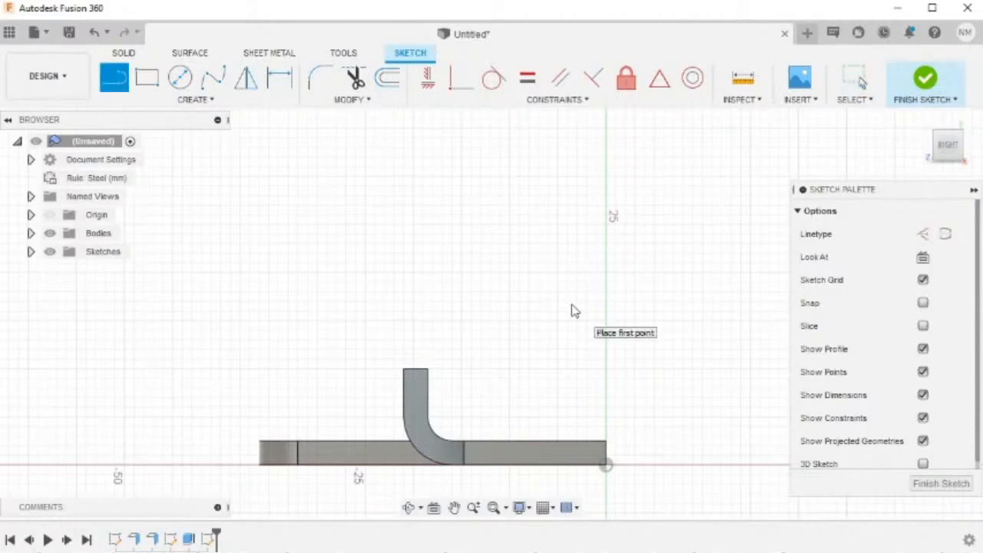
left_click(419, 370)
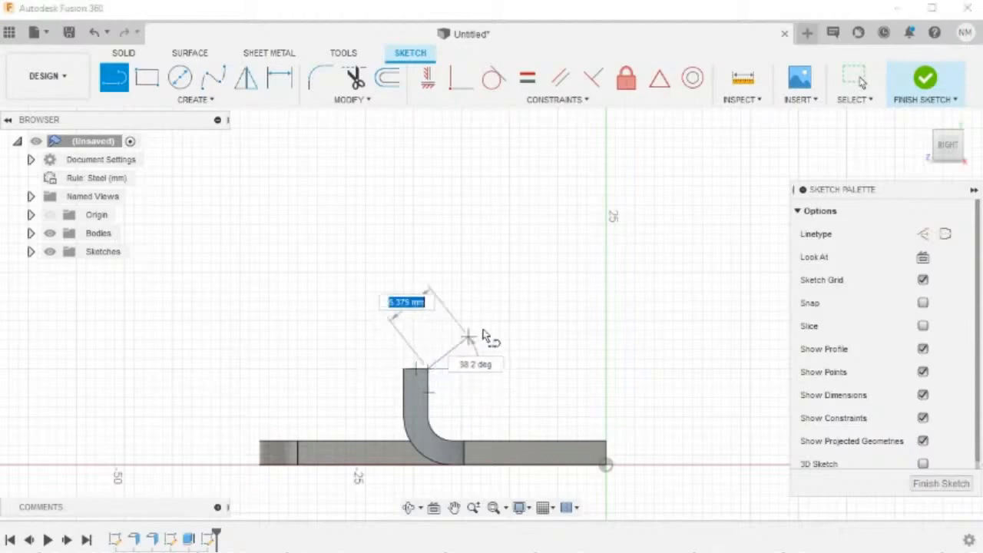
middle_click_drag(773, 131, 659, 187)
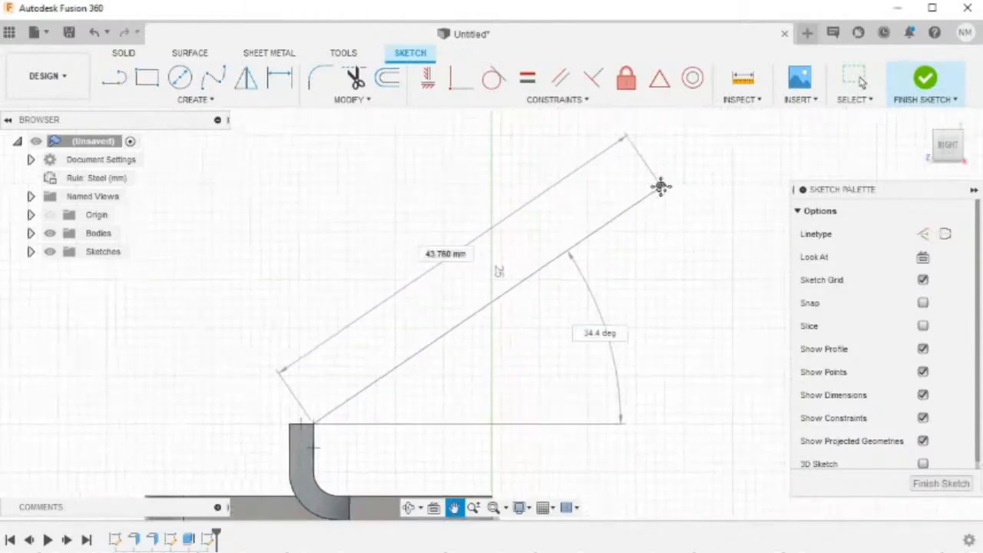
key("Tab")
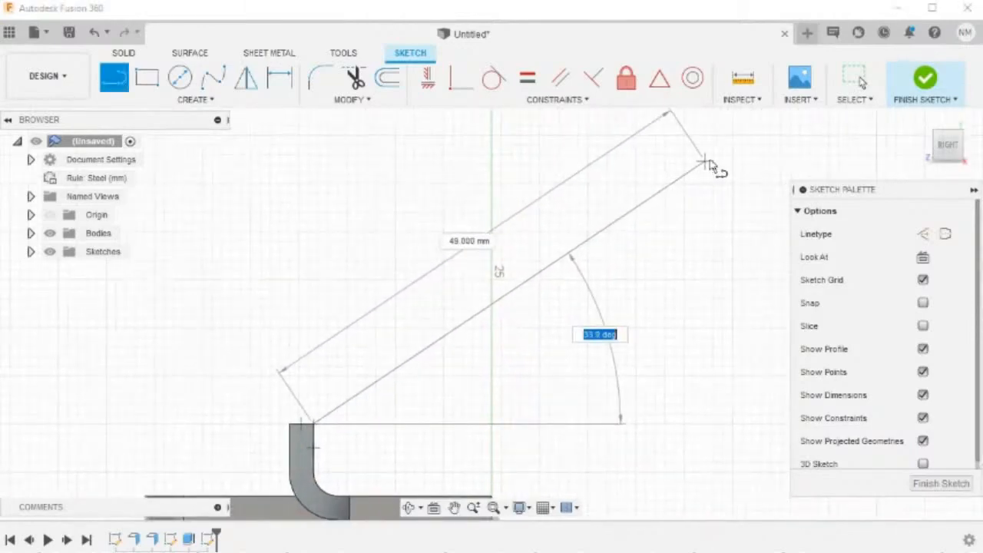
left_click(753, 143)
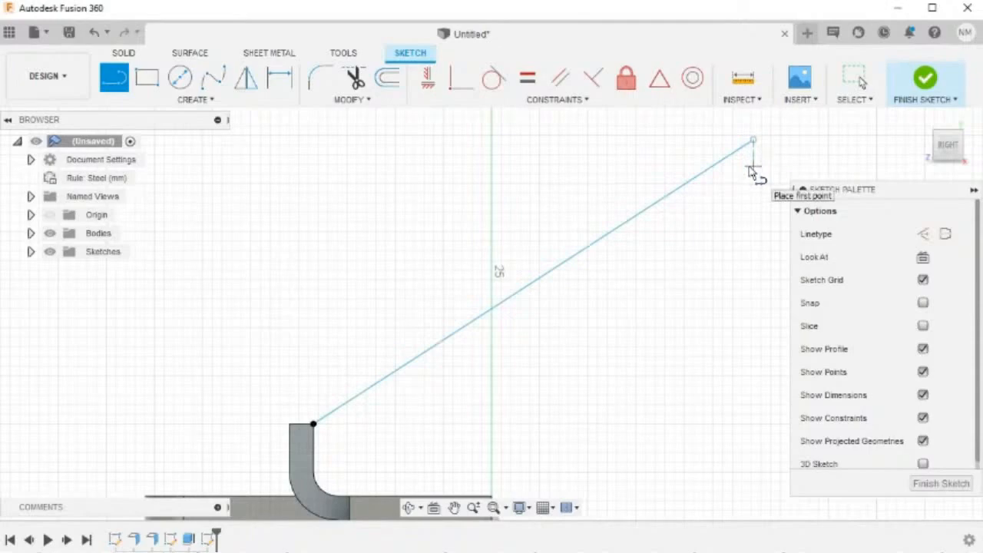
Dimension the slanted line's length as 40 mm
key("d")
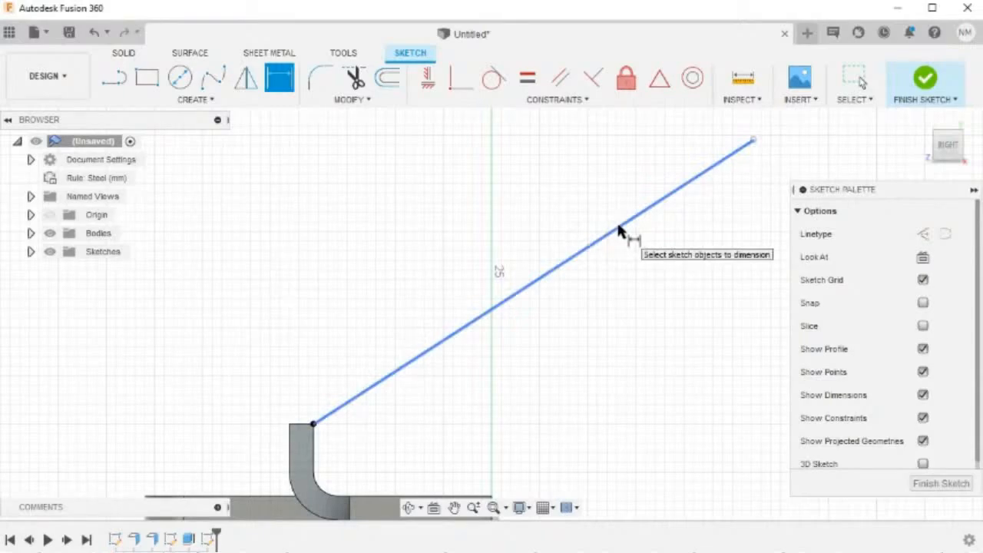
left_click(619, 230)
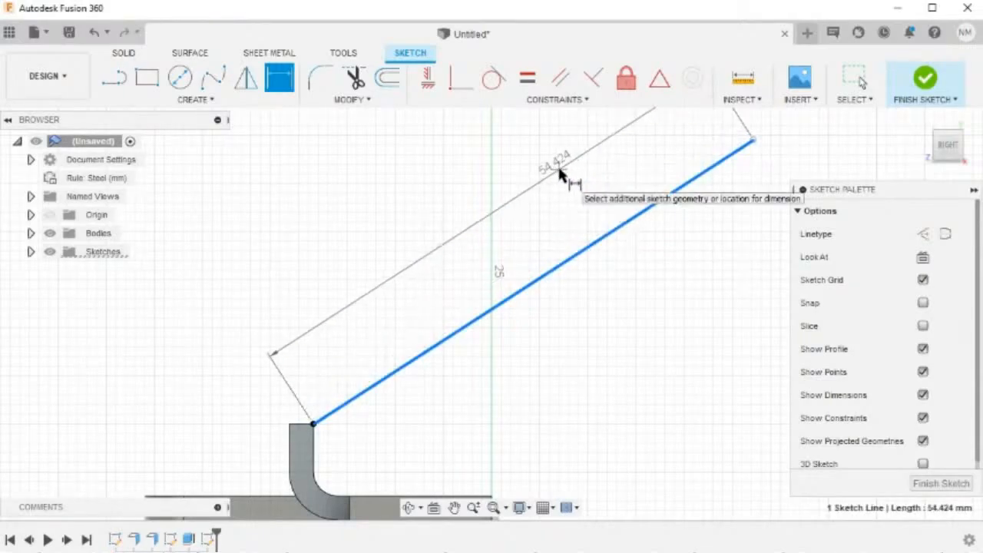
left_click(560, 175)
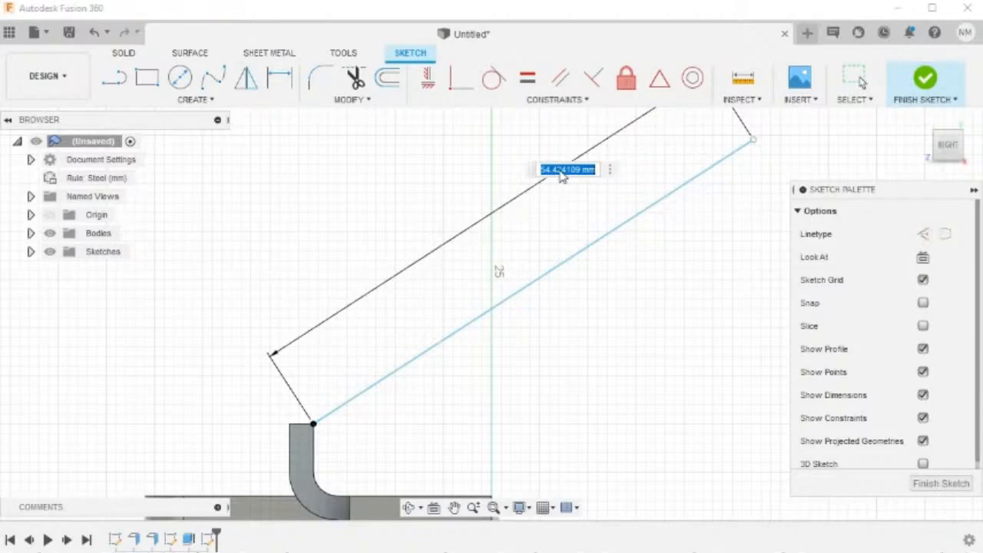
type("40")
key("Return")
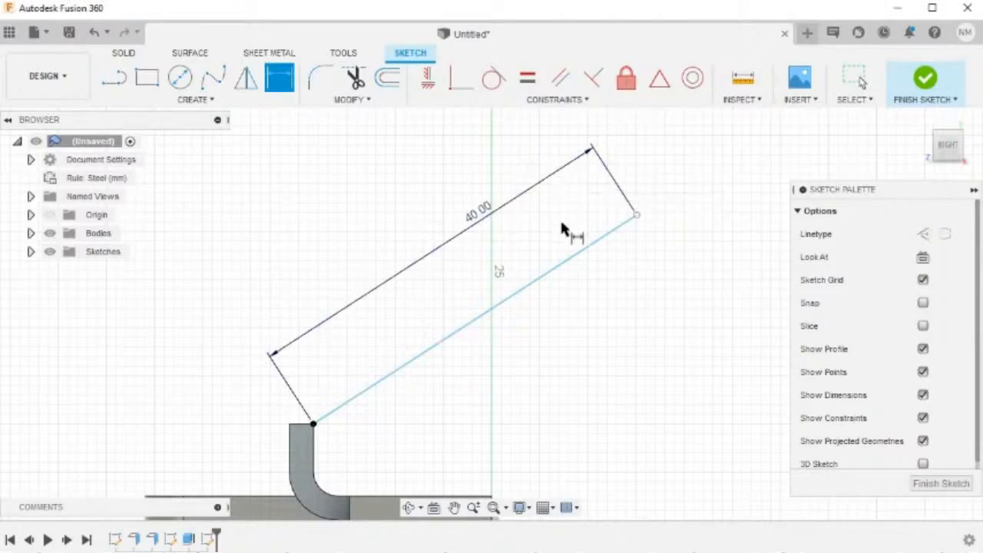
Dimension the angle between the slanted line and the bent flange's top edge as 47 degrees, and finish the sketch
middle_click_drag(561, 228, 577, 169)
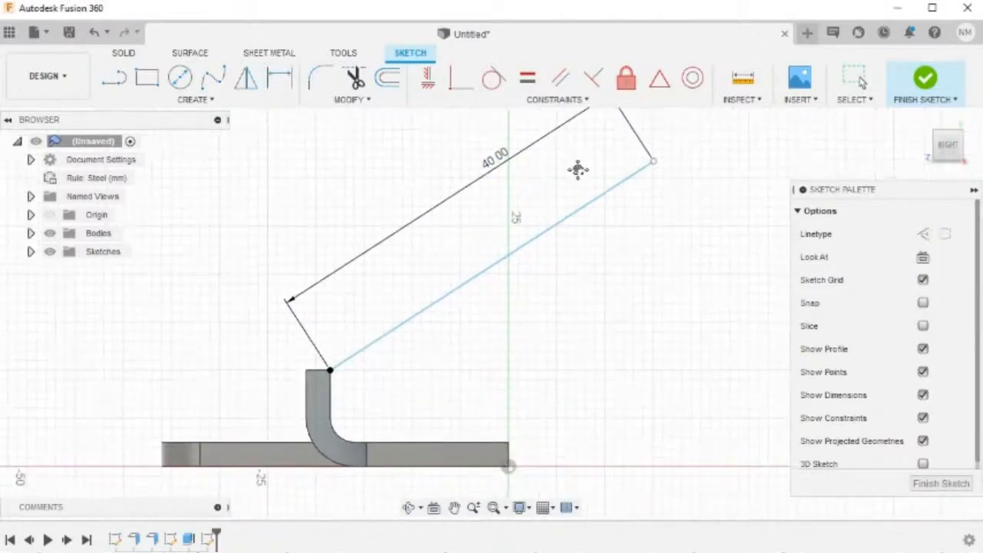
left_click(487, 279)
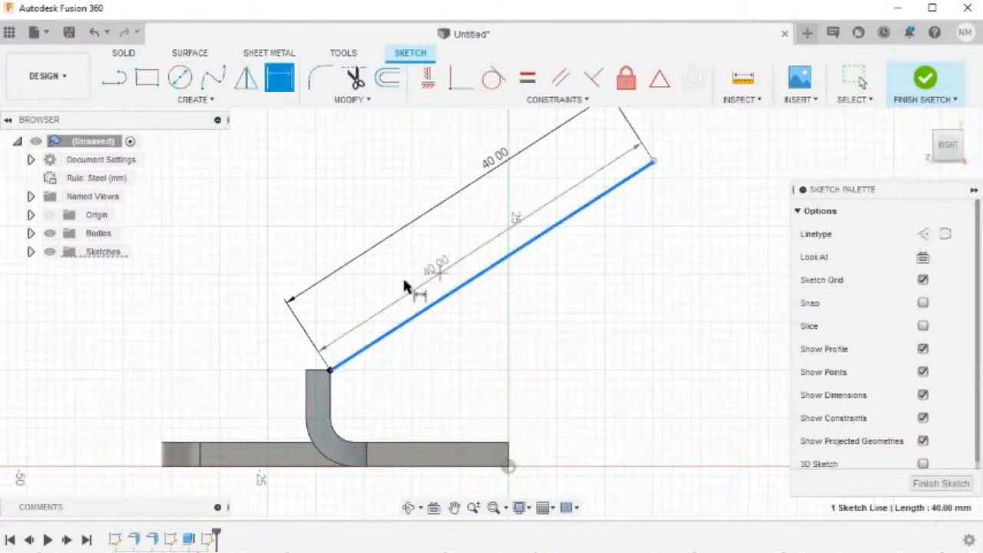
left_click(319, 372)
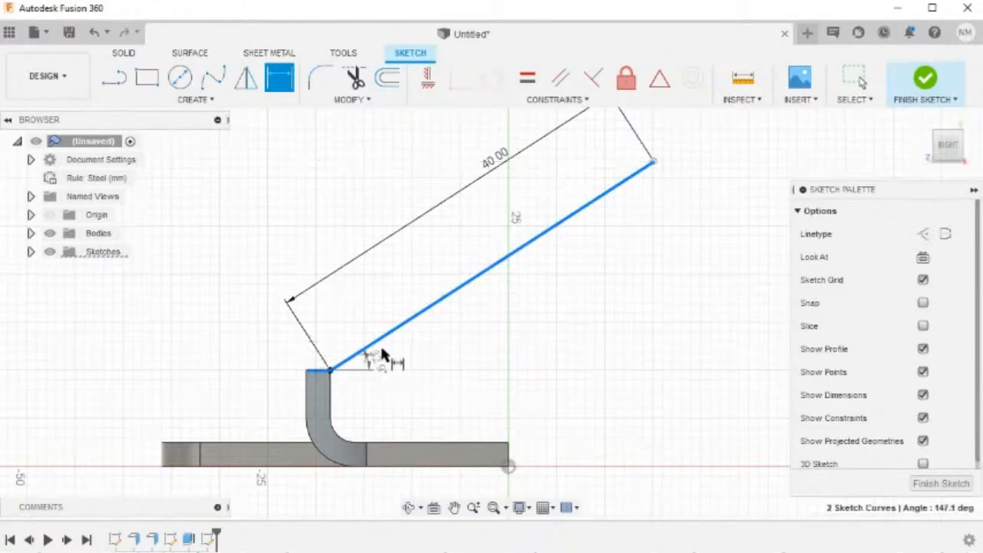
left_click(440, 338)
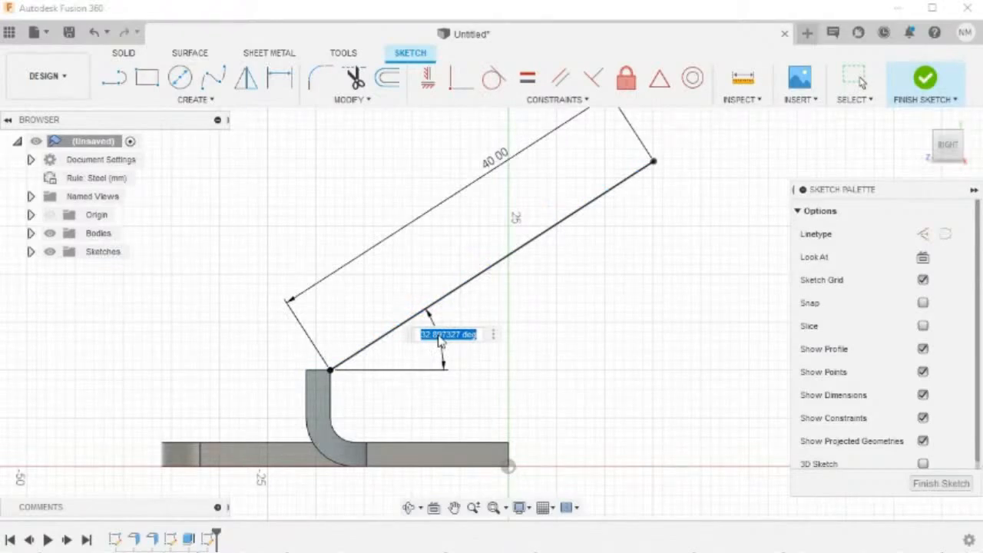
type("47")
key("Return")
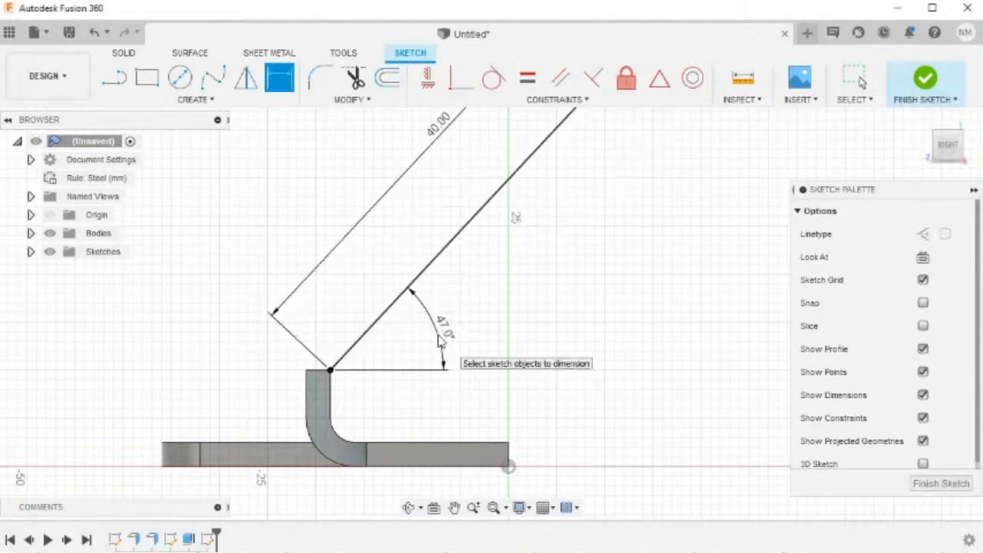
mouse_move(583, 275)
middle_mouse_down()
mouse_move(619, 268)
mouse_move(624, 300)
mouse_move(633, 294)
middle_mouse_up()
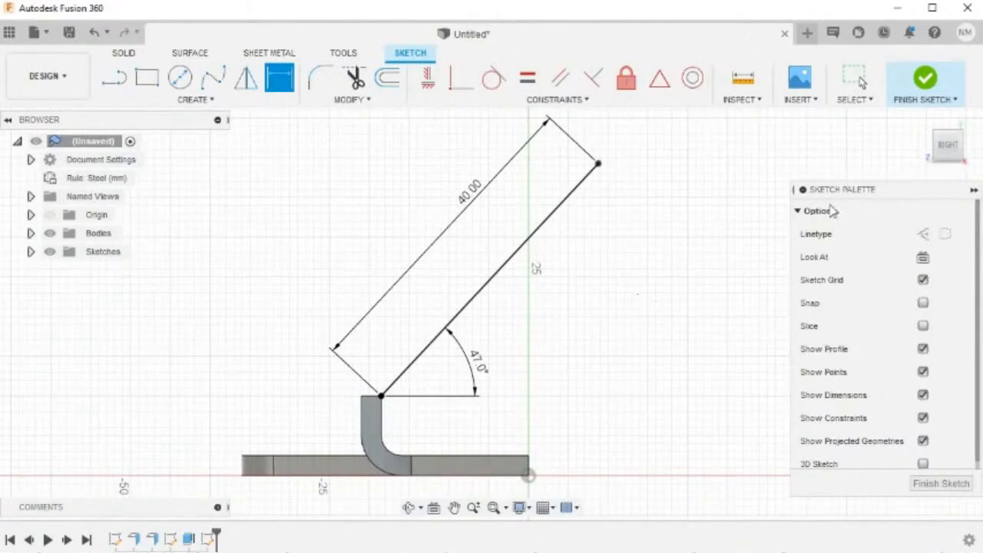
left_click(919, 83)
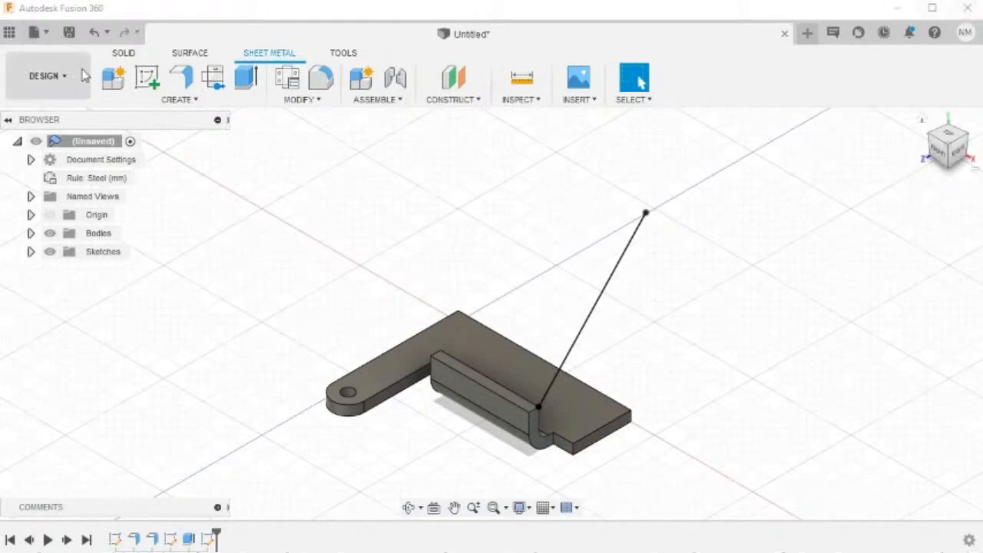
Create a contour flange from the slanted line along the full top edge of the bent flange
left_click(182, 89)
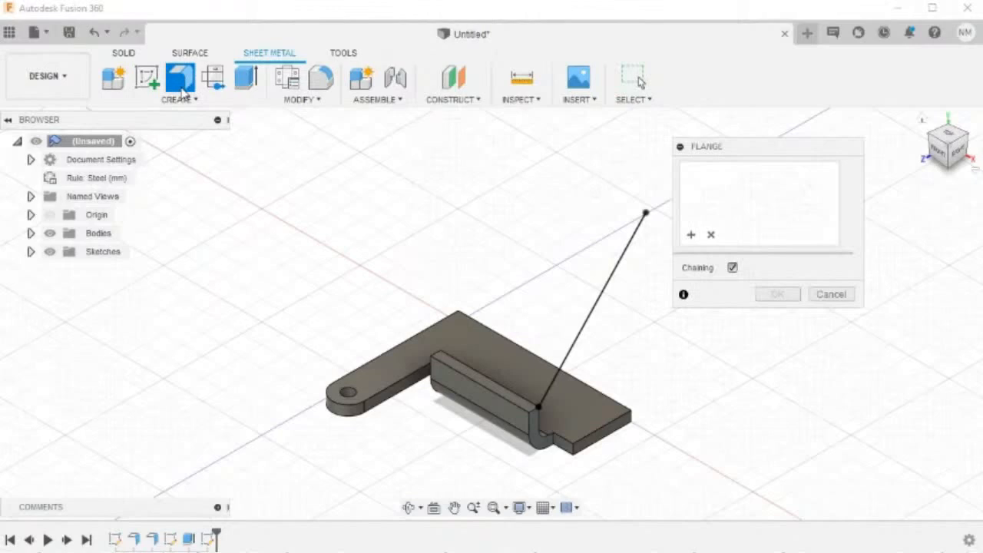
left_click(603, 294)
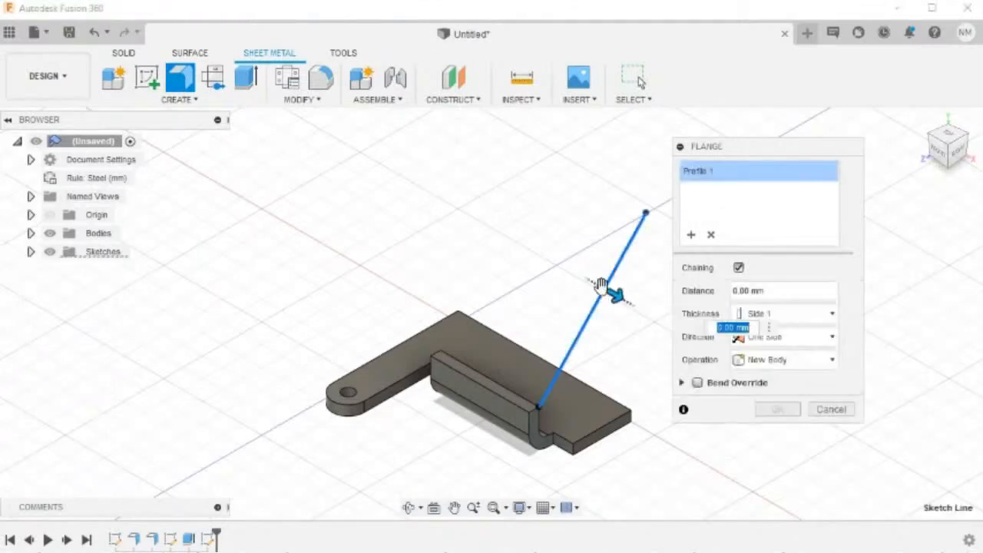
left_click(507, 396)
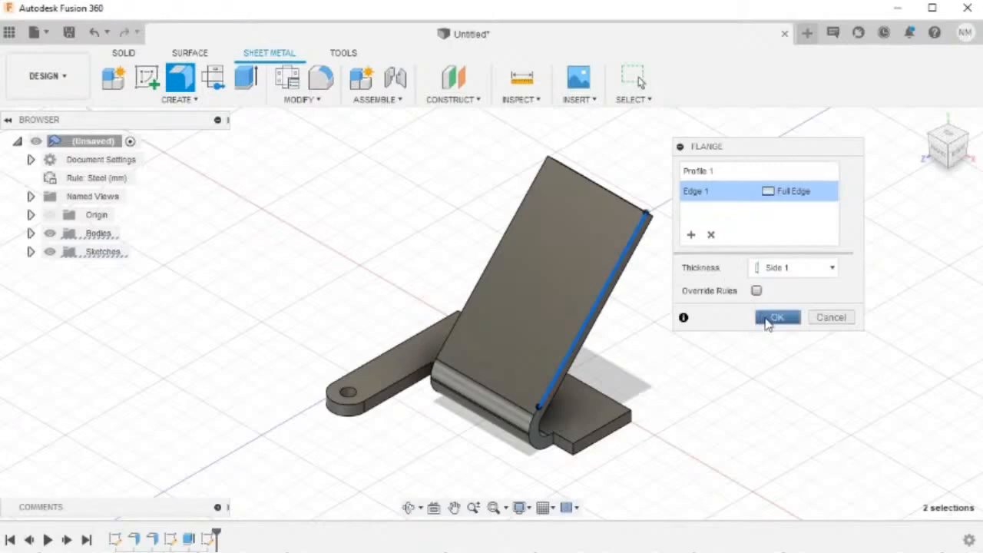
left_click(770, 320)
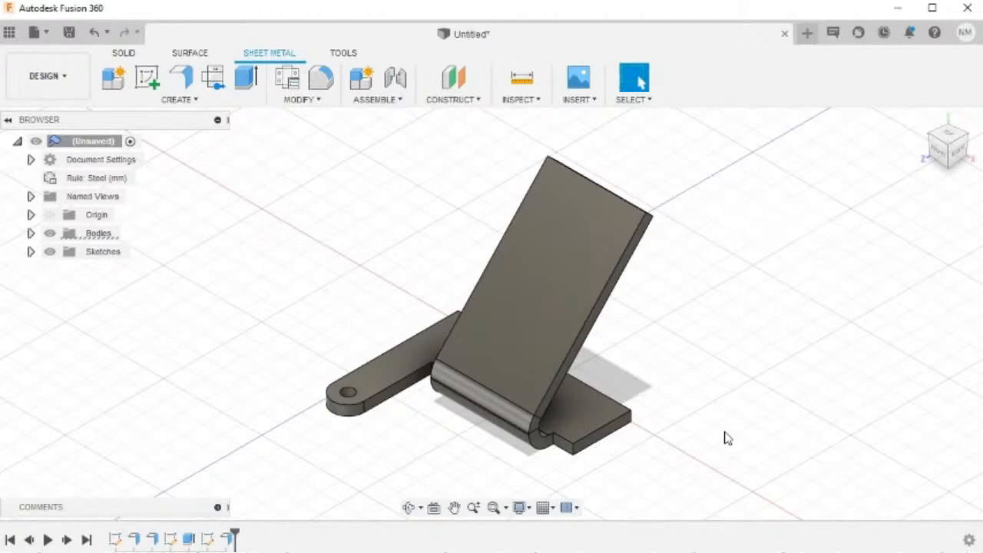
Create a sketch on the slanted flange's narrow side face at the end away from the holed arm
scroll(654, 257, "up", 5)
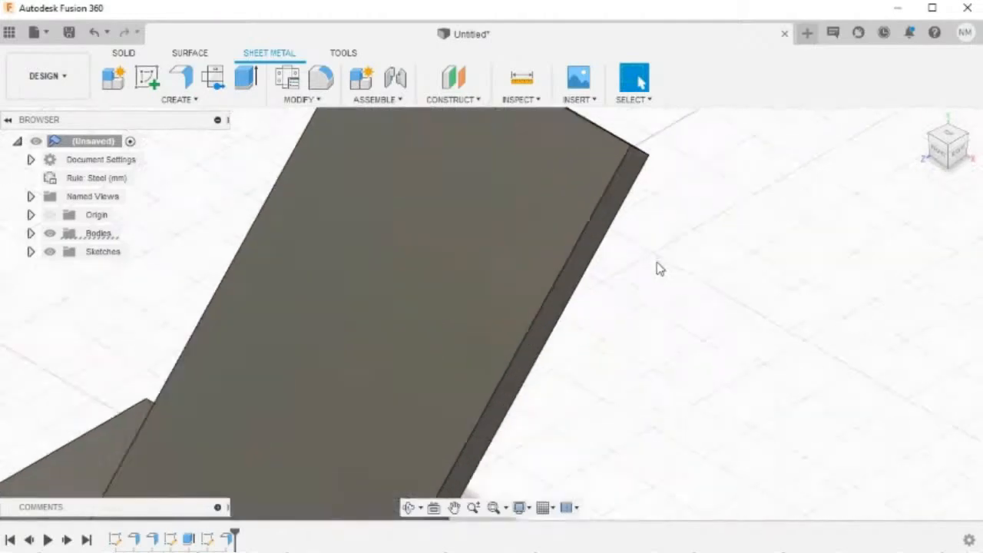
left_click(607, 212)
right_click(607, 214)
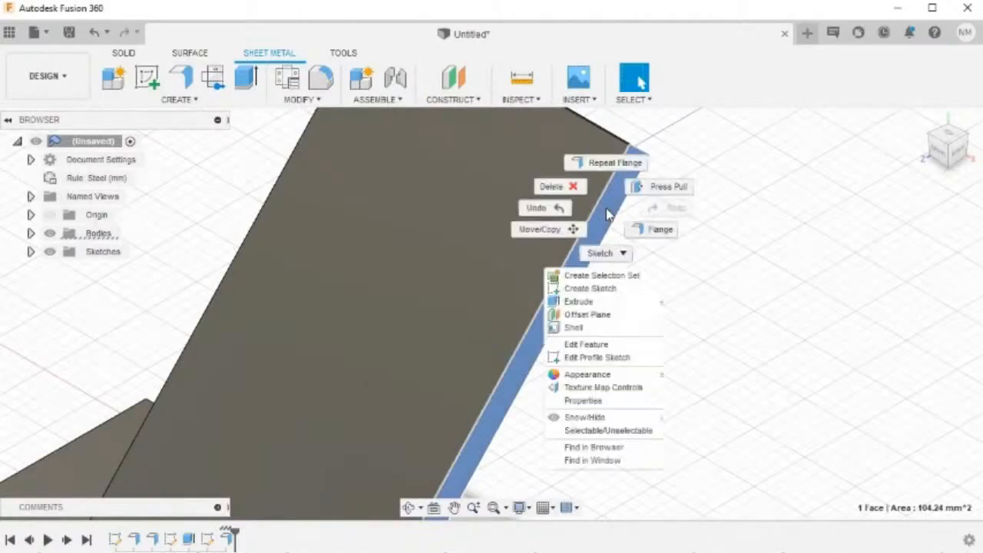
left_click(604, 290)
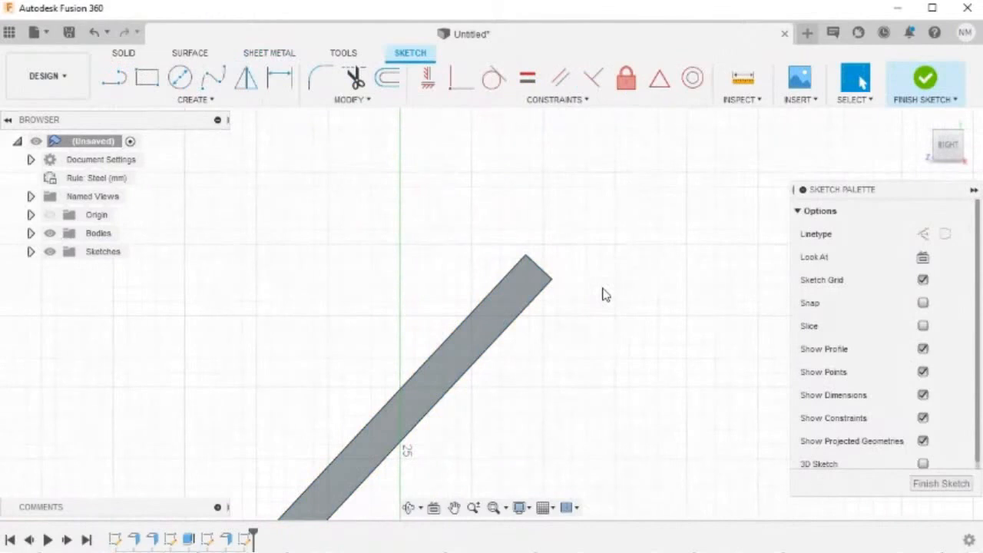
Sketch a 16 mm horizontal line outward from the lower corner of the slanted flange's upper end, and finish the sketch
key("l")
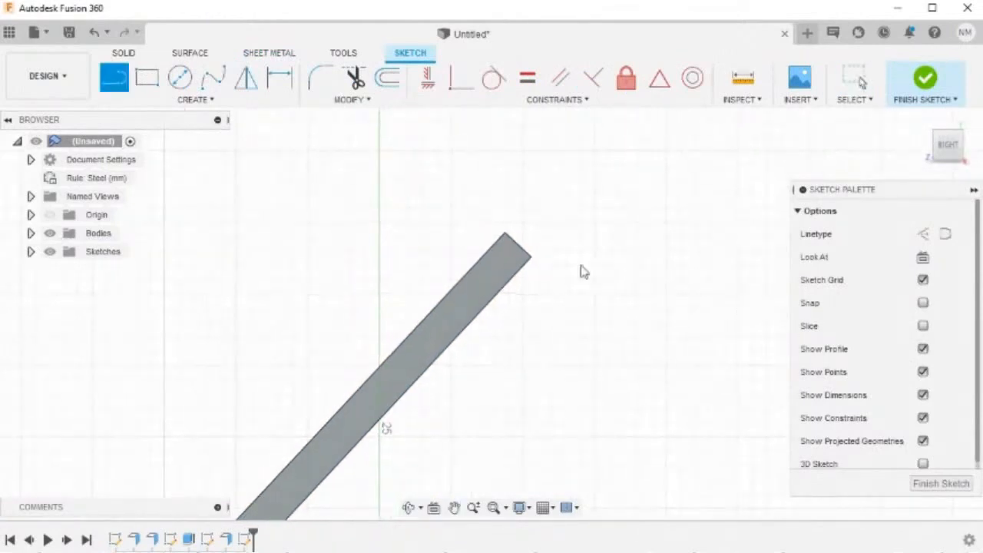
left_click(529, 256)
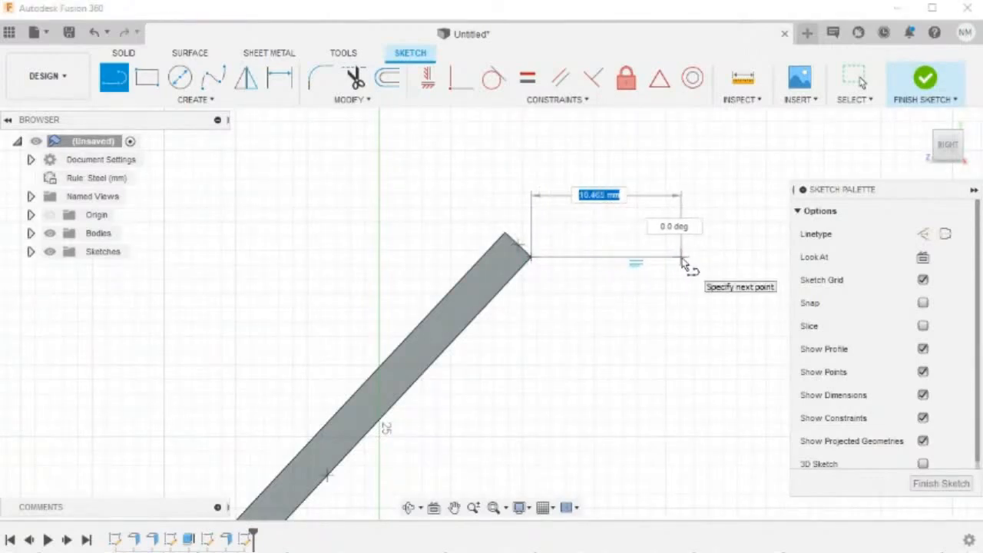
type("16")
key("Tab")
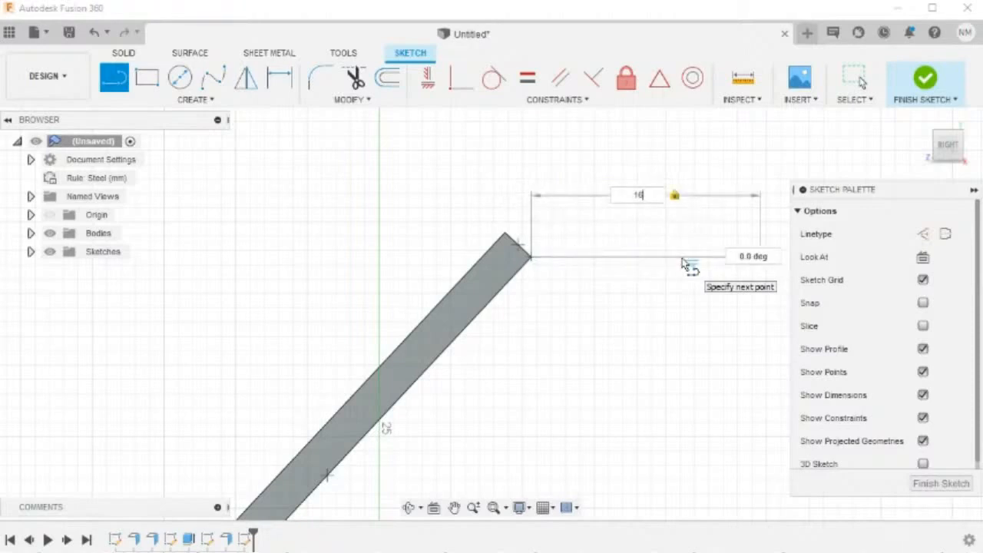
key("Return")
key("Escape")
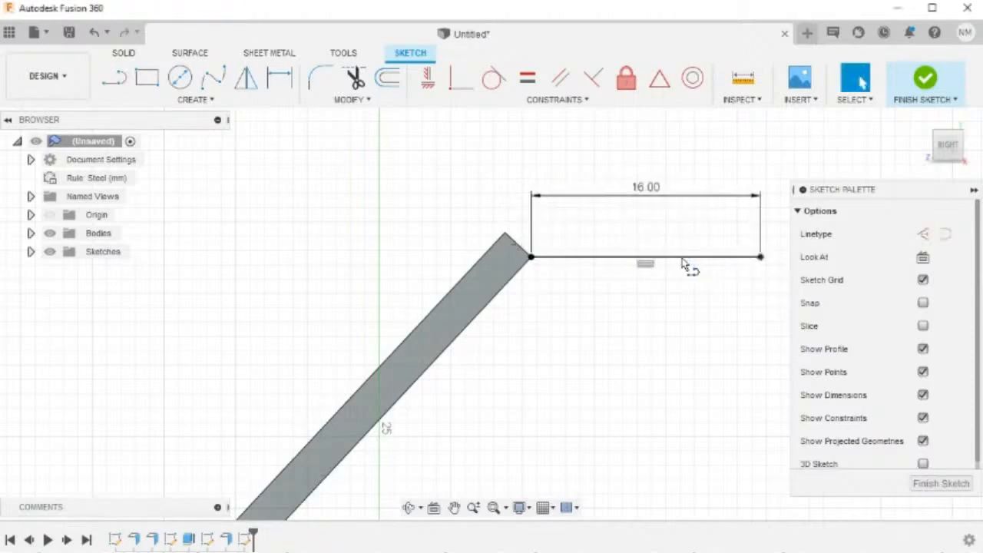
middle_click_drag(687, 284, 599, 269)
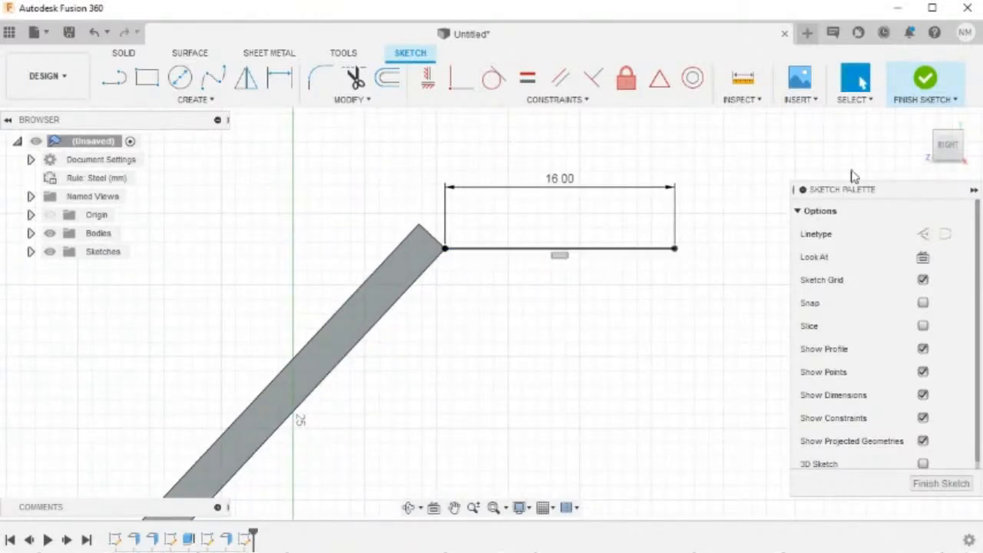
left_click(922, 83)
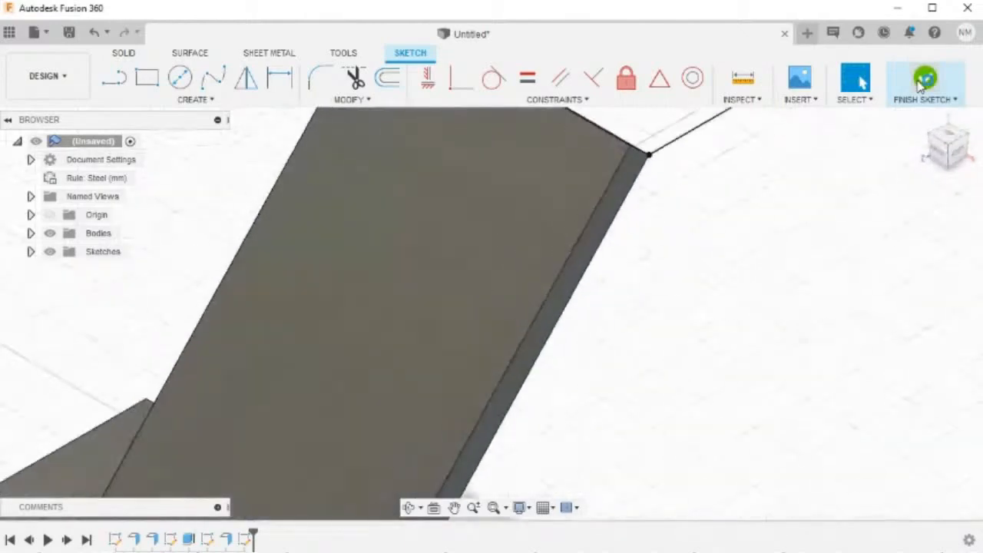
Create a contour flange from the 16 mm line along the full lower edge of the slanted flange's upper end
scroll(660, 258, "down", 2)
middle_click_drag(718, 217, 637, 279)
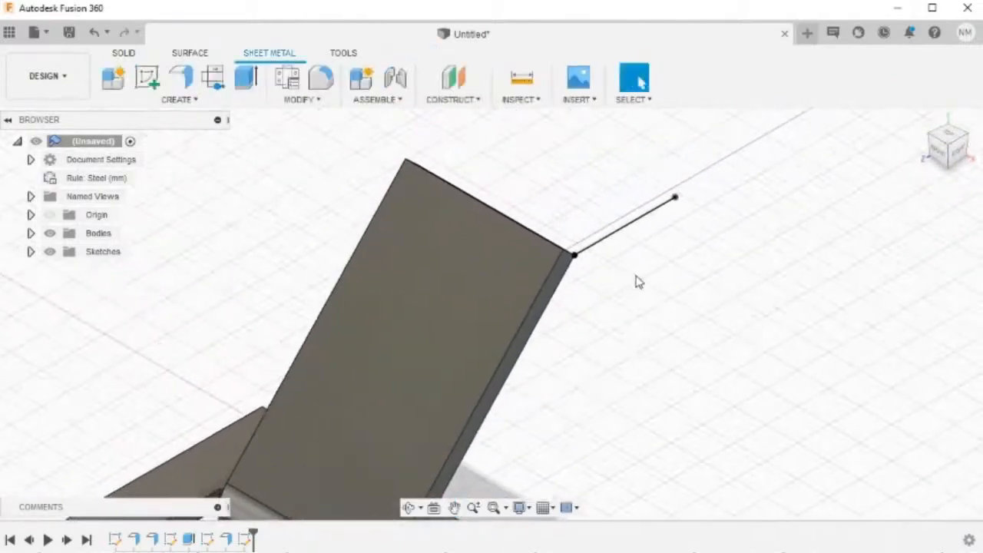
left_click(182, 80)
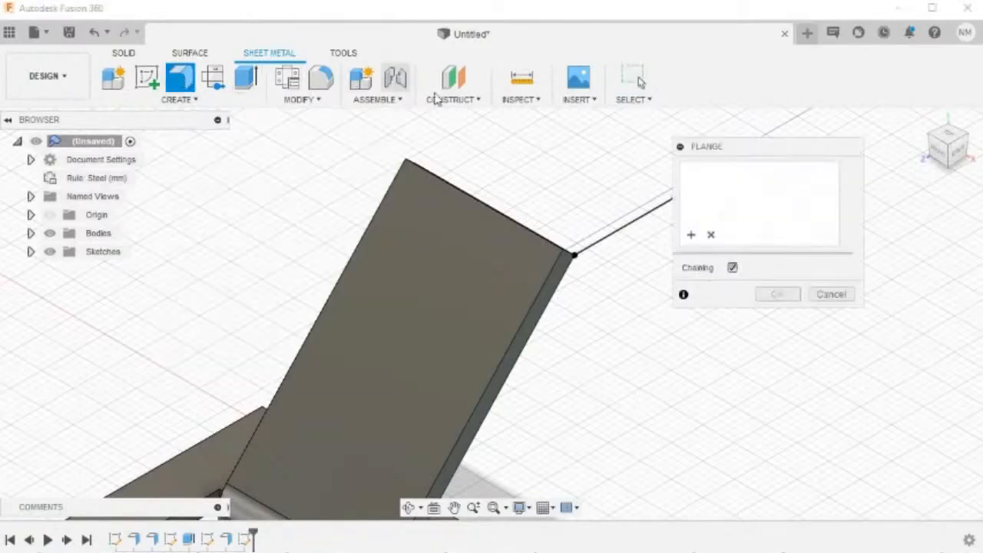
left_click(611, 243)
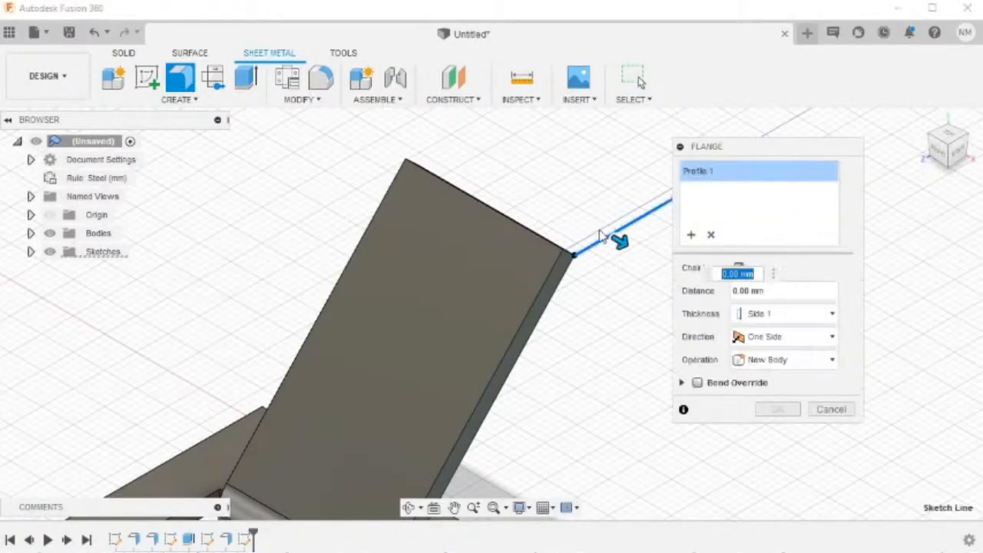
scroll(571, 228, "up", 3)
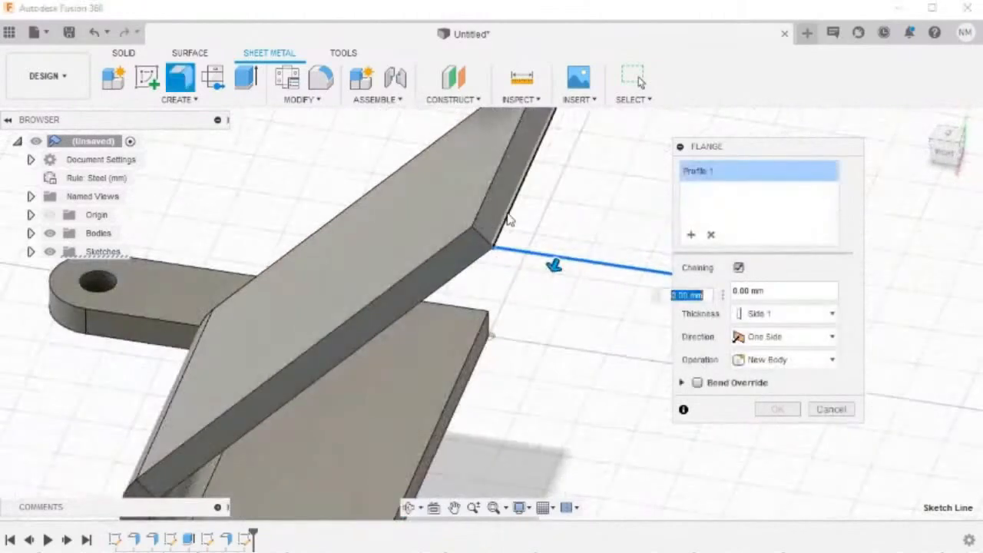
left_click(507, 213)
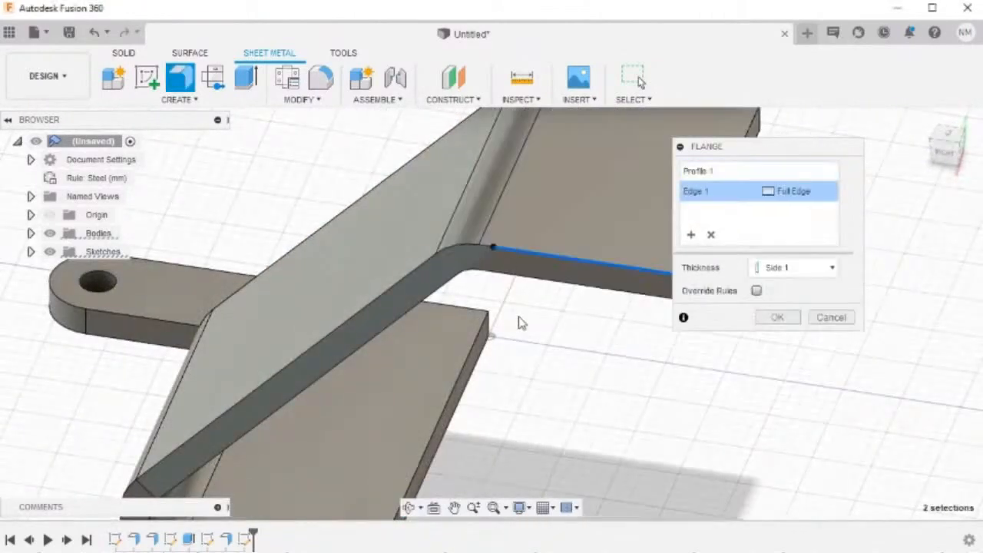
middle_click_drag(520, 323, 604, 300, "shift")
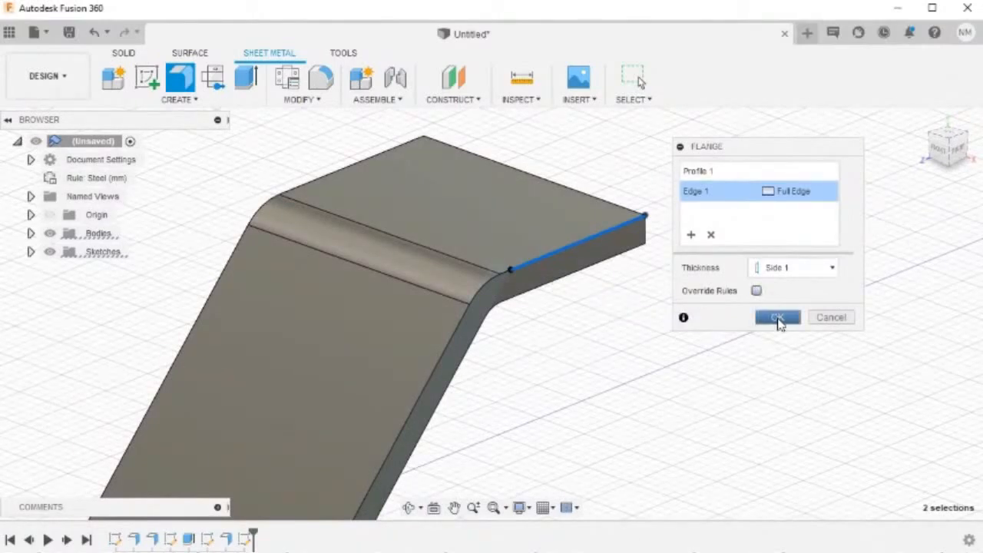
left_click(778, 318)
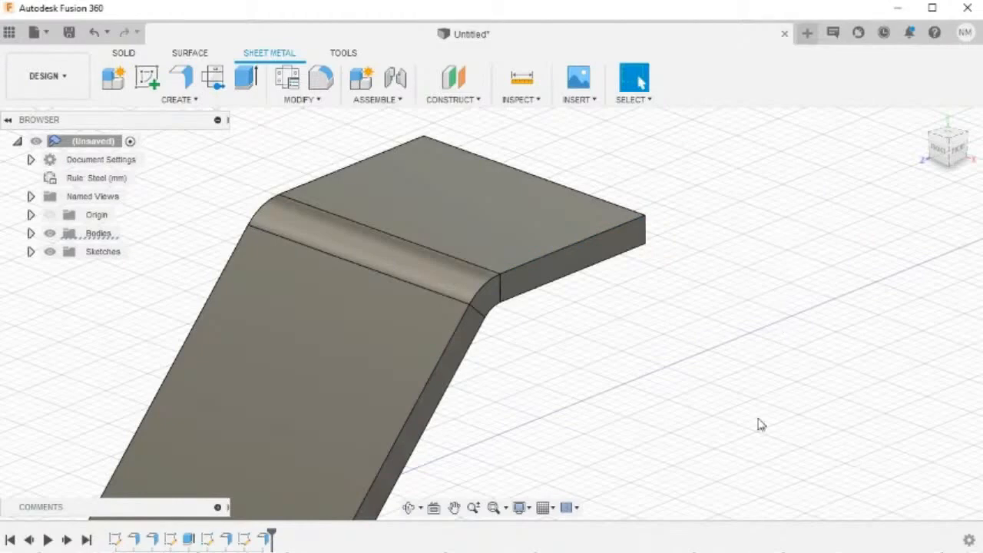
Create a sketch on the top face of the horizontal upper flange
left_click(560, 214)
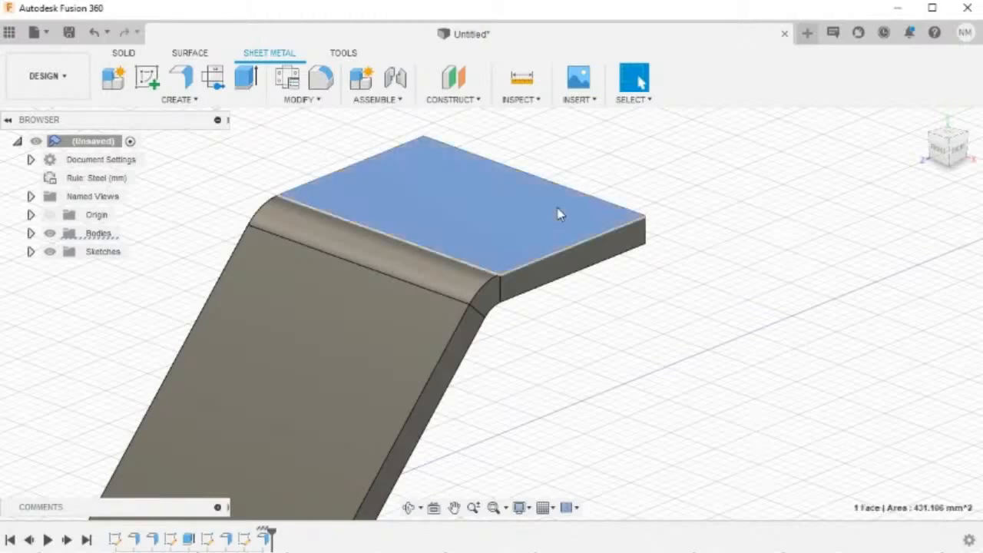
right_click(560, 215)
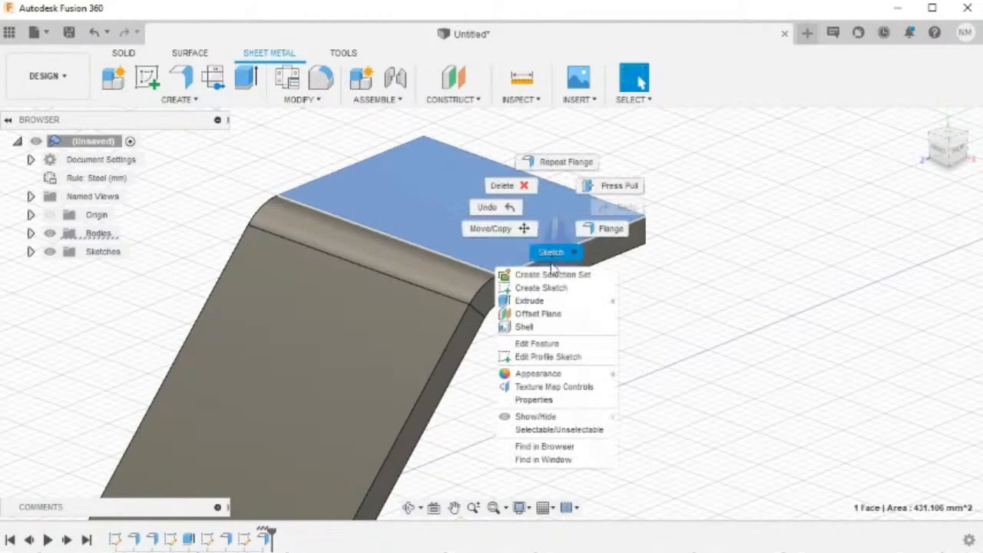
left_click(551, 288)
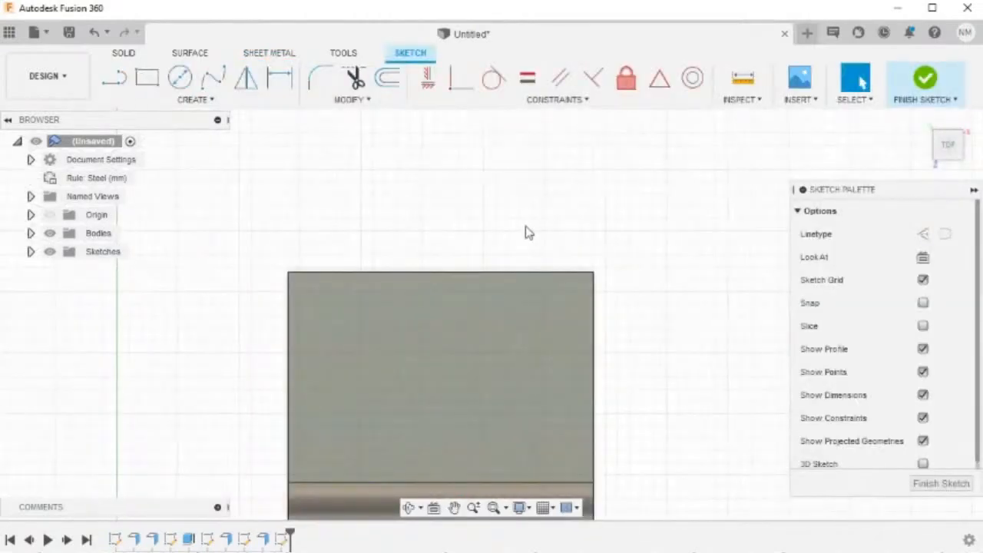
Sketch a 15 mm diameter circle centred on the midpoint of the upper flange's free outer edge
key("c")
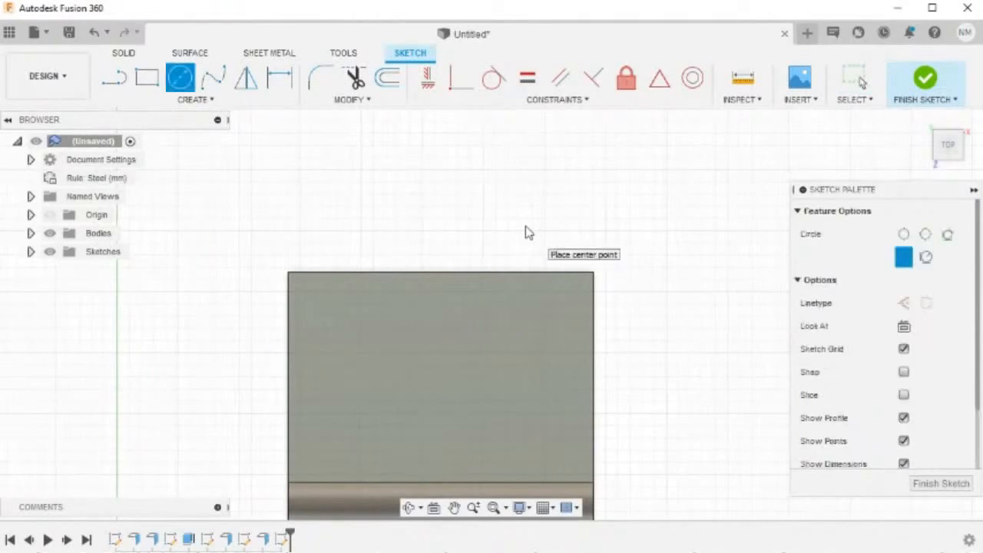
left_click(441, 271)
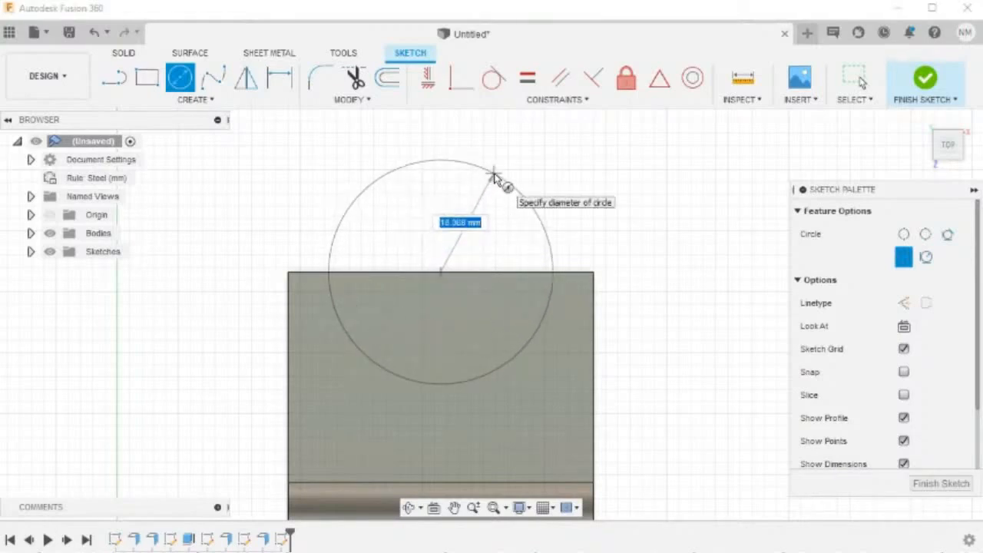
type("15")
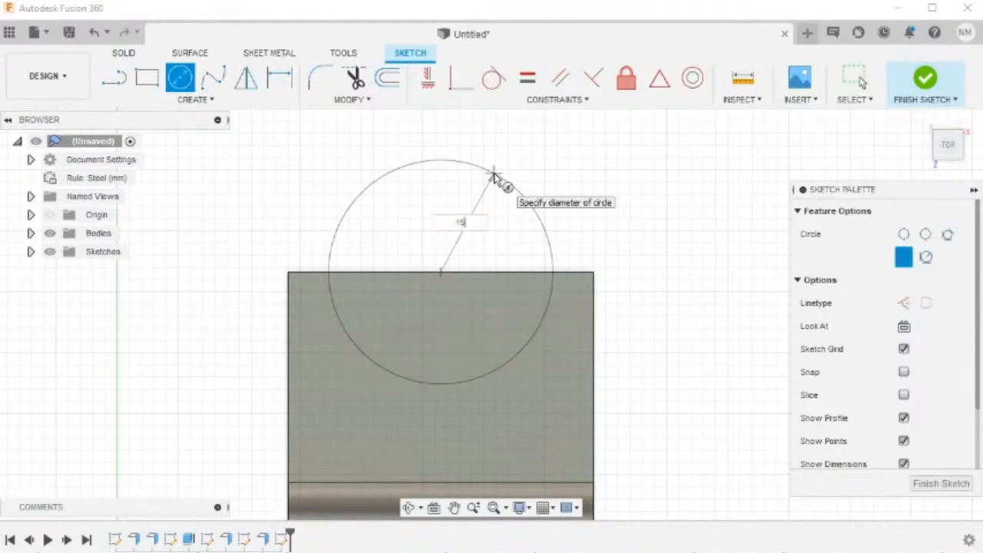
key("Return")
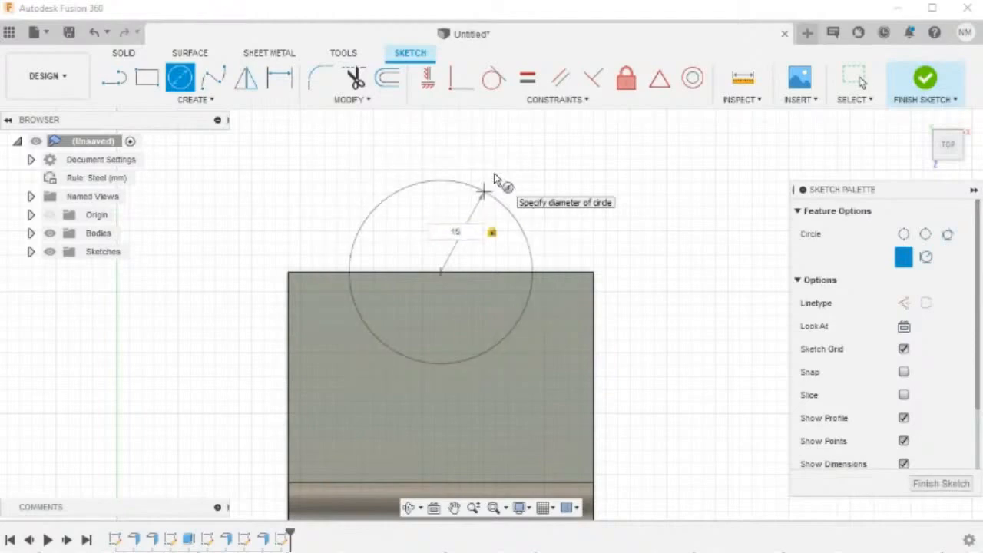
key("Return")
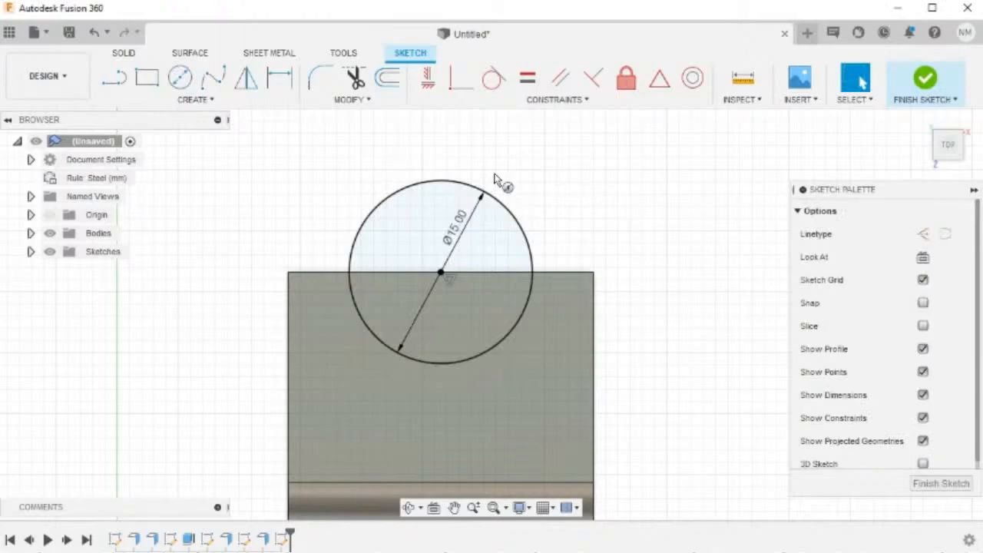
Finish the circle sketch and cut its half overlapping the upper flange, extruding to the flange's underside face
left_click(924, 80)
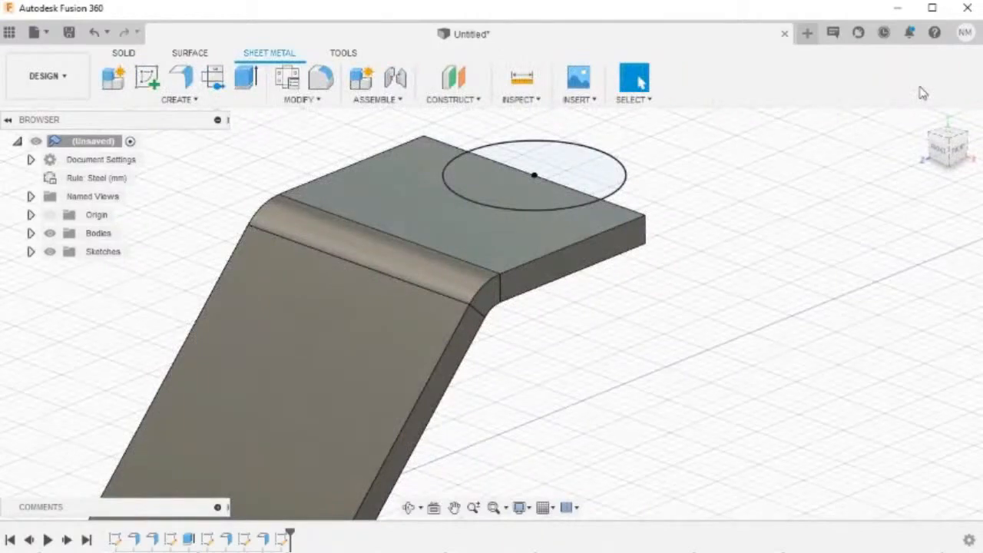
key("e")
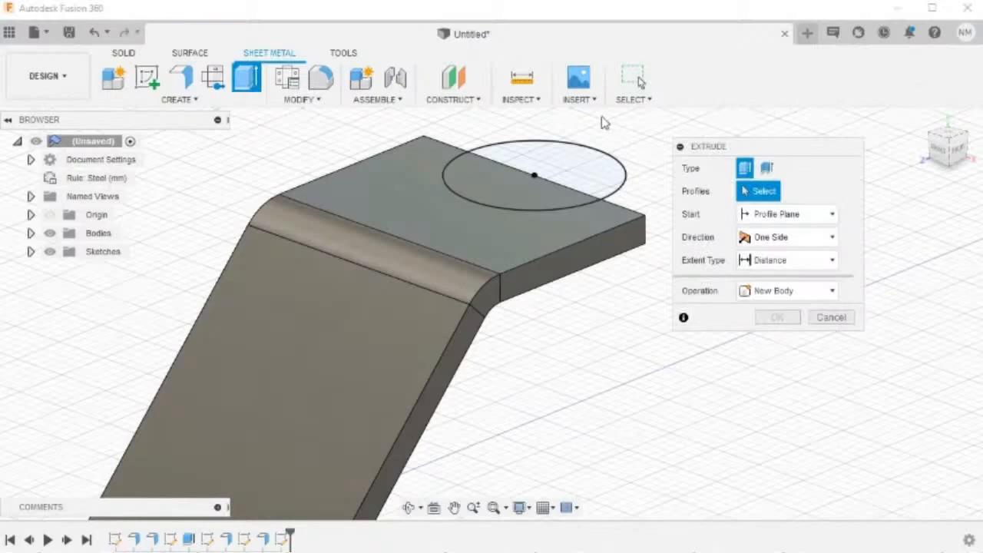
left_click(513, 196)
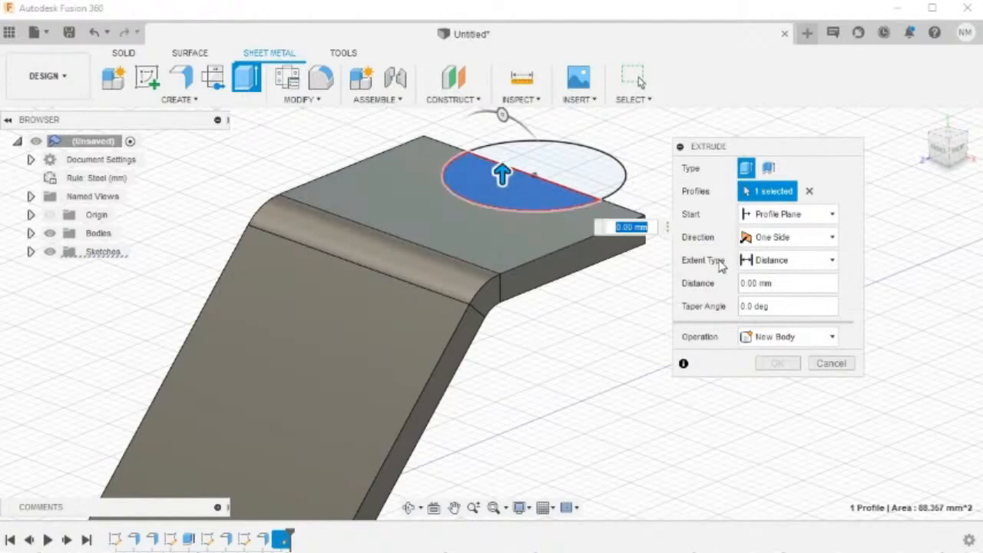
left_click(749, 262)
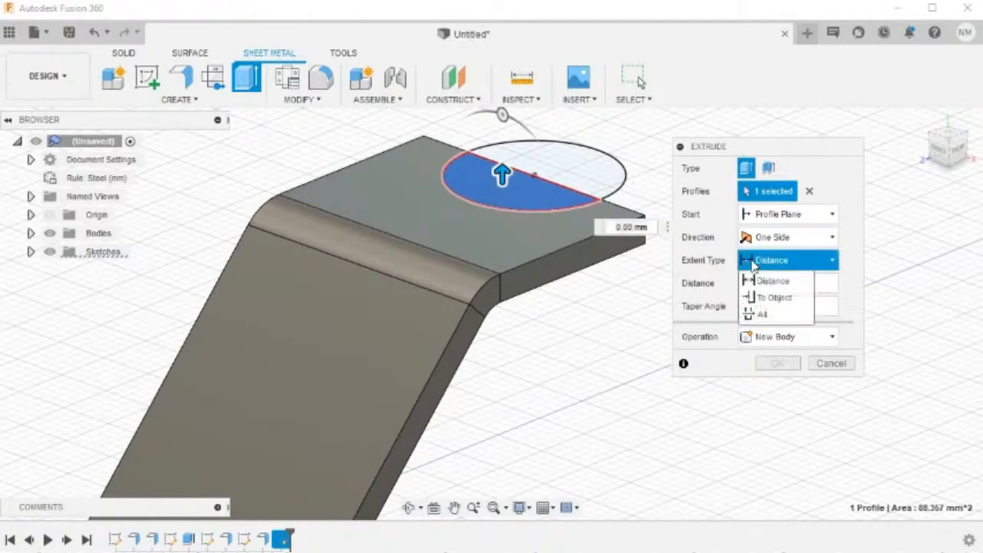
left_click(774, 300)
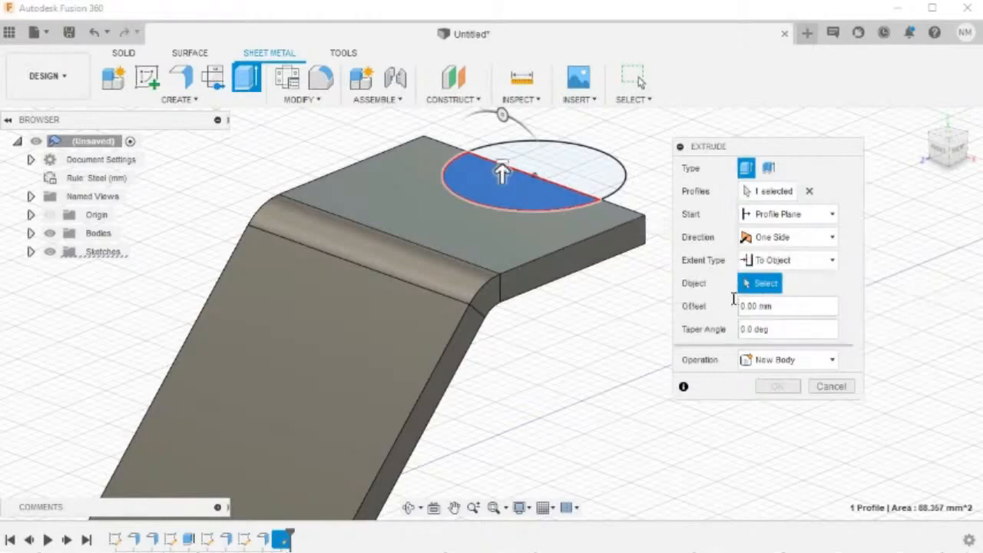
middle_click_drag(622, 341, 520, 330)
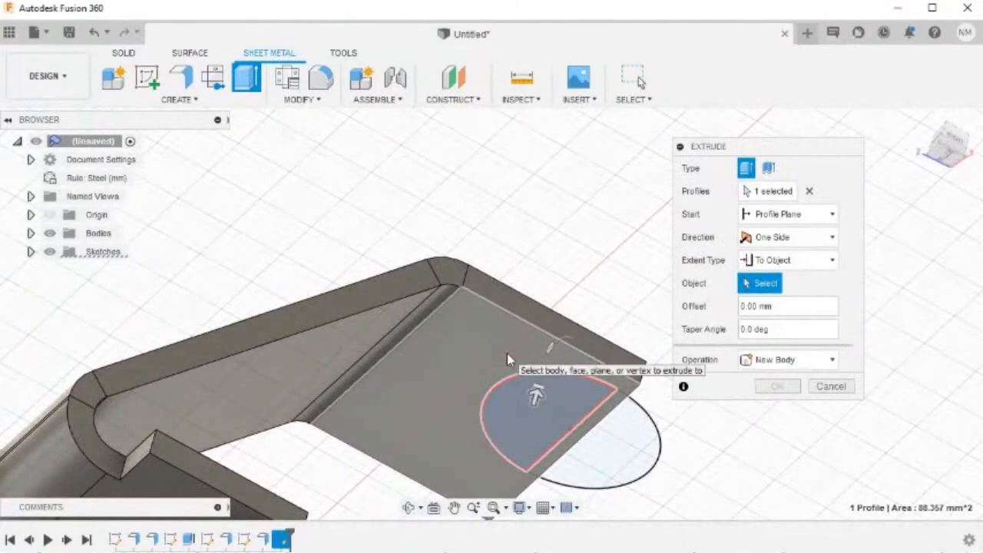
left_click(507, 359)
middle_click_drag(594, 249, 608, 353, "shift")
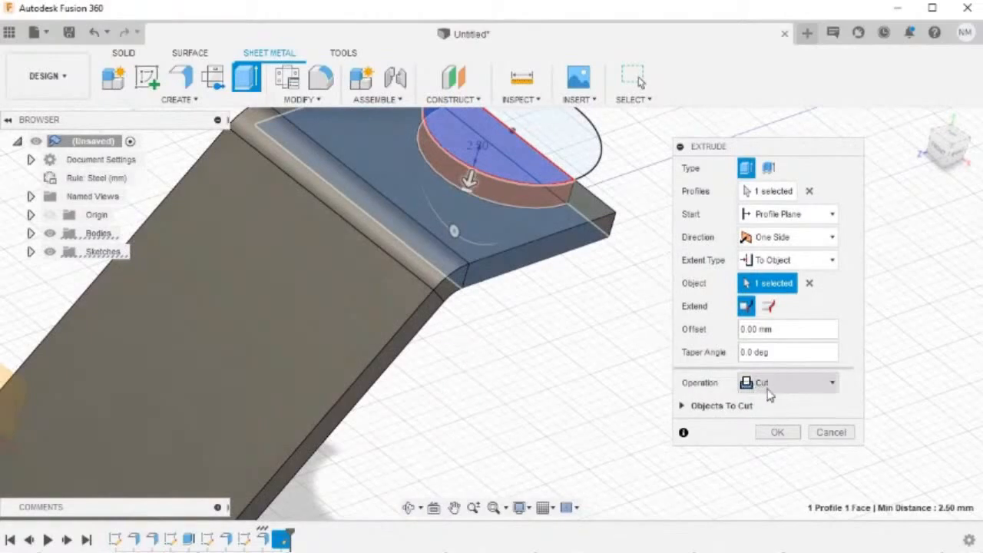
left_click(792, 433)
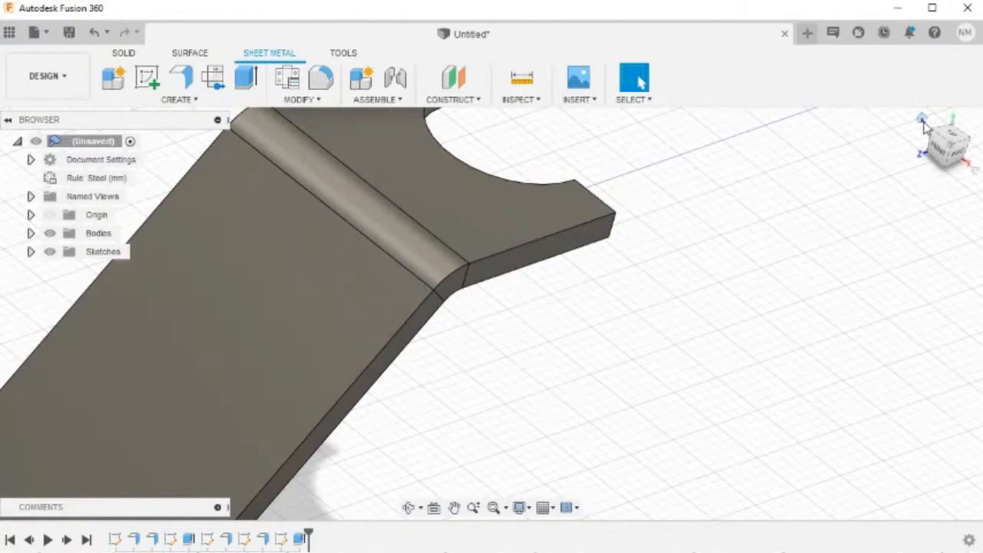
Create a sketch on the outer face of the slanted flange
left_click(923, 120)
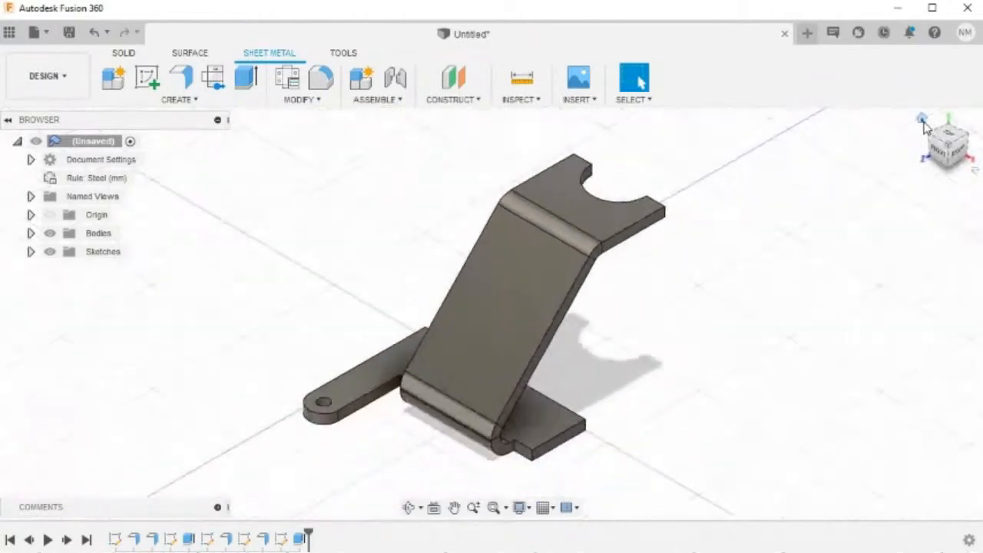
left_click(544, 295)
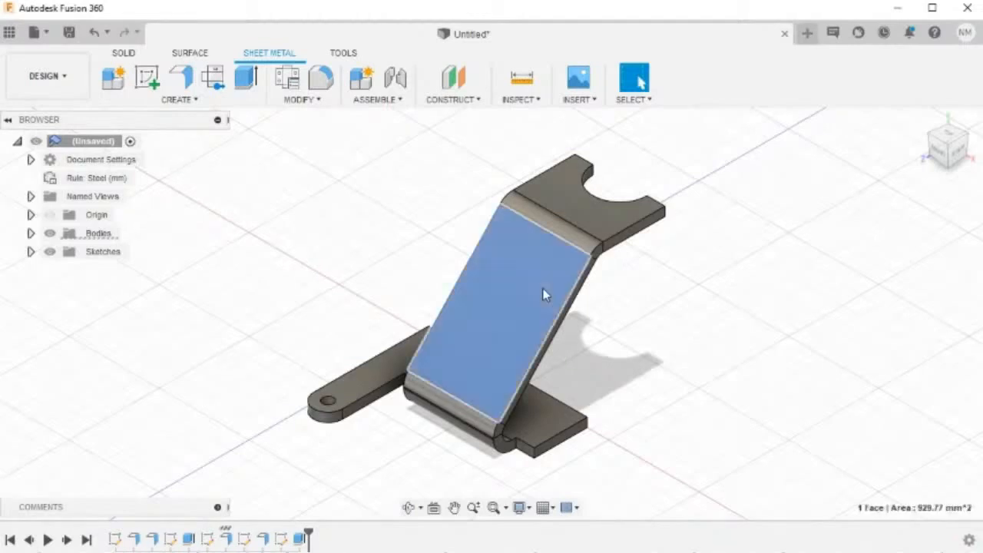
right_click(543, 293)
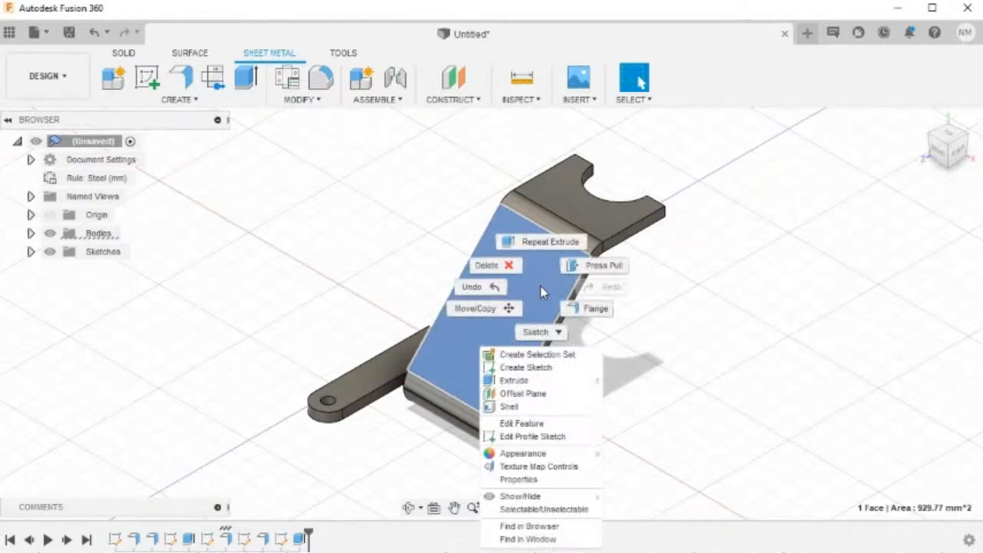
left_click(527, 368)
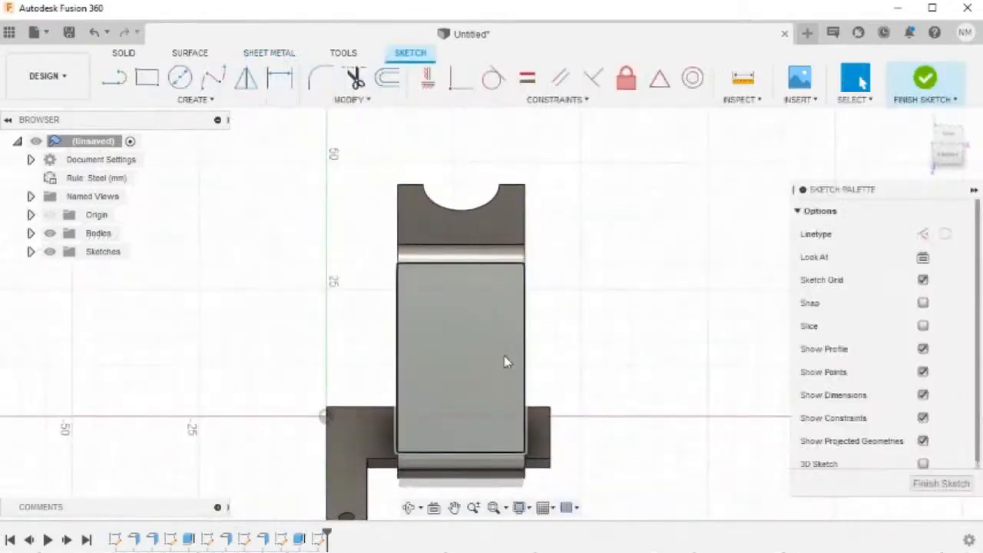
Draw a diagonal line from the slanted face's lower-left corner to its upper-right corner and convert it to construction
scroll(504, 361, "up", 5)
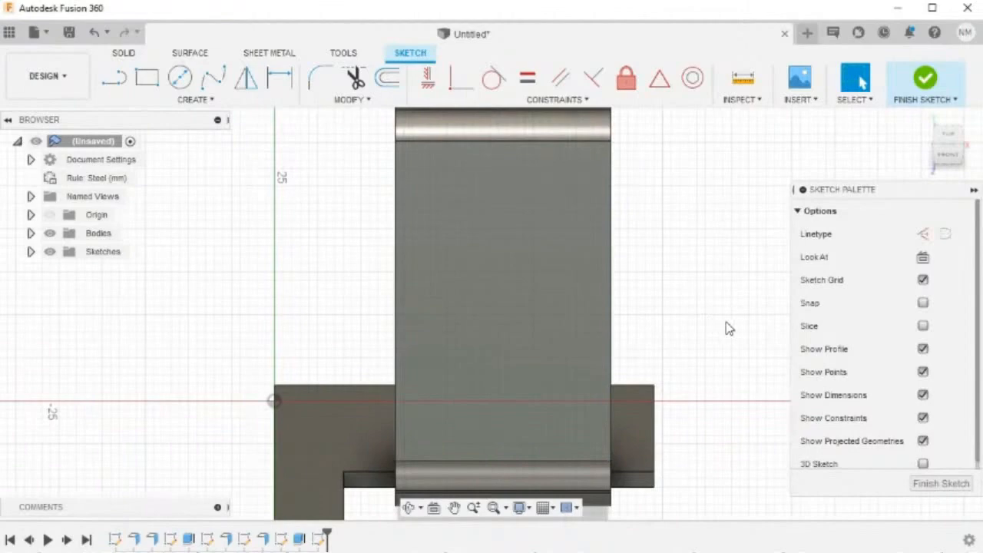
key("l")
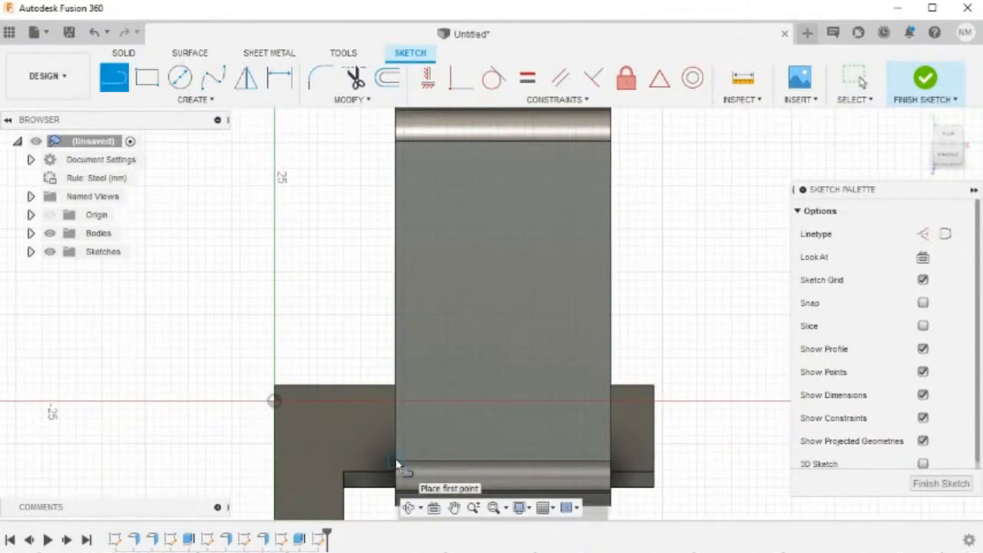
left_click(397, 462)
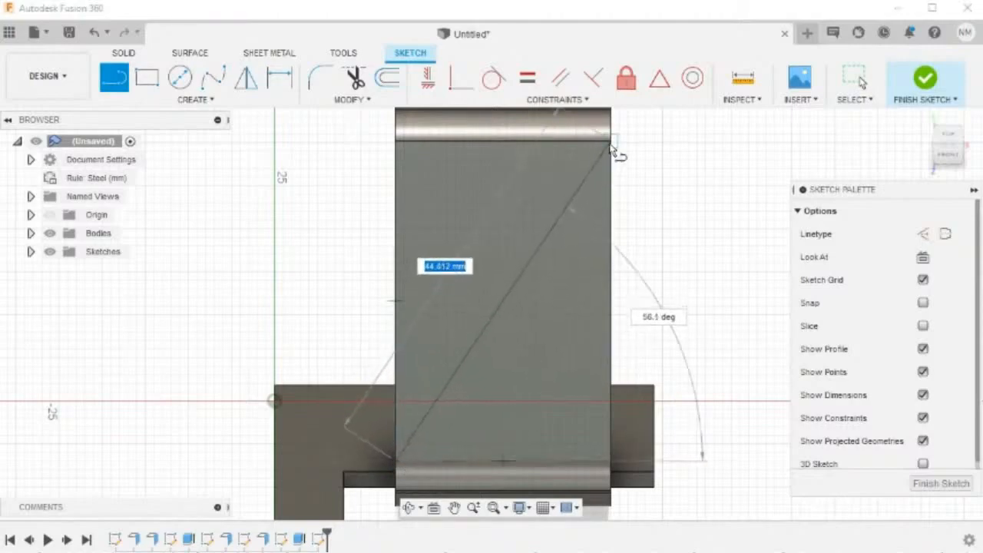
left_click(611, 144)
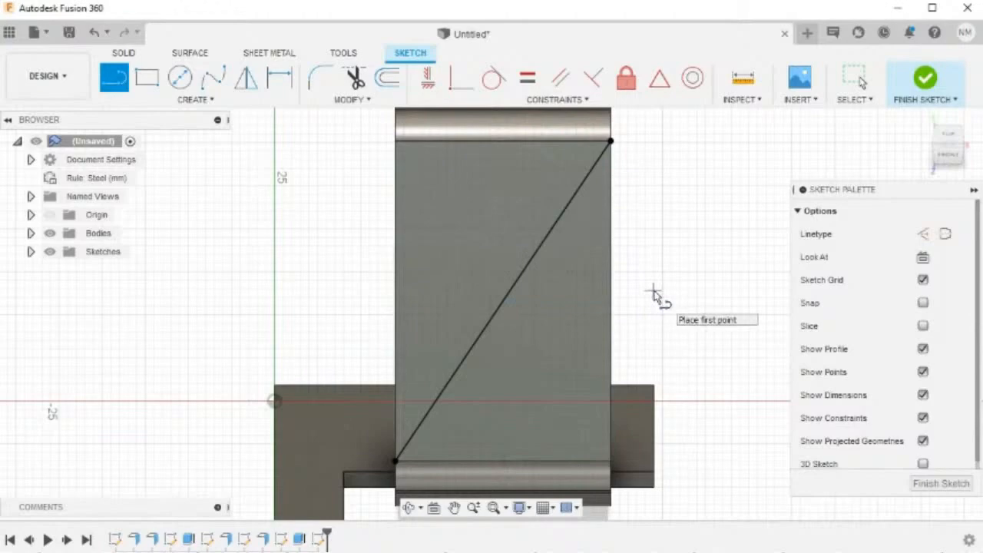
key("Escape")
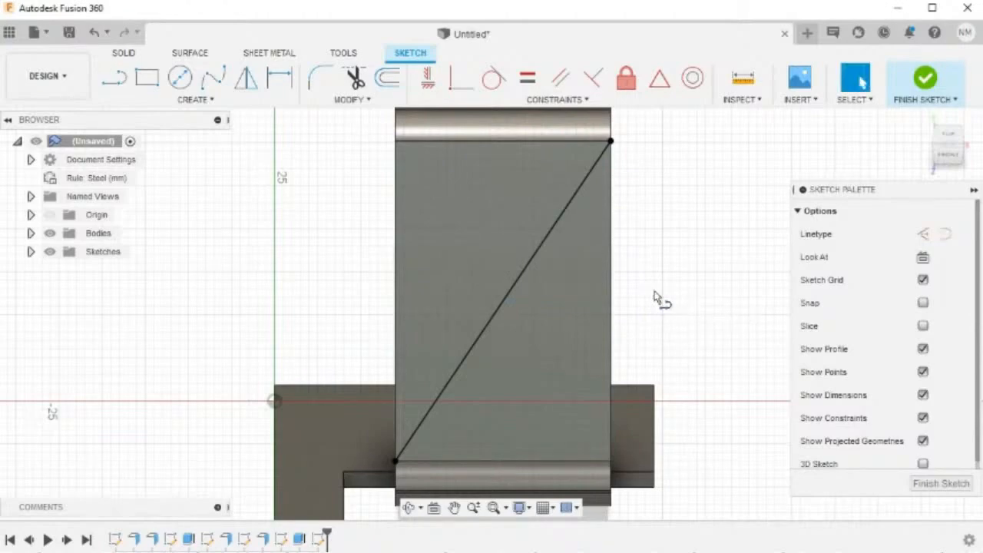
left_click(536, 253)
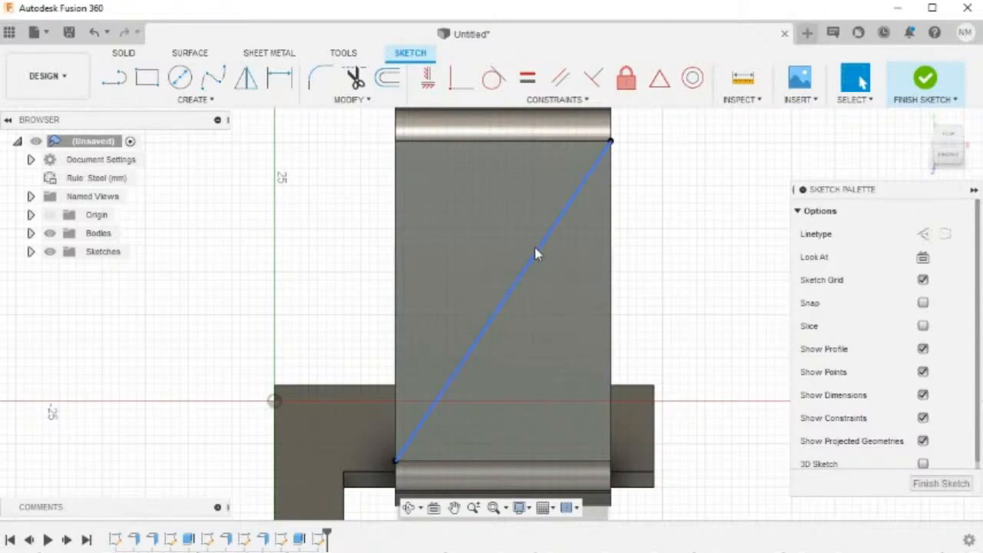
left_click(535, 251)
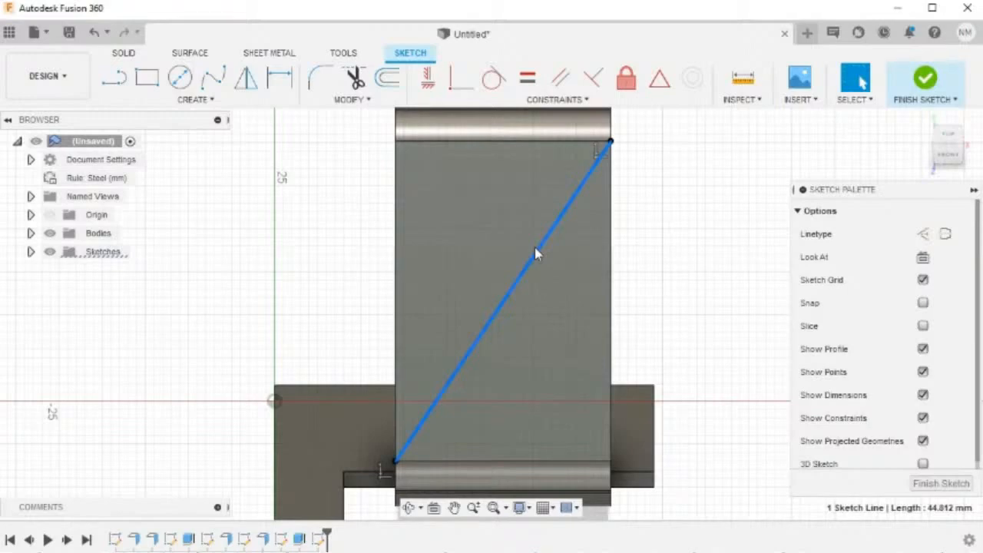
key("x")
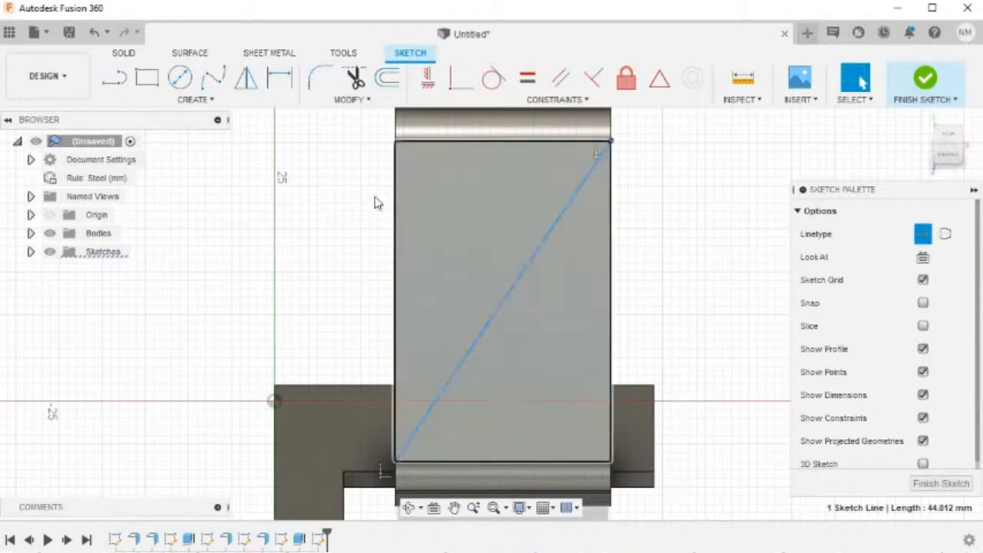
Sketch a vertical center point slot at the diagonal's midpoint, about 29.5 mm between arc centres and about 7 mm wide
left_click(204, 101)
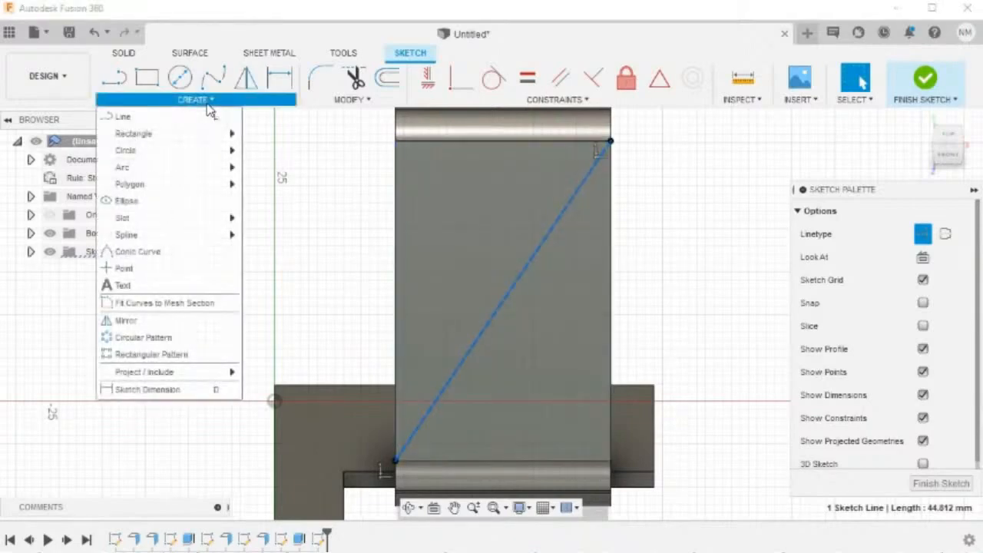
mouse_move(182, 220)
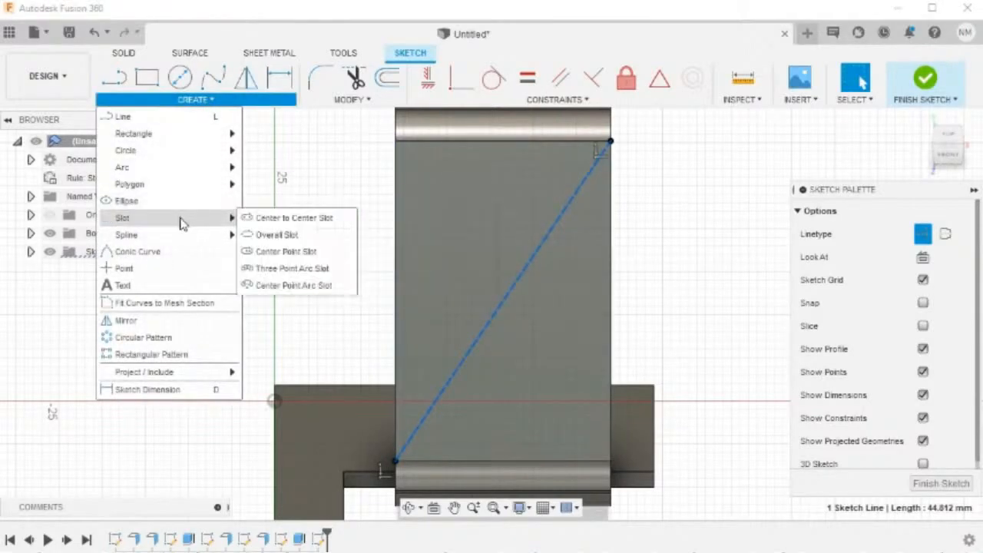
left_click(307, 252)
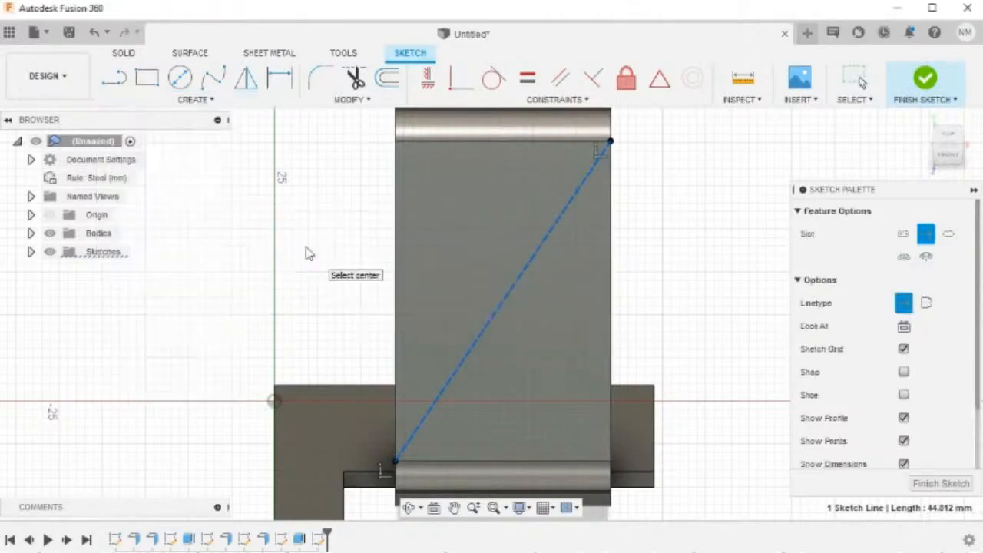
left_click(502, 302)
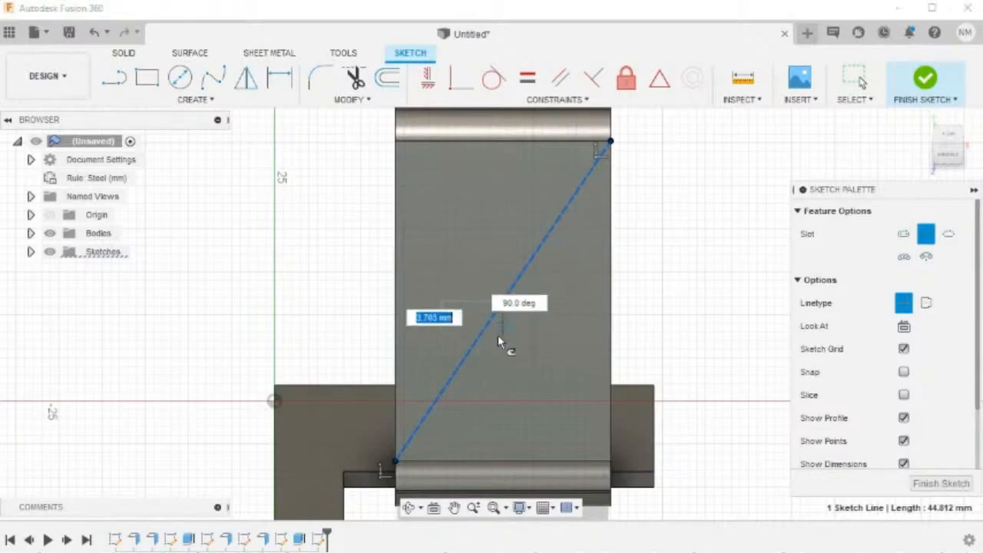
left_click(500, 431)
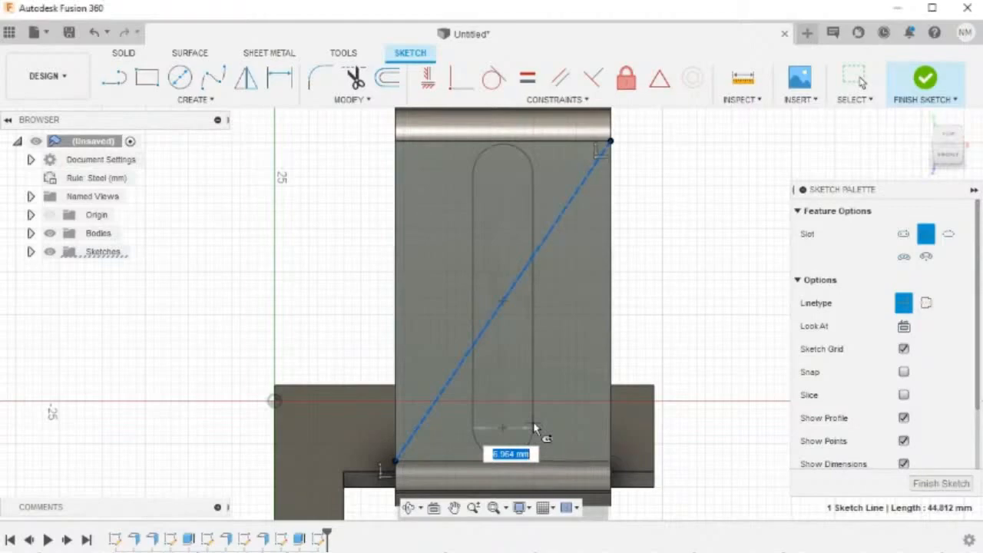
left_click(535, 428)
key("Escape")
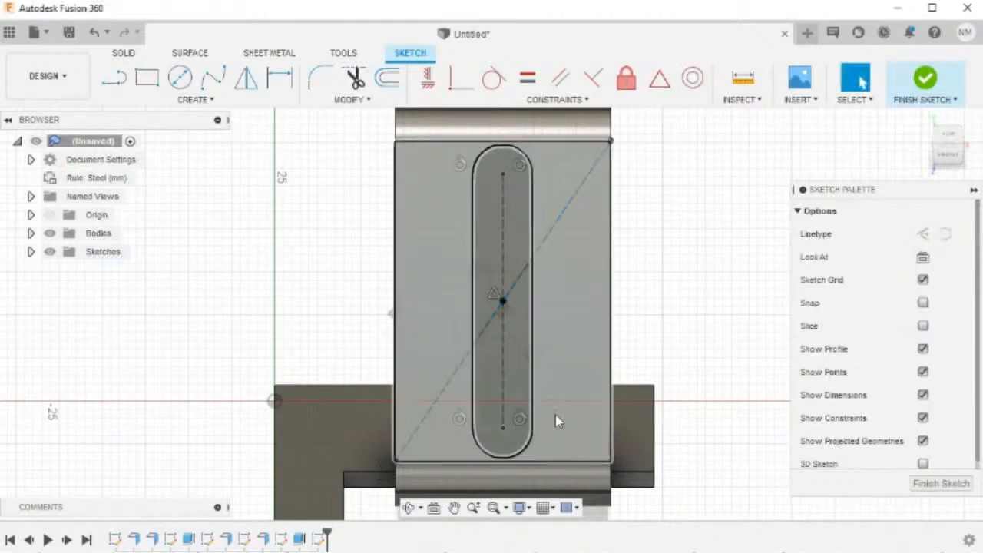
Dimension the distance between the slot's arc centres as 25 mm
key("d")
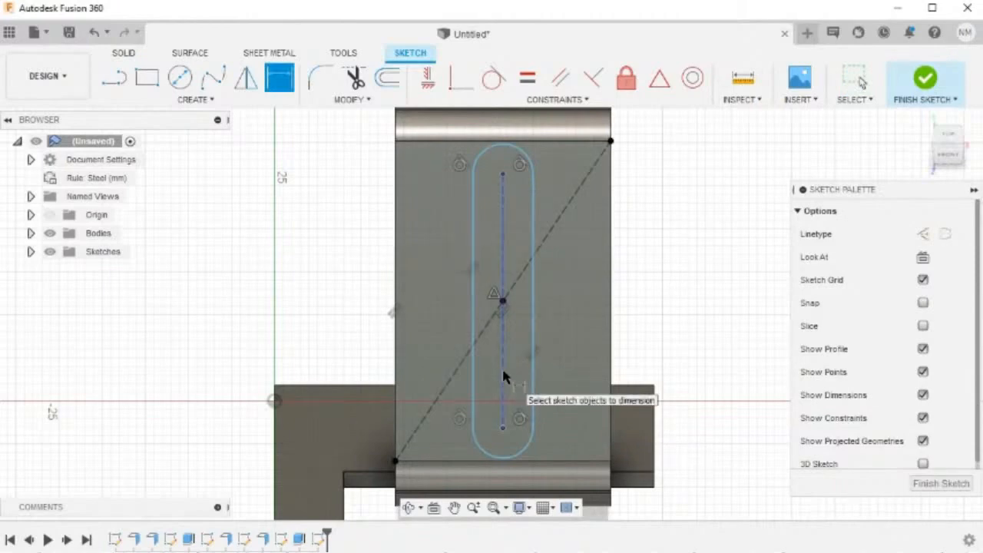
left_click(504, 376)
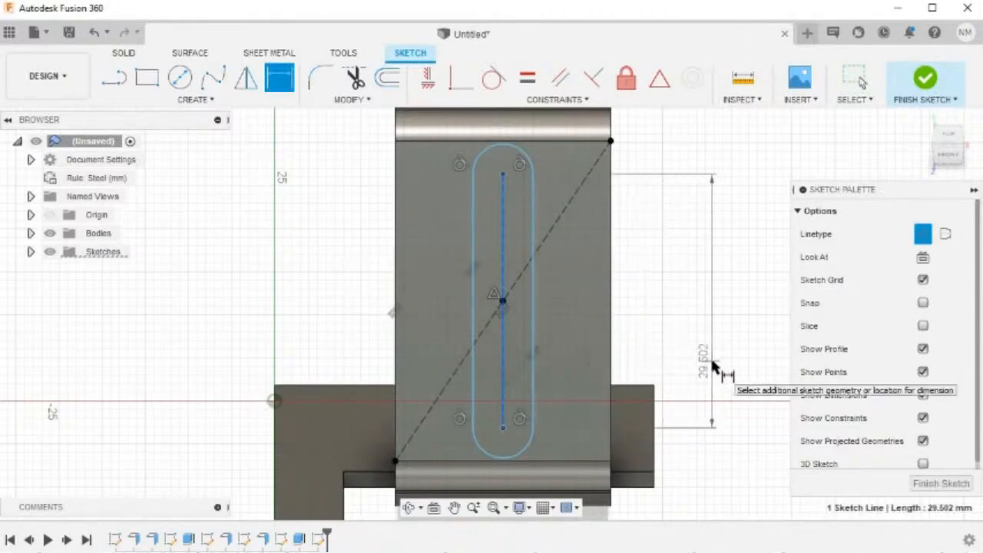
left_click(712, 367)
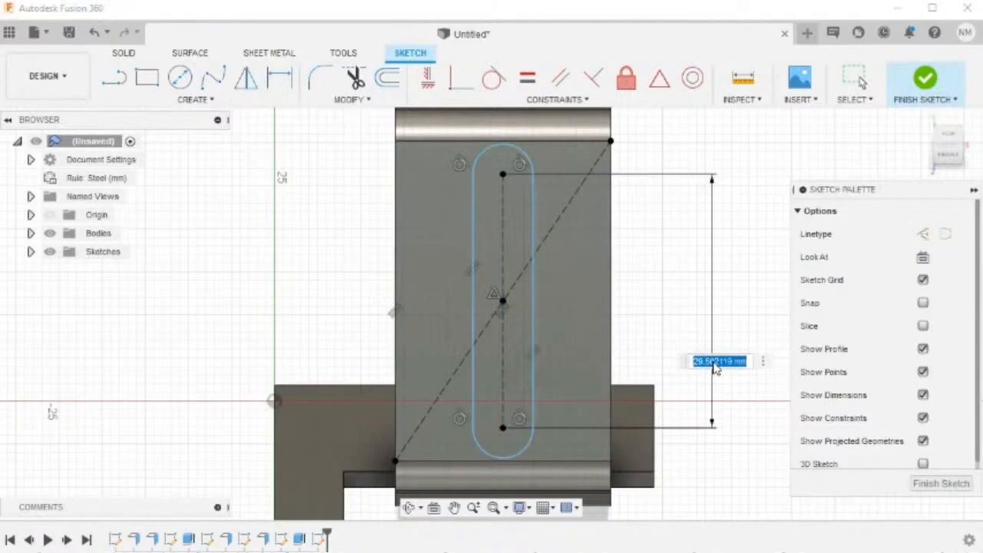
type("25")
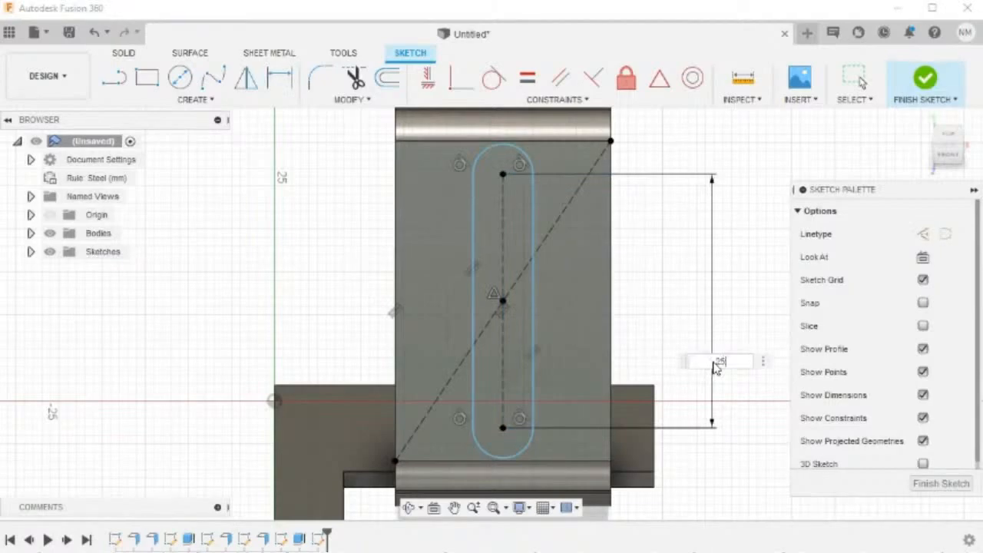
key("Return")
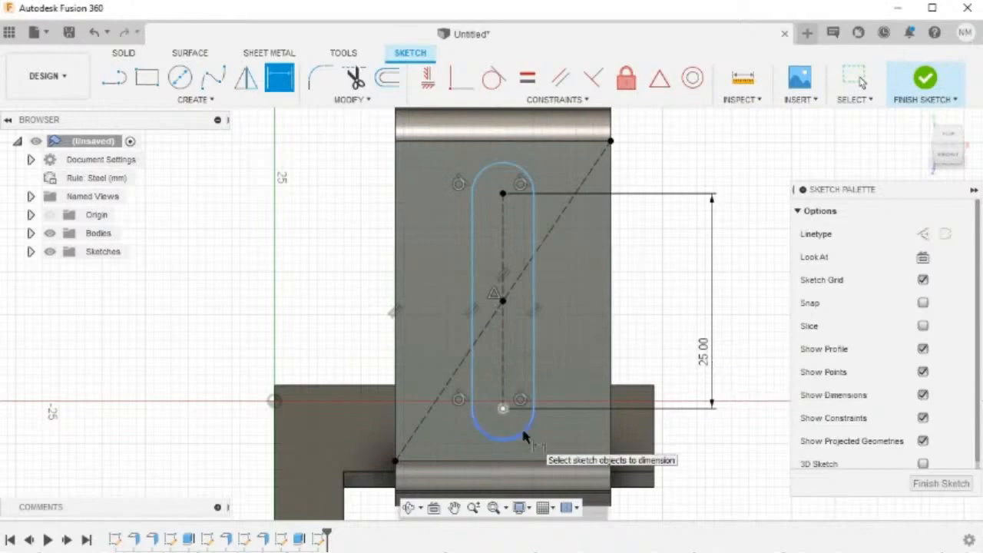
Dimension the radius of the slot's lower end arc as 2.5 mm
left_click(525, 436)
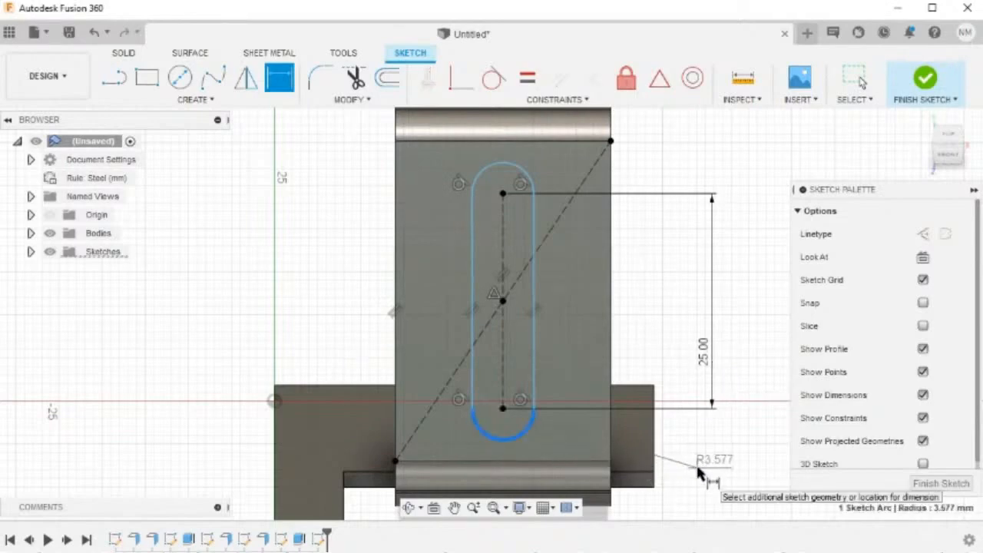
left_click(697, 471)
key("BackSpace")
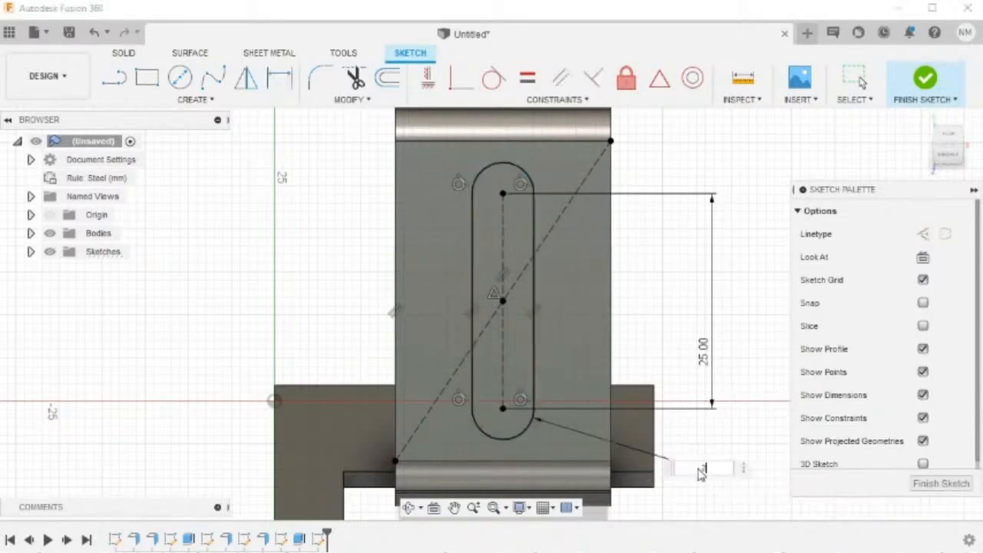
type("5")
key("Return")
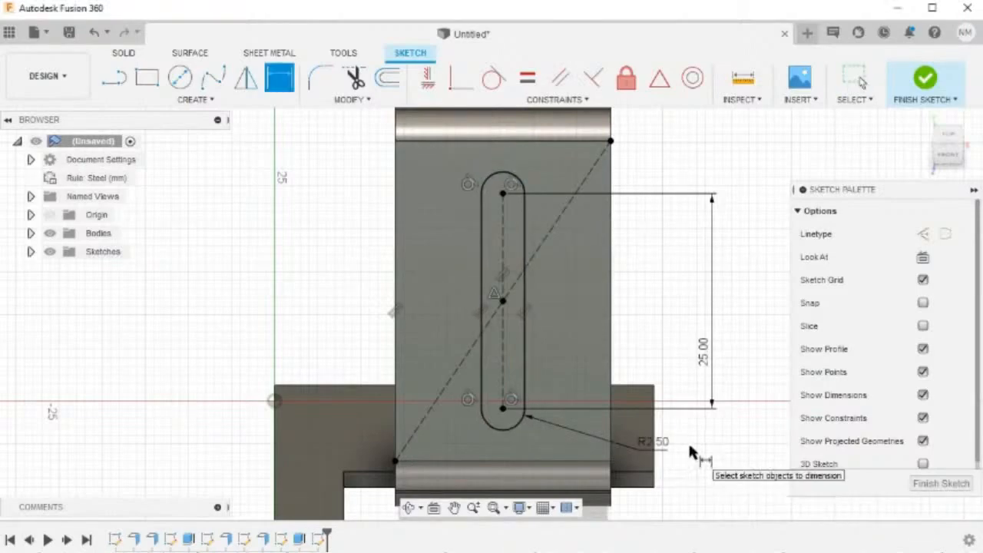
Sketch a rounded tab outline from the slanted face's left edge, with lines about 15 mm long joined by an end arc of about 5.6 mm radius
key("l")
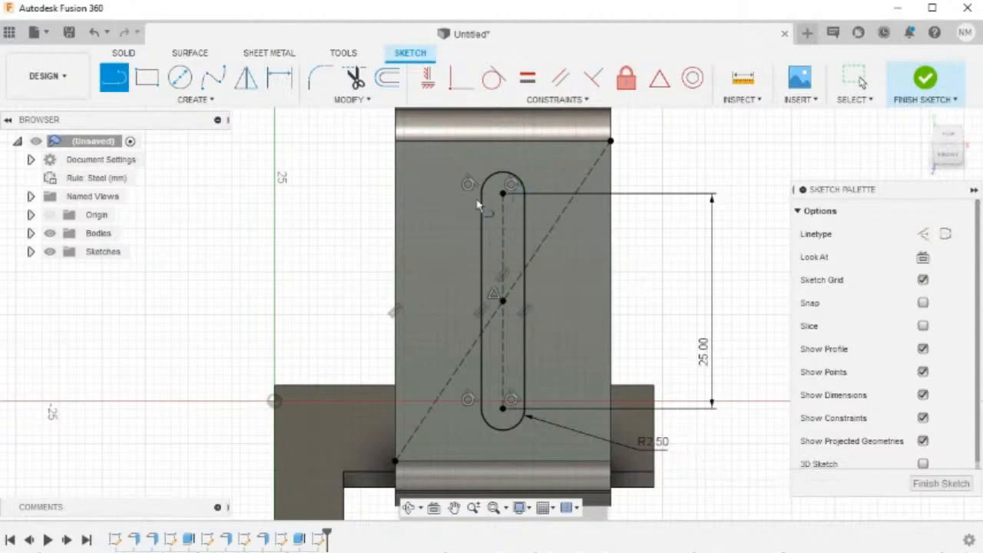
left_click(393, 239)
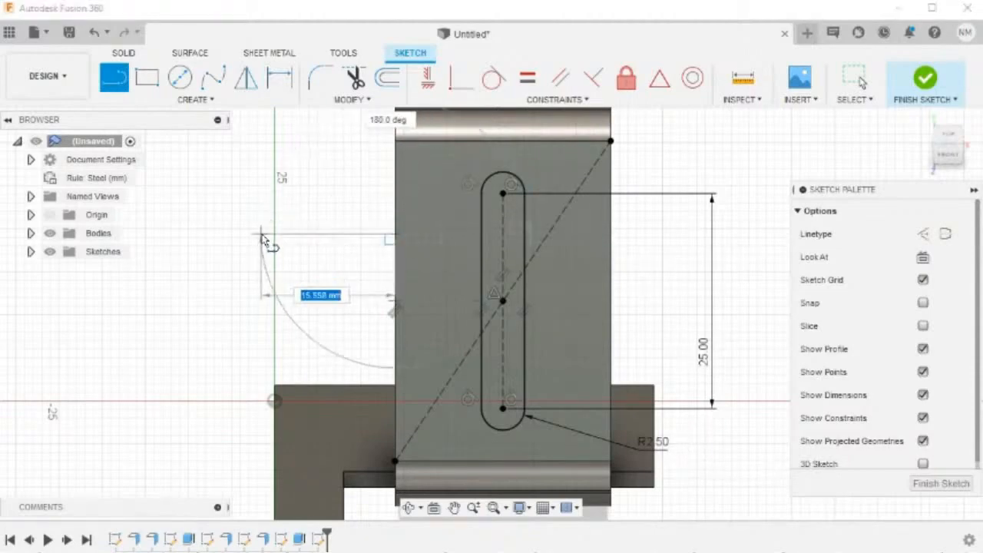
left_click(266, 237)
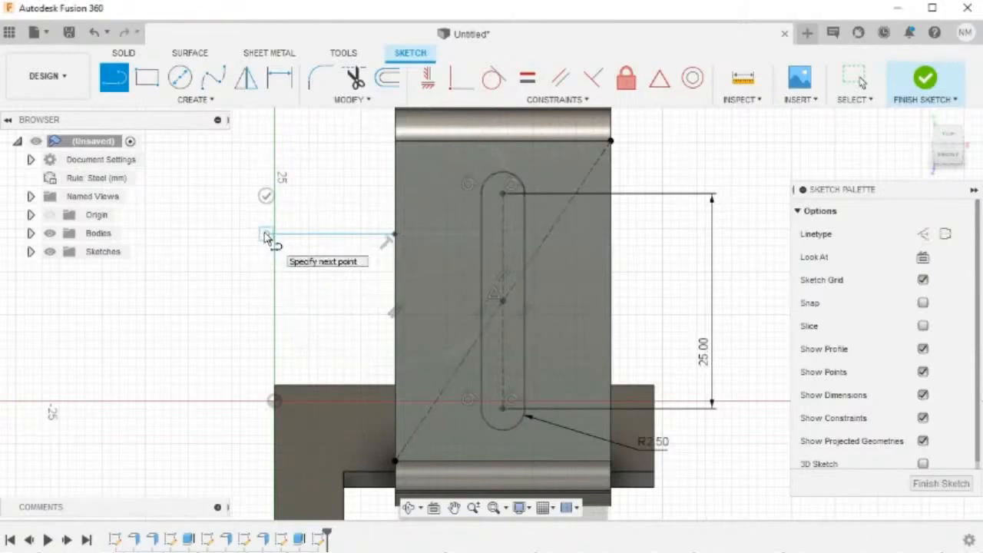
left_click_drag(266, 238, 277, 332)
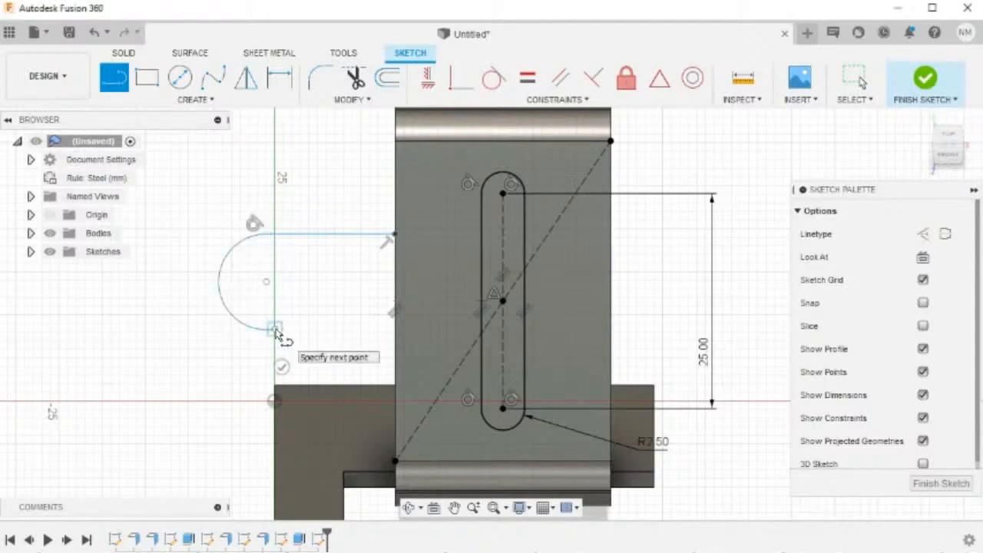
left_click(398, 335)
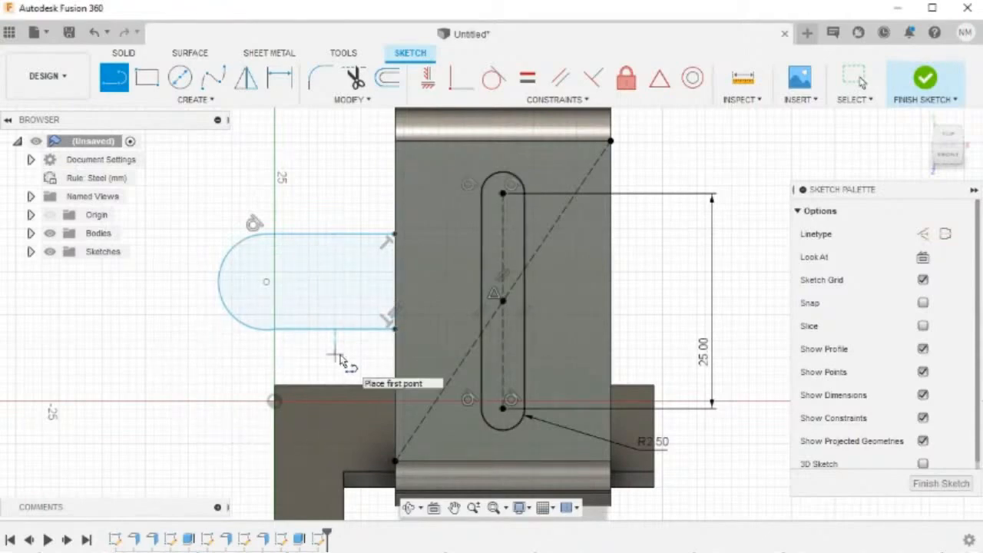
Draw a 5 mm diameter circle in the empty area to the lower left of the tab outline
key("c")
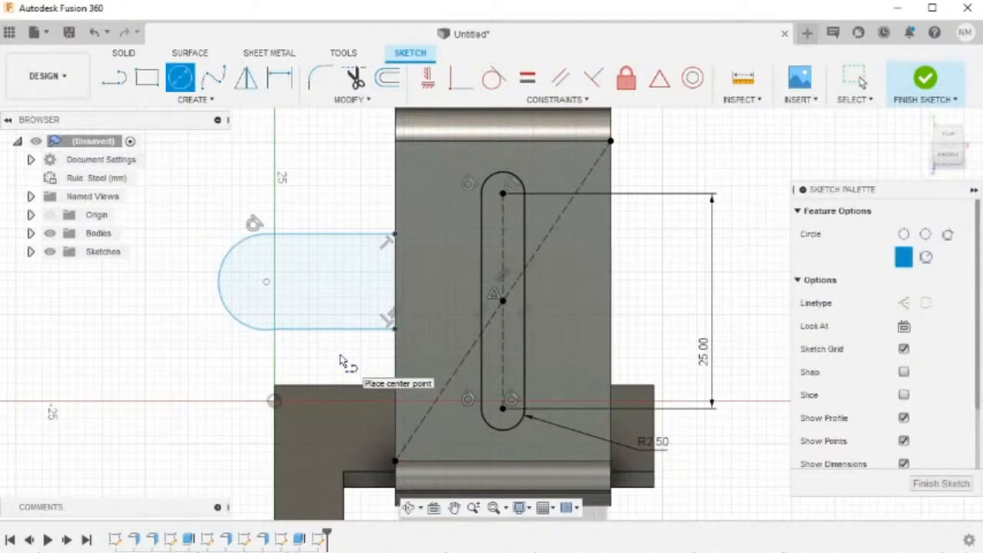
left_click(127, 347)
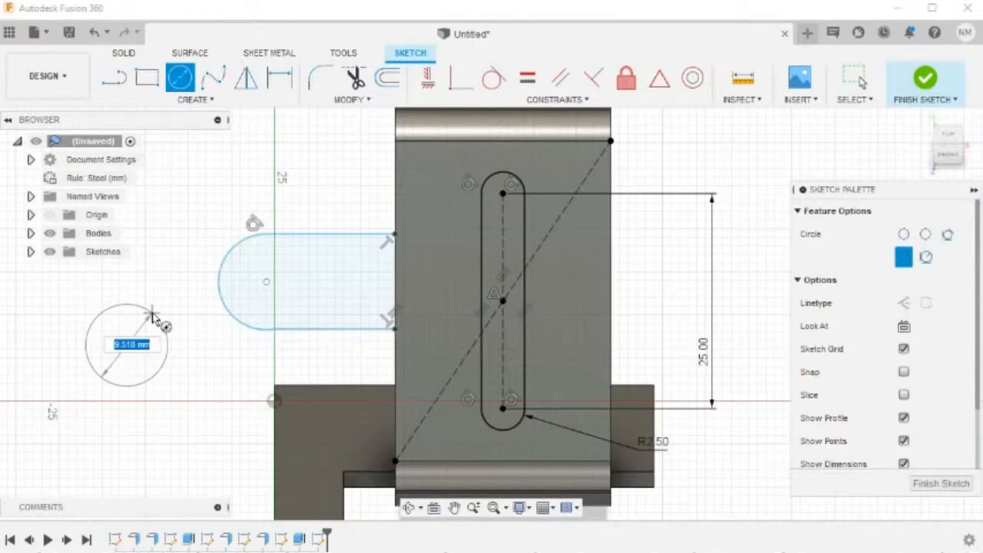
type("5")
key("Return")
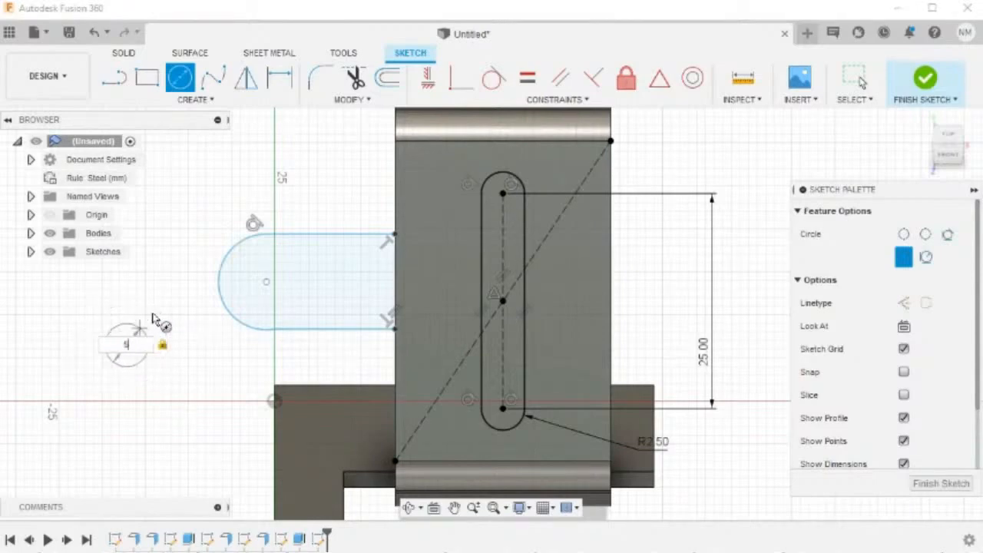
key("Return")
key("Escape")
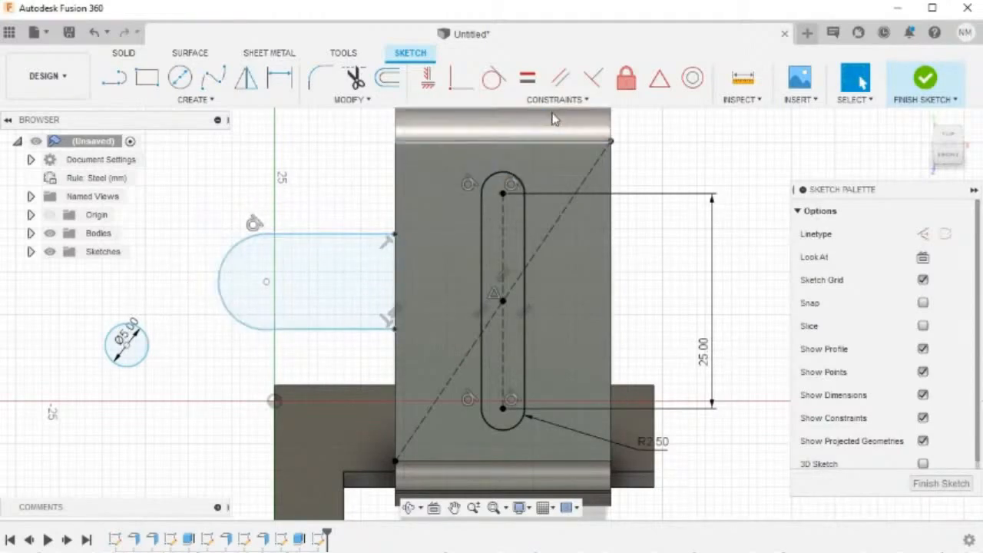
Make the tab's end arc tangent to its lower line and the 5 mm circle concentric with that arc
left_click(491, 80)
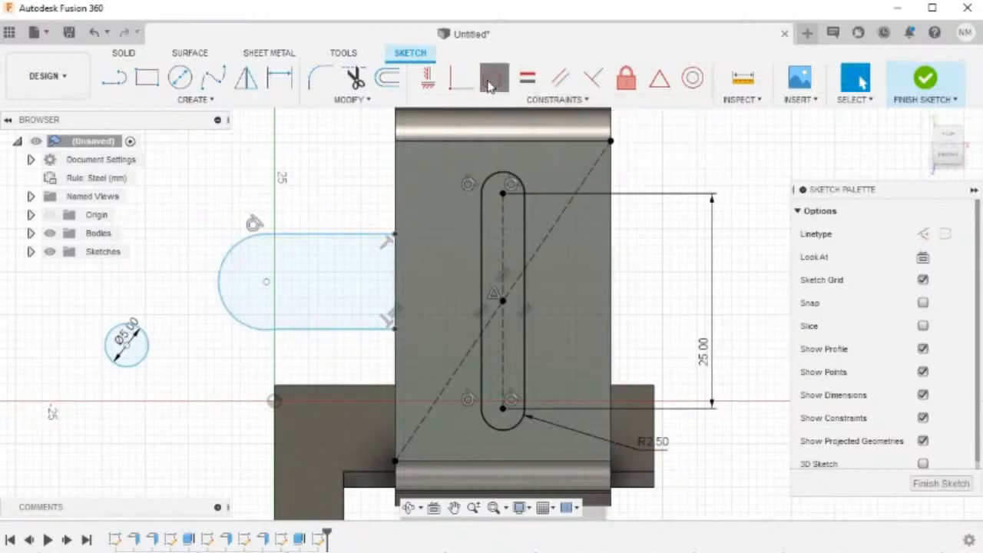
left_click(234, 245)
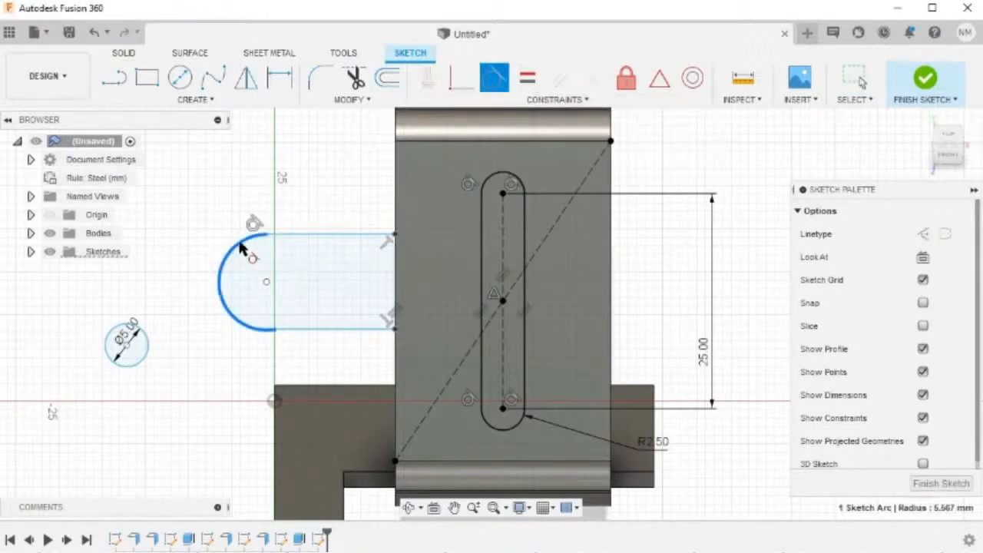
left_click(353, 331)
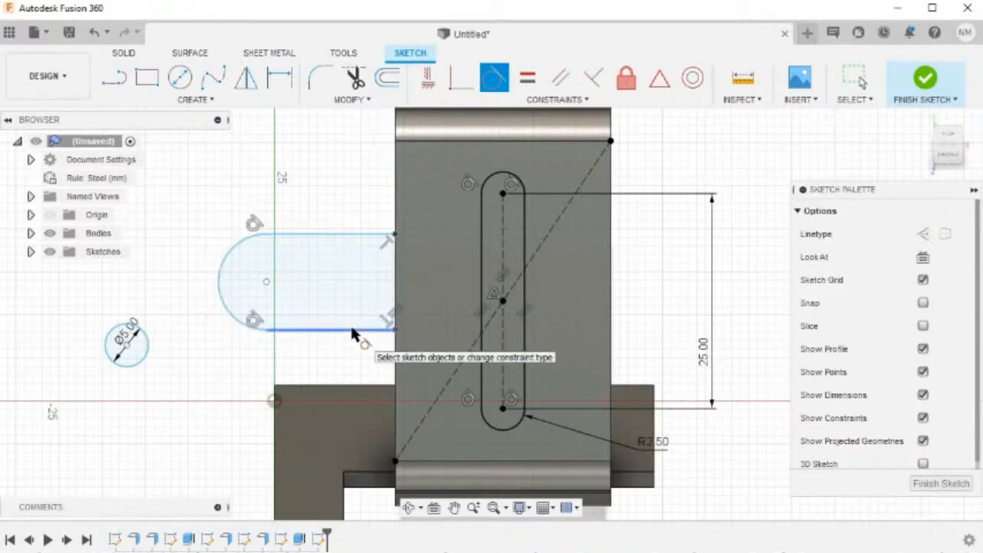
left_click(692, 79)
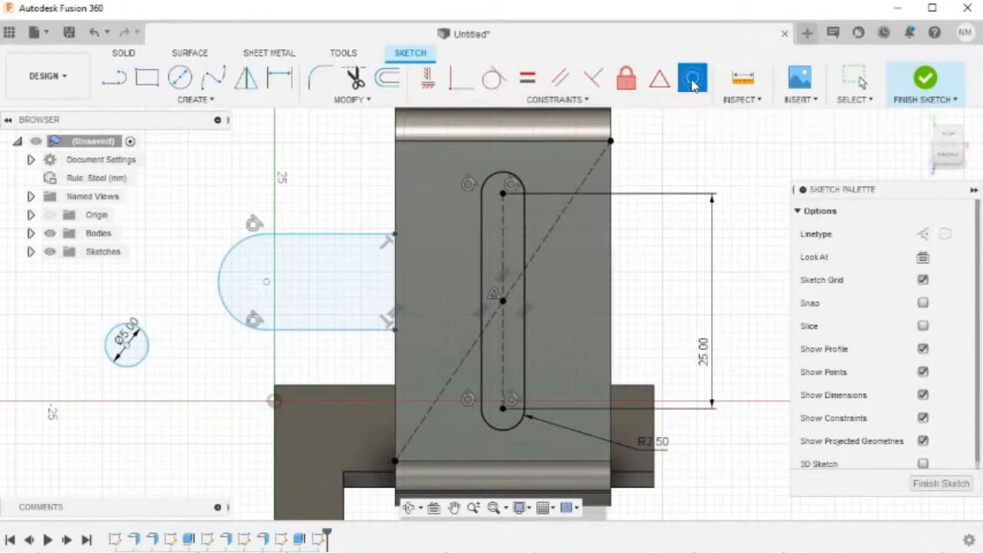
left_click(239, 242)
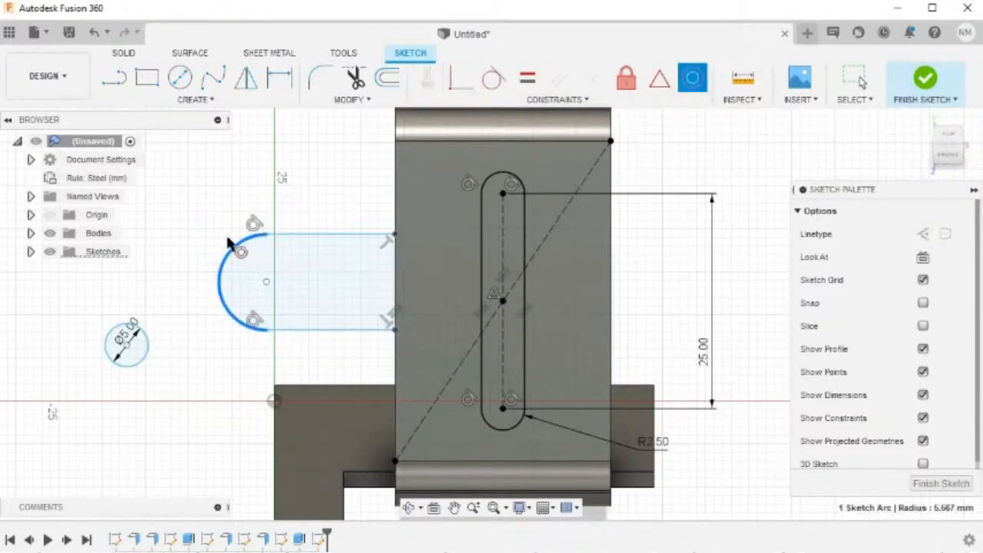
left_click(140, 357)
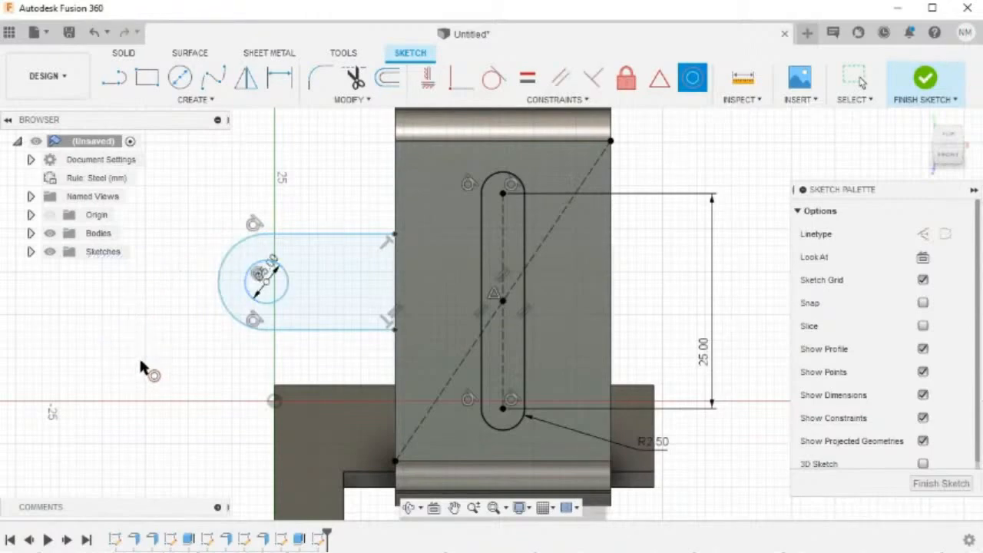
Dimension the radius of the tab's end arc as 5 mm
key("d")
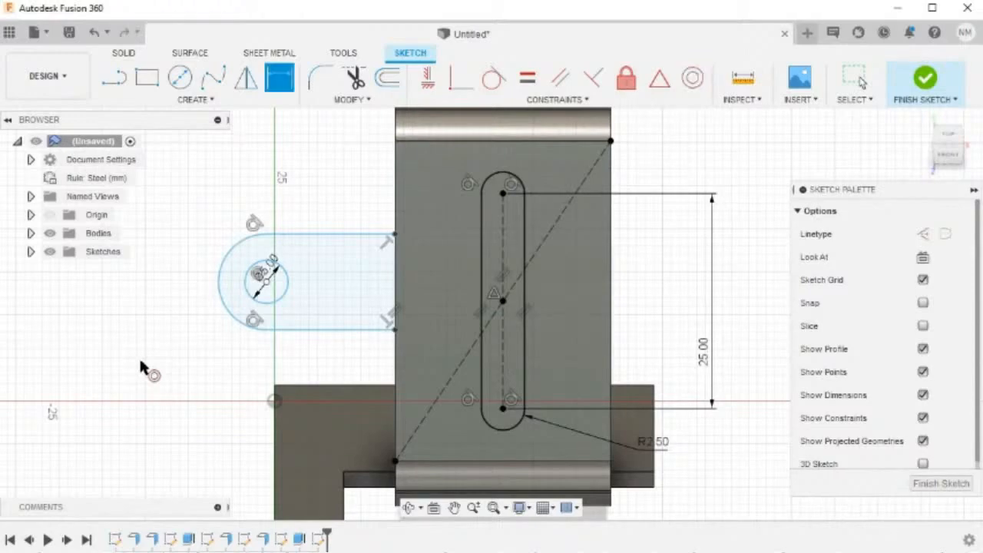
left_click(239, 255)
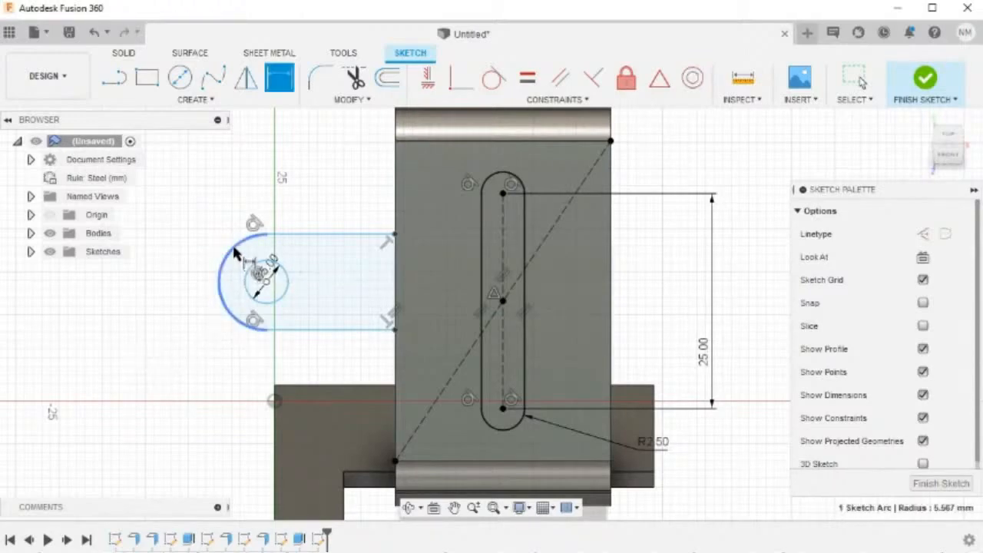
left_click(190, 184)
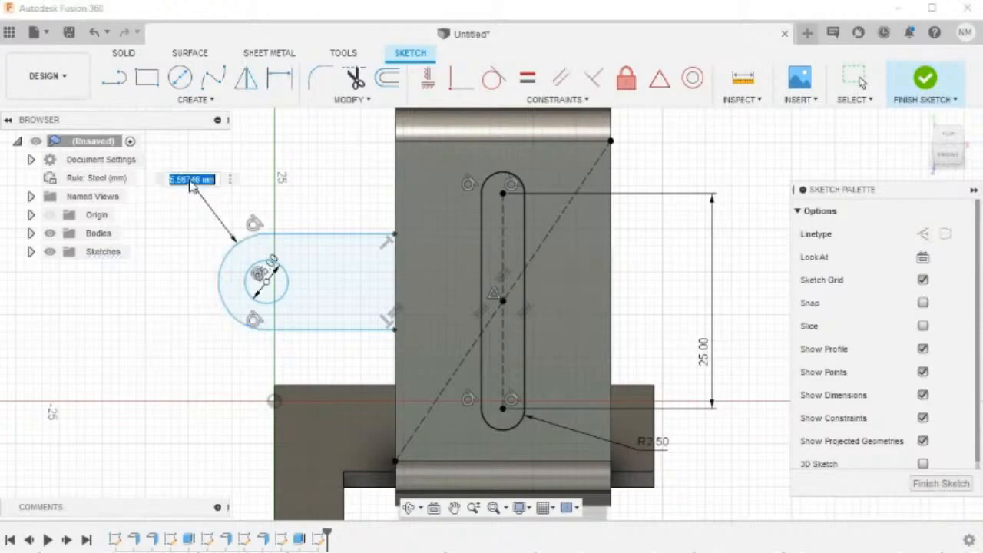
key("BackSpace")
type("5")
key("Return")
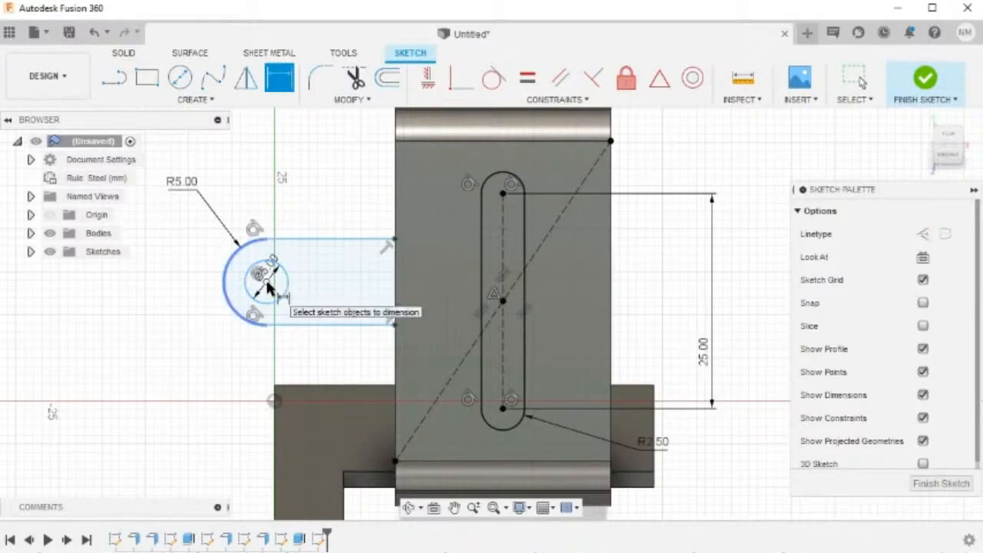
Dimension the distance from the tab's hole centre to the slanted face's left edge as 10 mm
left_click(395, 208)
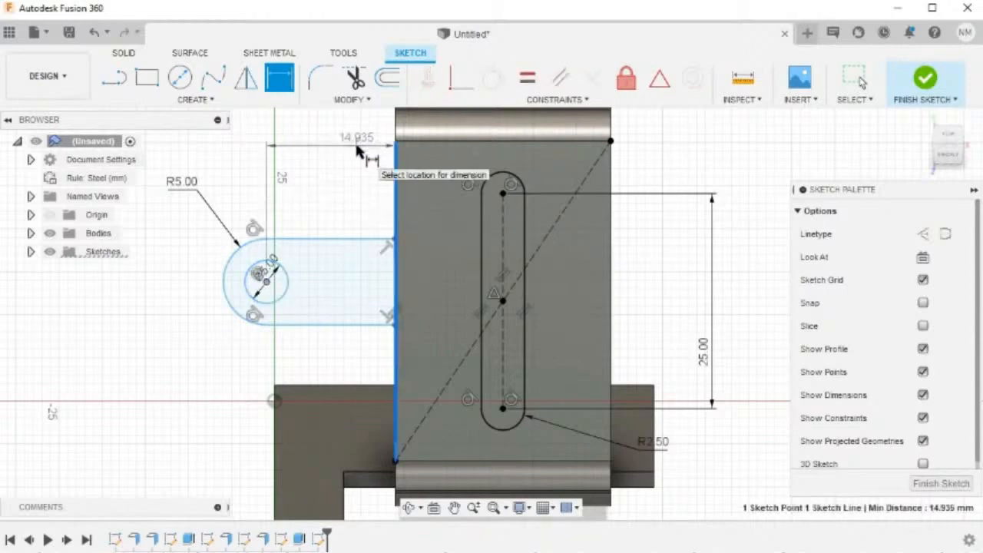
left_click(357, 152)
type("10")
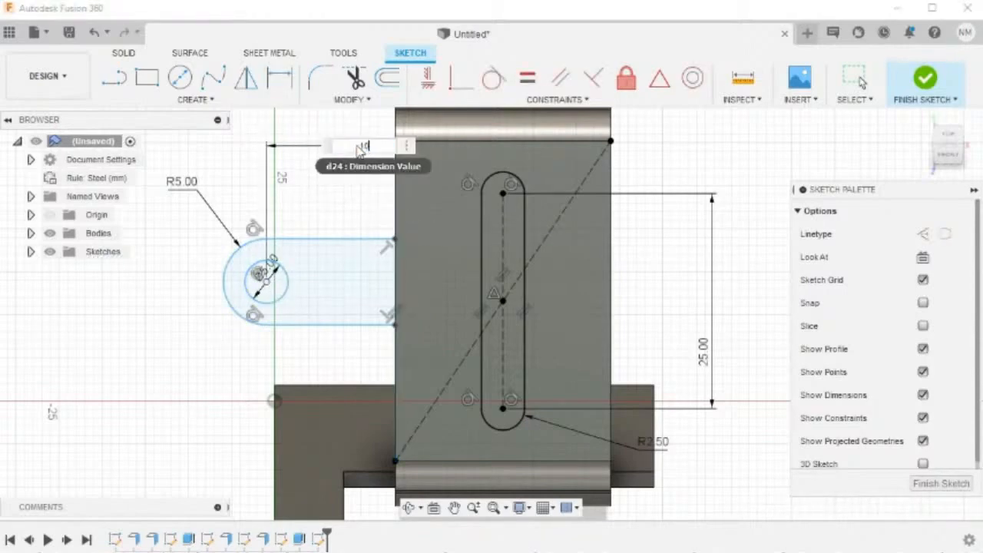
key("Return")
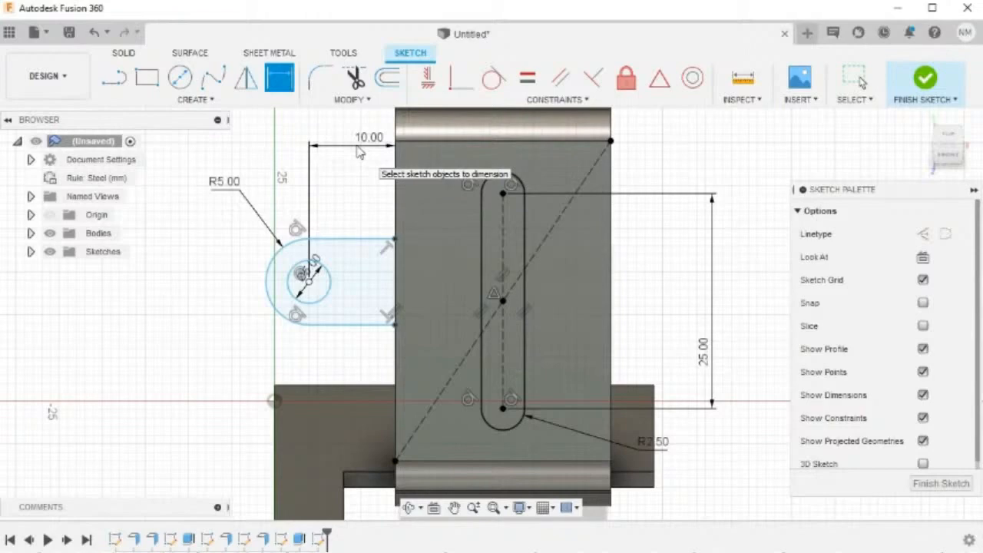
Draw a line from the midpoint of the slanted face's left edge to the tab's hole centre
key("l")
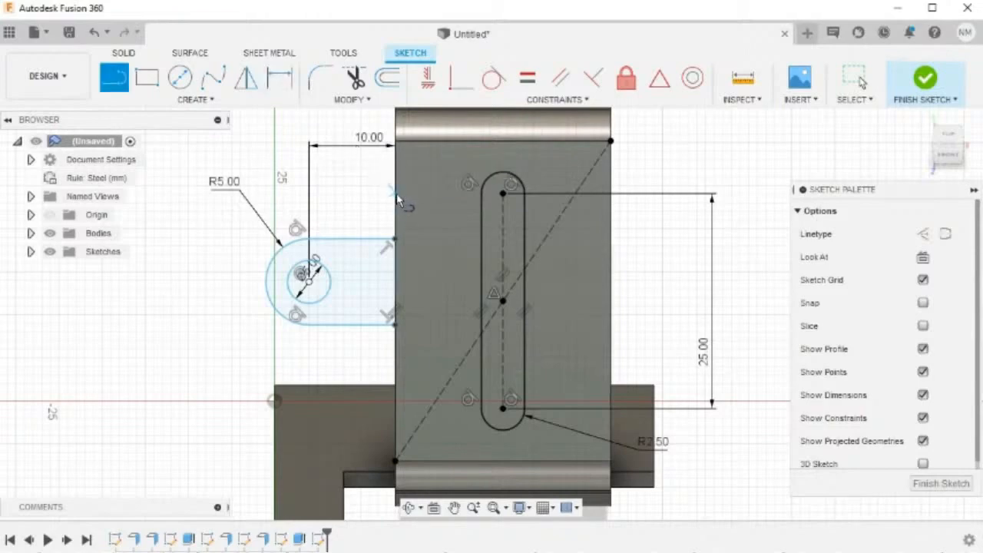
left_click(396, 298)
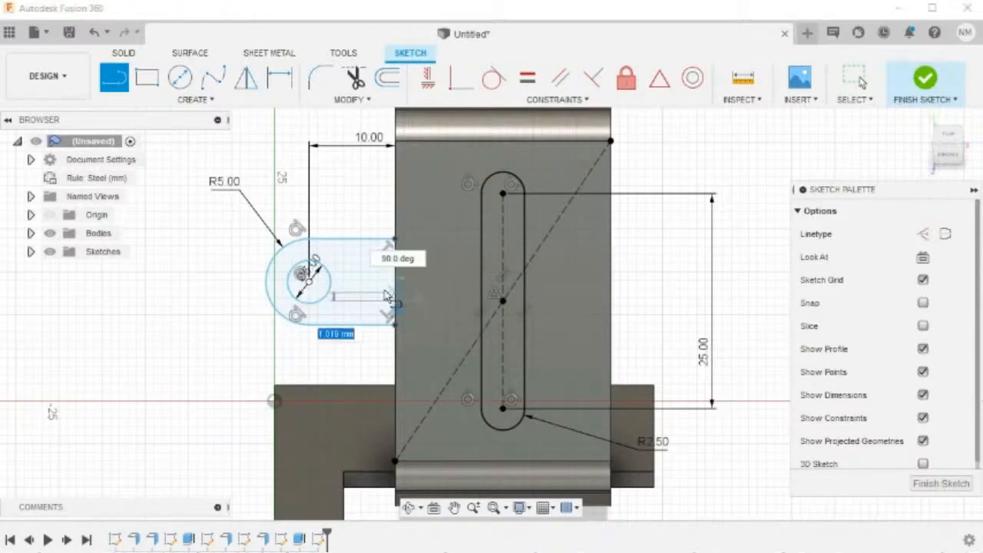
left_click(307, 281)
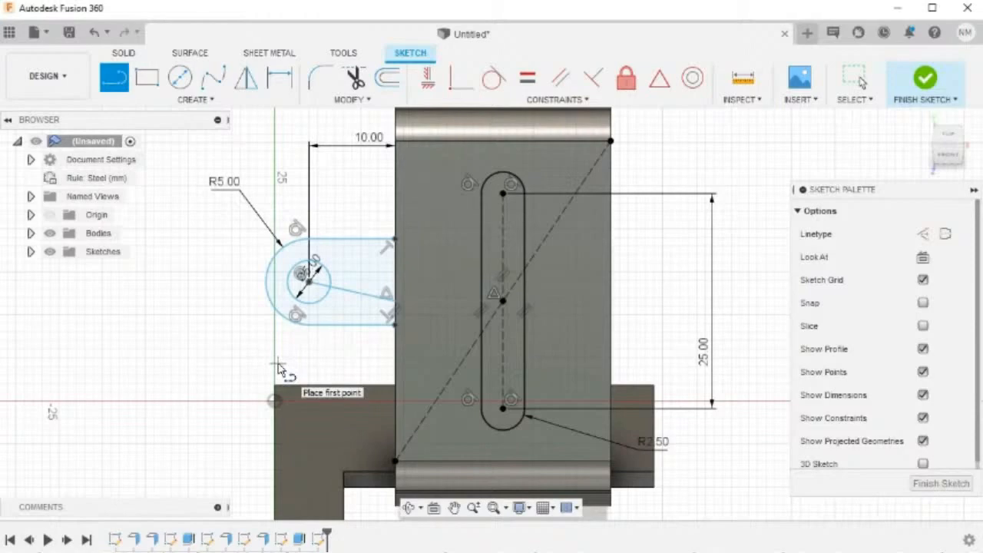
key("Escape")
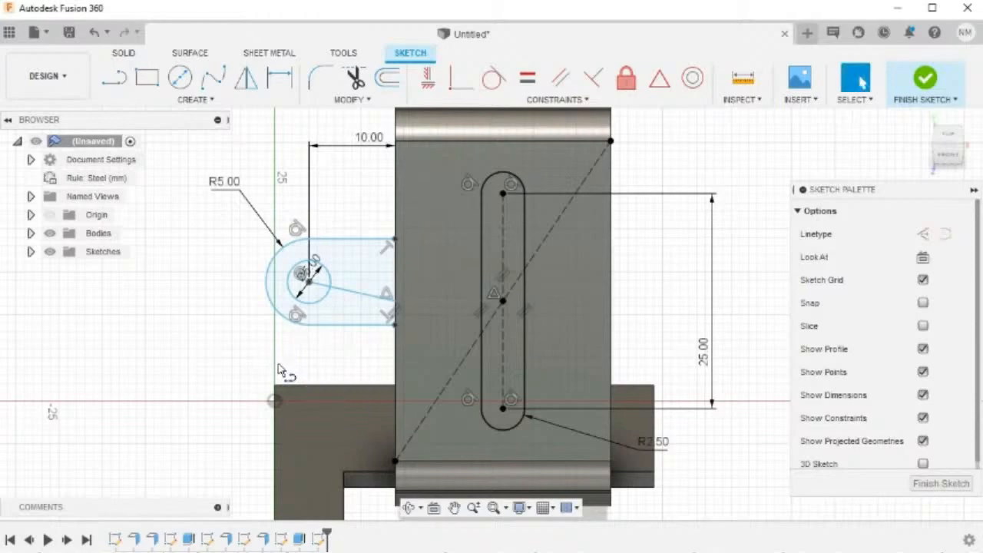
Convert the line between the edge midpoint and the hole centre to construction and constrain it horizontal
left_click(366, 299)
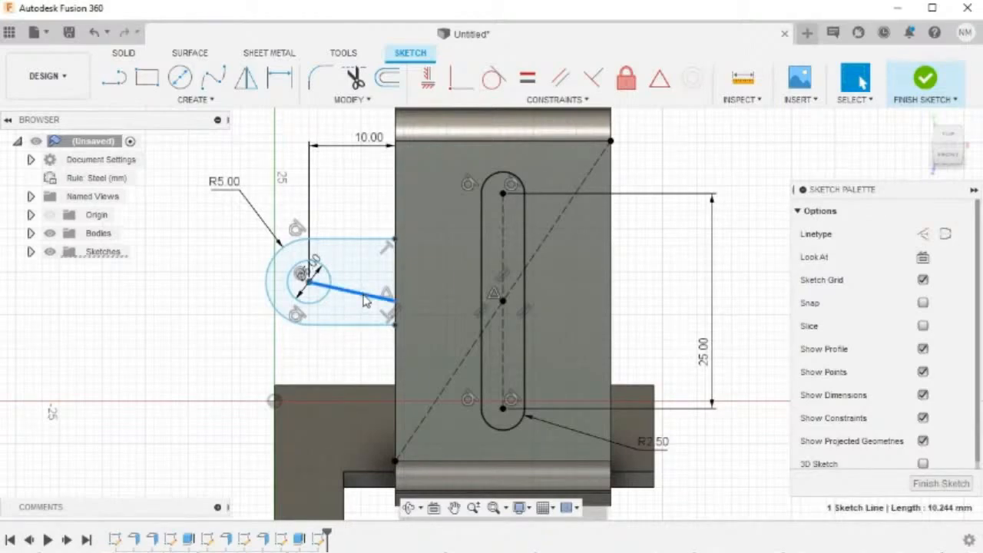
right_click(366, 299)
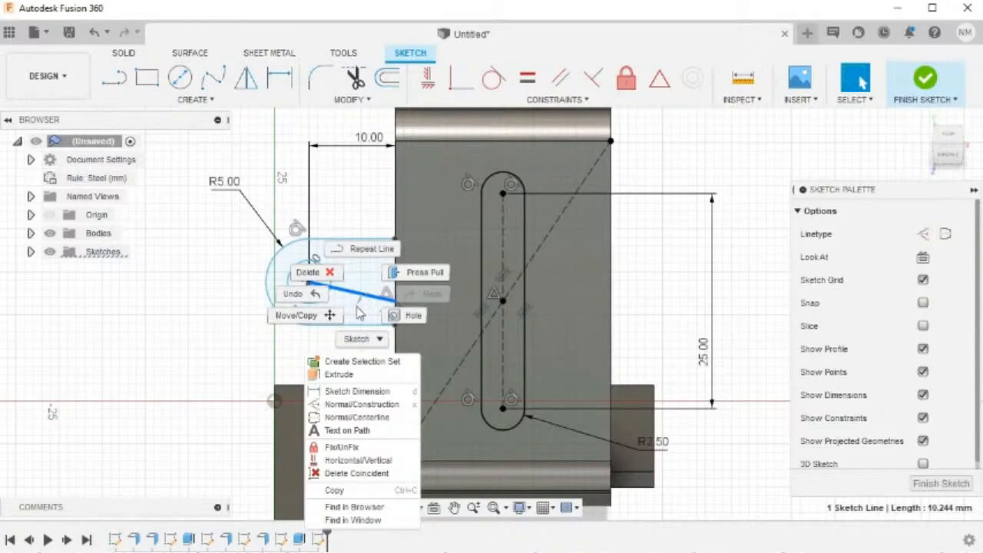
left_click(359, 405)
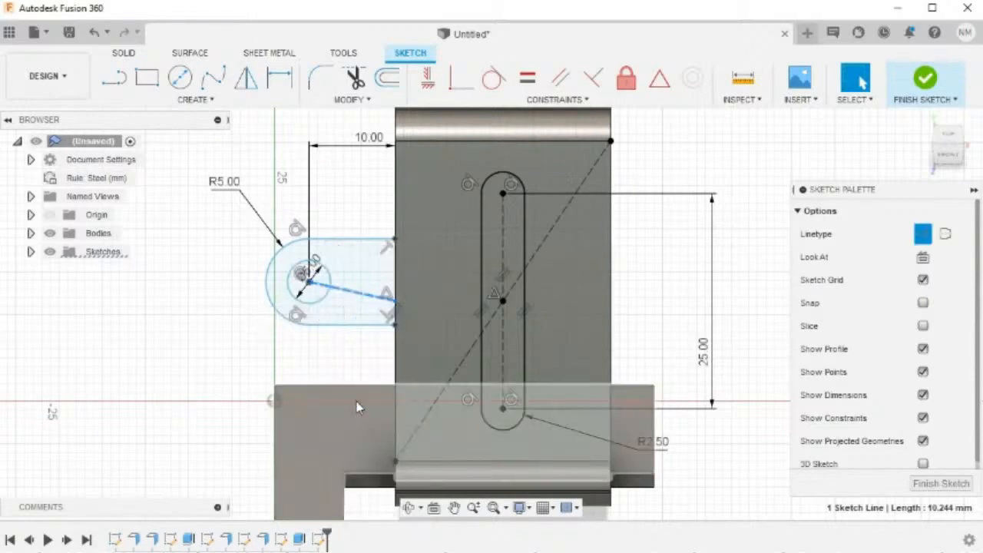
right_click(364, 302)
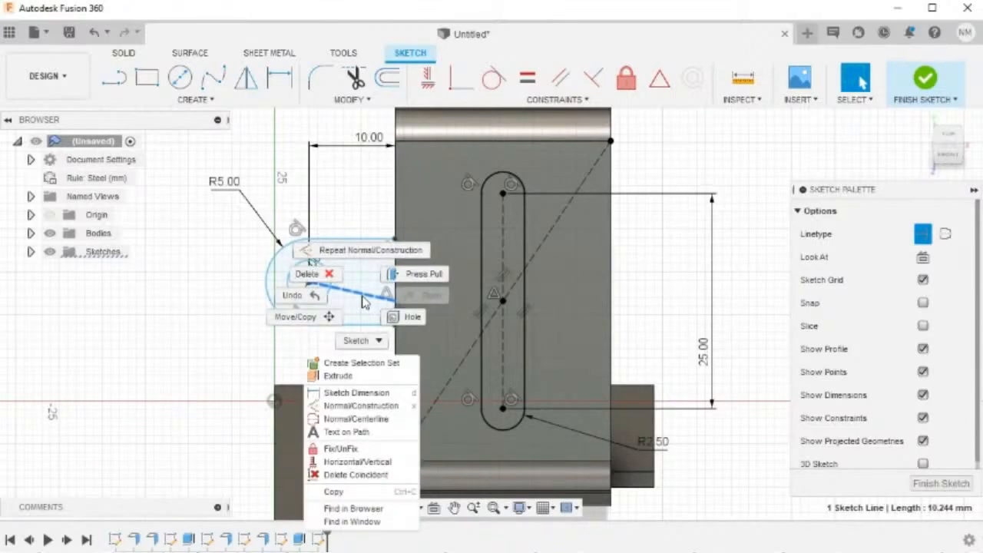
left_click(359, 462)
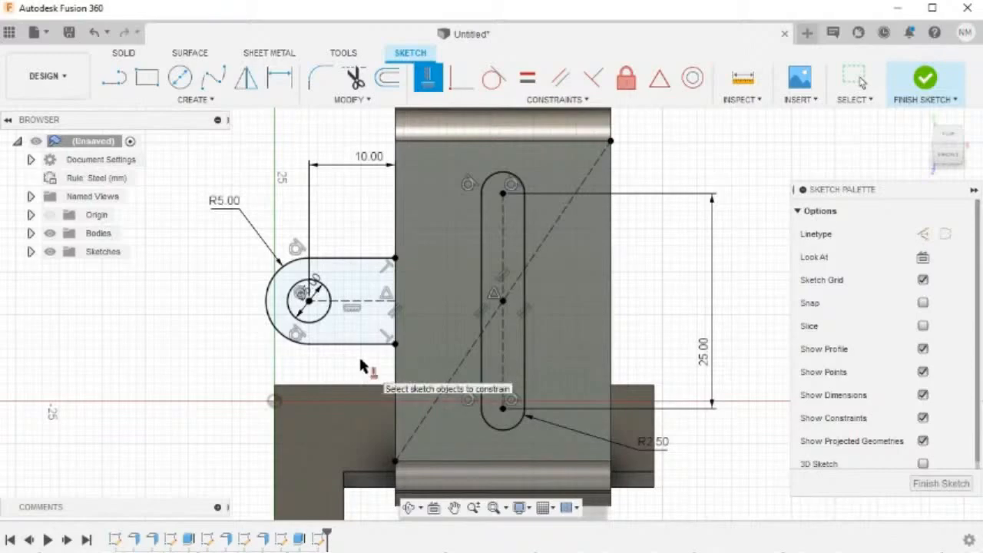
Finish the sketch and cut the slot profile through the slanted flange, extruding it to the flange's opposite face
left_click(928, 82)
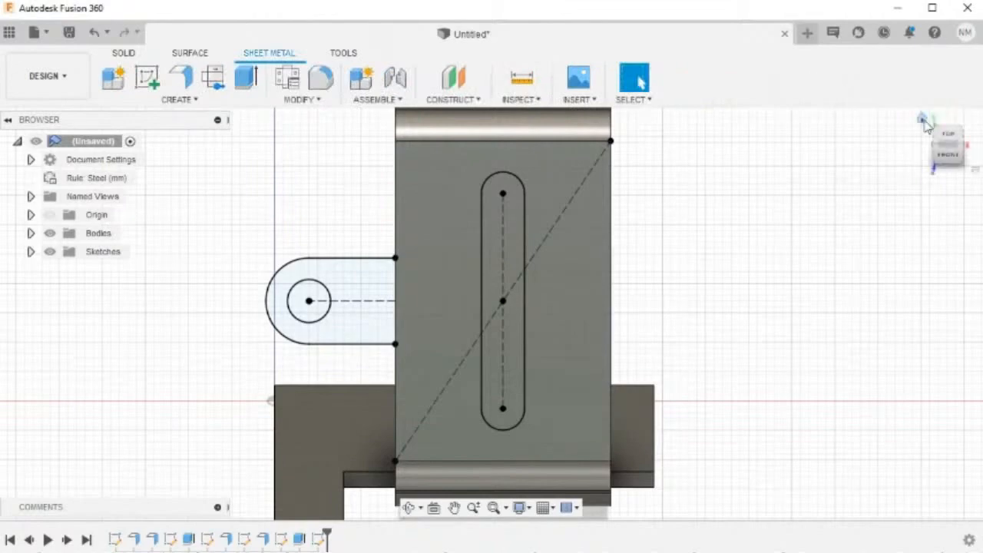
left_click(925, 122)
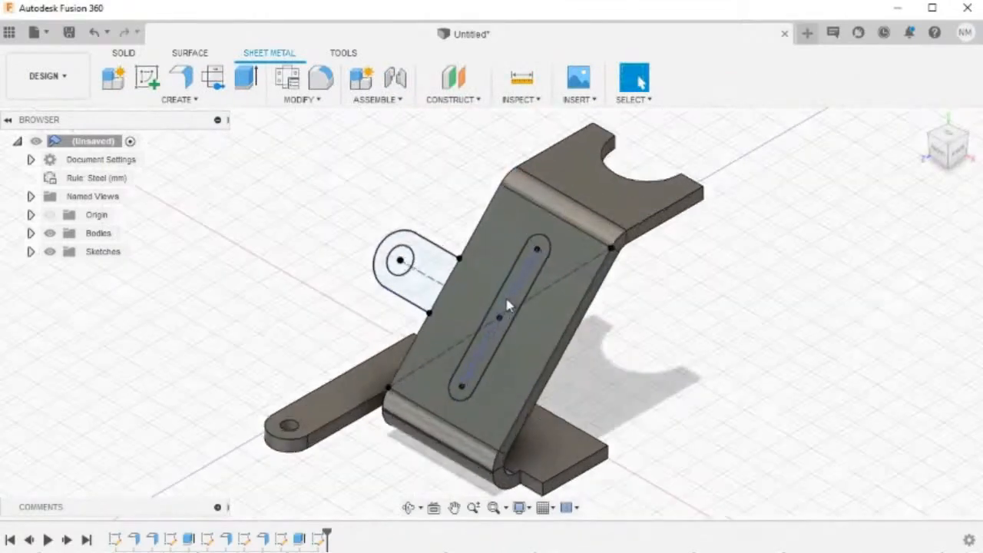
scroll(507, 306, "up", 3)
middle_click_drag(558, 334, 462, 285)
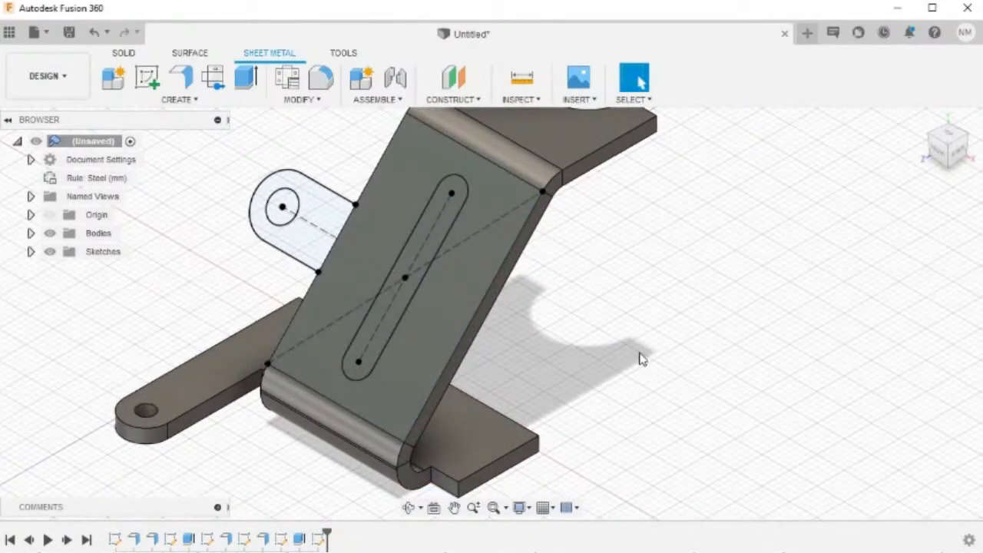
key("e")
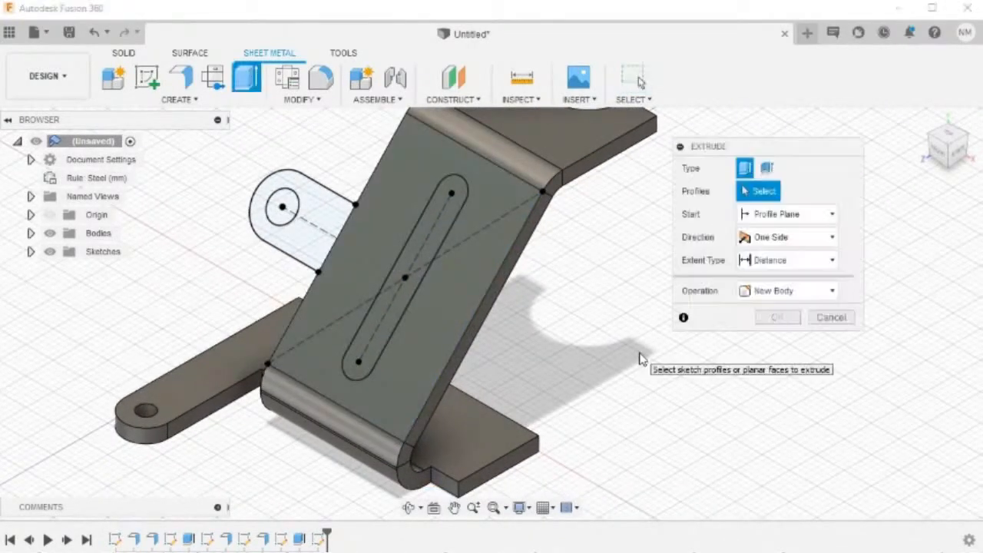
left_click(437, 241)
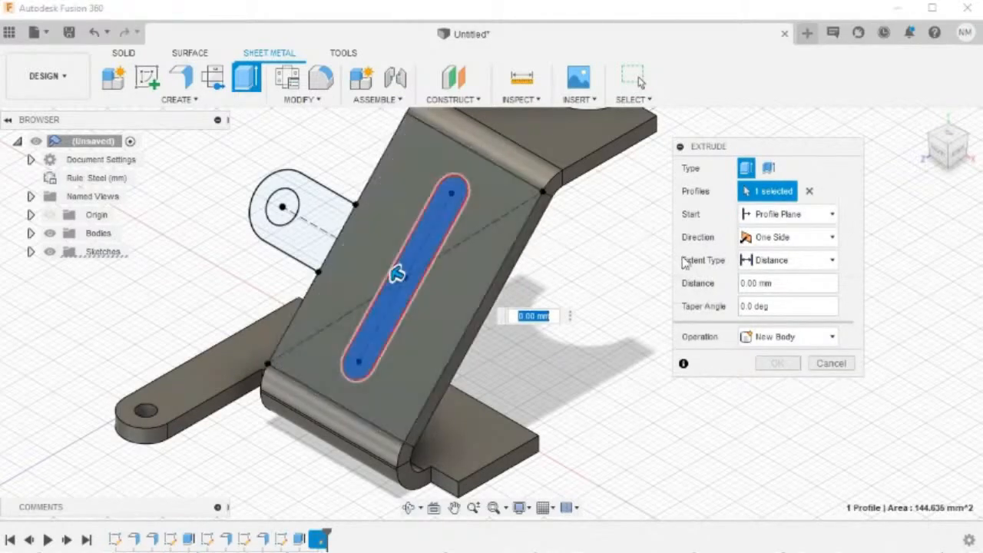
left_click(764, 261)
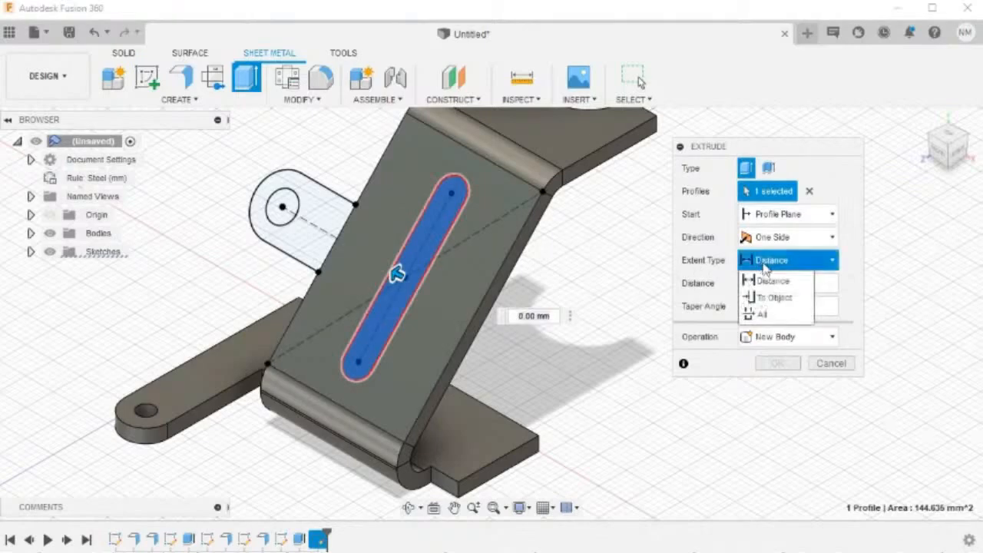
left_click(776, 298)
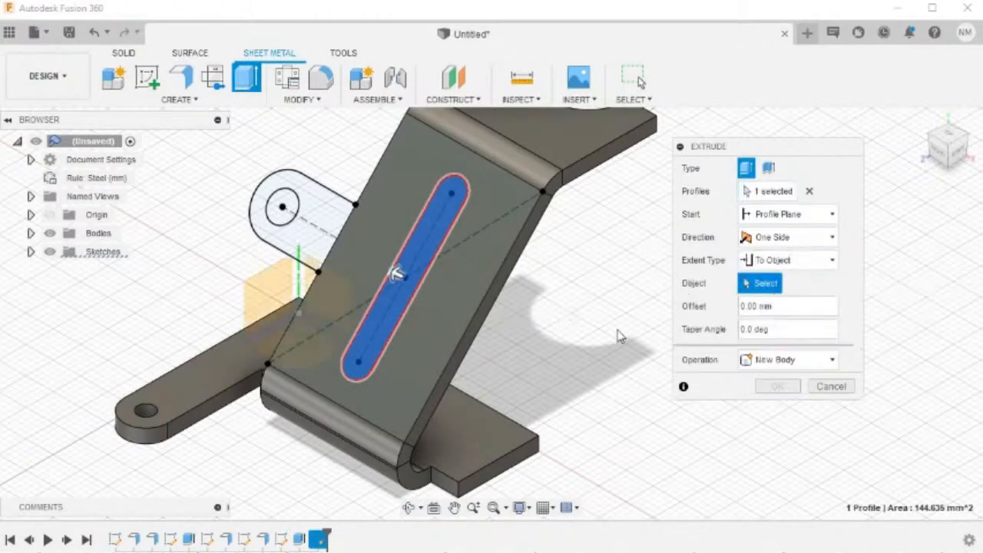
middle_click_drag(623, 336, 489, 315, "shift")
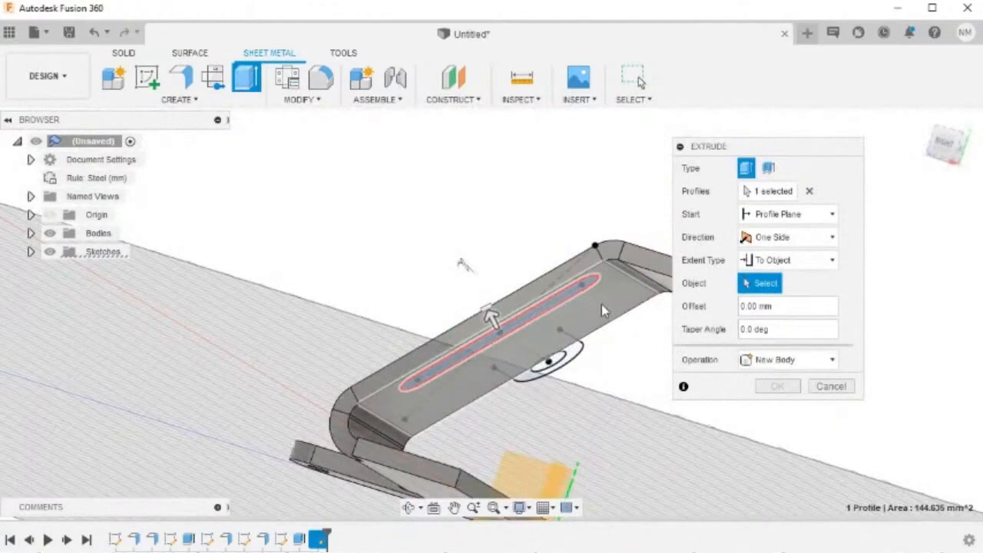
left_click(602, 305)
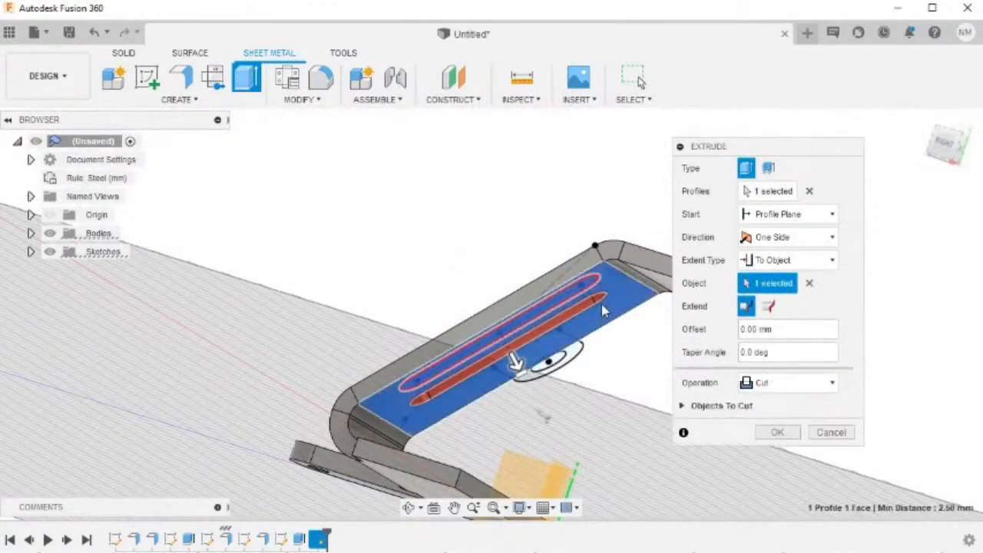
middle_click_drag(626, 376, 673, 368, "shift")
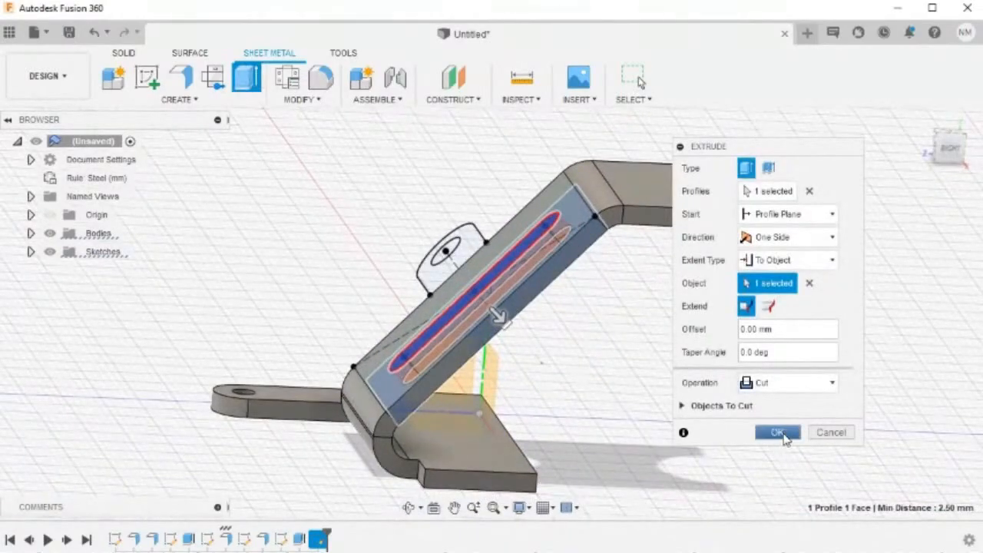
left_click(781, 432)
Show Sketch6, the slot and tab sketch, again in the model
middle_click_drag(661, 358, 746, 380, "shift")
key("F6")
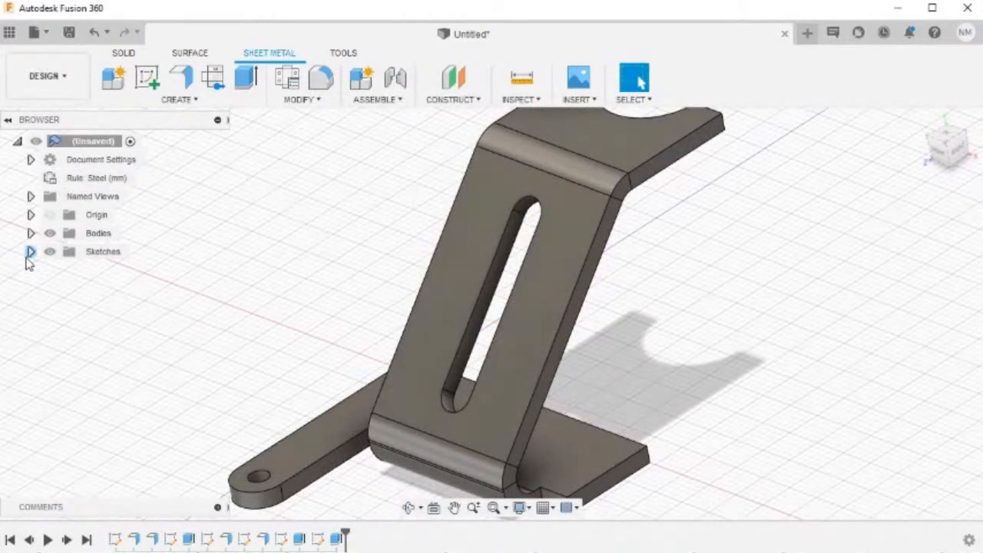
left_click(30, 253)
left_click(72, 366)
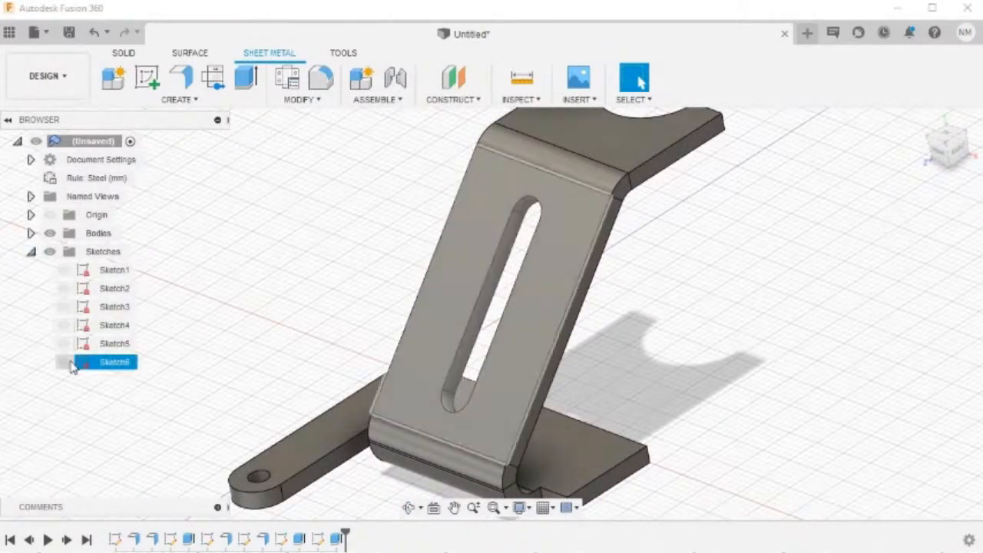
left_click(65, 362)
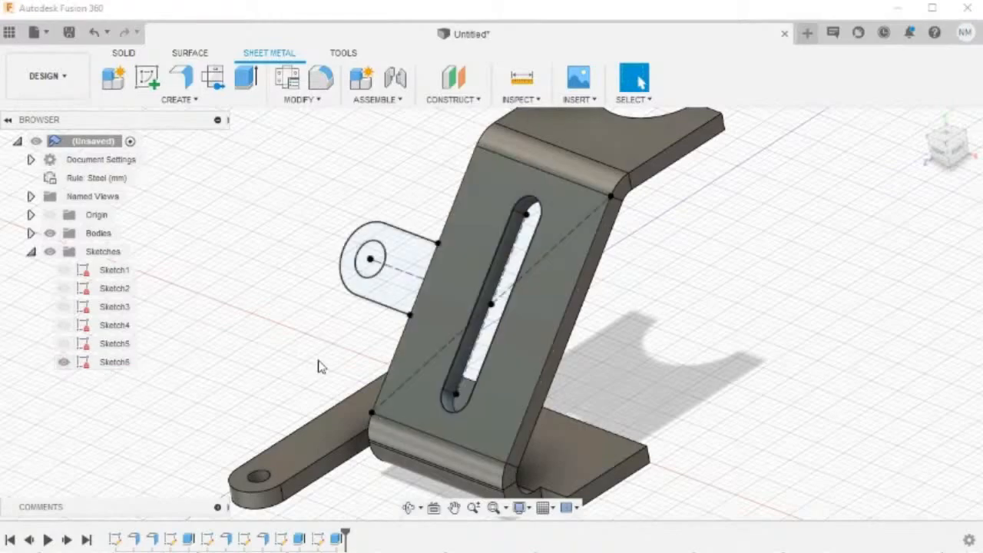
Create a flange from the rounded side tab profile with its hole left open, using thickness Side 2 and New Body
middle_click_drag(321, 366, 472, 307, "shift")
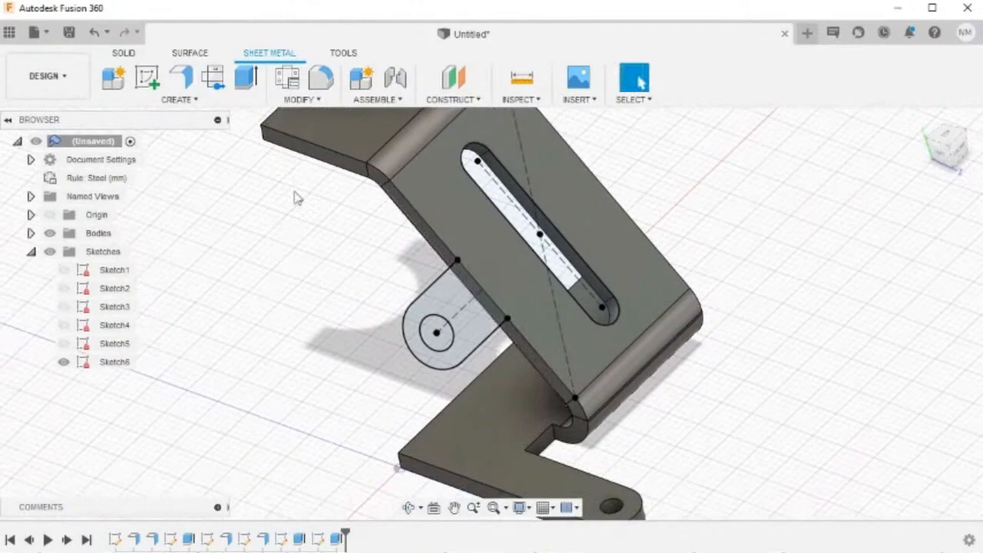
left_click(189, 83)
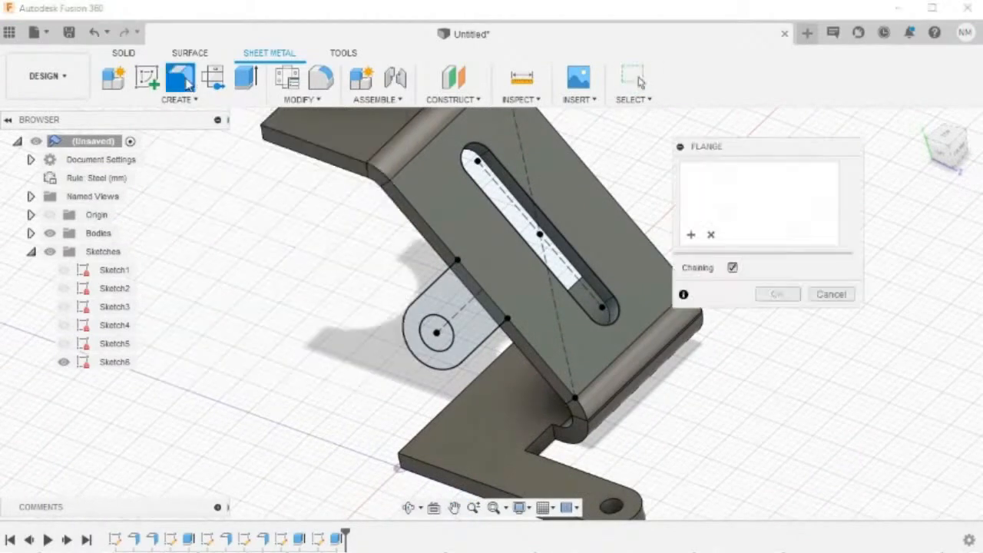
left_click(450, 309)
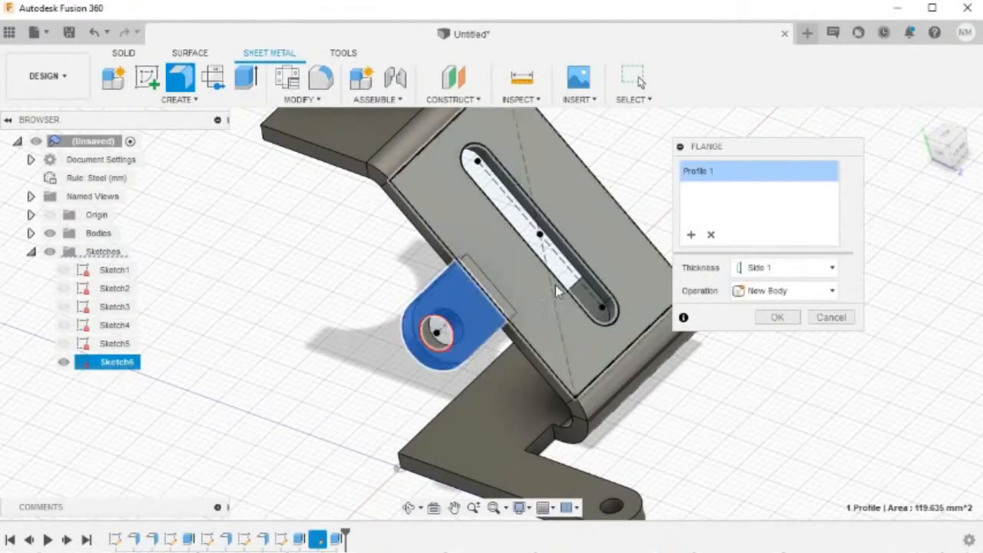
left_click(768, 269)
left_click(761, 306)
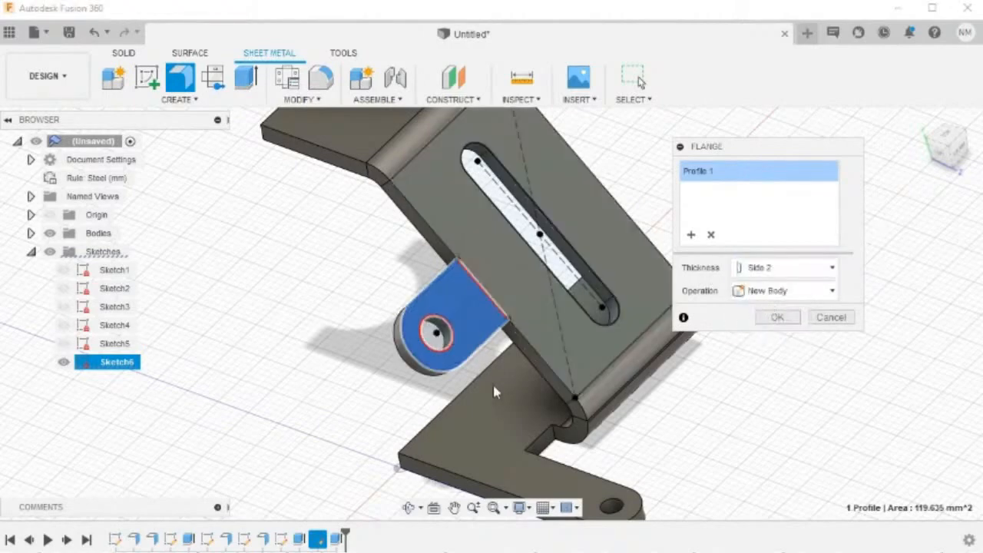
middle_click_drag(492, 382, 584, 369, "shift")
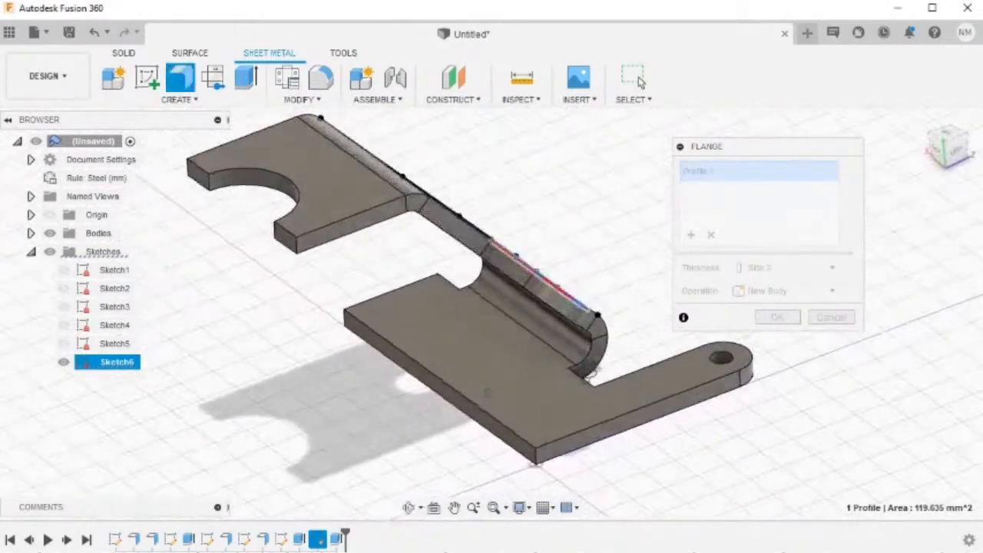
left_click(778, 317)
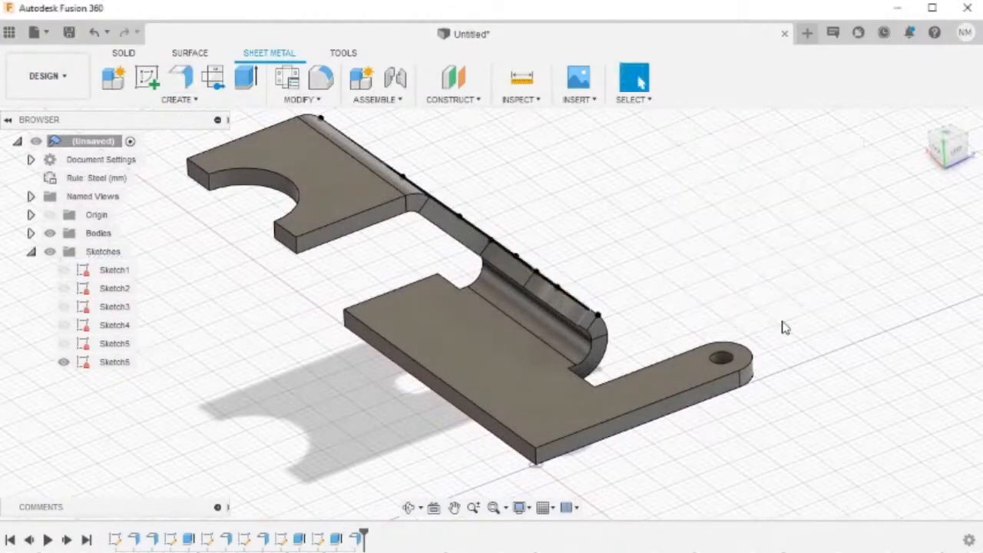
Hide Sketch6 and return the model to its home view
mouse_move(788, 318)
middle_mouse_down("shift")
mouse_move(676, 322)
mouse_move(757, 263)
mouse_move(543, 369)
mouse_move(661, 374)
mouse_move(753, 345)
mouse_move(737, 362)
mouse_move(621, 369)
mouse_move(181, 337)
middle_mouse_up("shift")
left_click(60, 367)
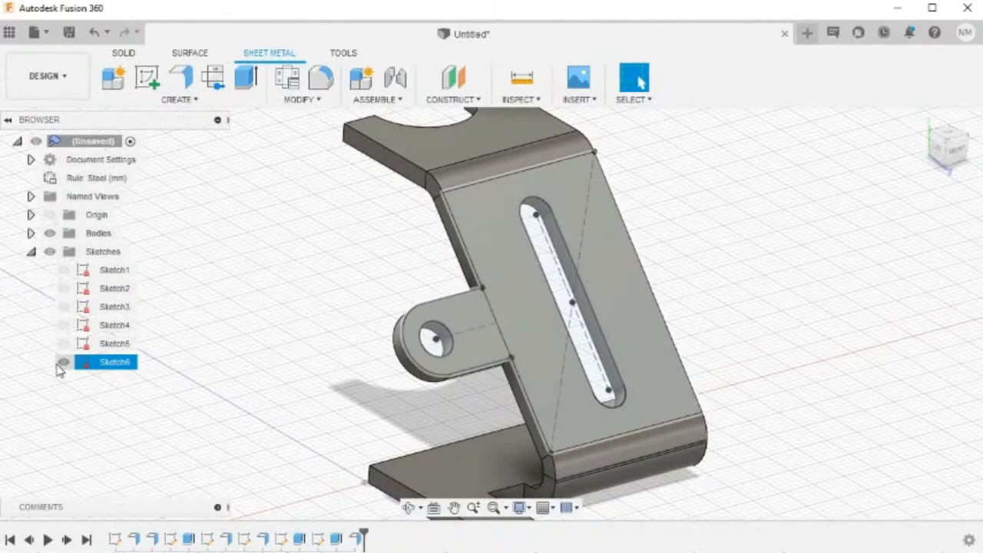
left_click(63, 363)
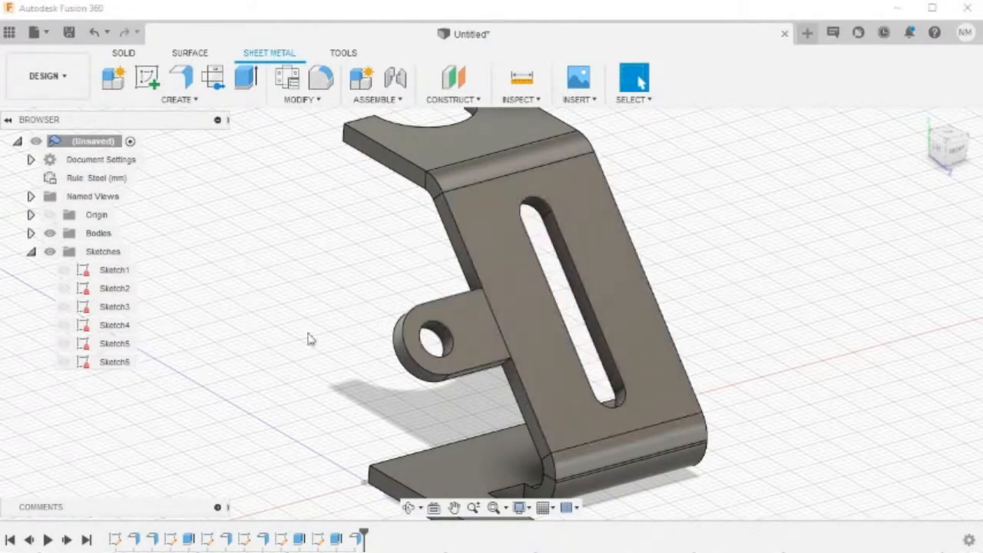
left_click(923, 121)
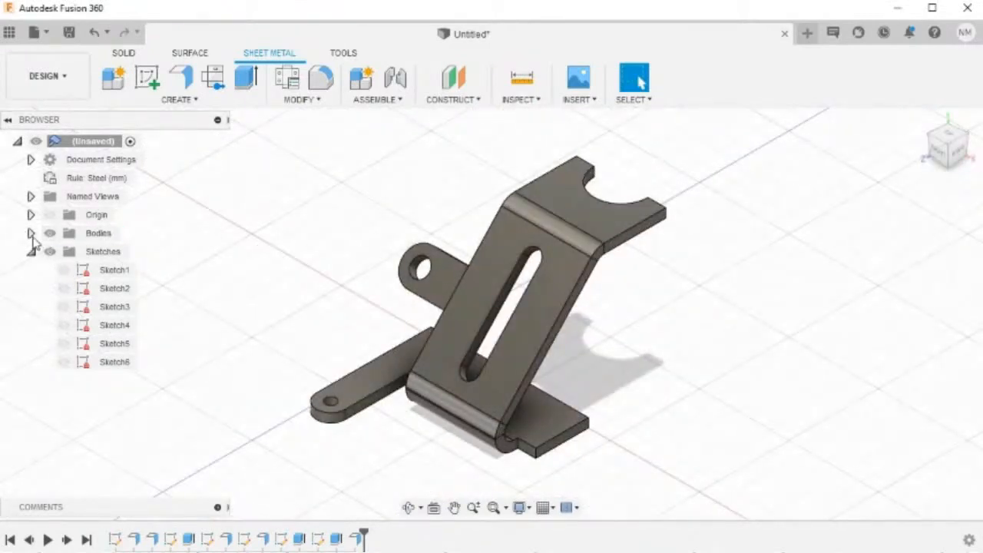
Combine the main bracket body with the side tab body using Join, with the bracket as the target
left_click(31, 234)
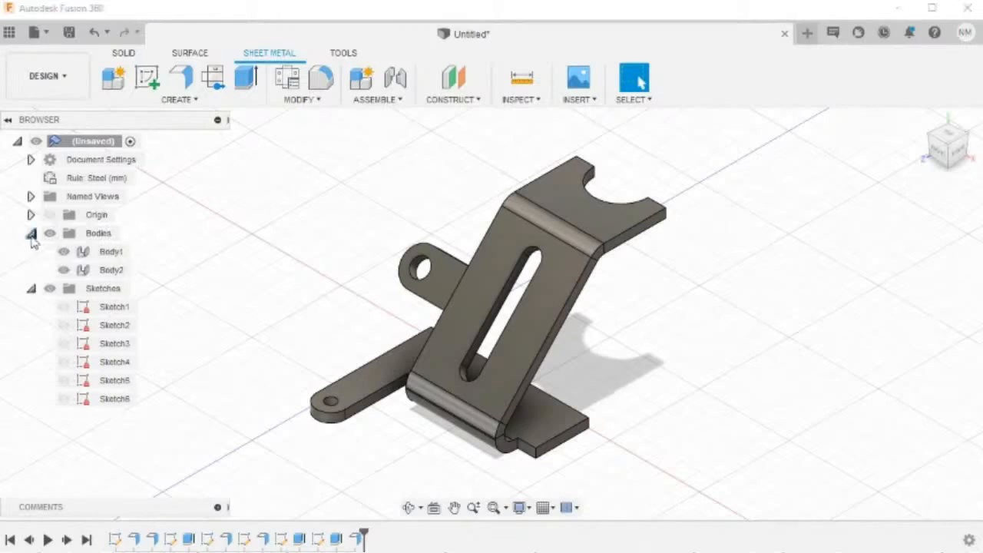
left_click(112, 254)
left_click(111, 272)
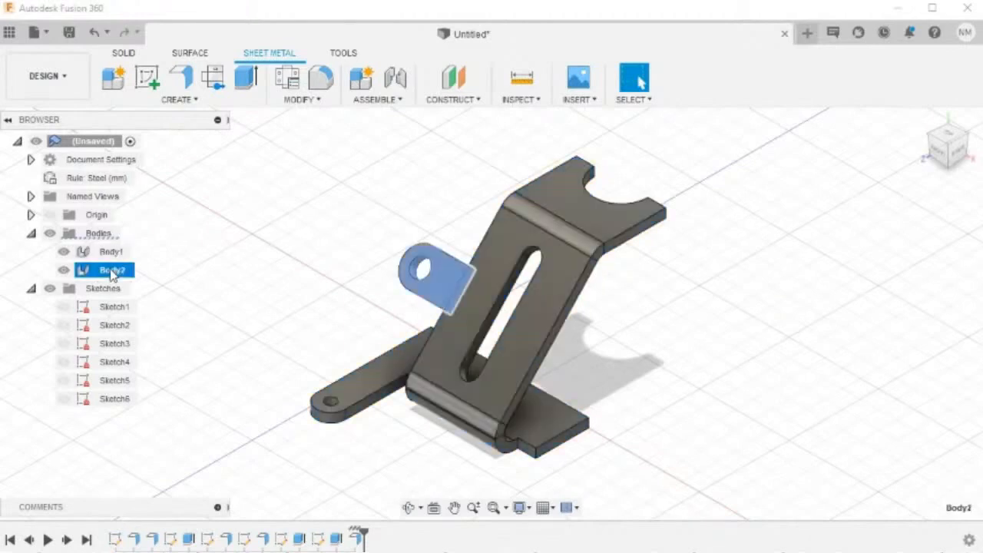
left_click(173, 241)
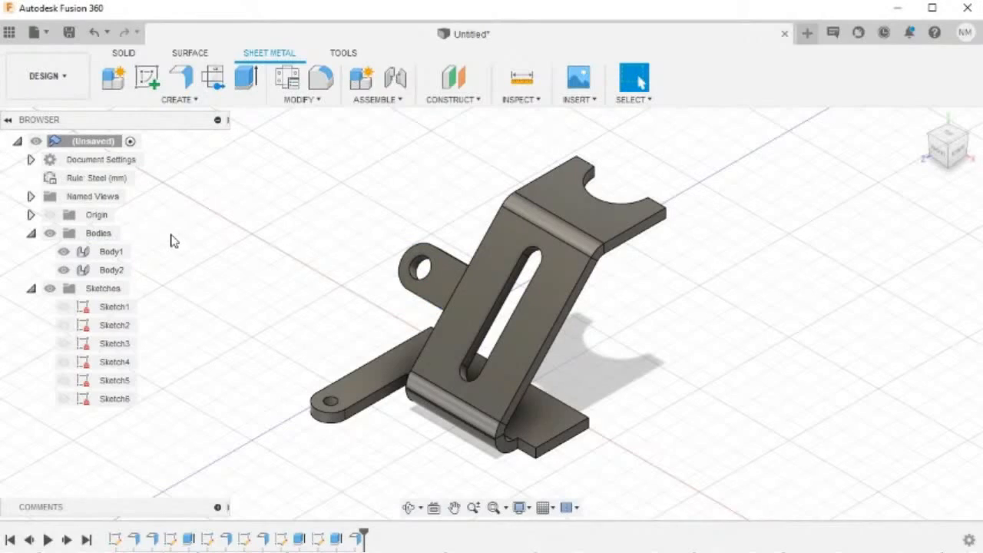
key("s")
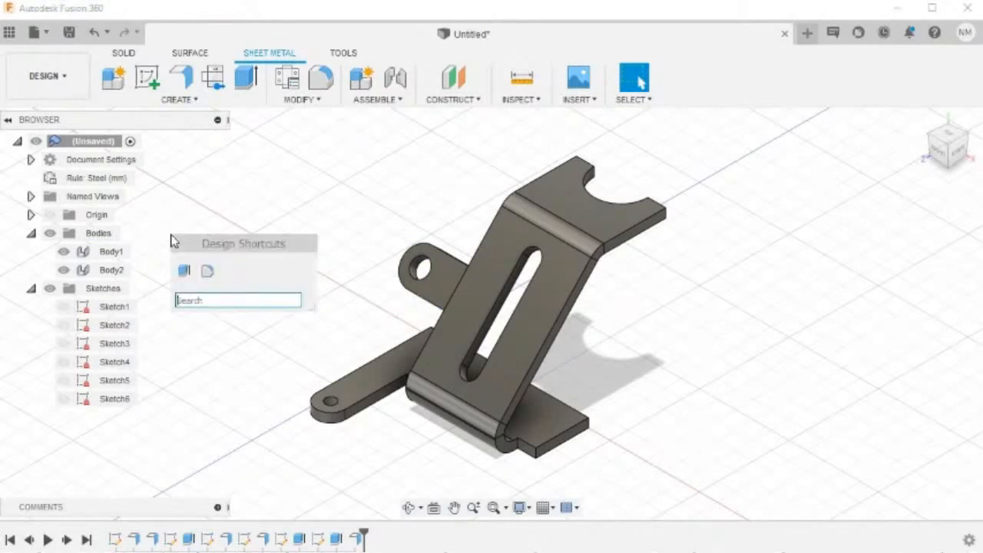
type("c")
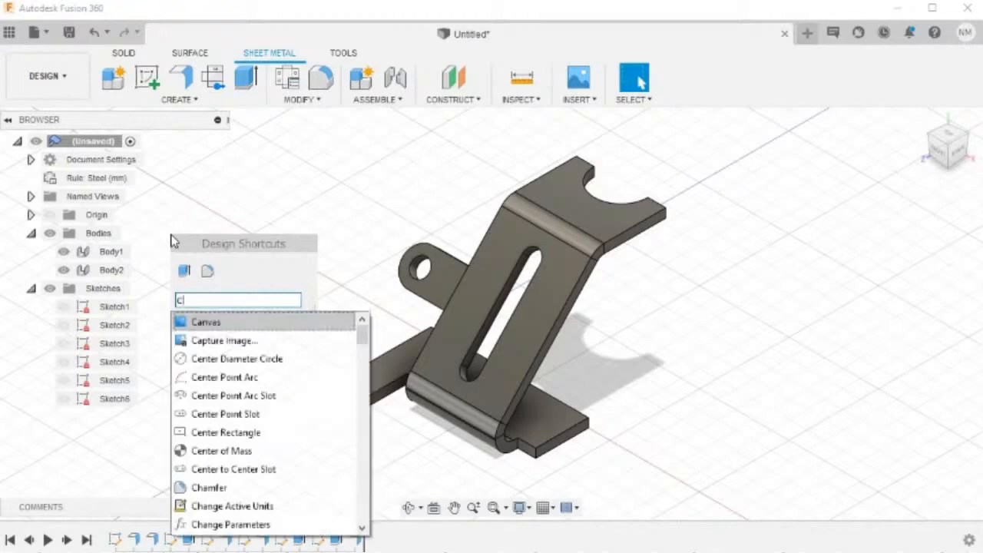
type("om")
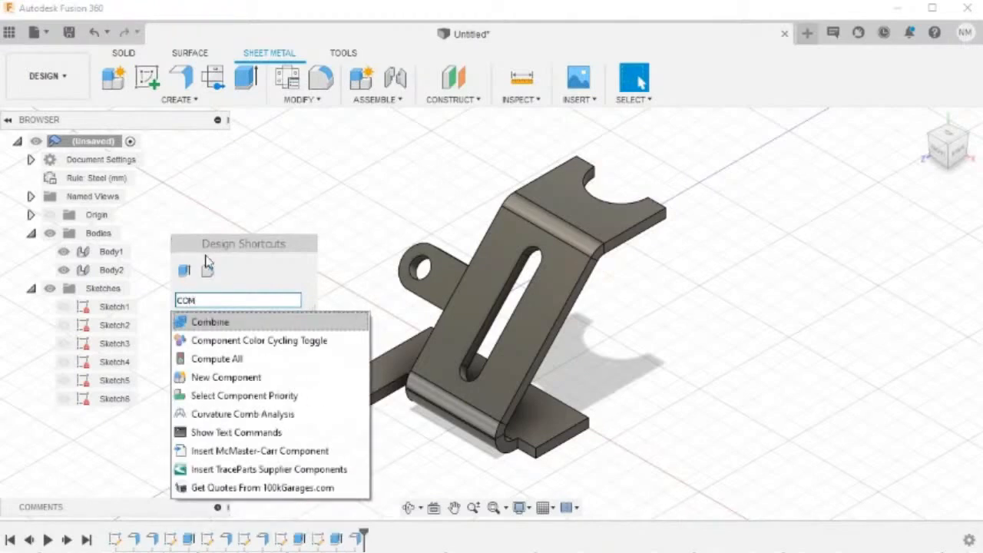
left_click(266, 322)
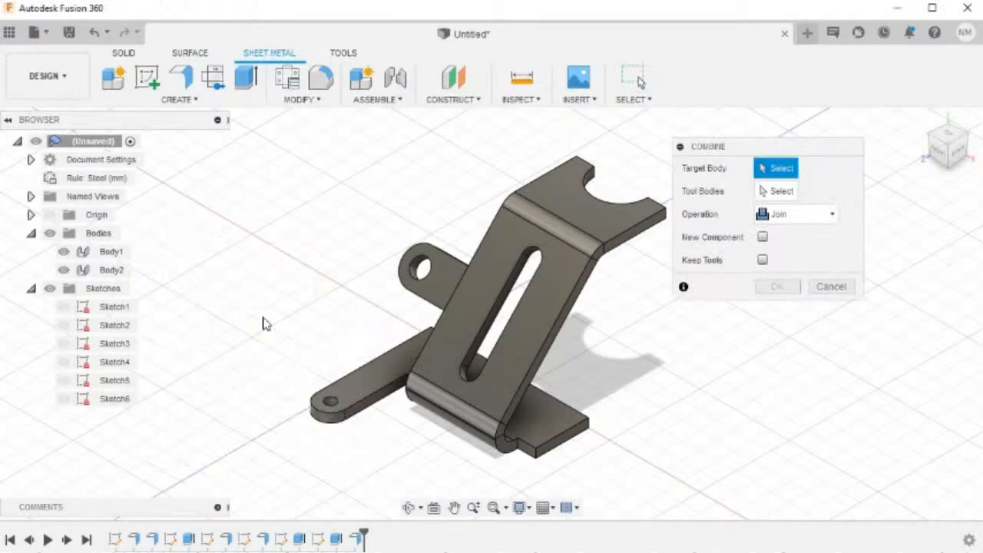
left_click(596, 225)
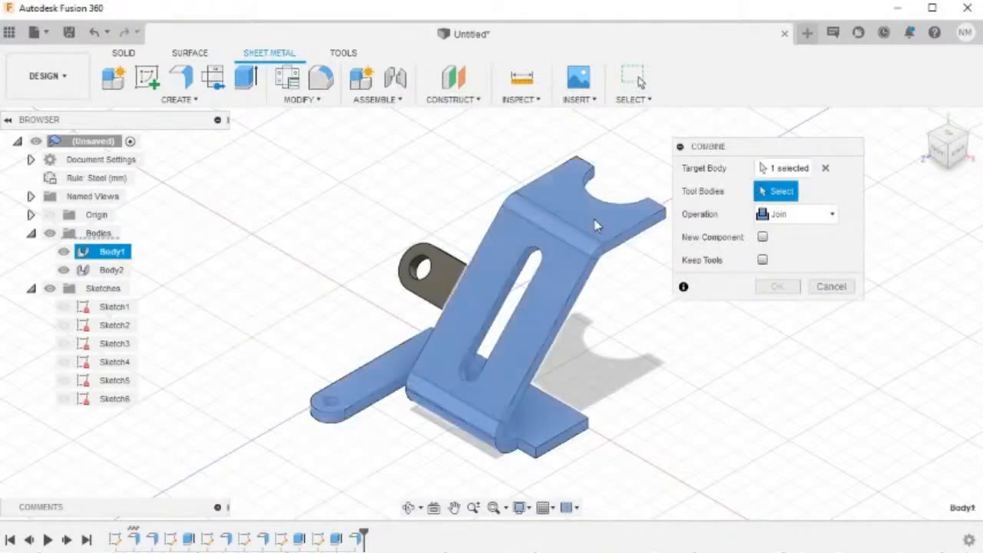
left_click(448, 283)
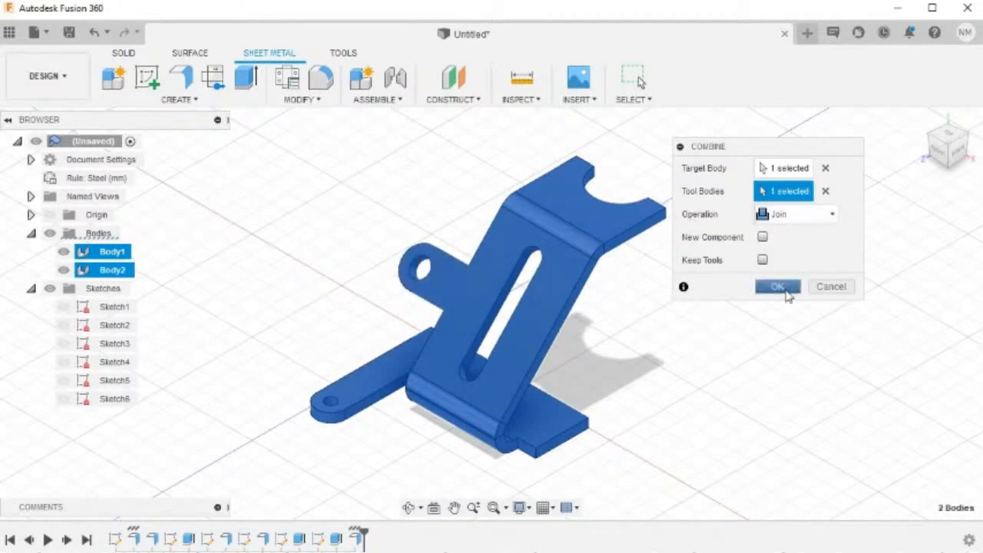
left_click(777, 287)
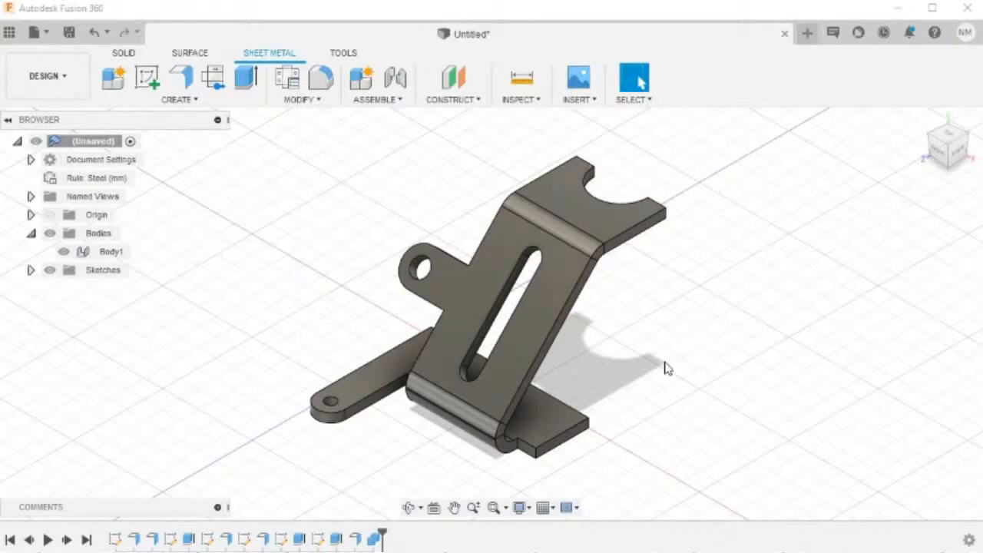
Start a fillet and select the base's inner and outer L corner edges plus the two corner edges at its short end
key("f")
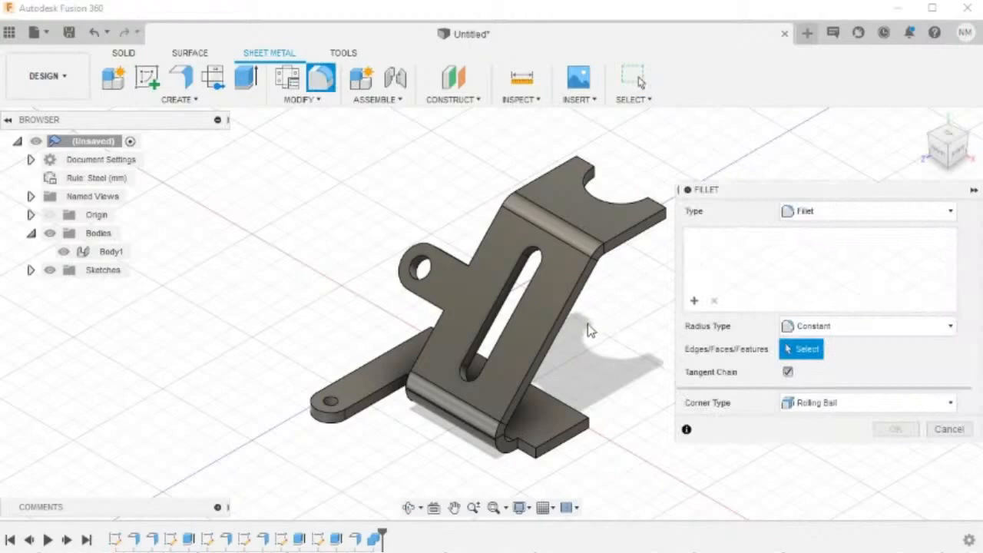
scroll(588, 325, "up", 2)
middle_click_drag(582, 351, 330, 356)
scroll(332, 361, "up", 3)
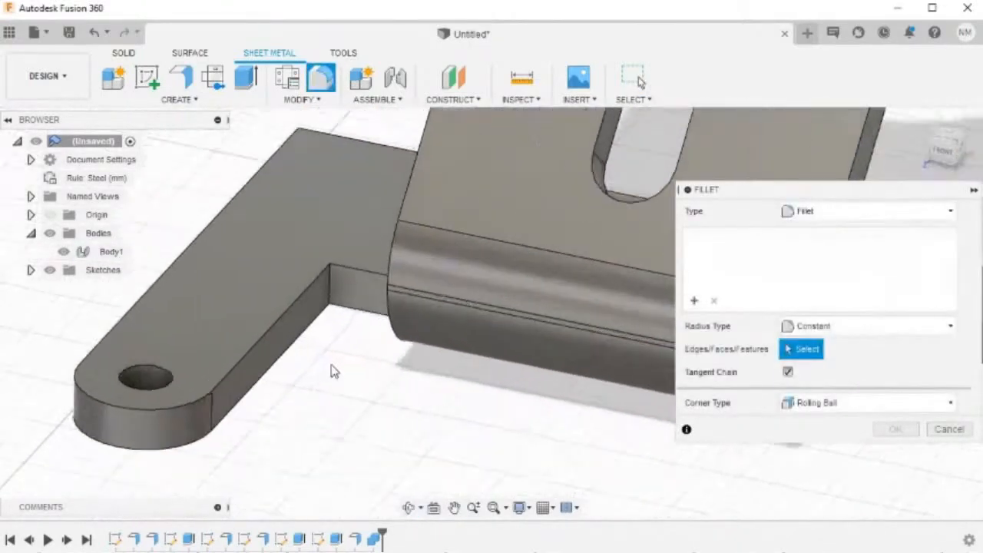
left_click(332, 296)
scroll(439, 445, "down", 3)
middle_click_drag(439, 446, 331, 384, "shift")
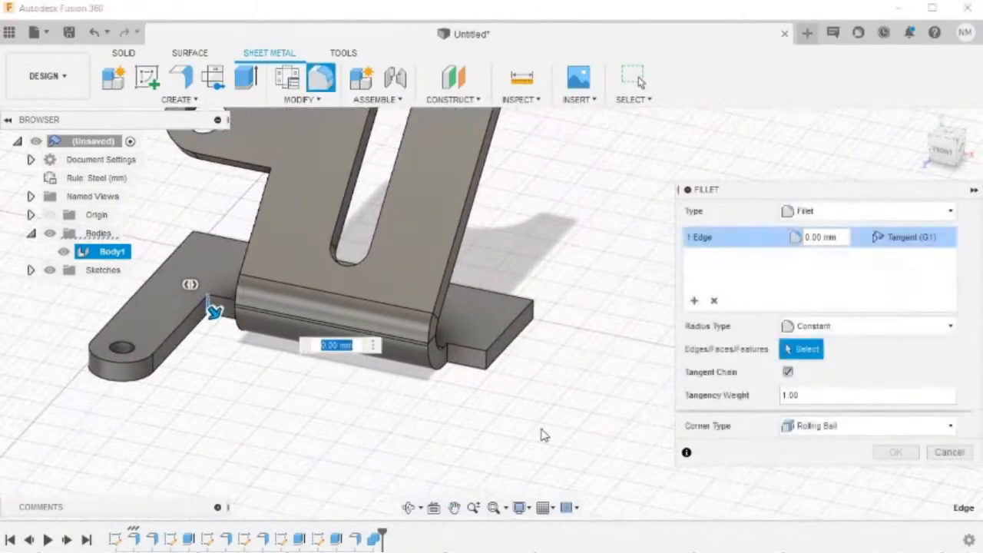
middle_click_drag(544, 433, 489, 421, "shift")
left_click(538, 360)
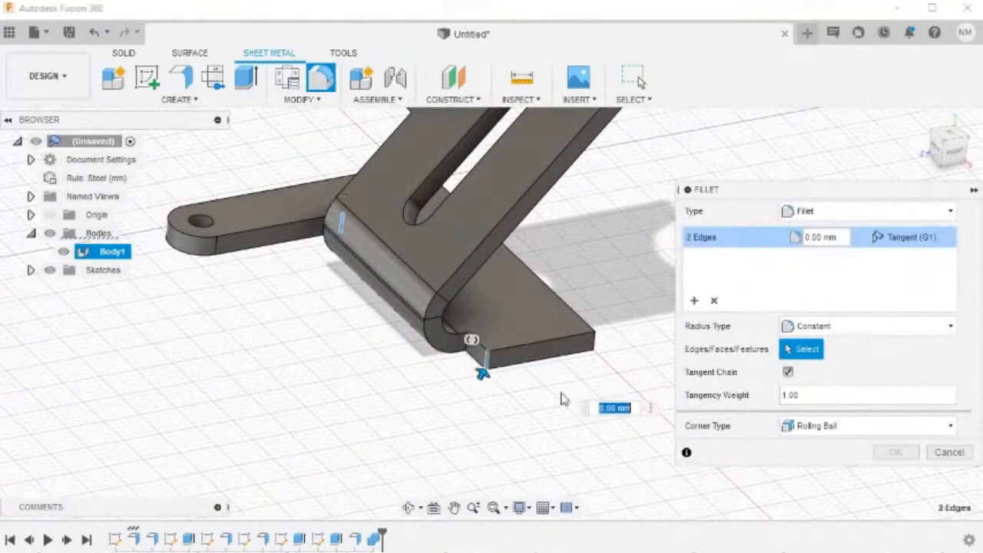
middle_click_drag(561, 398, 329, 371, "shift")
left_click(624, 375)
middle_click_drag(485, 345, 509, 422, "shift")
left_click(398, 298)
Add the two outer corner edges of the upper cutout flange and fillet all selected edges with a 2 mm radius
scroll(513, 431, "up", 6)
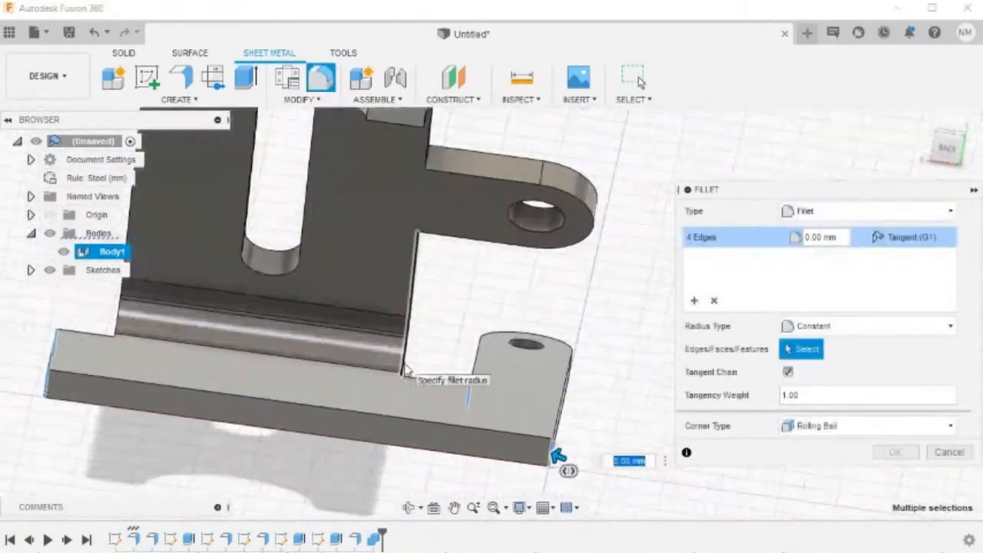
scroll(510, 398, "down", 2)
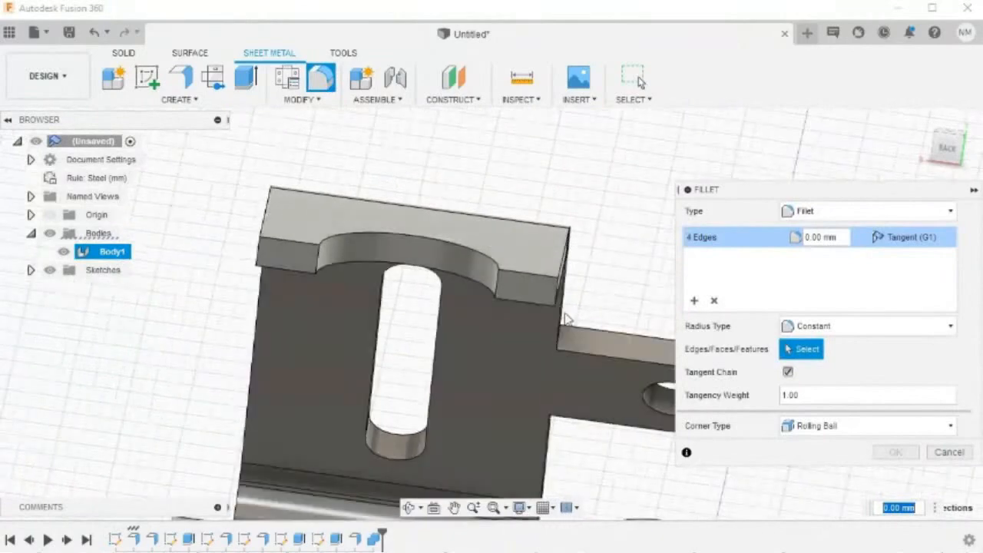
left_click(552, 305)
middle_click_drag(550, 311, 496, 338, "shift")
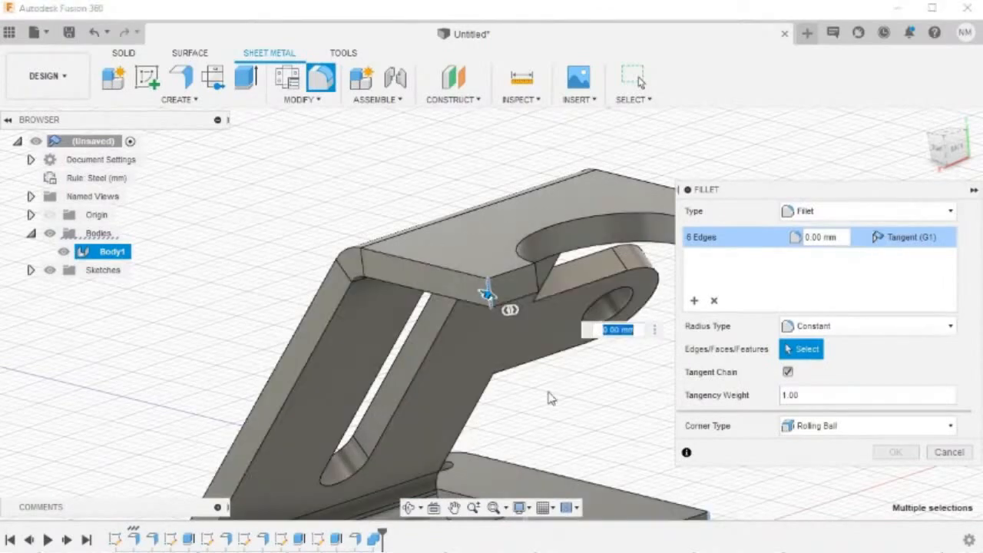
scroll(548, 398, "down", 2)
middle_click_drag(548, 410, 508, 367)
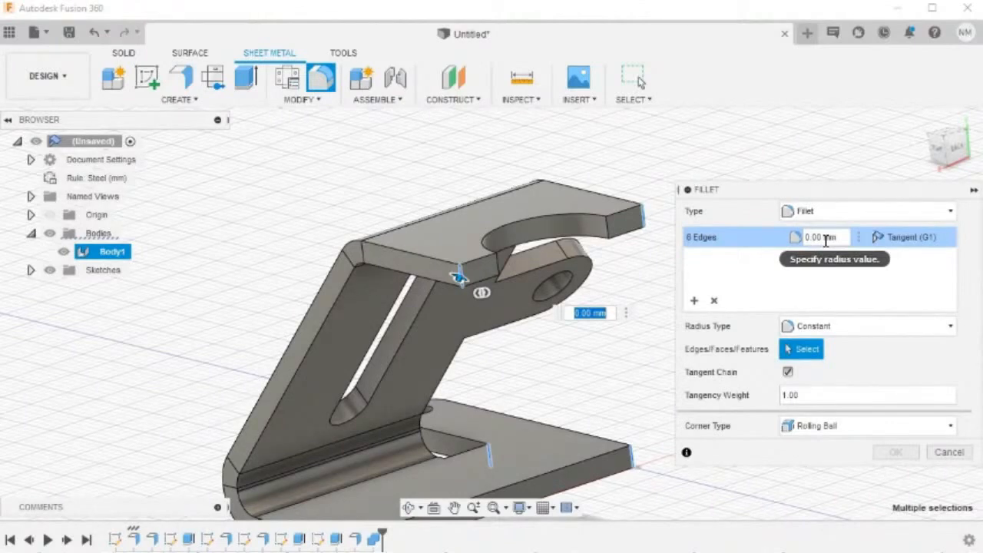
type("2")
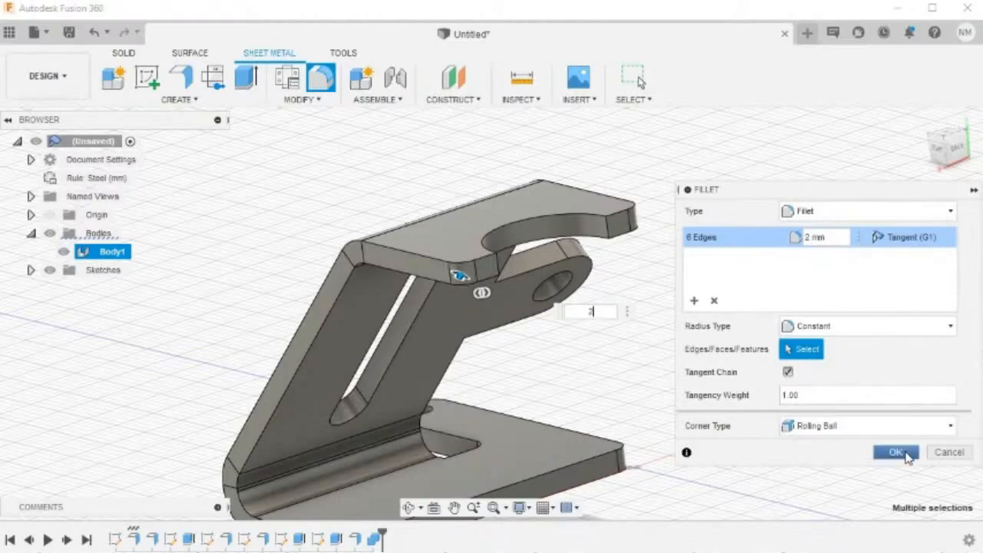
left_click(896, 453)
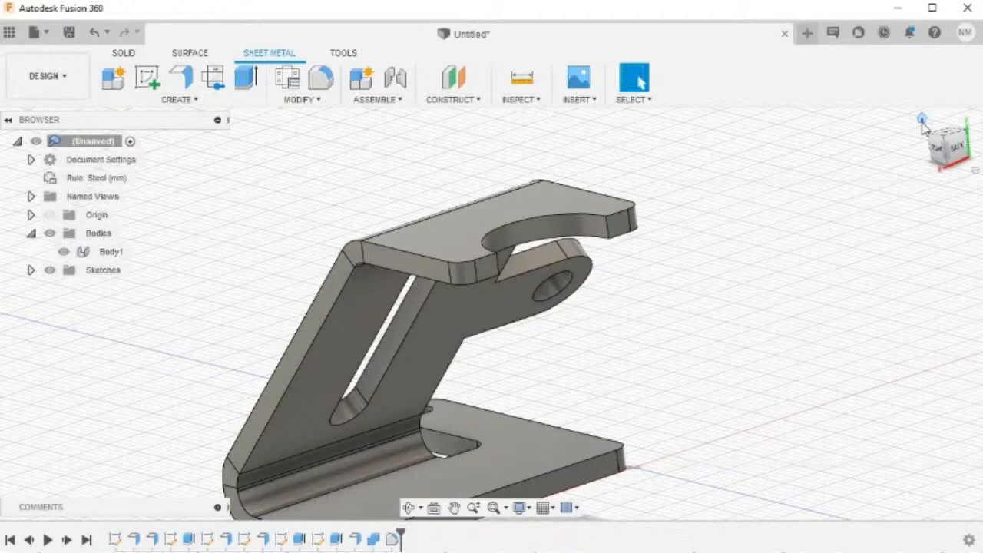
left_click(923, 121)
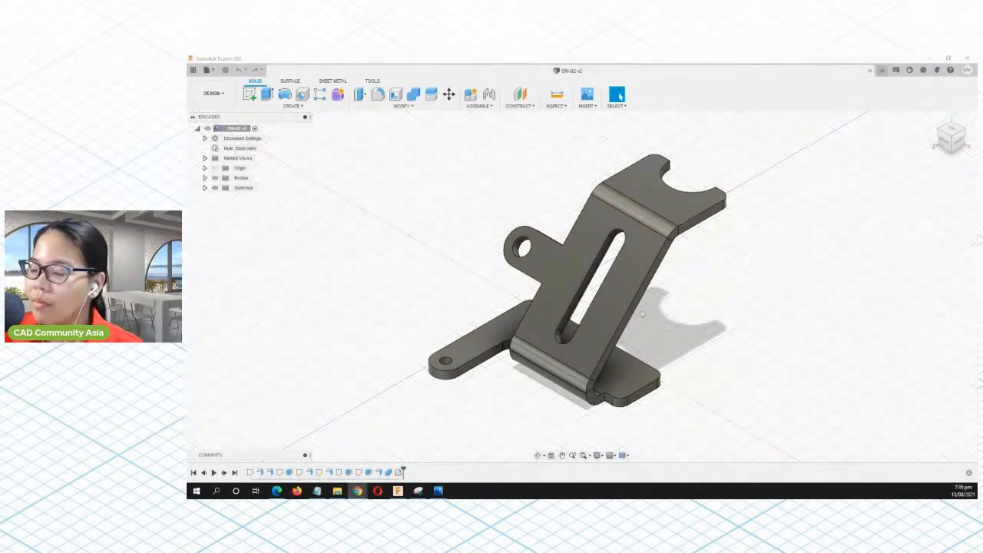
middle_click_drag(678, 281, 574, 367, "shift")
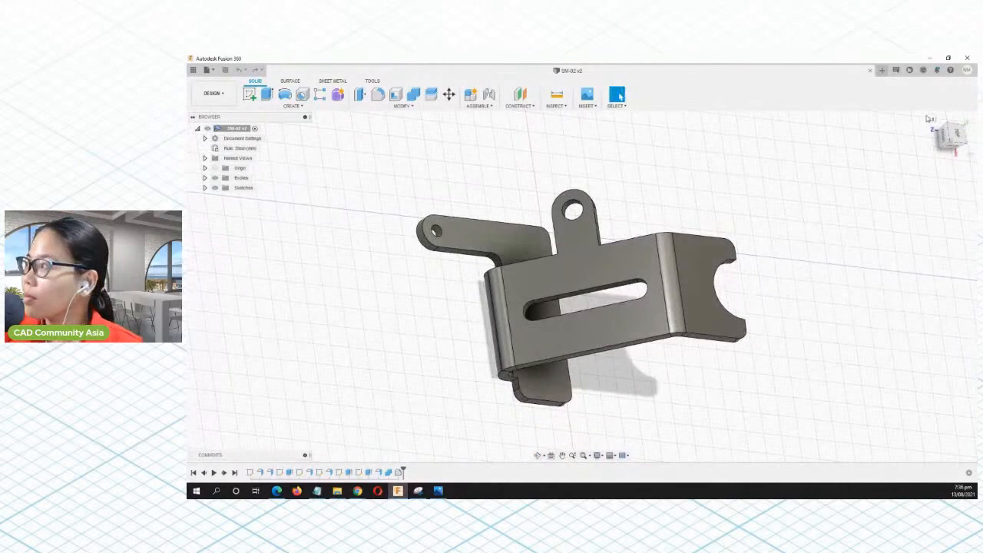
left_click(933, 118)
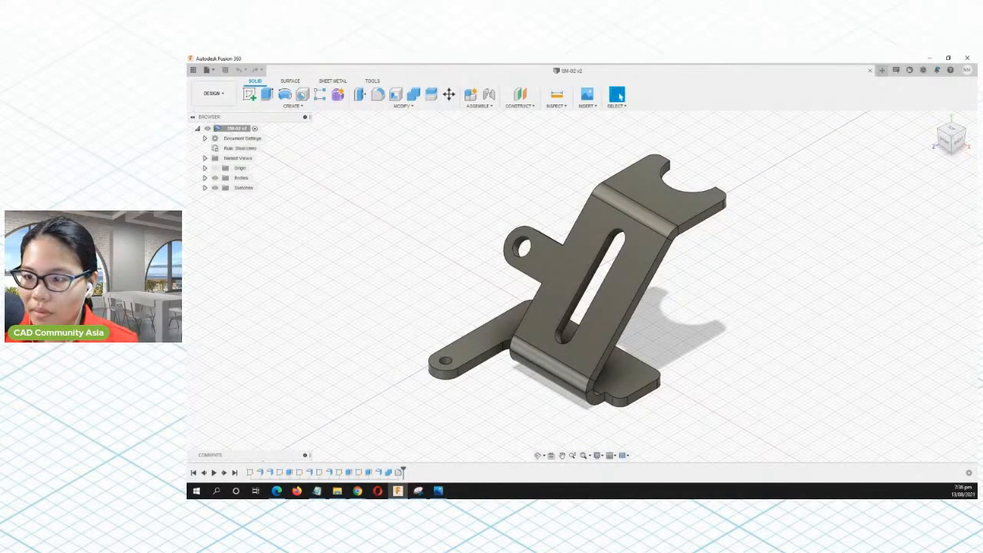
left_click(357, 491)
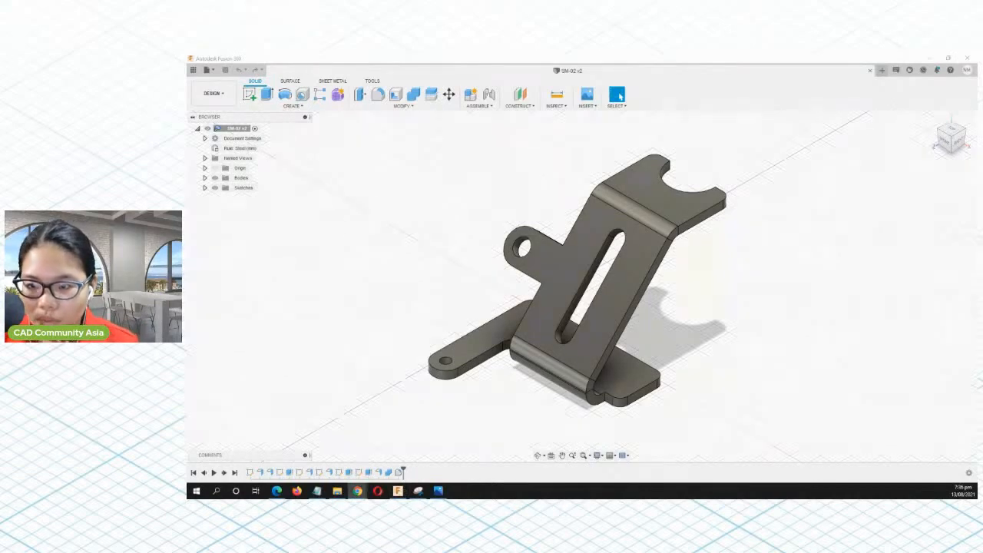
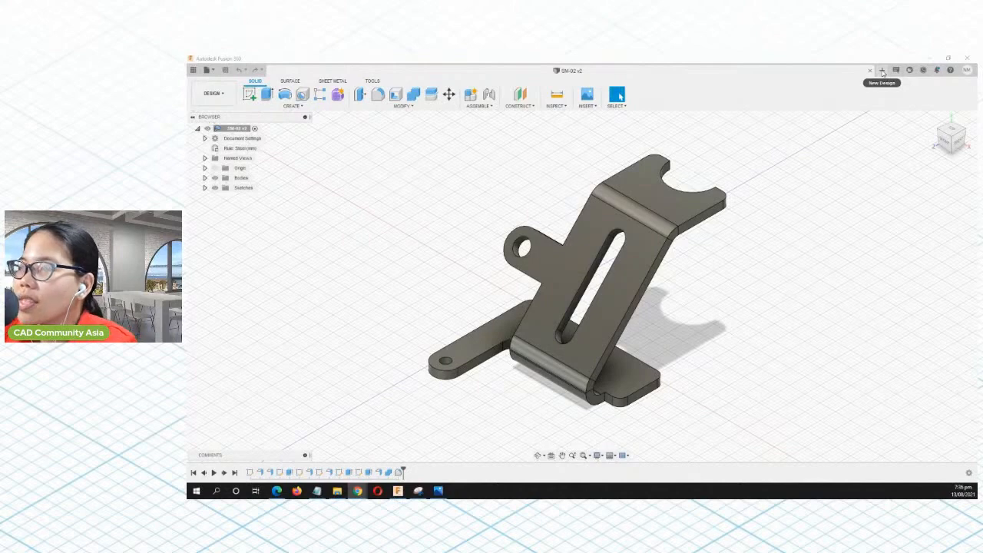
Create a new design and start a sketch on the horizontal origin plane
left_click(883, 70)
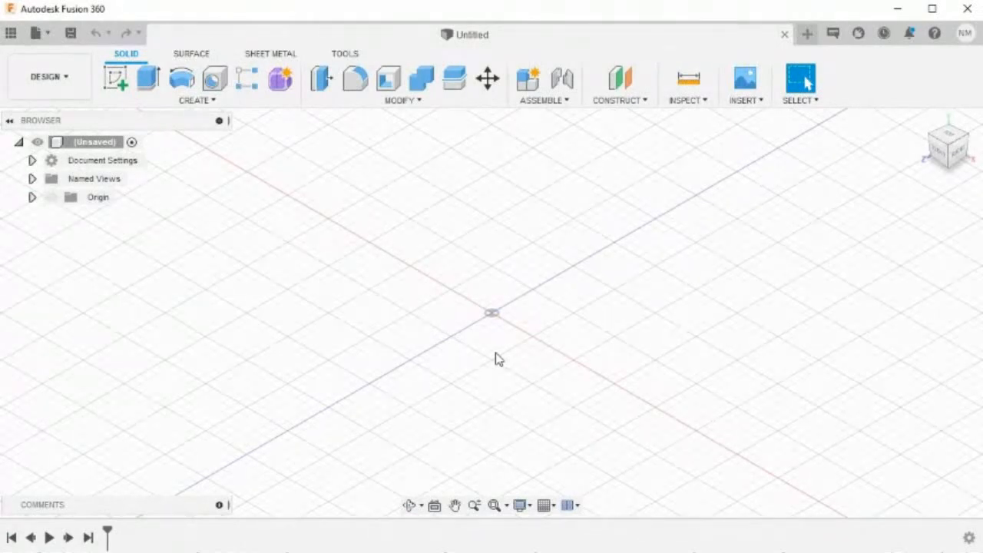
left_click(116, 83)
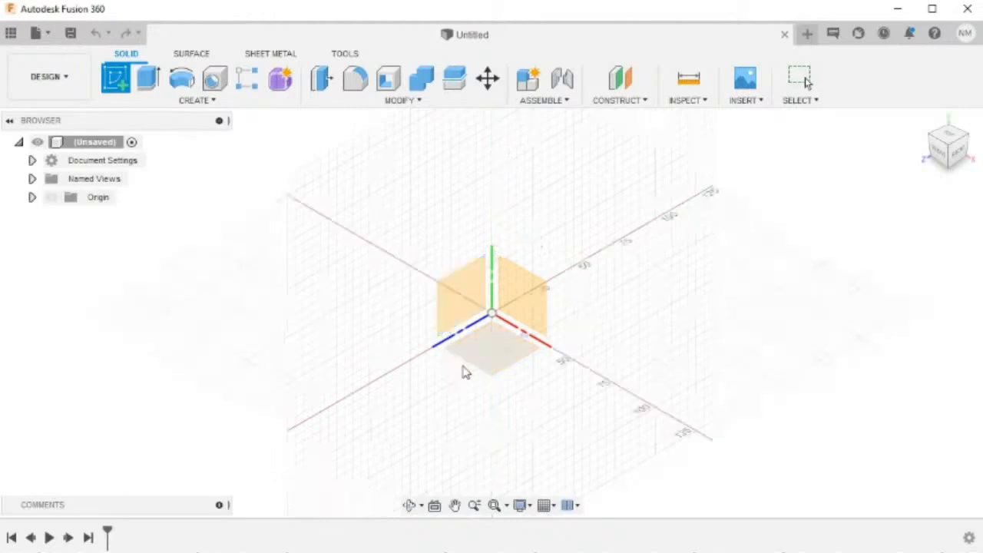
left_click(507, 363)
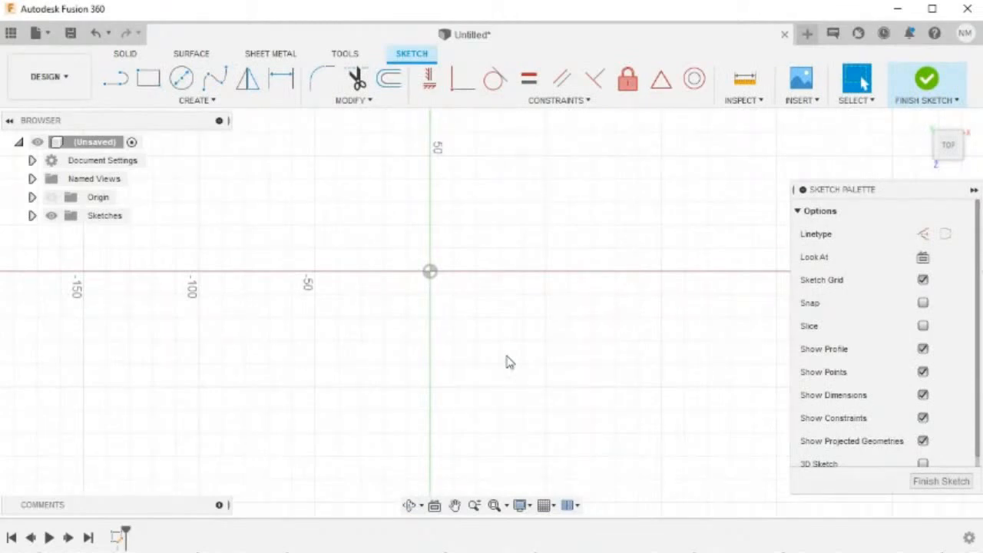
Sketch a center rectangle on the origin, 100 mm wide and 50 mm high
key("r")
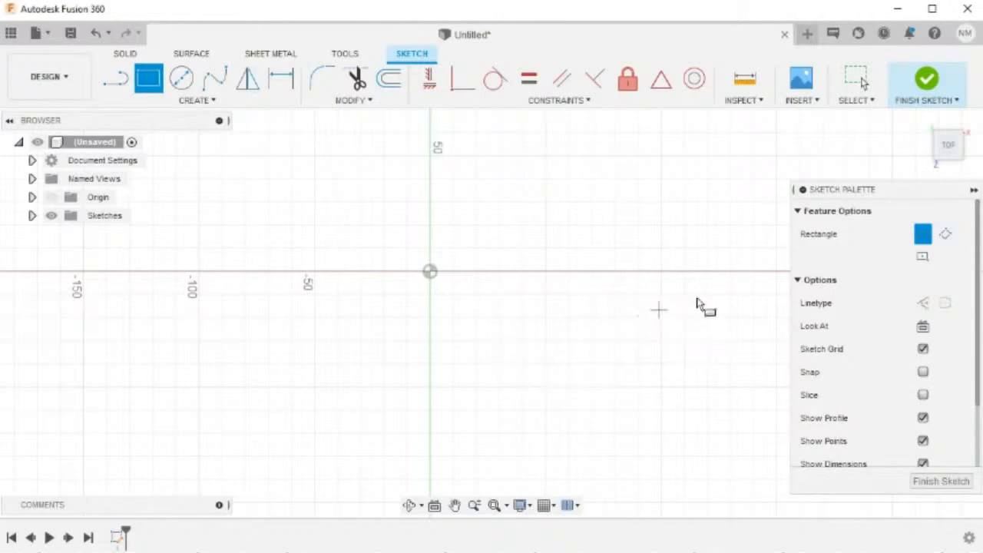
left_click(922, 258)
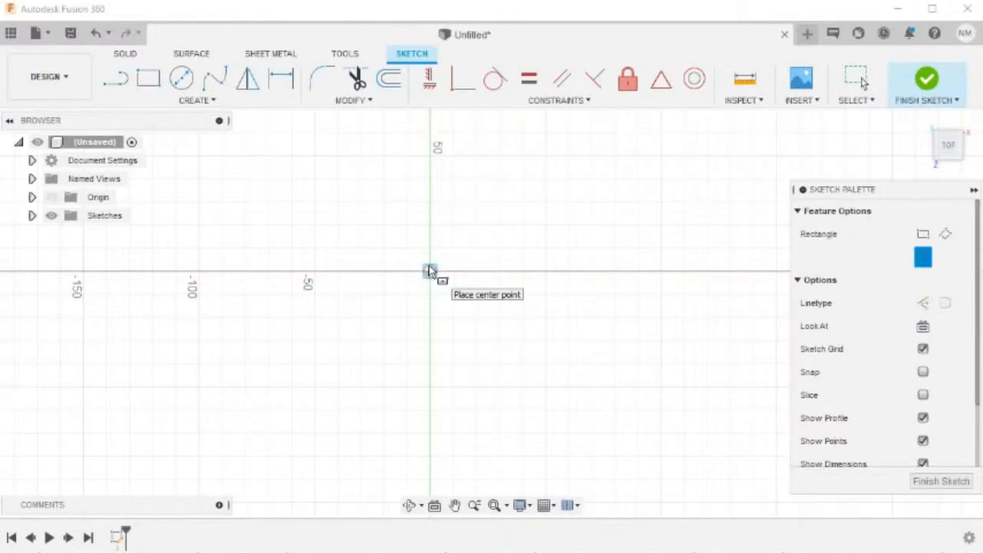
left_click(430, 271)
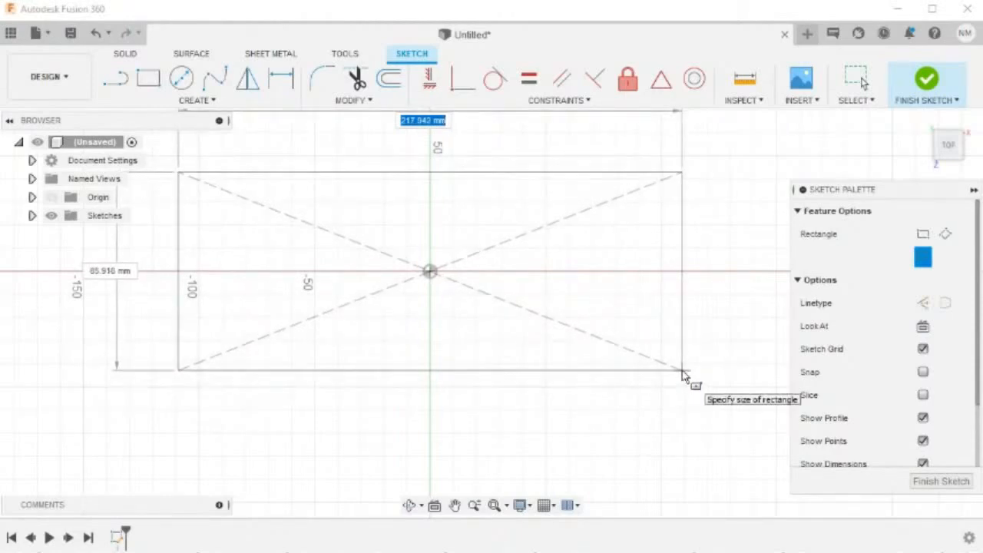
type("100")
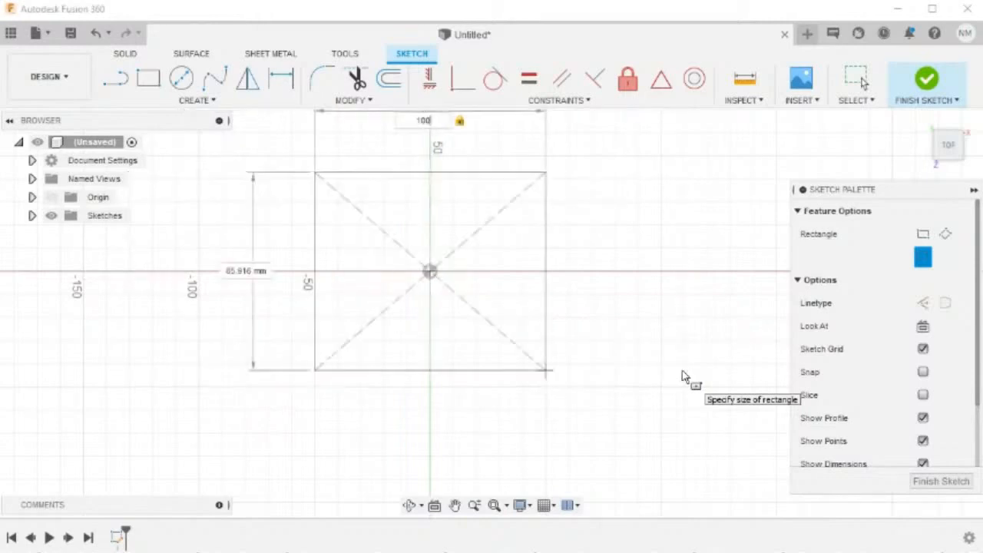
key("Tab")
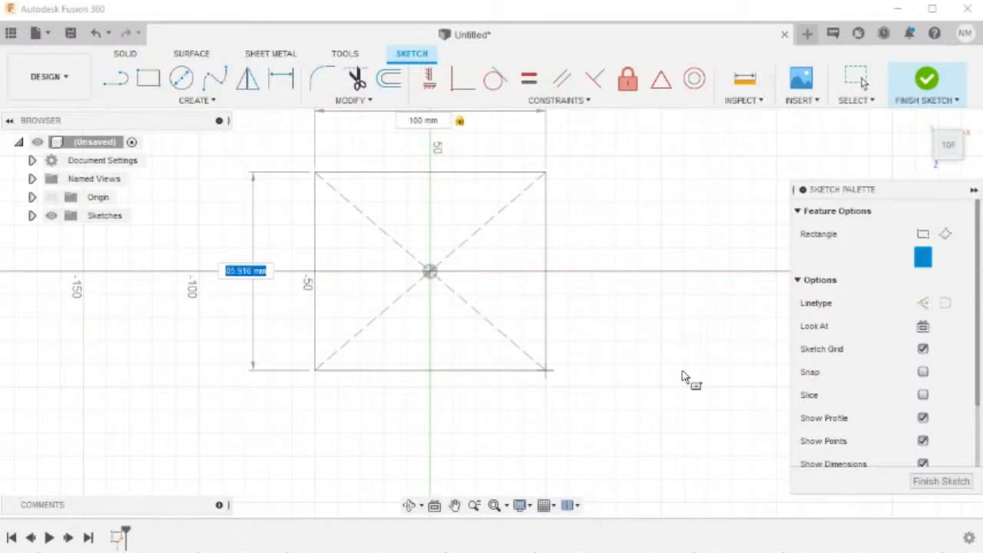
type("50")
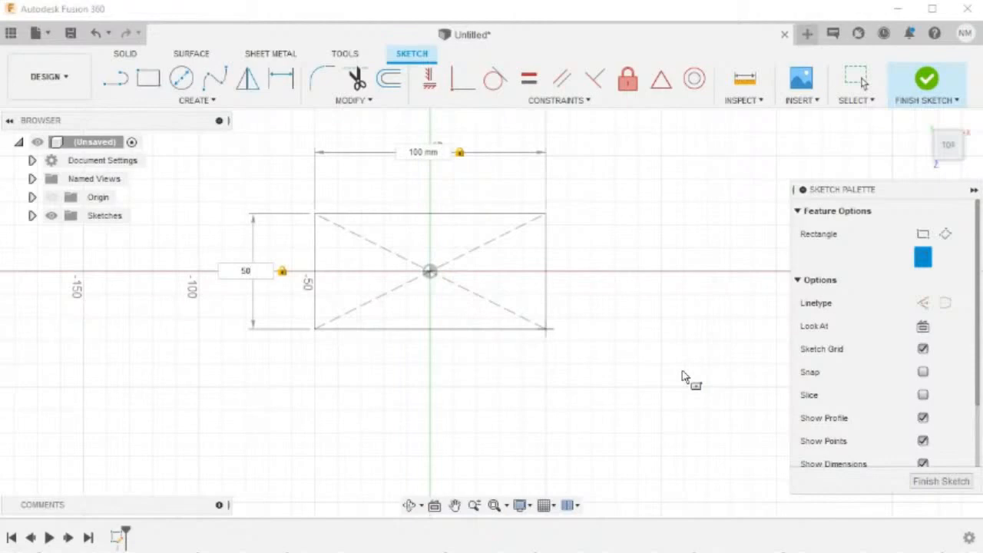
key("Return")
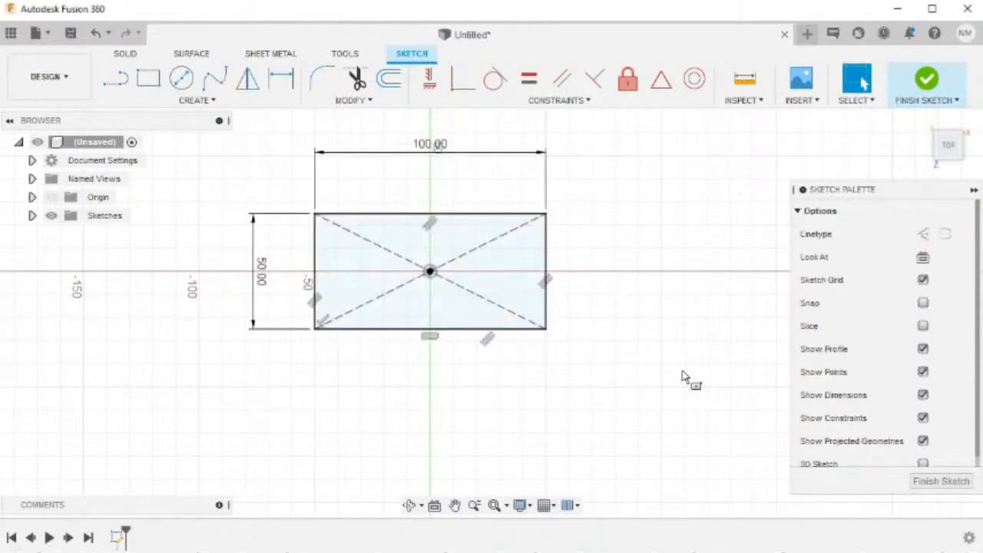
Draw a 9 mm diameter circle centered on the upper half of the rectangle's left edge
scroll(438, 342, "up", 4)
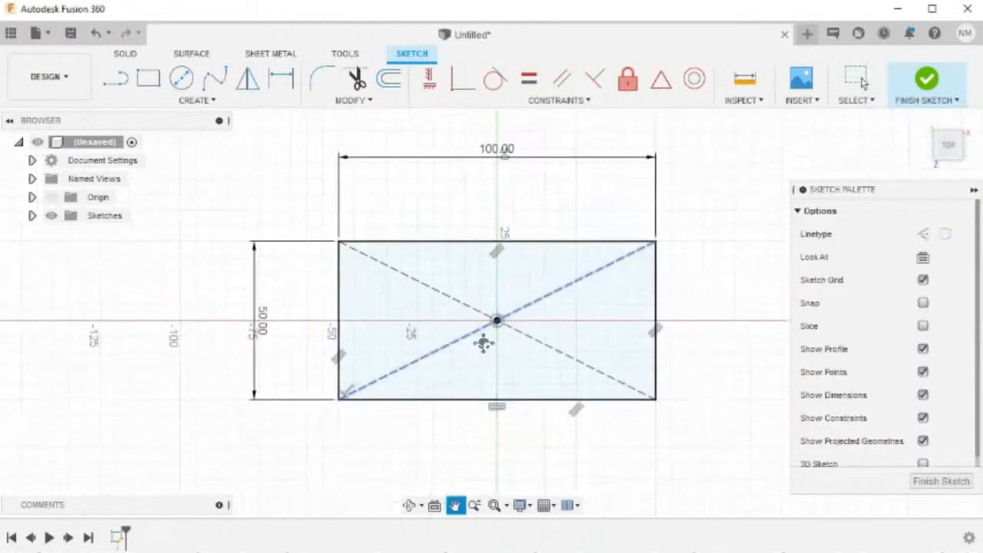
middle_click_drag(526, 343, 544, 335)
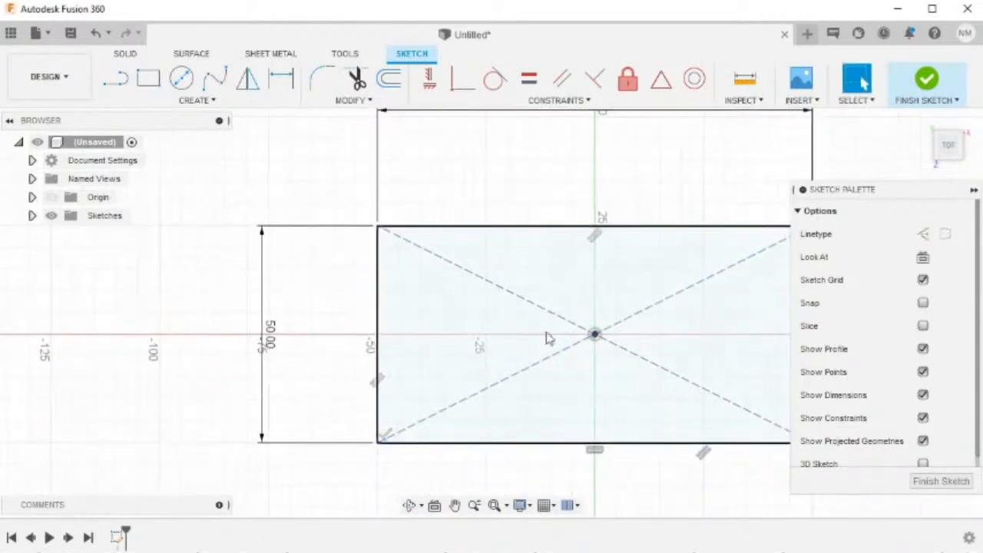
key("c")
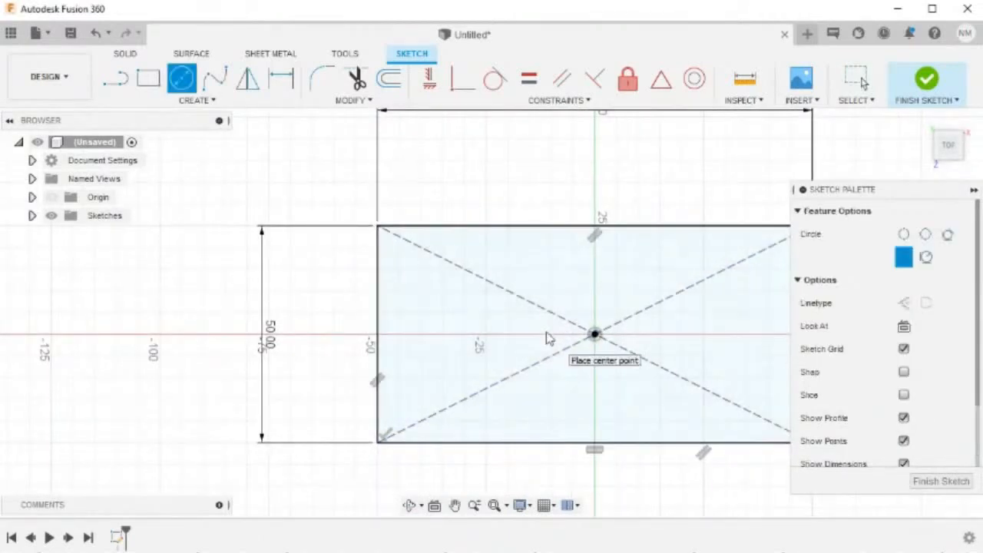
left_click(377, 285)
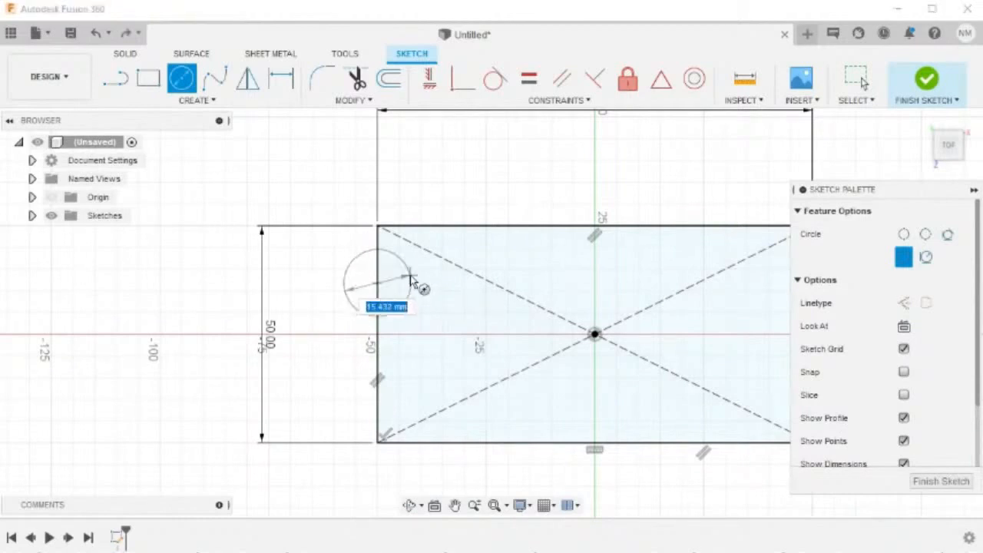
type("9")
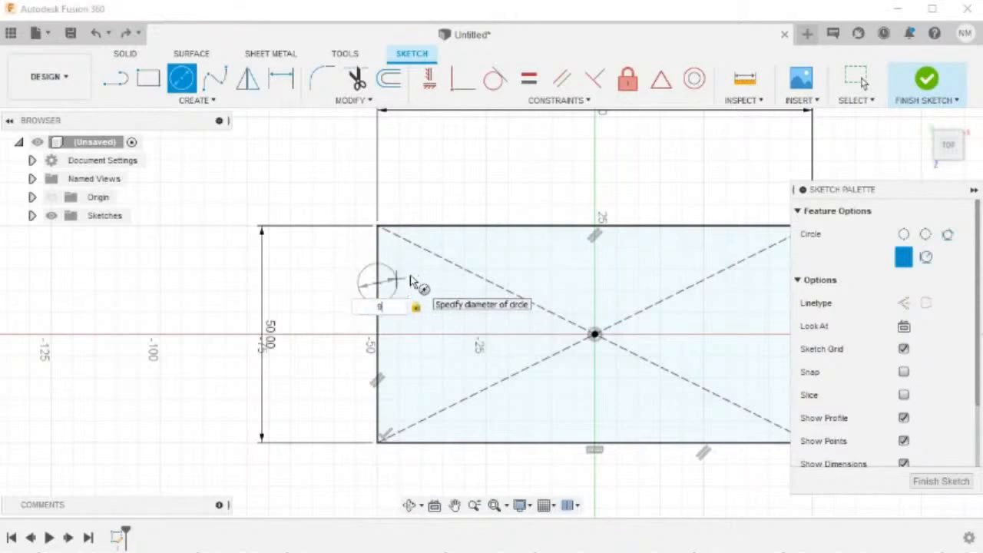
key("Return")
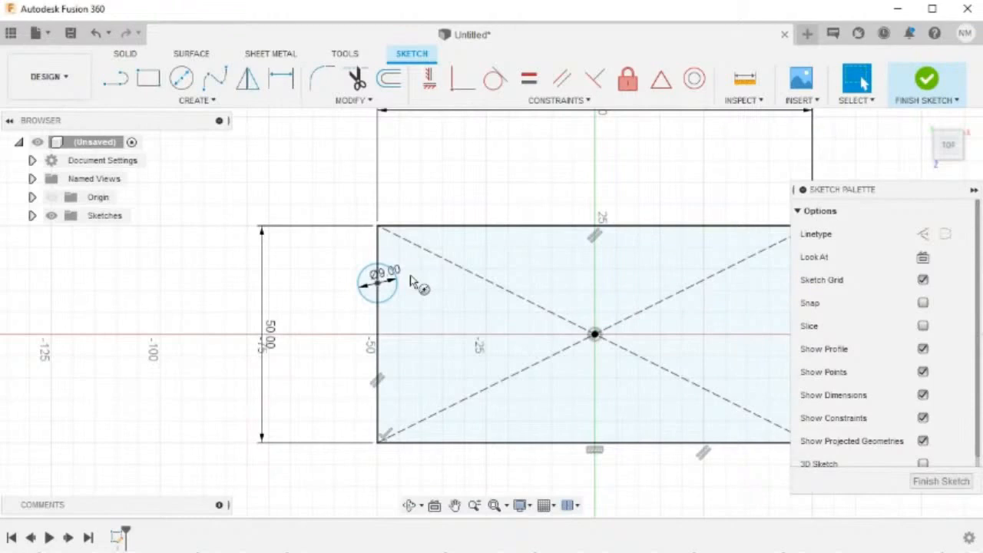
Draw a concentric 5 mm diameter circle inside the 9 mm circle
key("c")
scroll(413, 282, "up", 4)
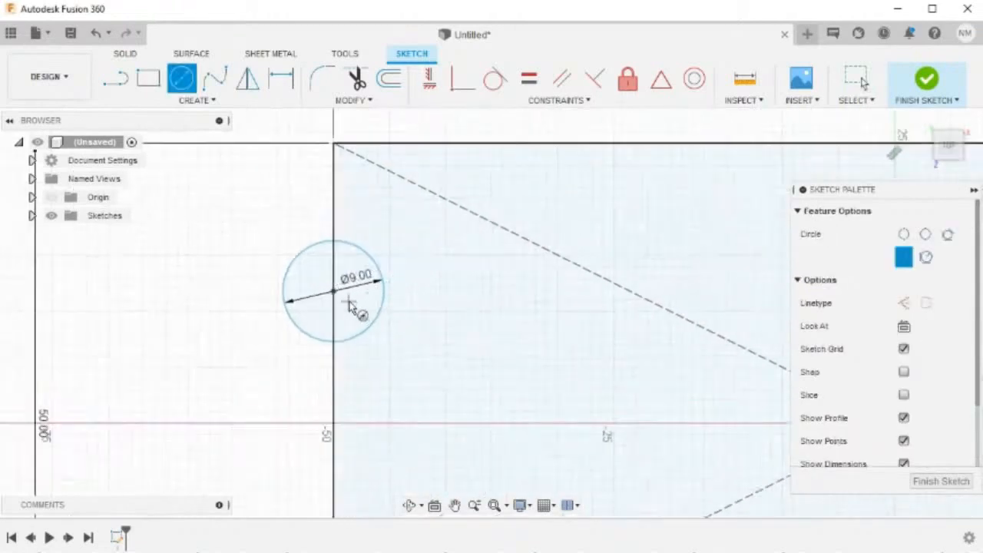
left_click(332, 292)
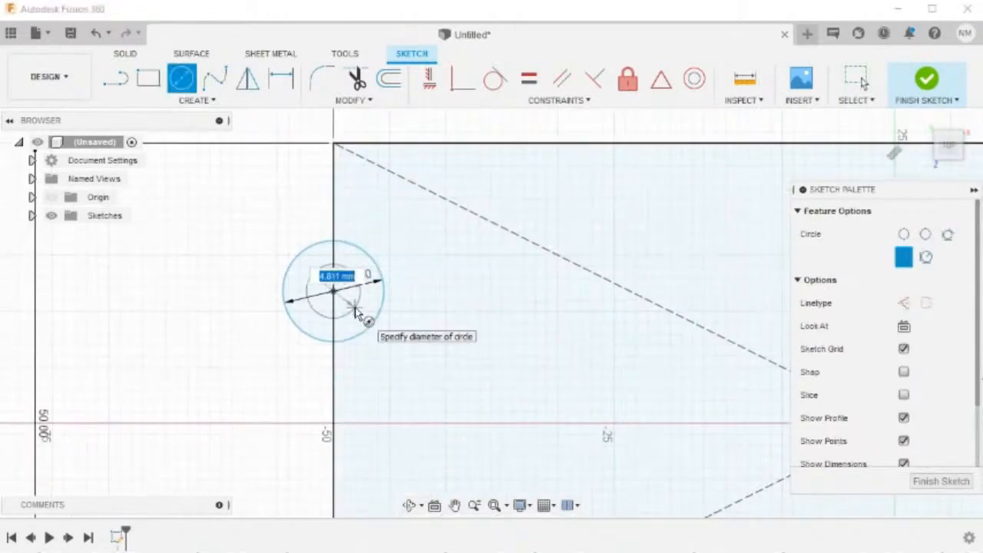
type("5")
key("Return")
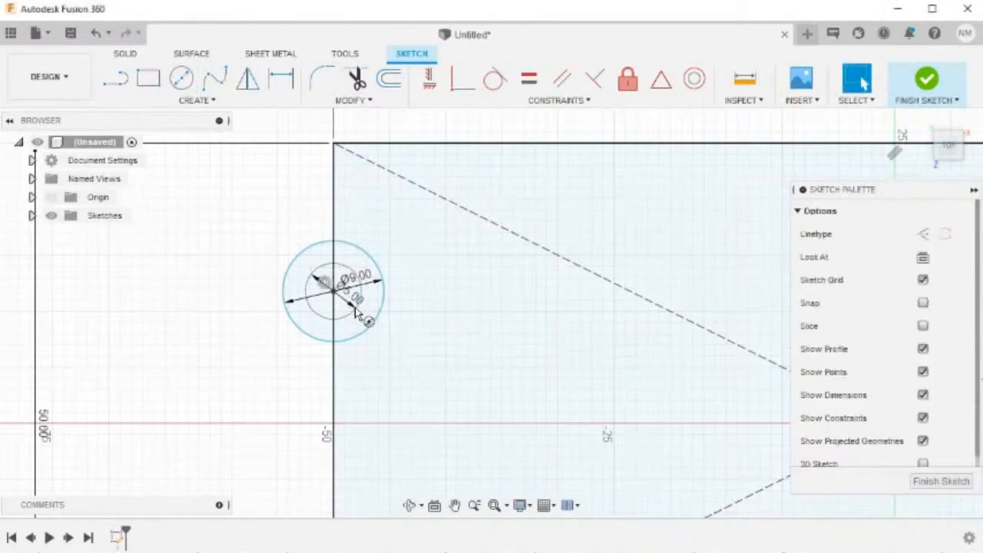
Move the 5 mm and 9 mm diameter dimensions clear of the circles, outside the rectangle's left edge
scroll(350, 299, "down", 2)
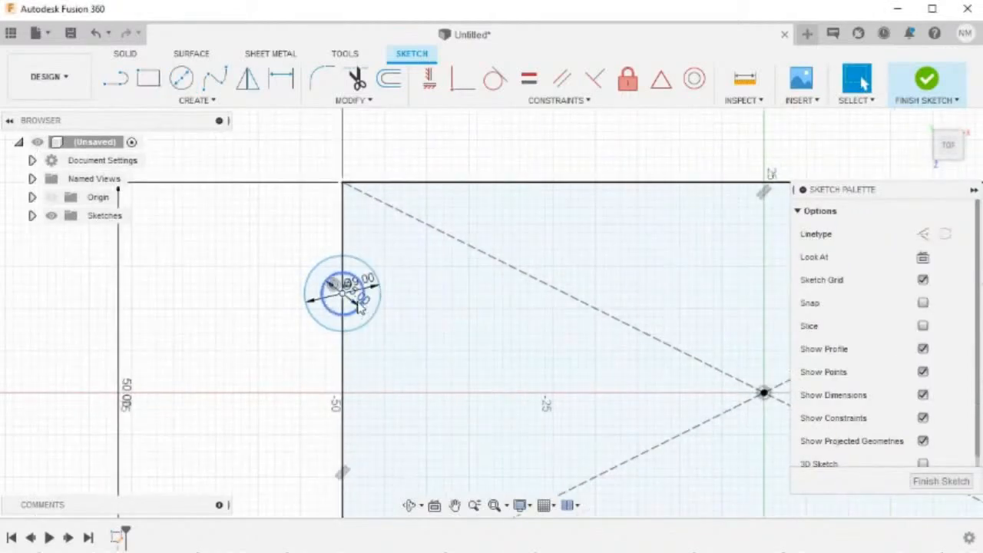
left_click_drag(375, 296, 260, 207)
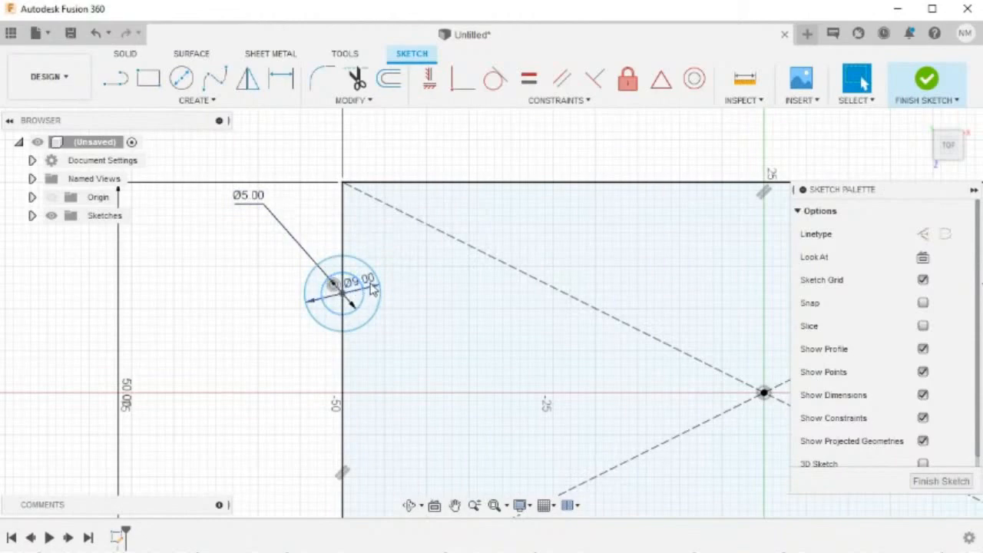
left_click_drag(338, 293, 280, 240)
scroll(496, 415, "down", 5)
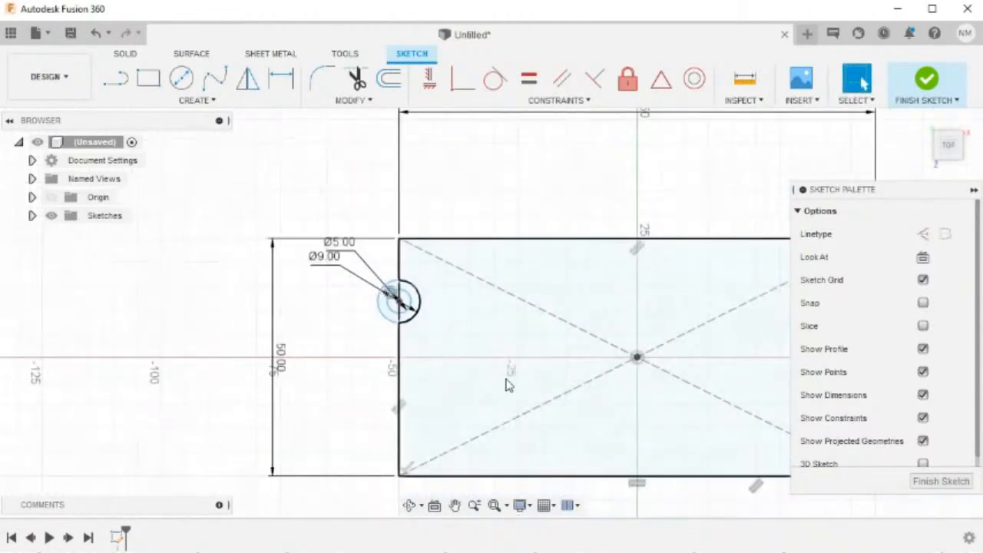
Dimension the vertical distance between the origin and the circles' center as 12.5 mm
key("d")
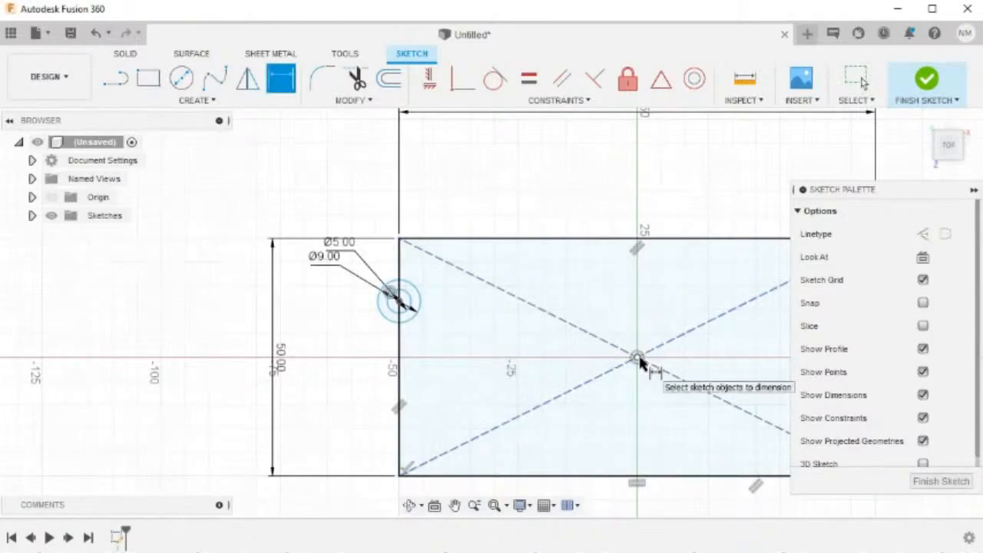
left_click(638, 359)
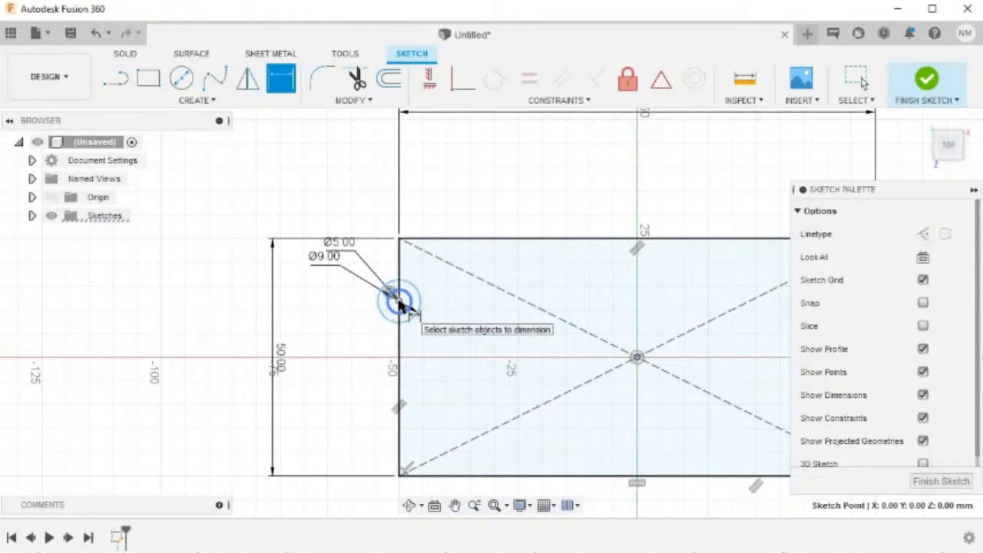
left_click(399, 302)
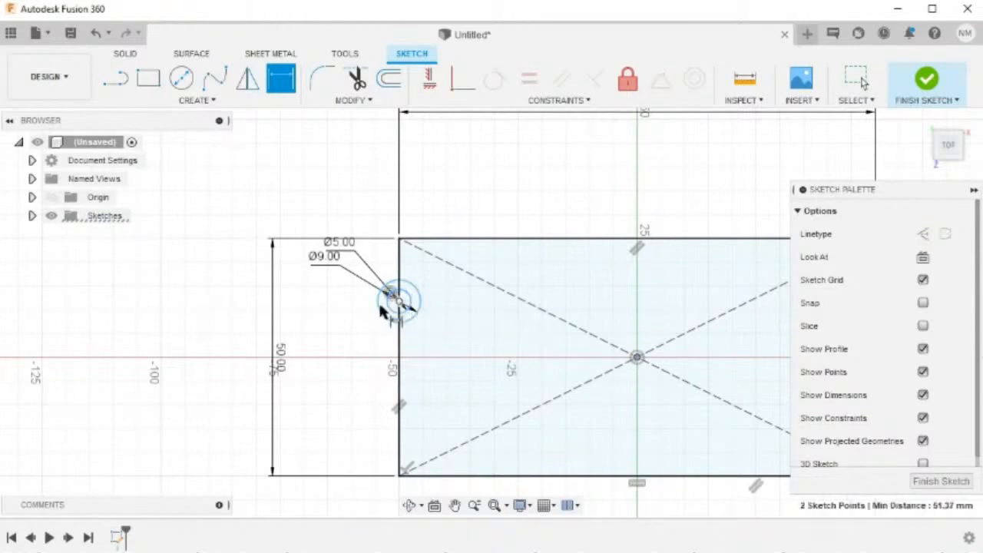
left_click(178, 311)
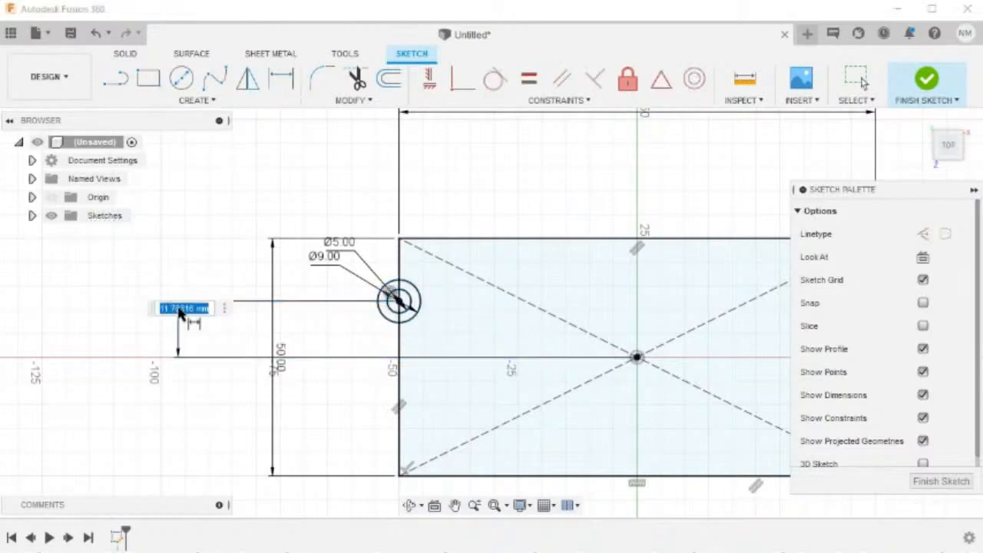
type("32")
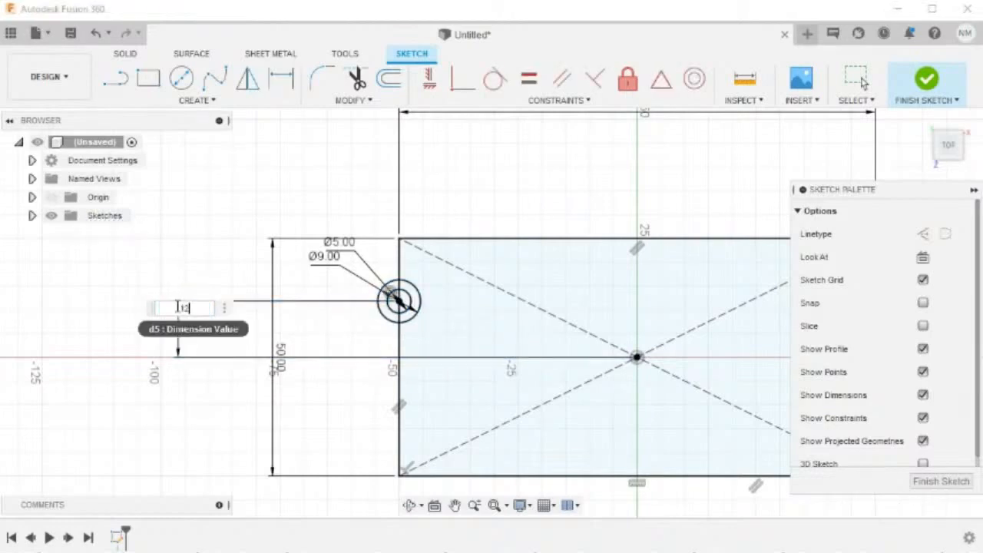
type(".5")
key("Return")
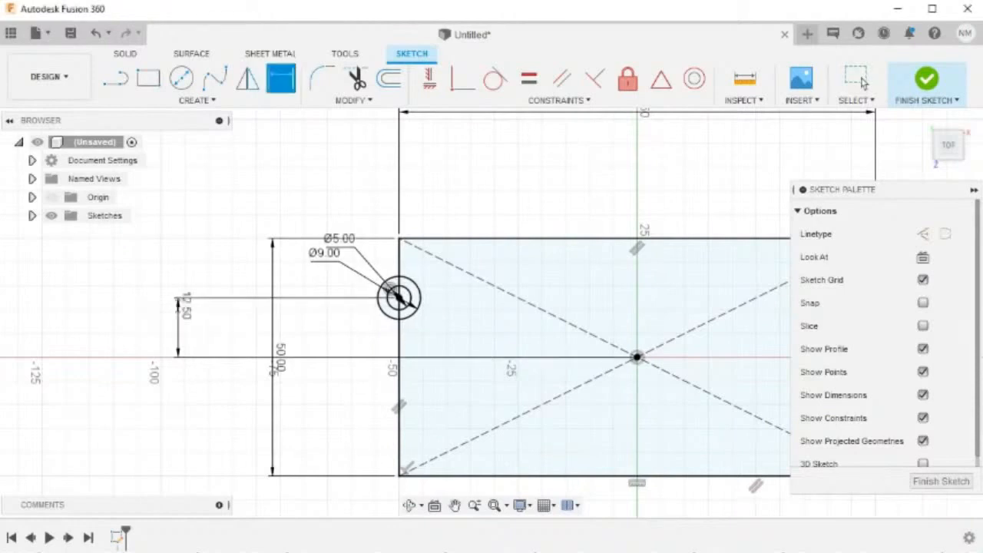
Finish the sketch and return to the isometric home view
middle_click_drag(579, 398, 442, 371)
scroll(443, 371, "down", 1)
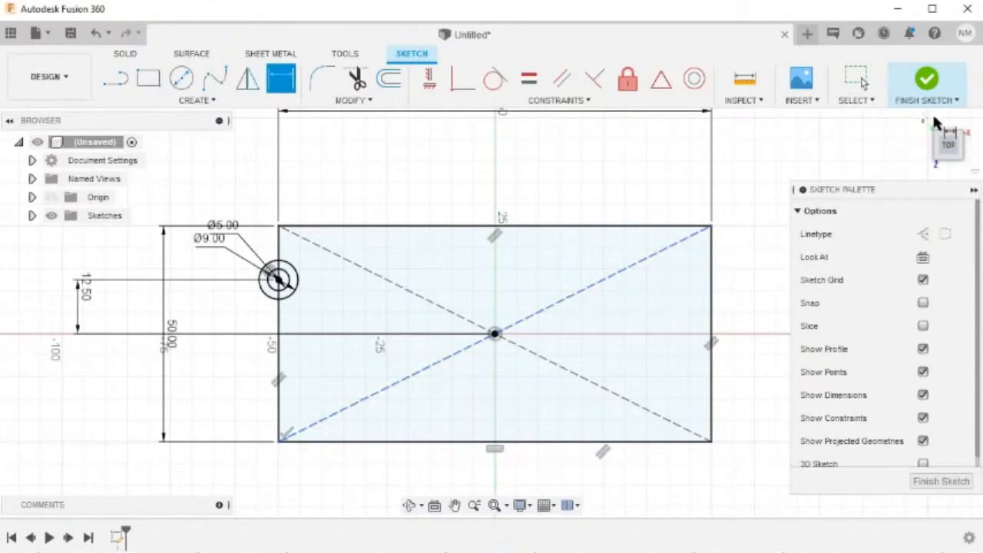
left_click(932, 90)
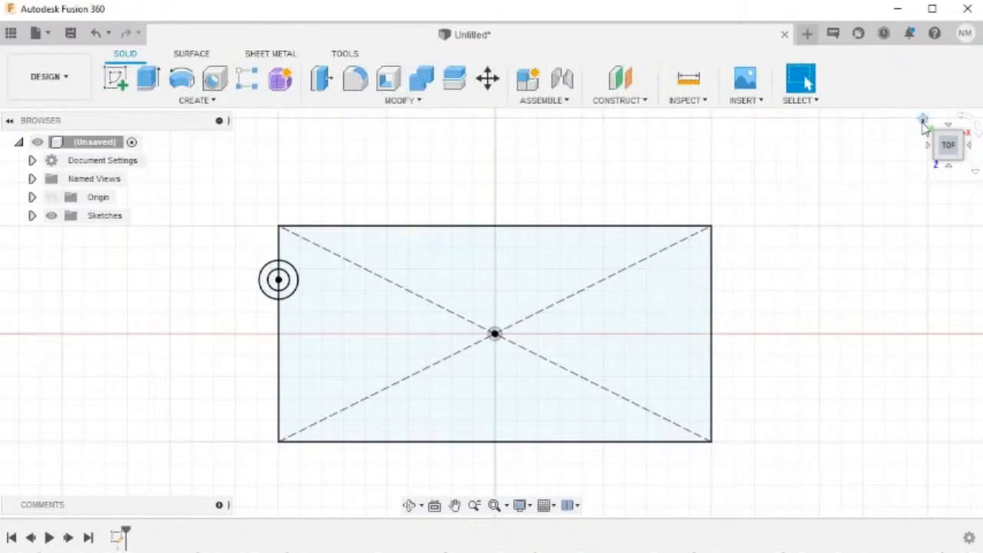
left_click(924, 125)
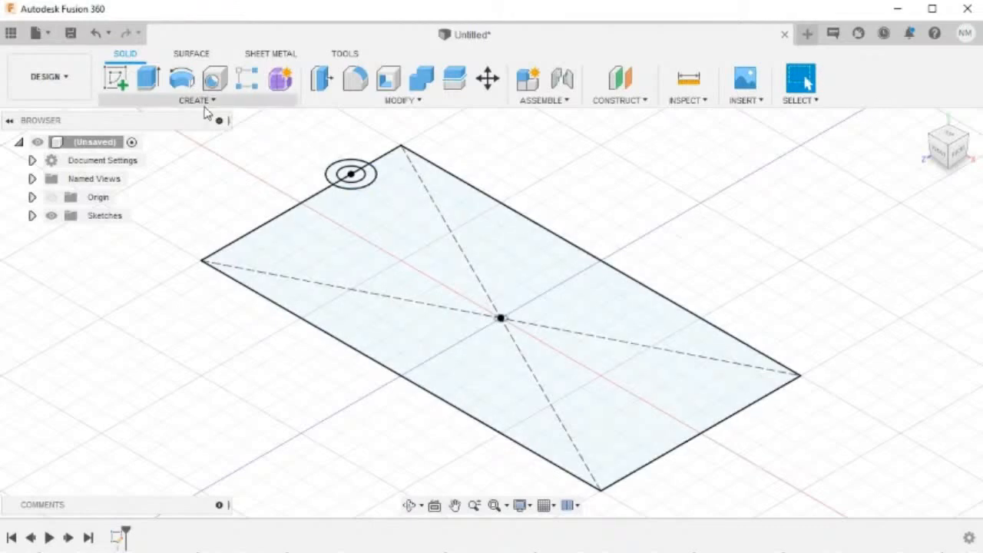
Start a sketch on the front plane and draw a 60 mm horizontal line about 25 mm above the origin
left_click(115, 84)
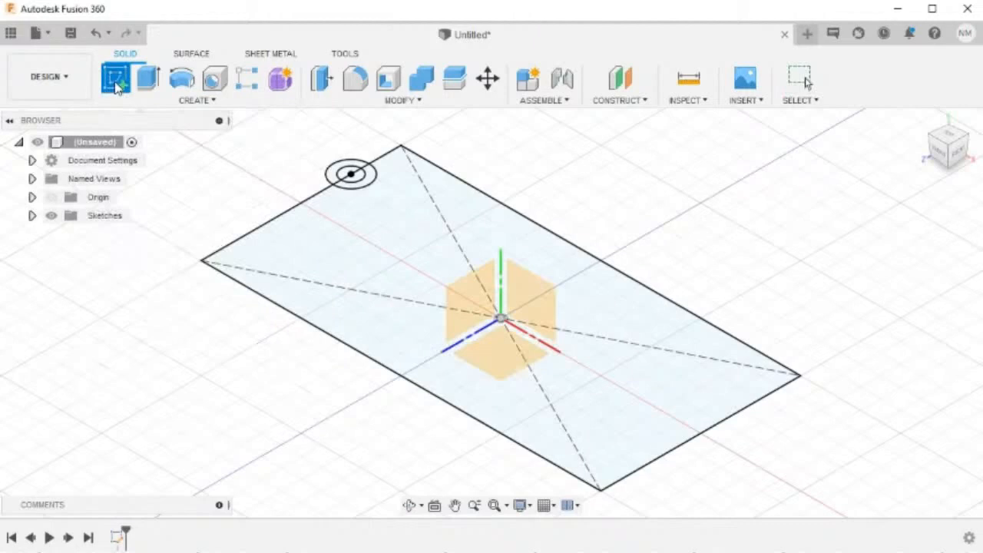
left_click(540, 301)
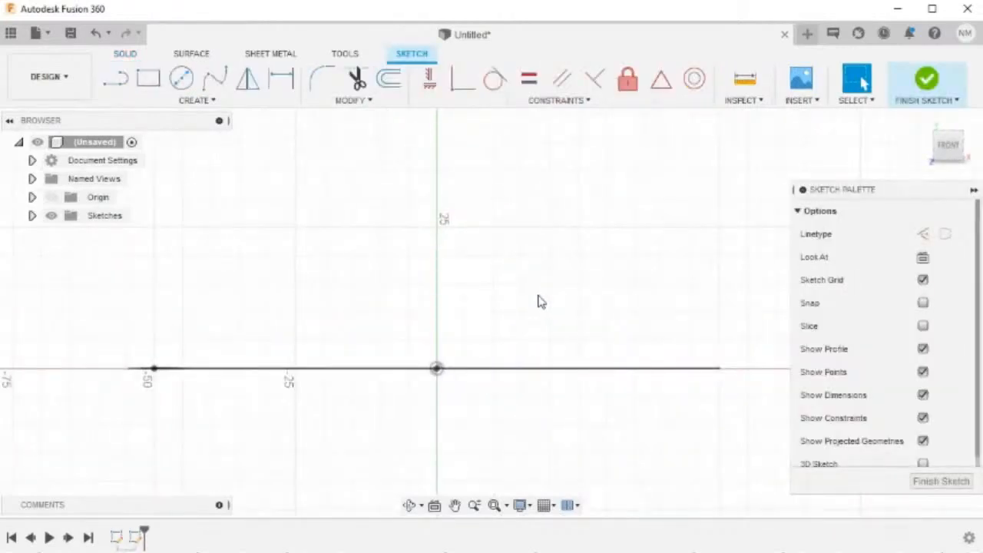
key("l")
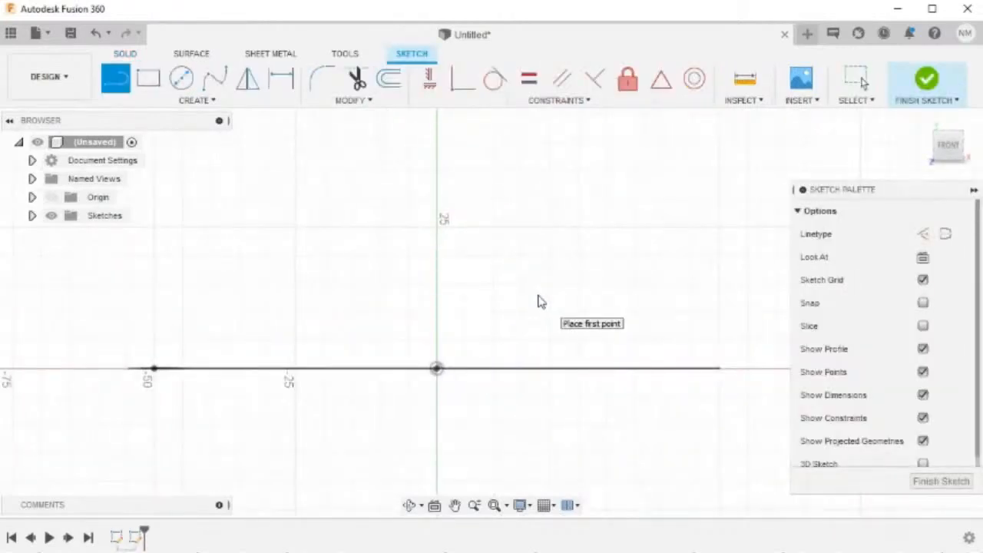
left_click(294, 228)
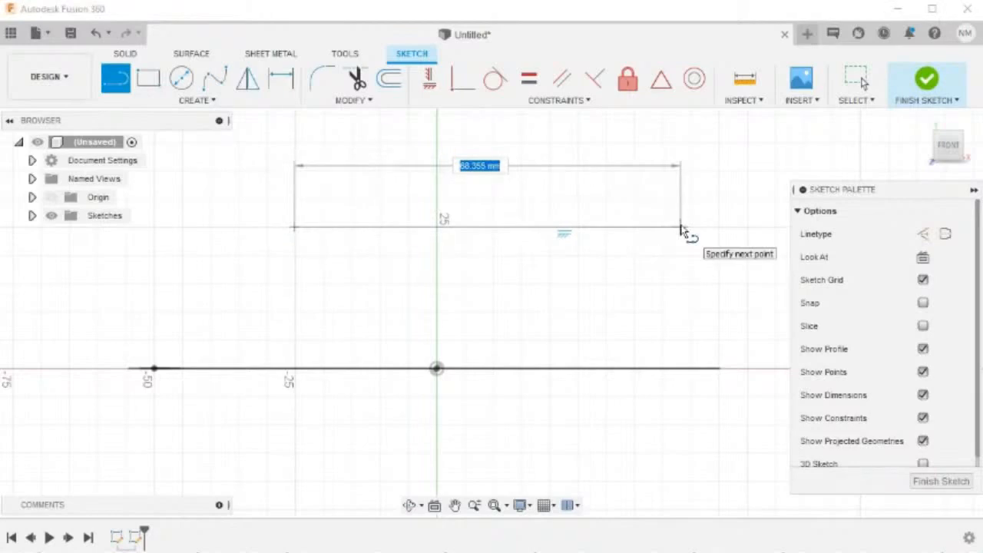
type("60")
key("Tab")
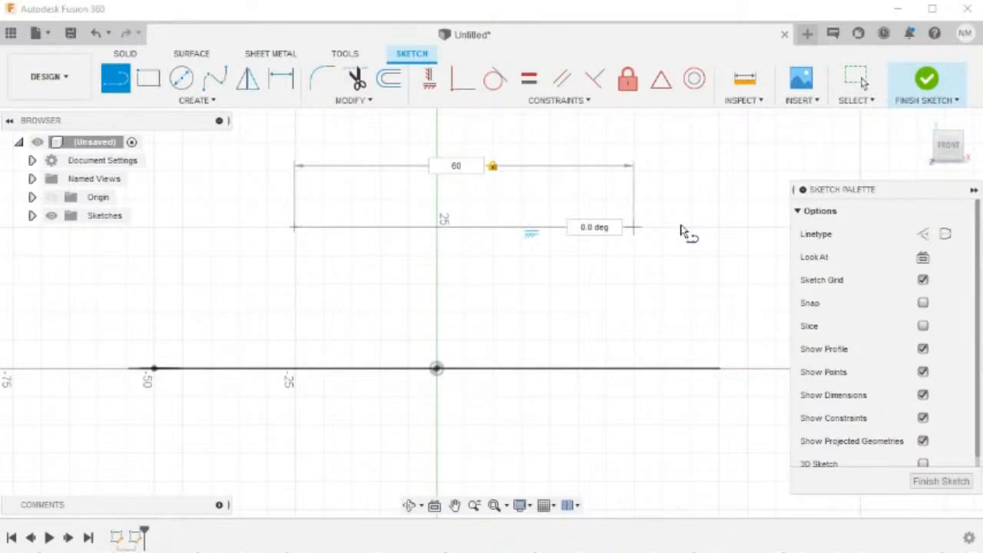
key("Return")
key("Escape")
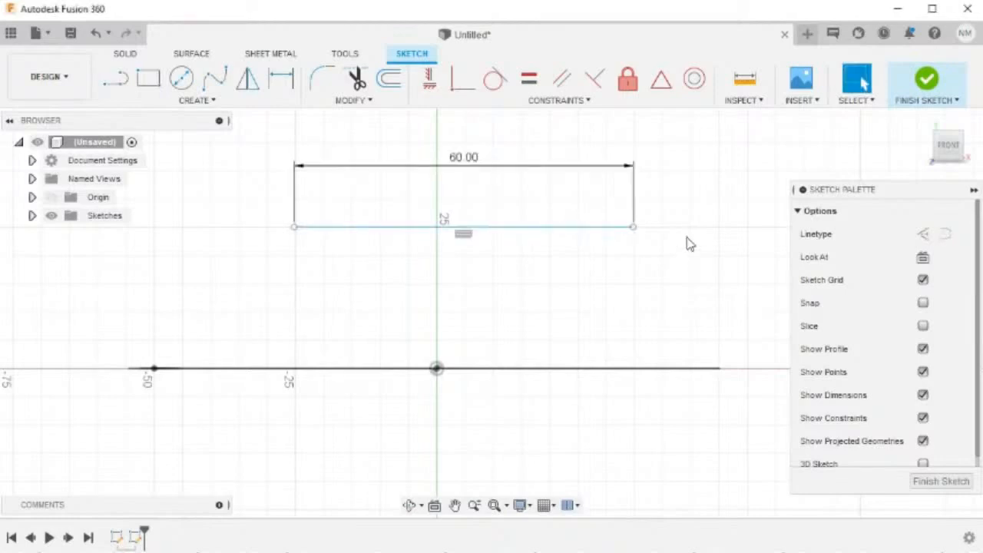
Draw a line about 28 mm long sloping down and outward from the 60 mm line's left end, continued by a horizontal line to the left
right_click(687, 236)
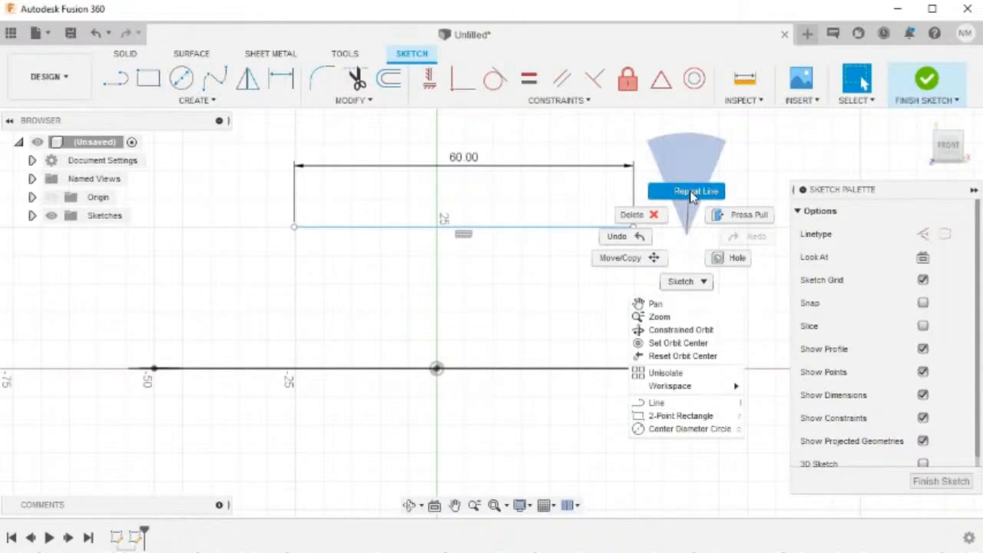
left_click(691, 194)
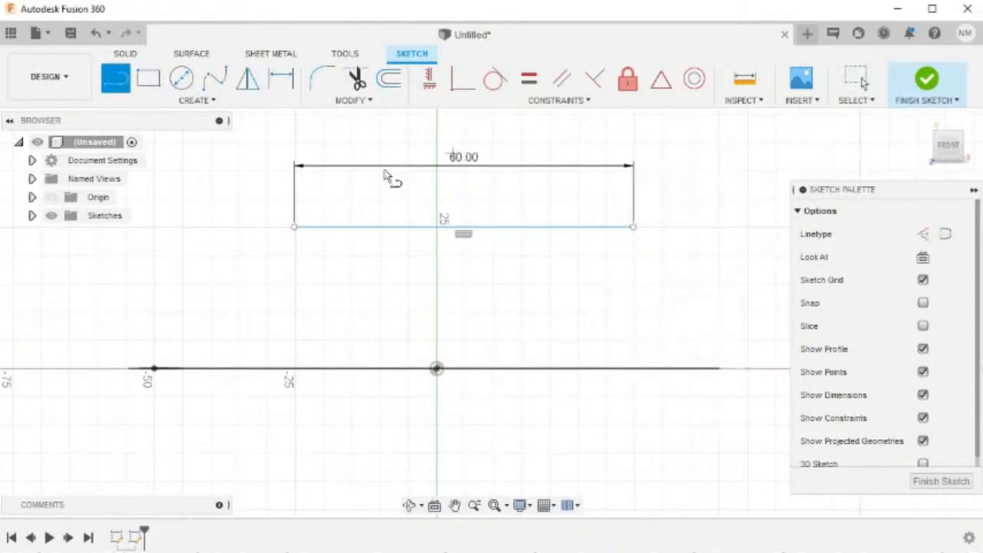
left_click(293, 227)
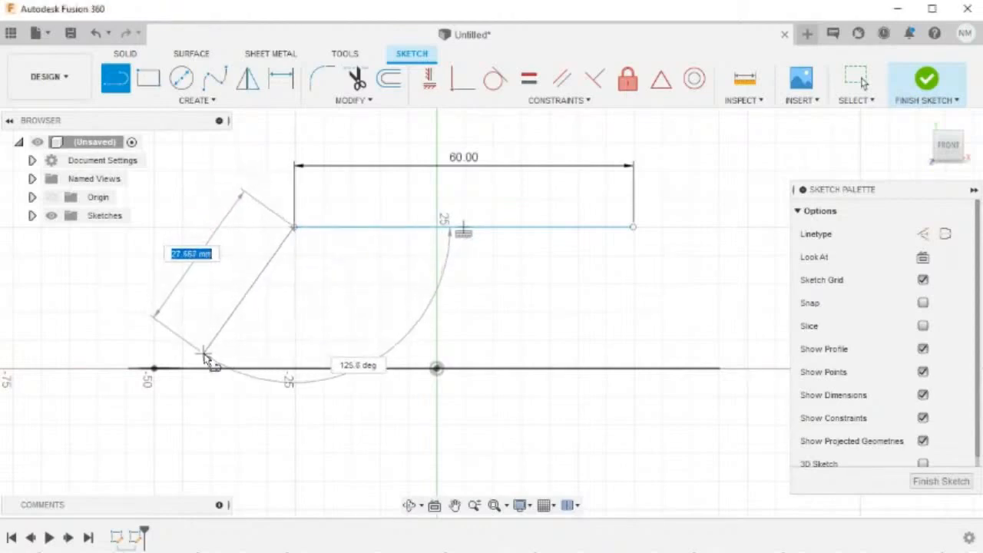
left_click(204, 353)
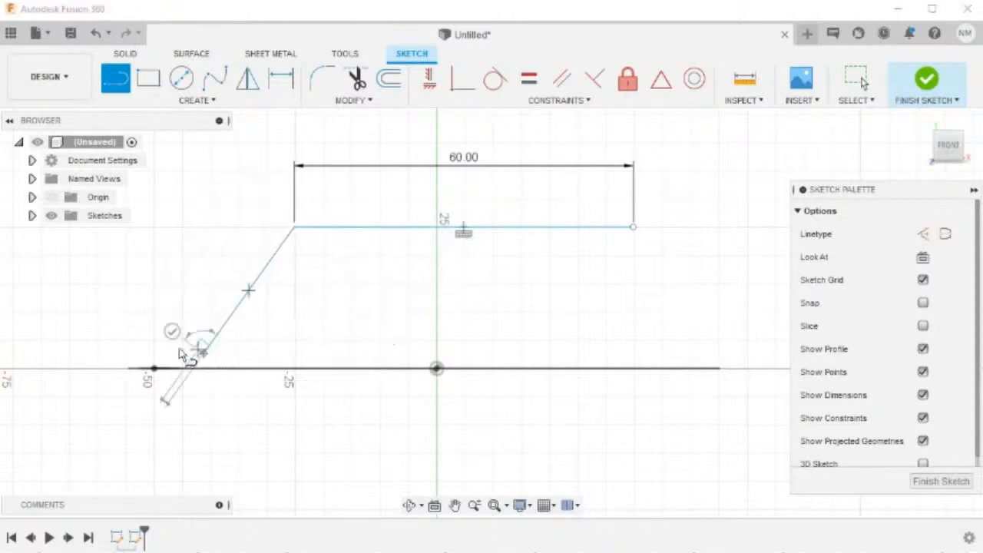
left_click(78, 355)
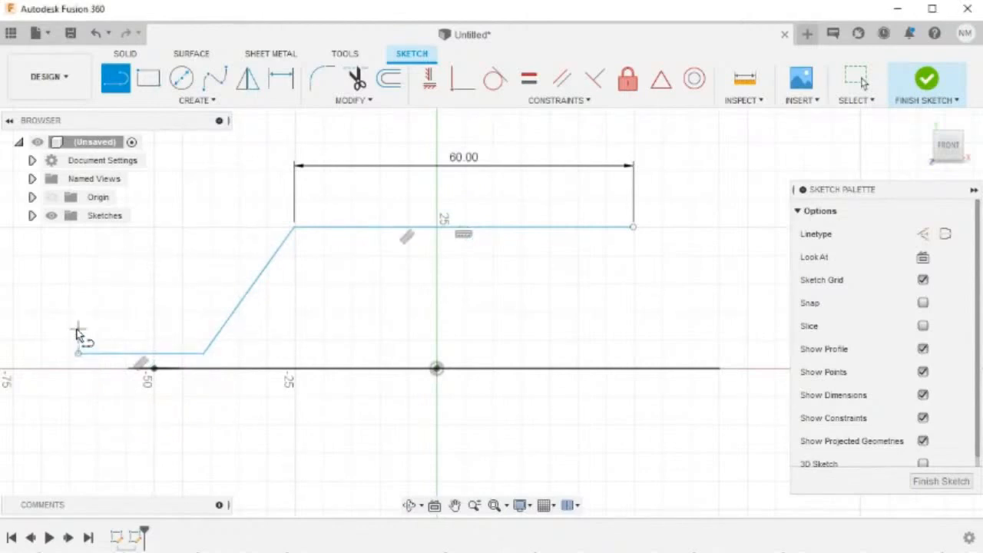
Dimension the vertical distance between the 60 mm line and the origin as 30 mm
key("d")
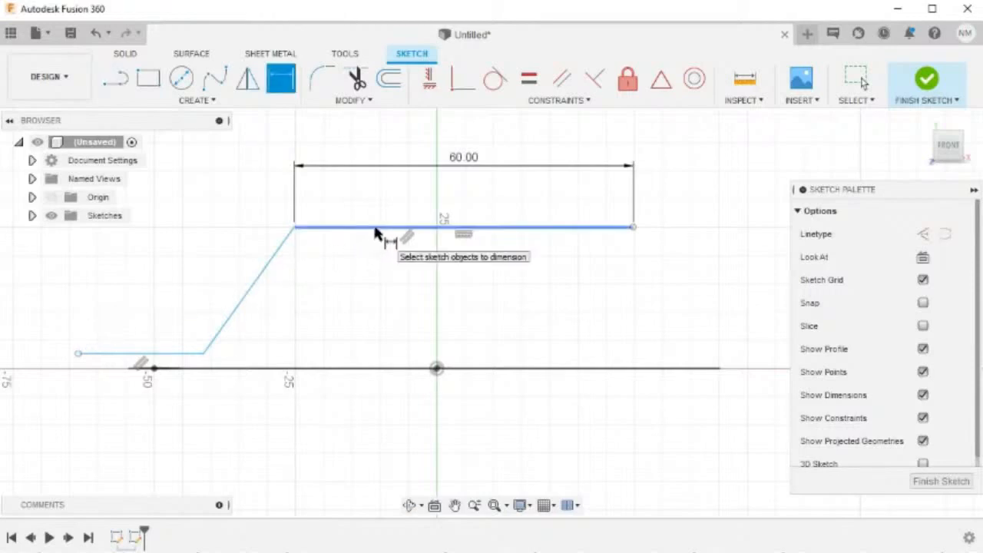
left_click(376, 229)
left_click(436, 370)
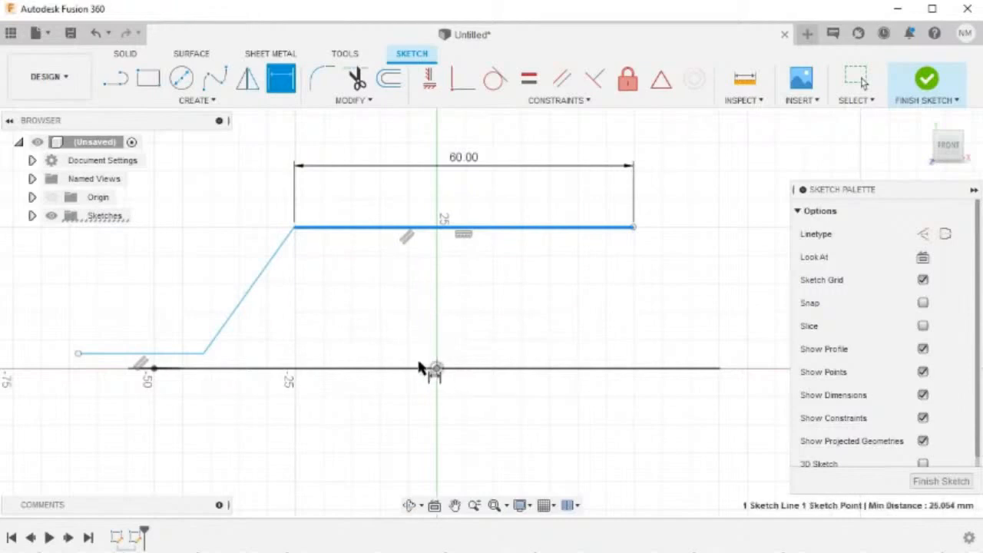
left_click(42, 325)
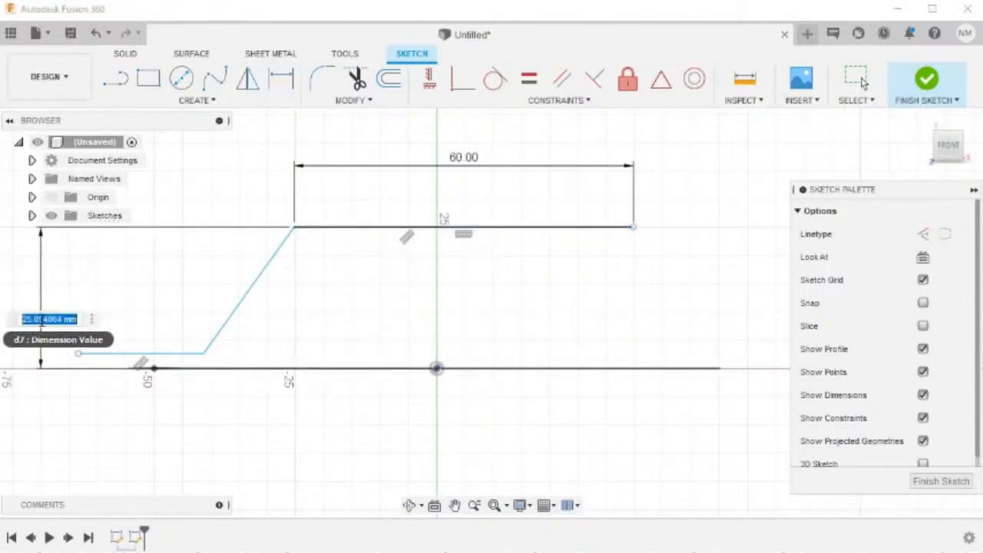
type("25")
key("Return")
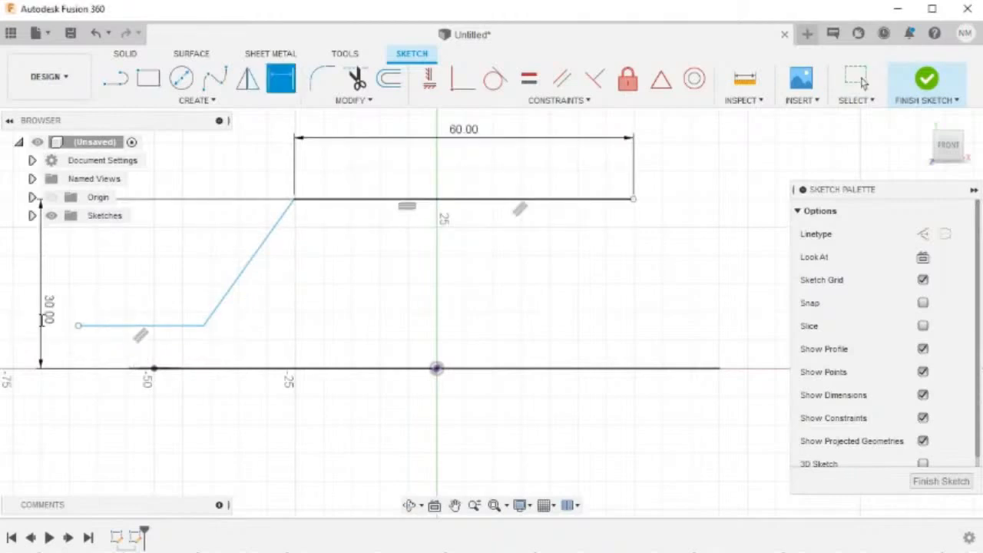
key("Escape")
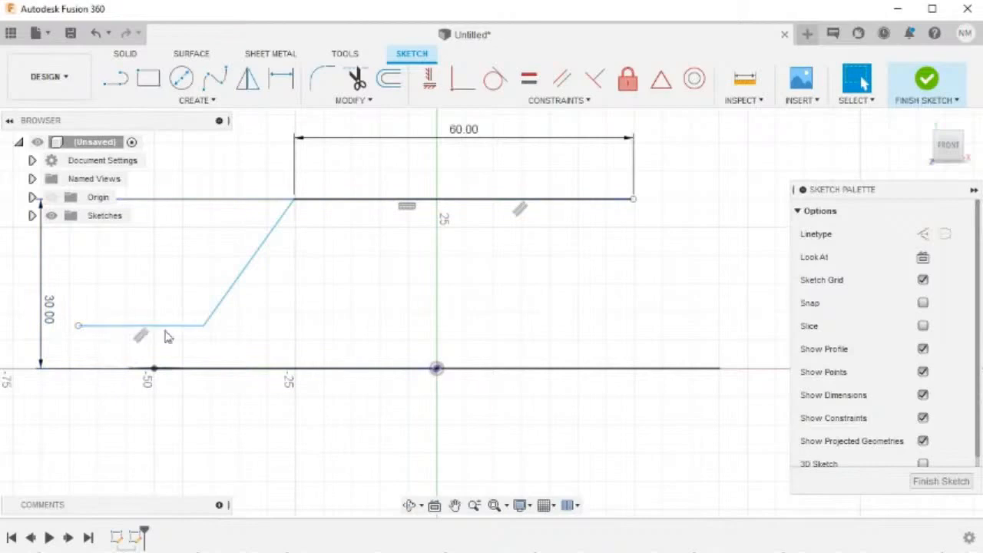
Align the lower end of the sloping line horizontally with the origin using a Horizontal/Vertical constraint
mouse_move(168, 326)
left_mouse_down()
mouse_move(169, 263)
mouse_move(180, 351)
mouse_move(185, 265)
mouse_move(193, 340)
left_mouse_up()
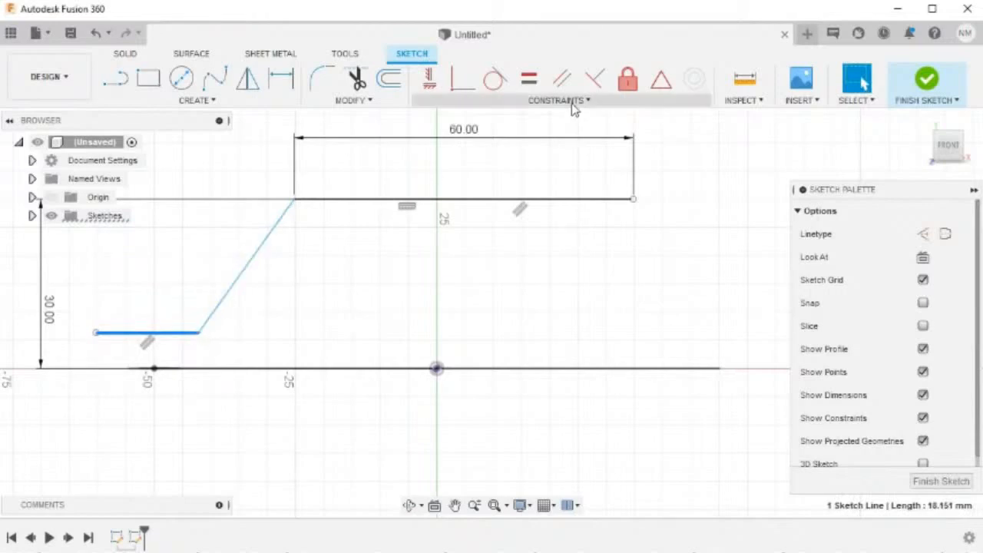
left_click(527, 266)
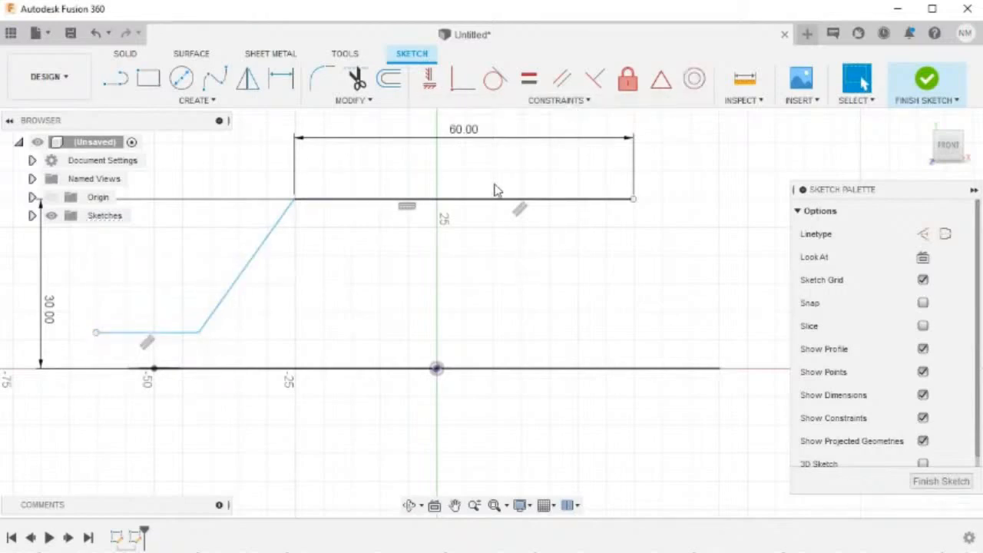
left_click(434, 86)
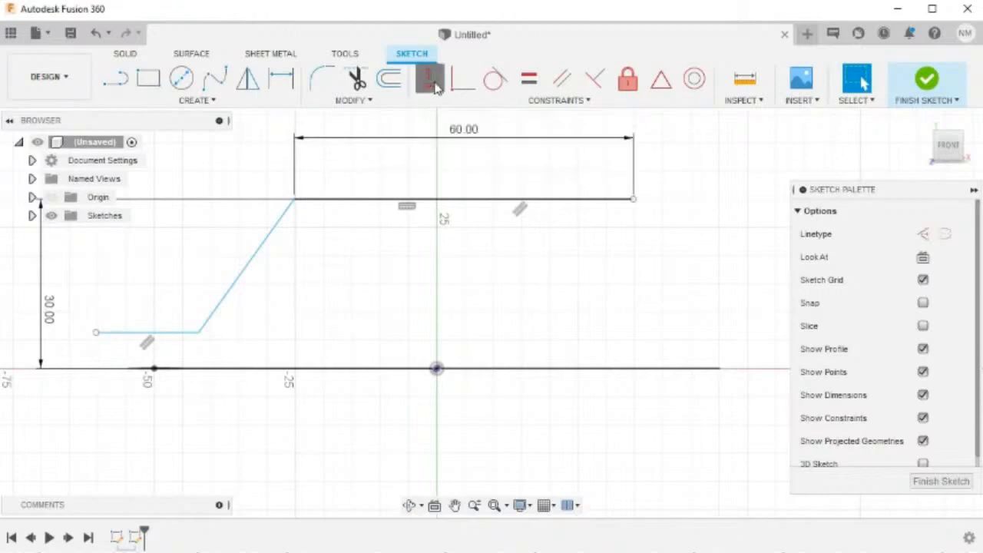
left_click(198, 333)
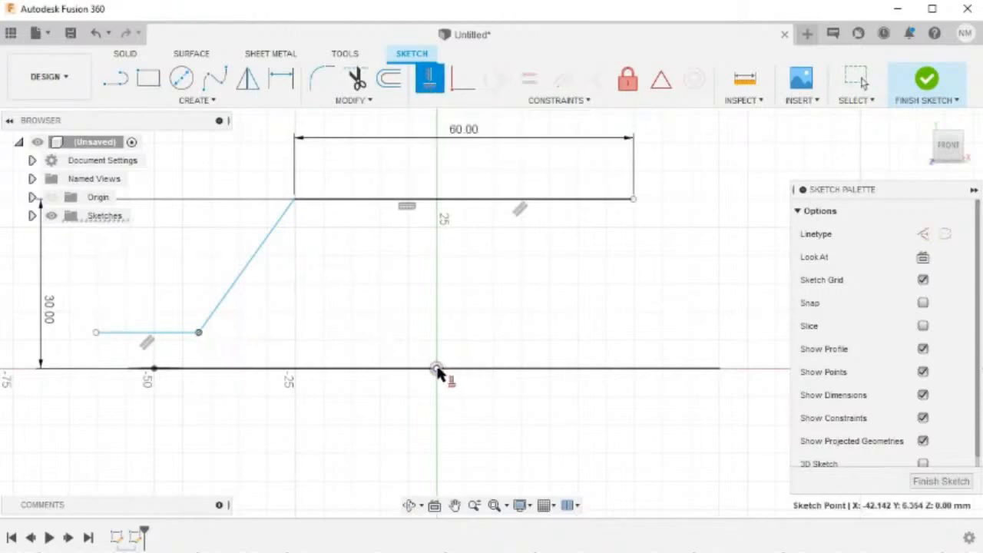
left_click(437, 369)
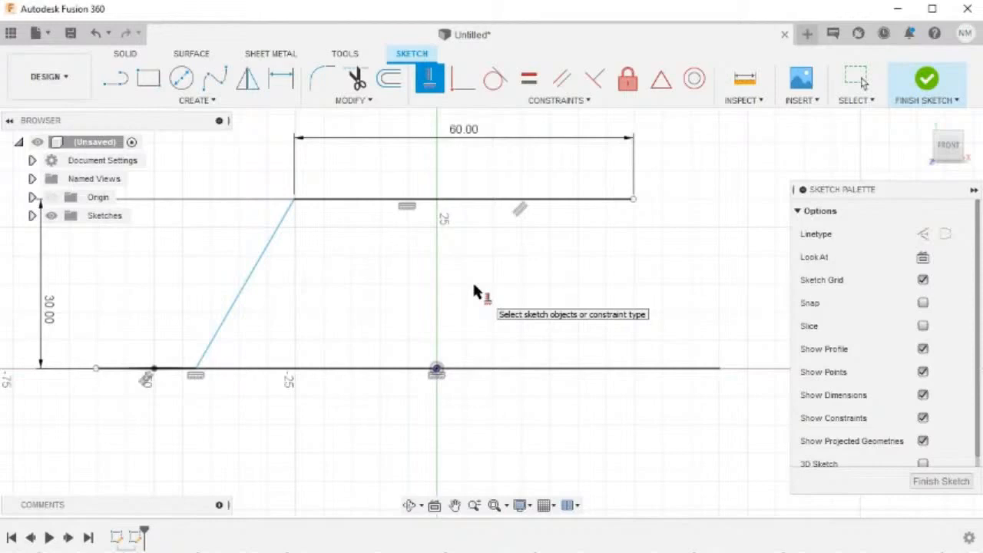
Draw a vertical line from the origin up to the 60 mm line and convert it to construction geometry
key("l")
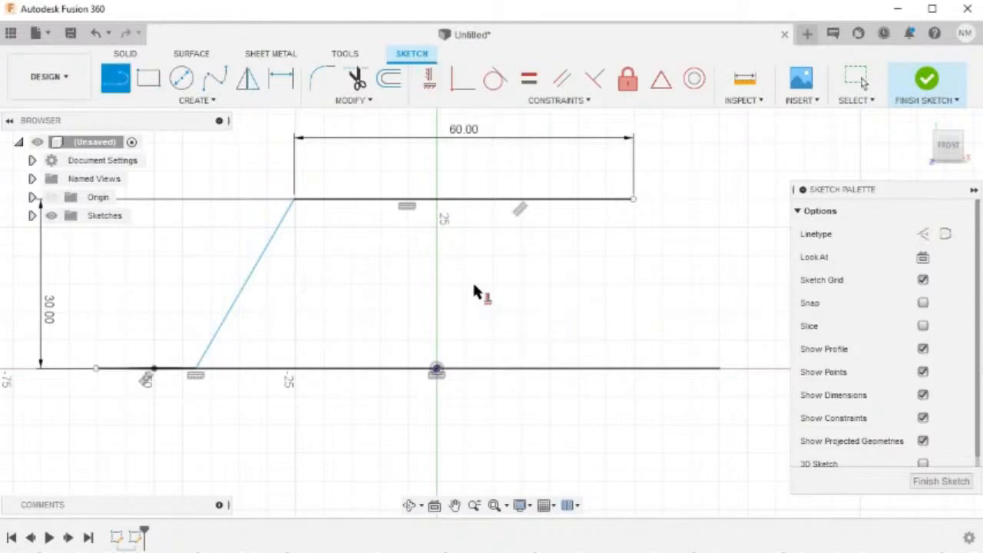
left_click(436, 369)
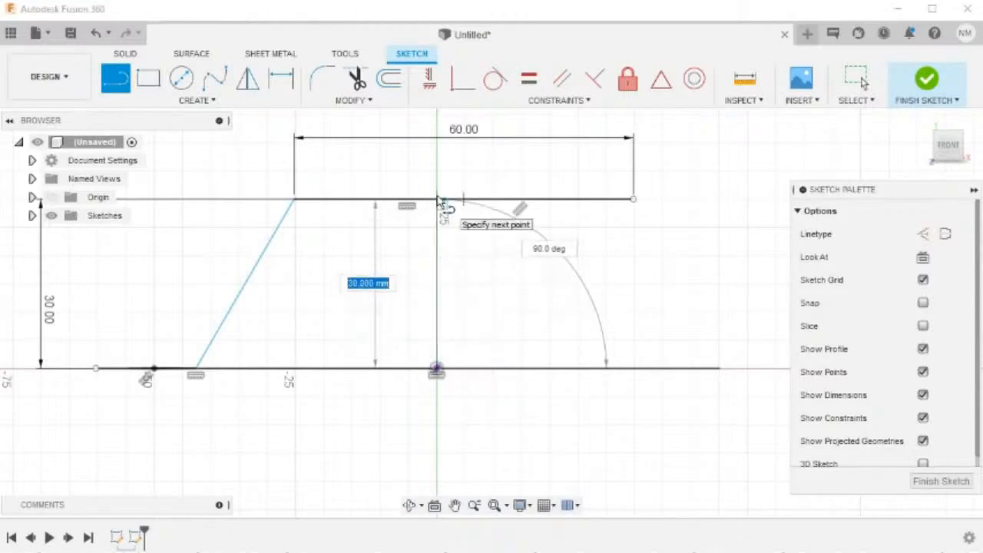
double_click(438, 200)
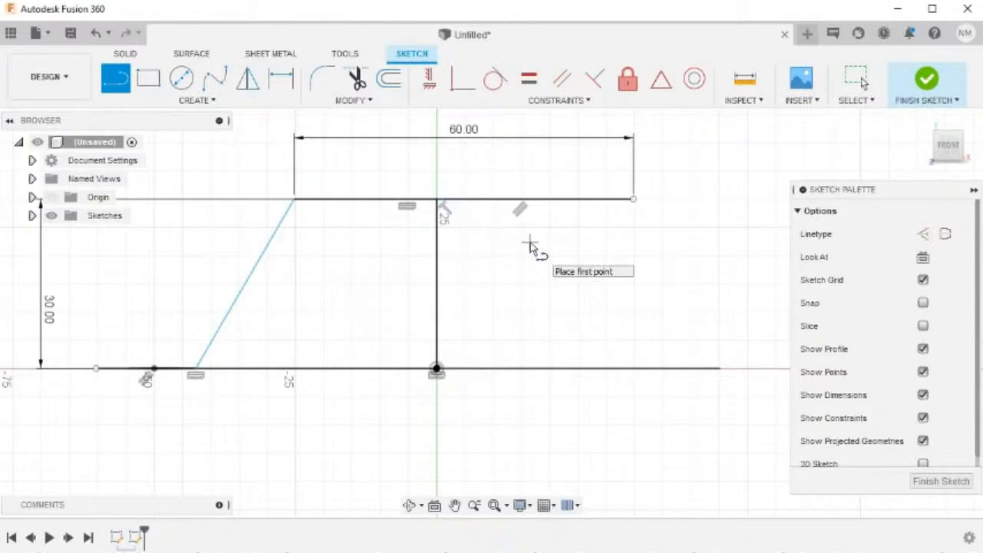
key("Escape")
left_click(442, 271)
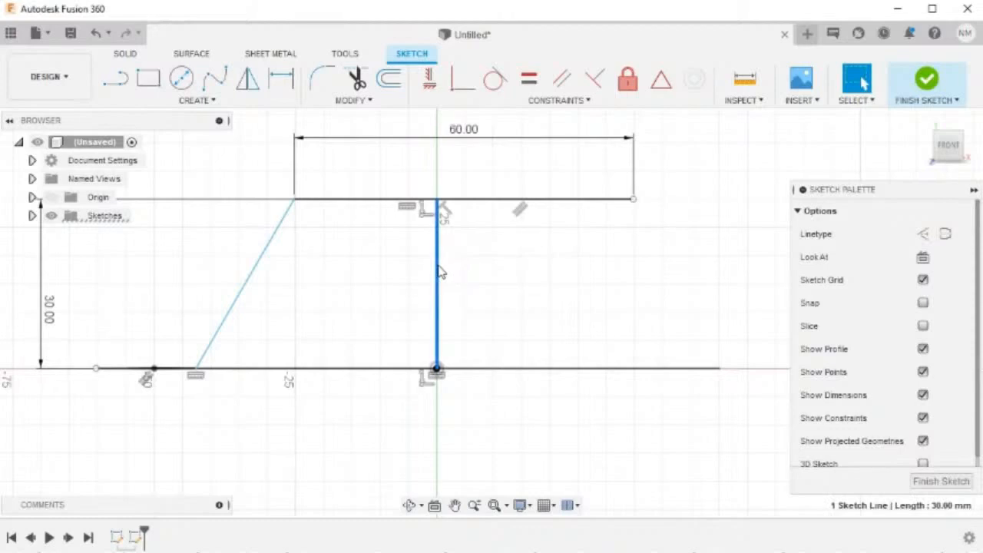
key("x")
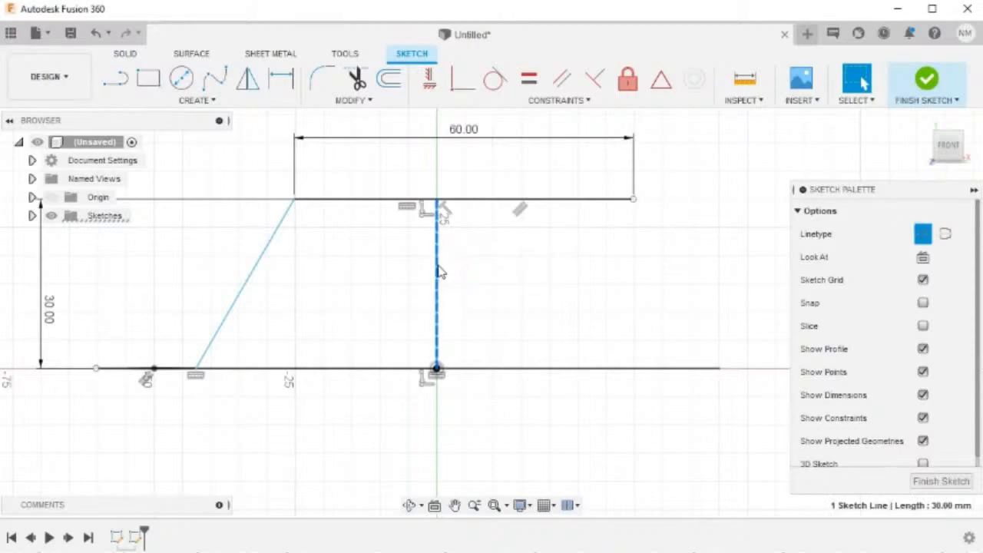
key("Escape")
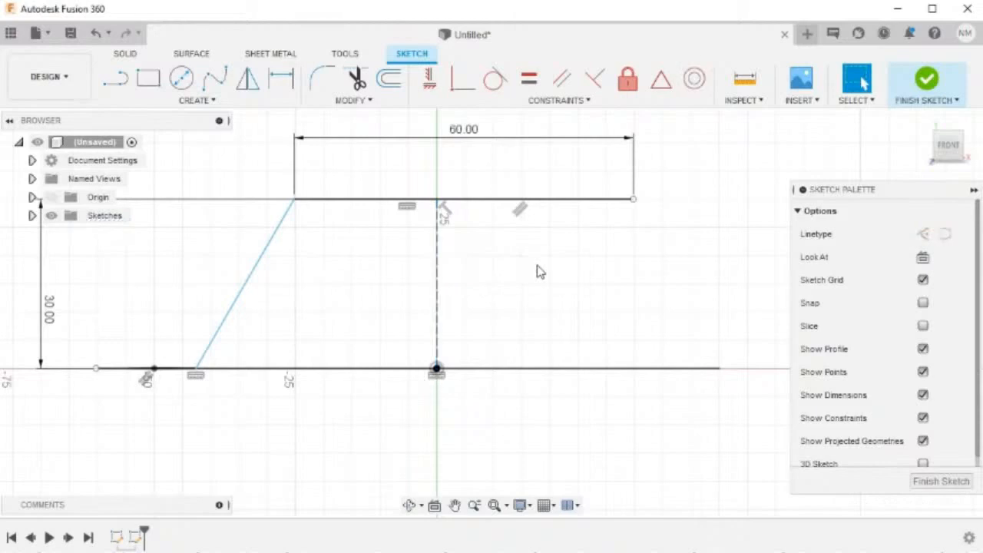
Break the 60 mm line where it meets the vertical construction line
left_click(492, 199)
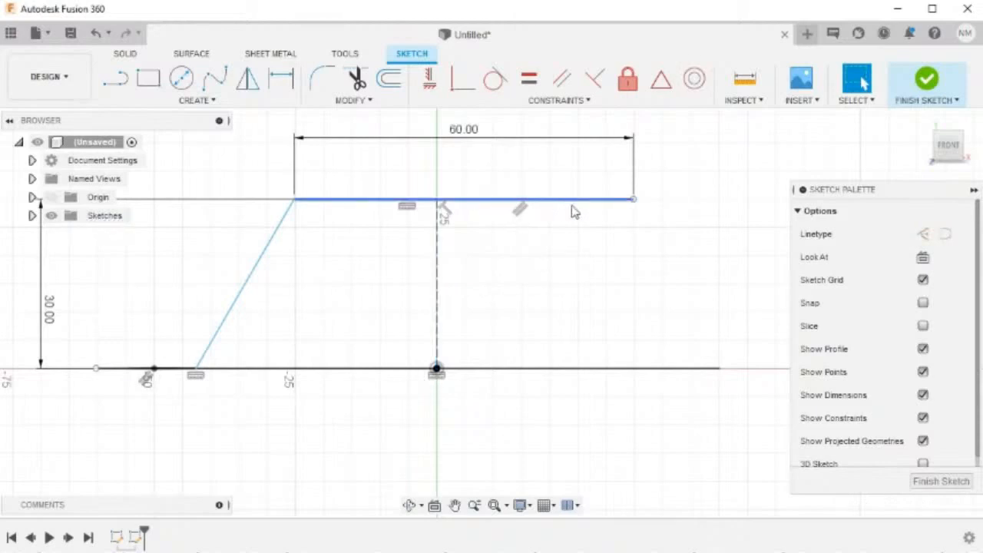
key("Escape")
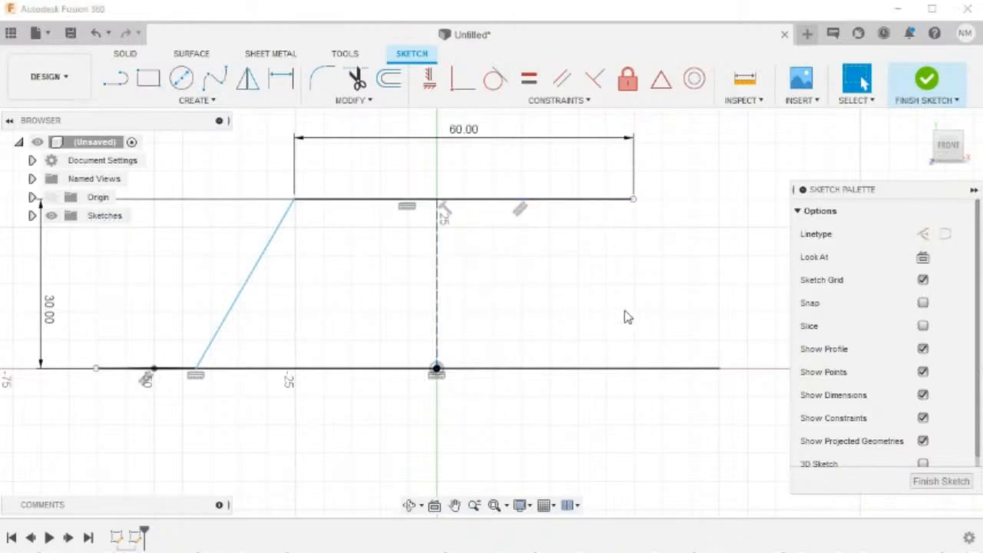
key("s")
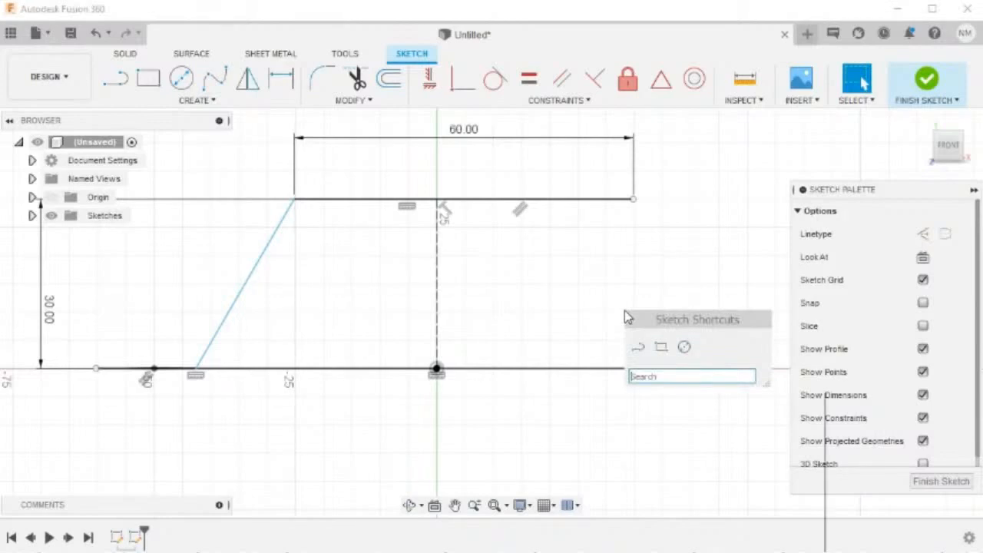
type("bre")
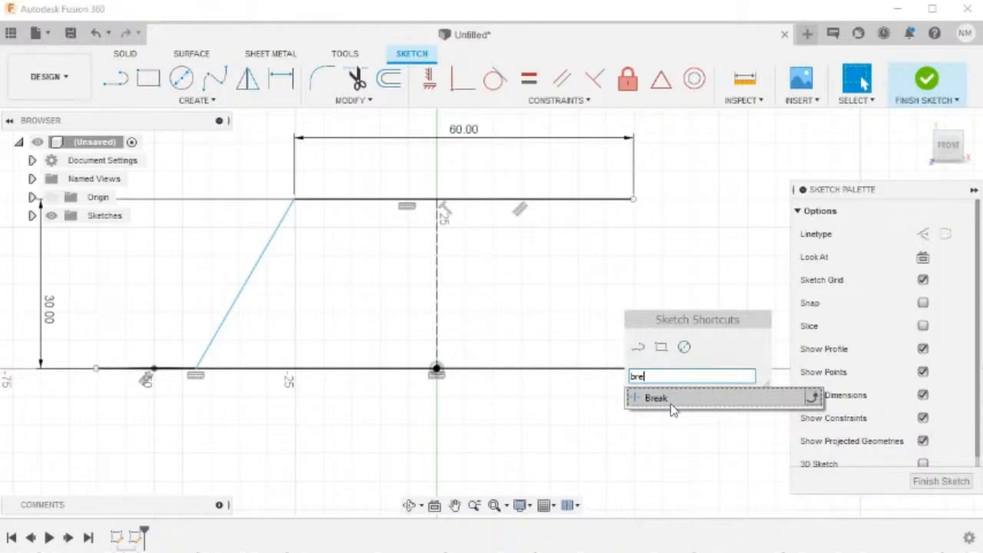
left_click(671, 398)
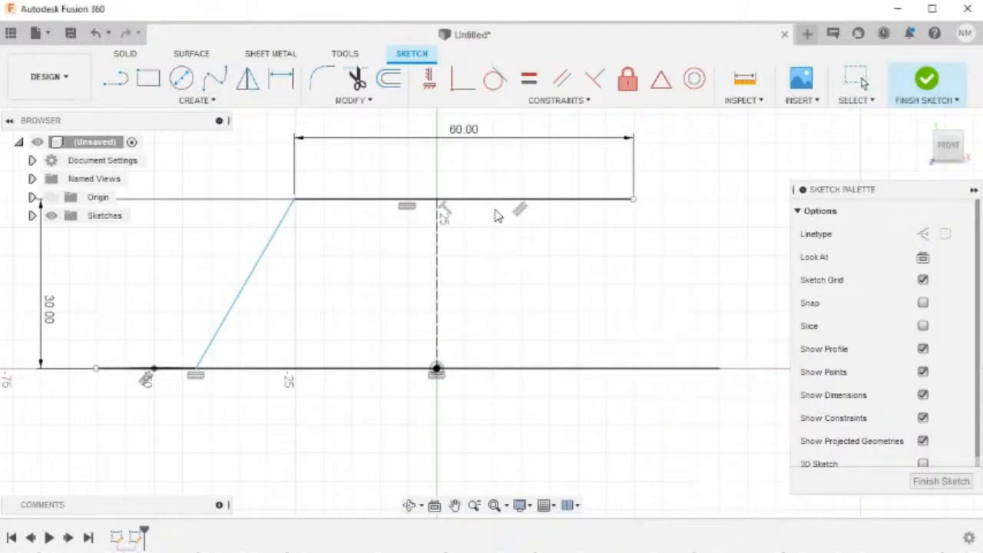
left_click(437, 201)
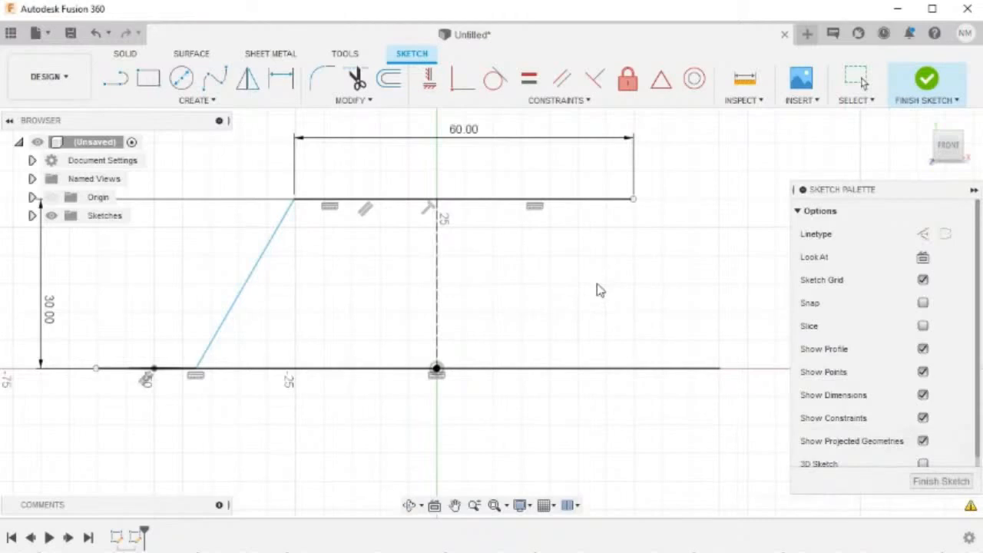
Make the two ends of the 60 mm line symmetric about the vertical construction line
left_click(593, 105)
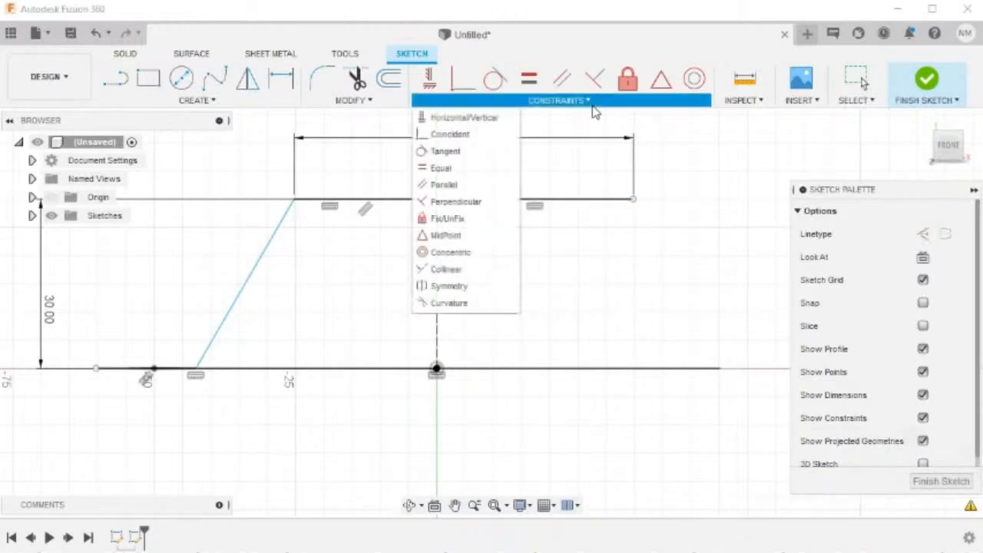
left_click(449, 285)
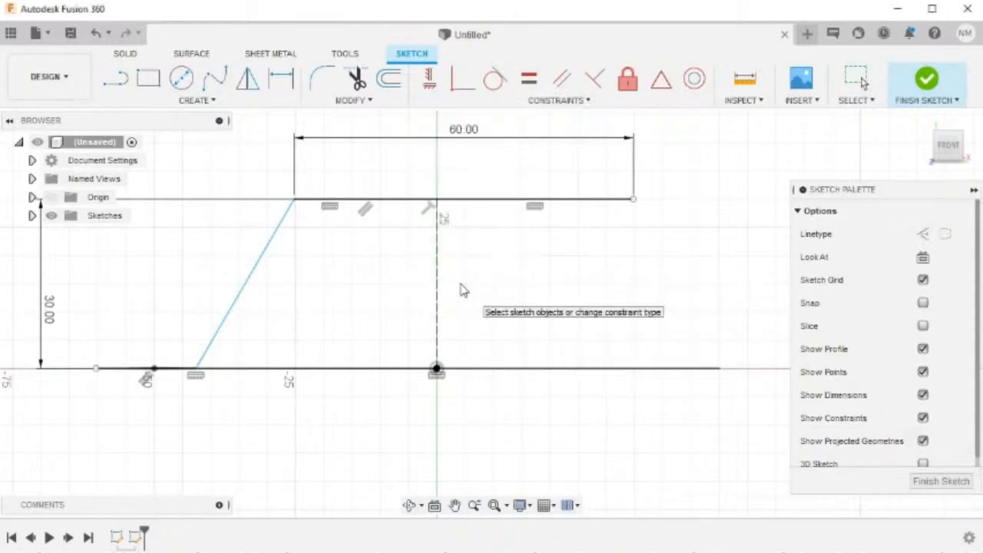
left_click(293, 199)
left_click(635, 200)
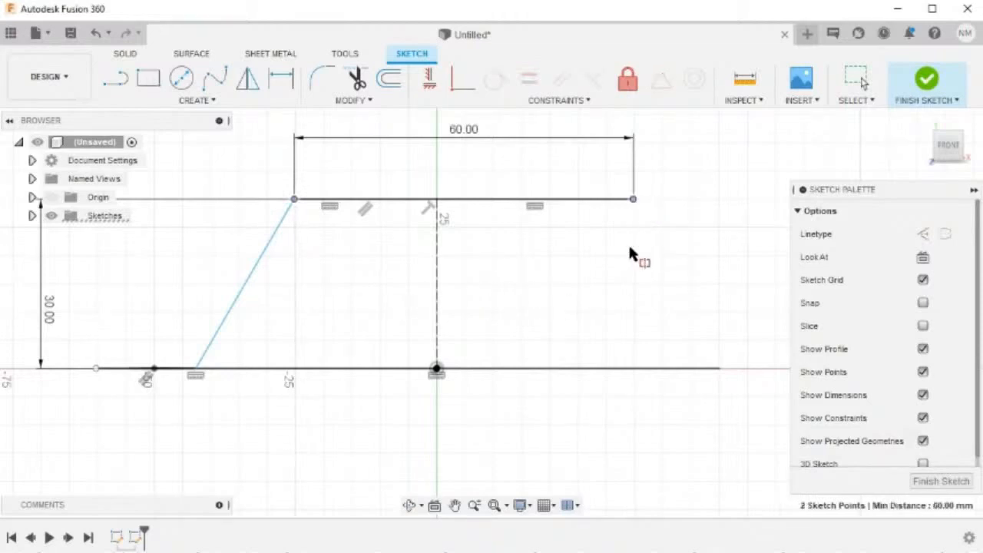
left_click(438, 280)
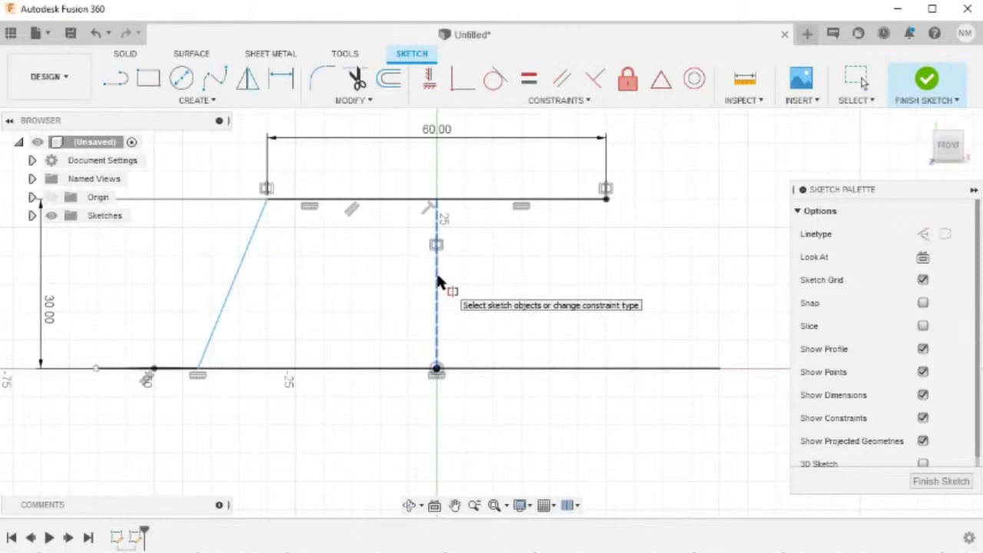
Dimension the horizontal distance from the origin to the lower end of the sloping line as 42 mm
scroll(566, 392, "up", 2)
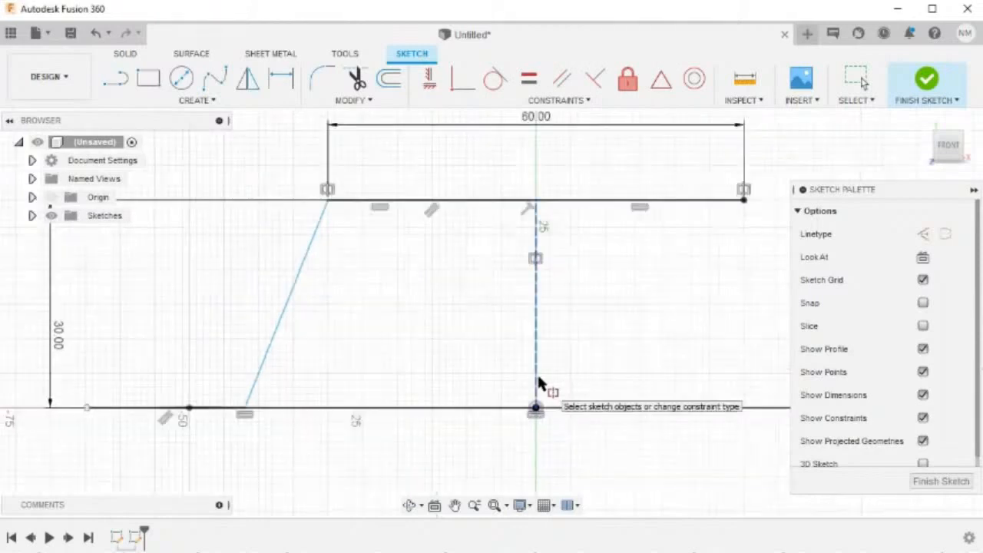
key("d")
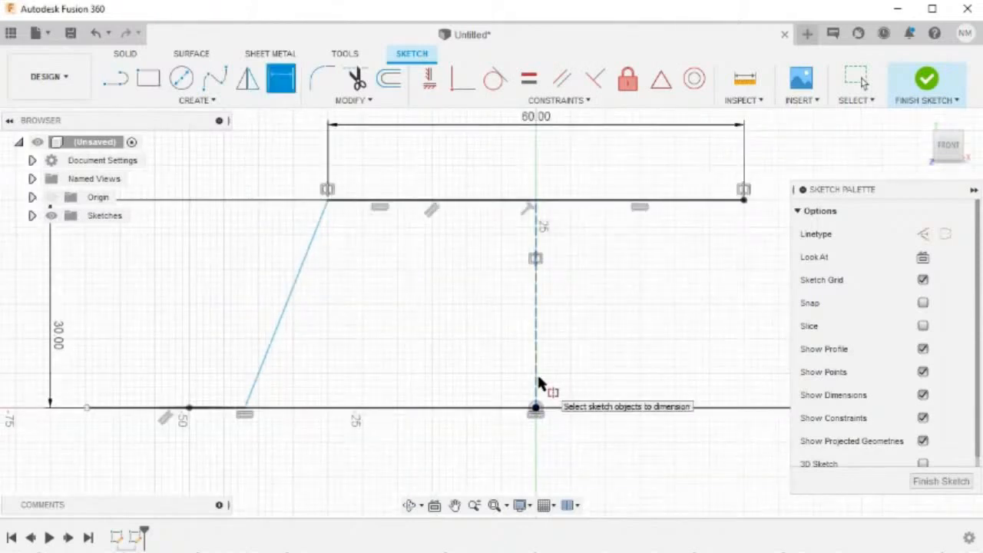
left_click(536, 410)
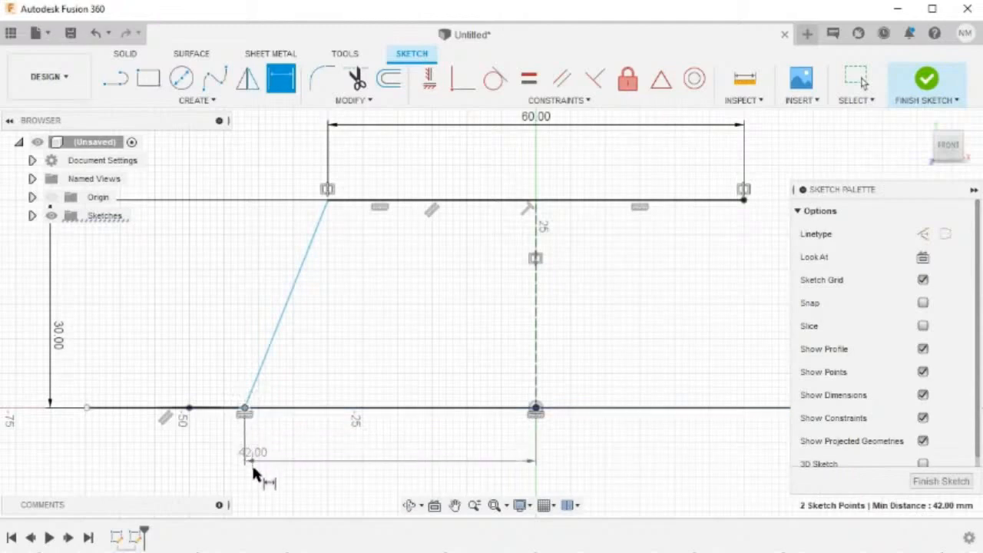
left_click(254, 472)
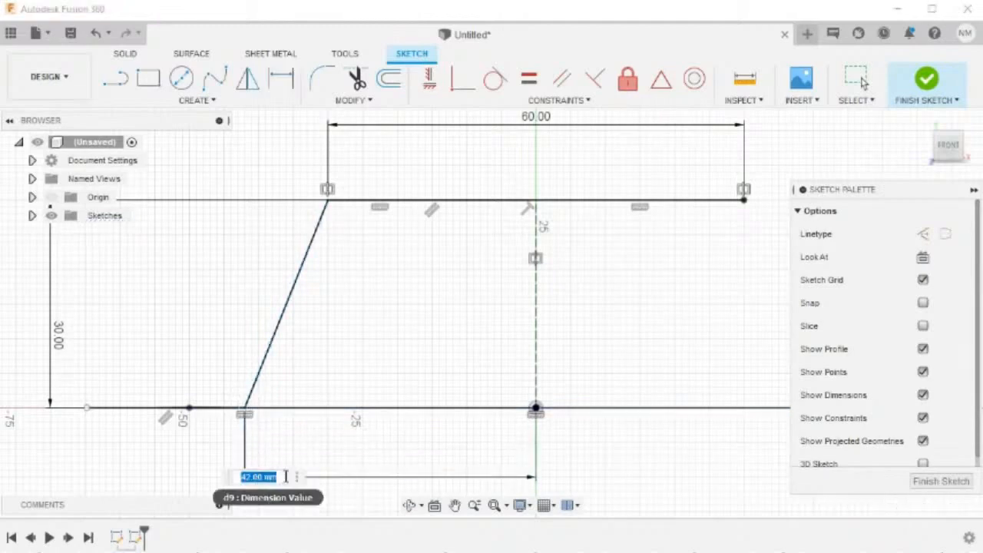
type("42")
key("Return")
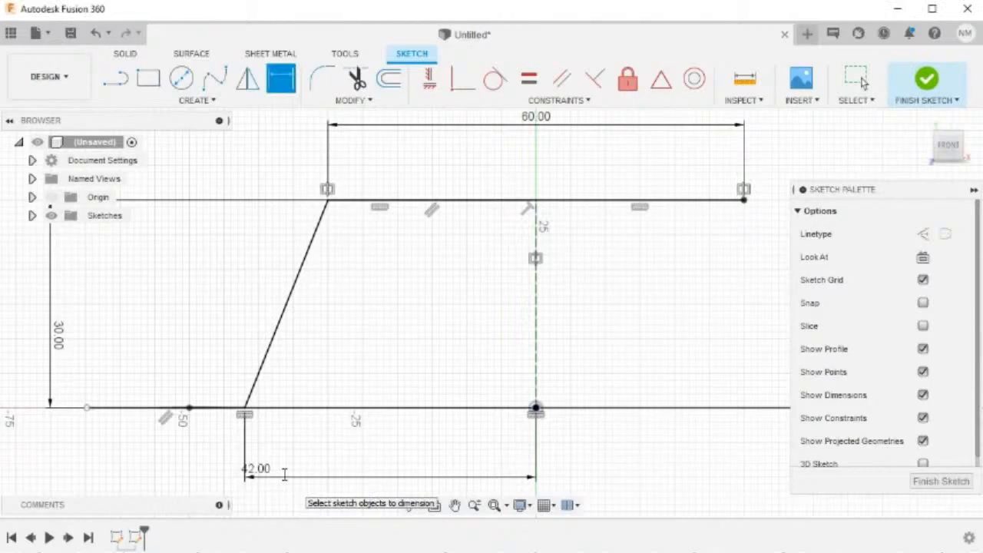
key("Escape")
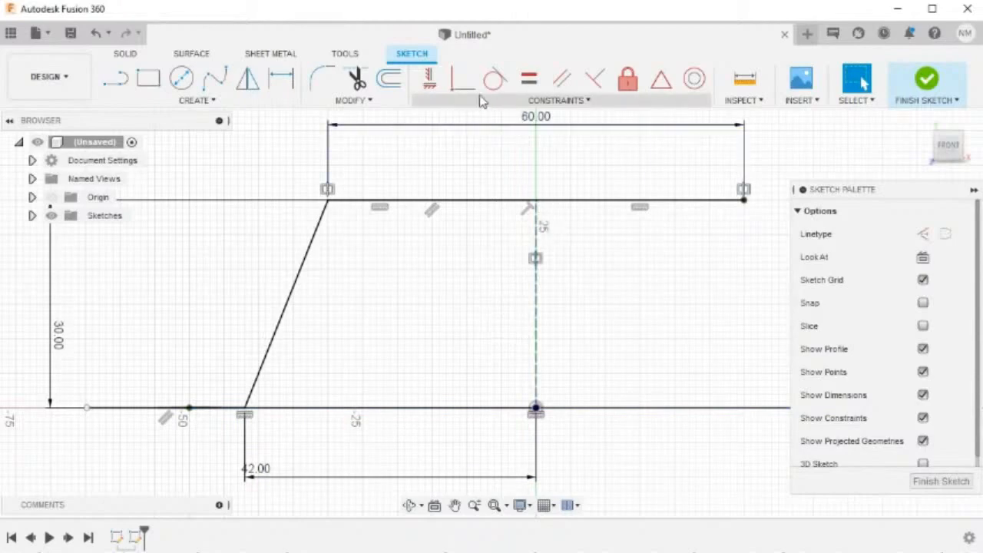
Make the short bottom line's free end coincident with the midpoint of the rectangle's short edge, and finish the sketch
left_click(458, 86)
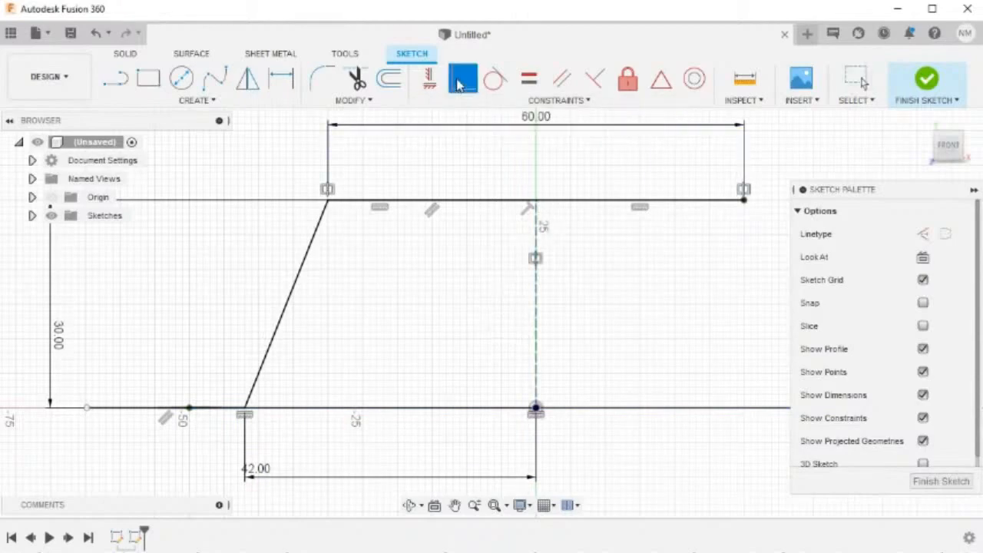
left_click(87, 409)
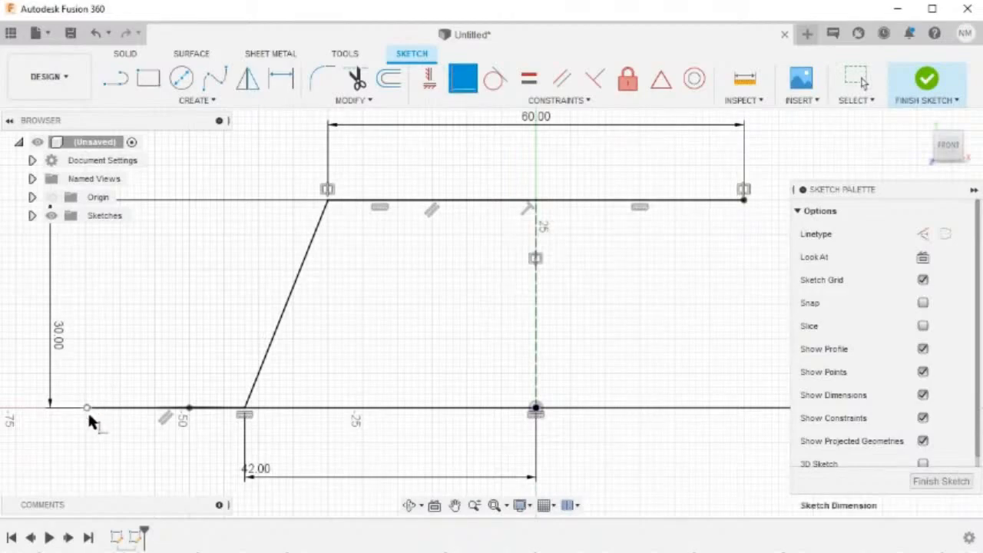
left_click(190, 410)
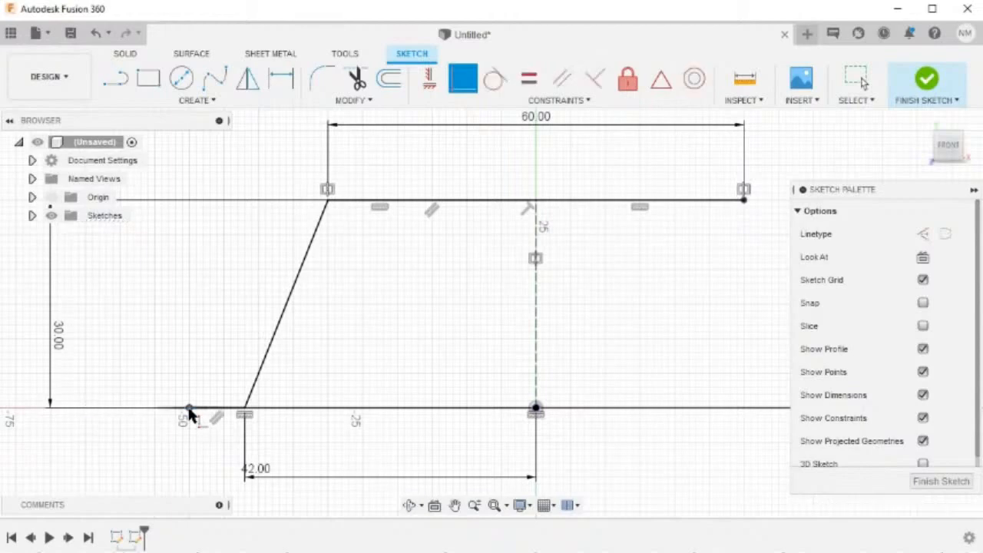
mouse_move(330, 443)
middle_mouse_down("shift")
mouse_move(380, 474)
mouse_move(314, 465)
mouse_move(343, 463)
middle_mouse_up("shift")
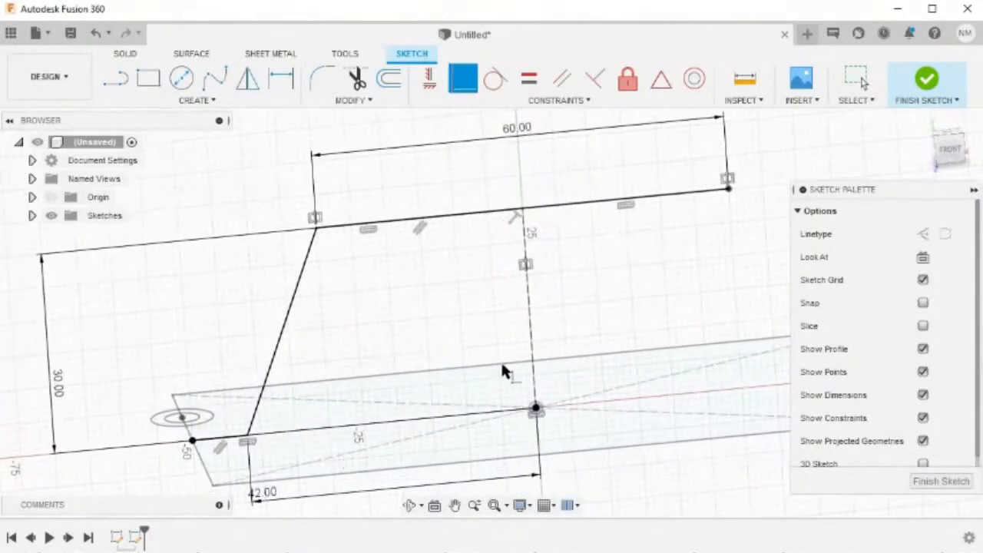
left_click(928, 80)
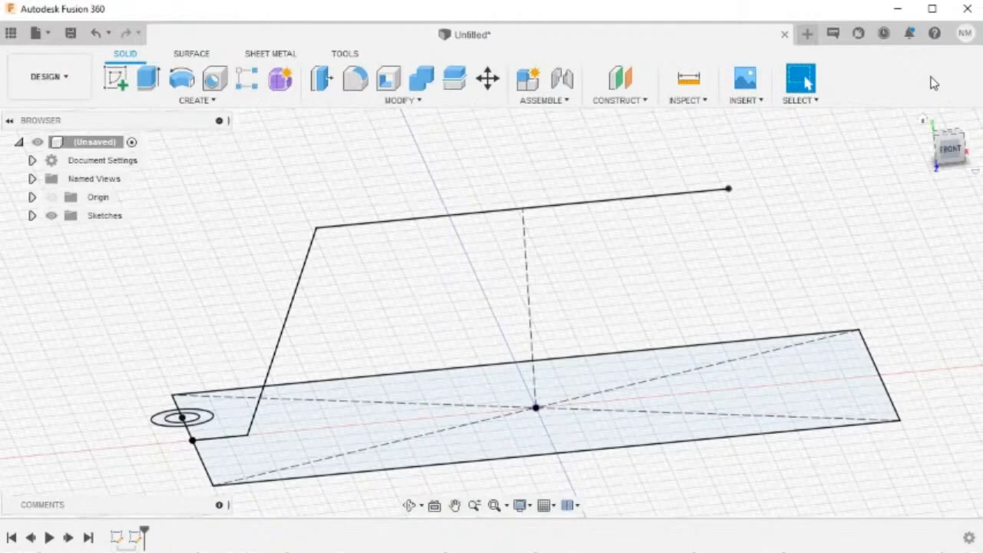
Create a sheet metal flange from the chained open profile as a new body with a distance of -25 mm
left_click(924, 121)
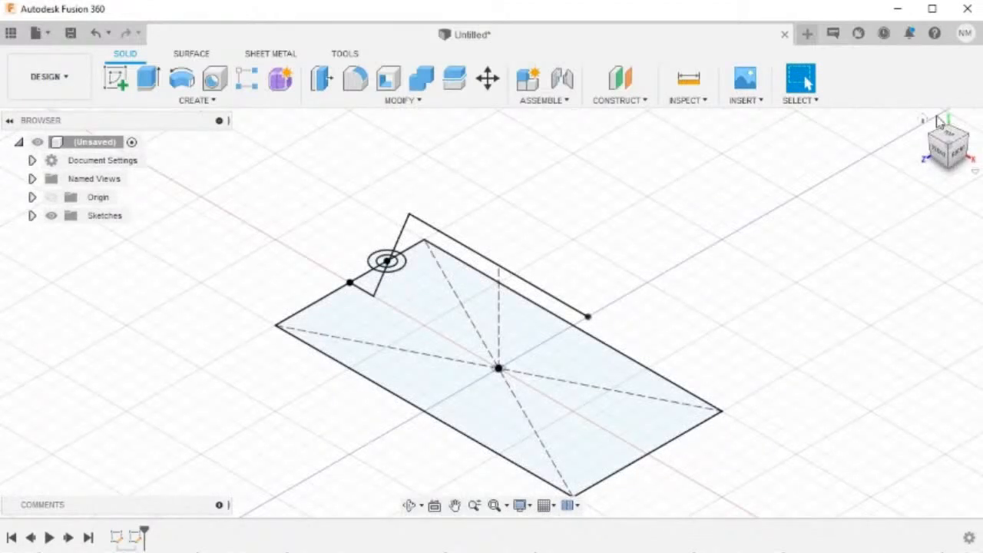
left_click(271, 55)
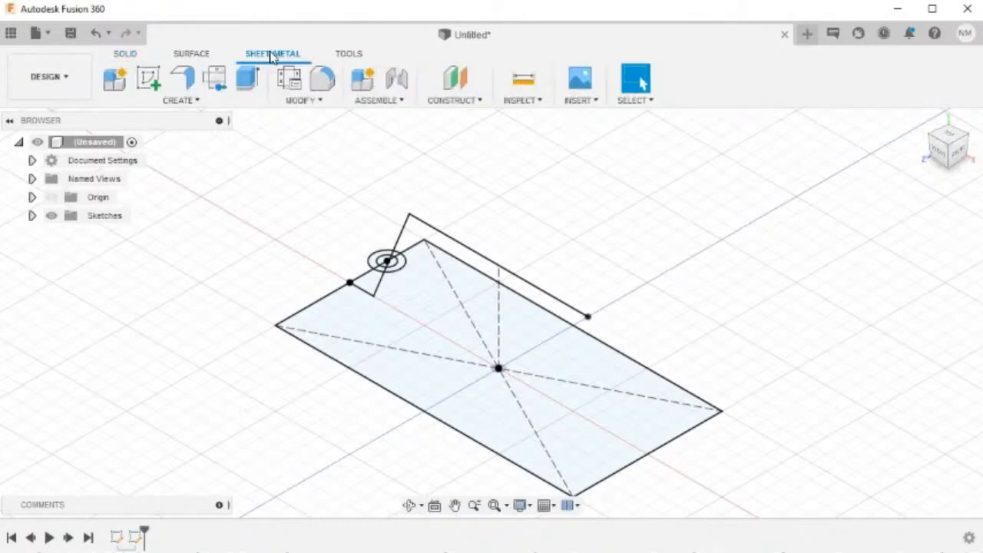
left_click(181, 80)
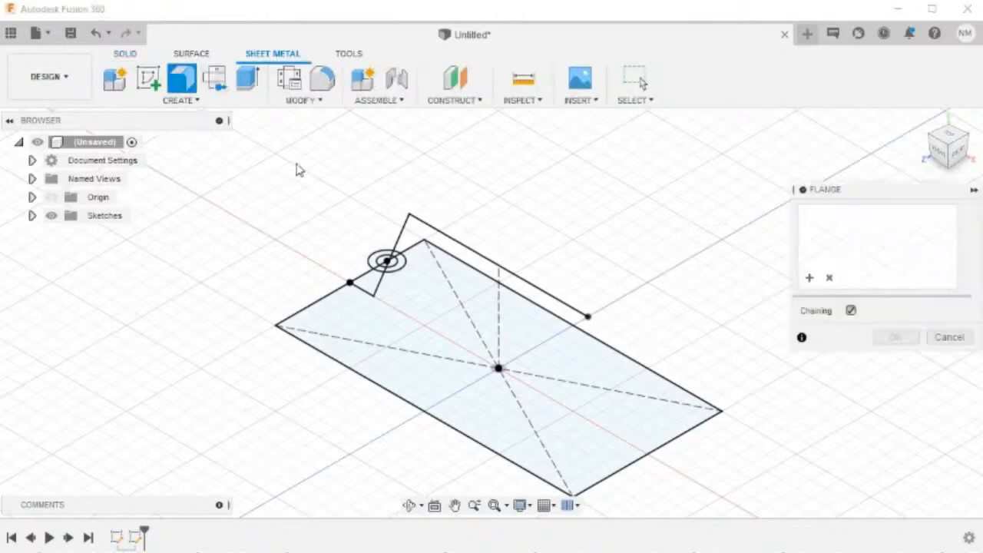
scroll(311, 190, "up", 3)
scroll(311, 190, "up", 2)
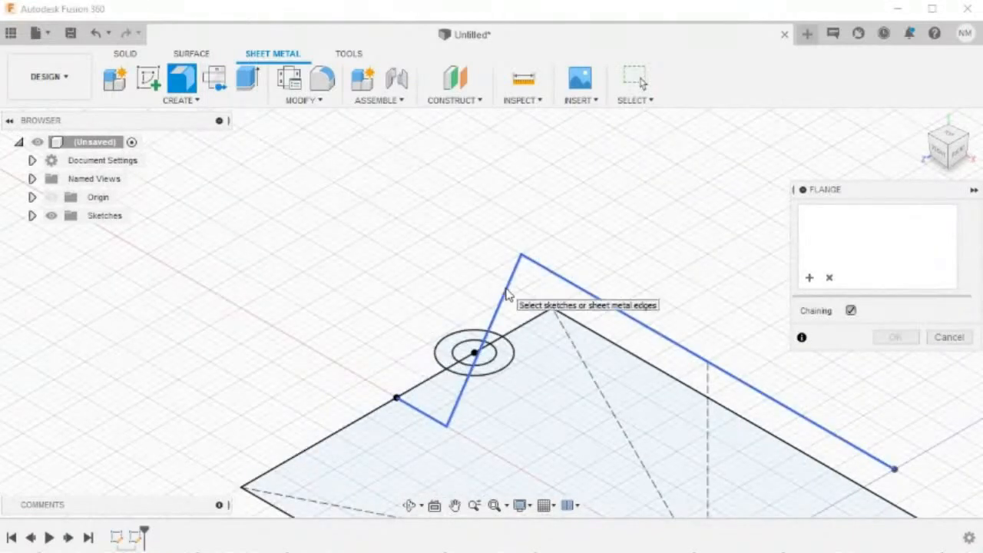
left_click(507, 295)
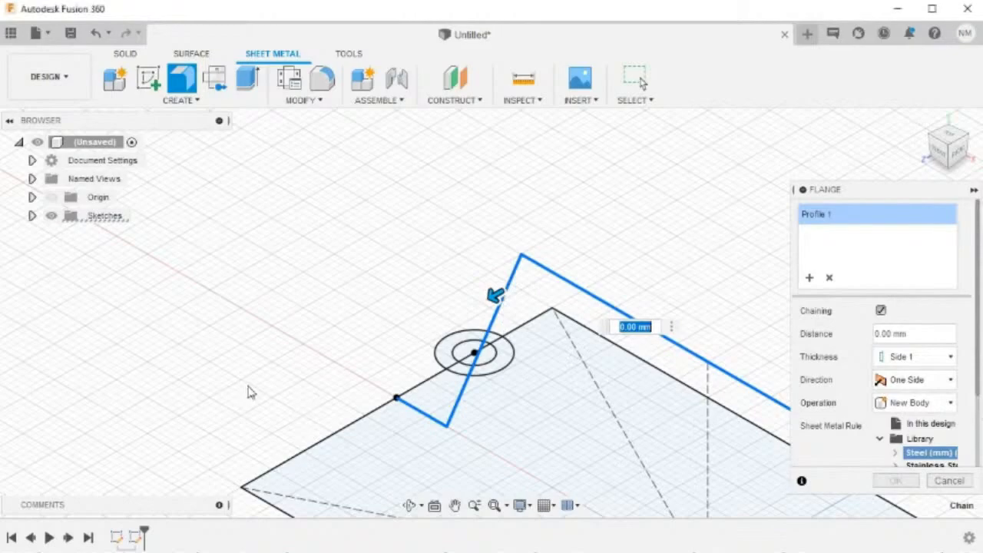
middle_click_drag(251, 391, 515, 272, "shift")
left_click_drag(518, 271, 240, 282)
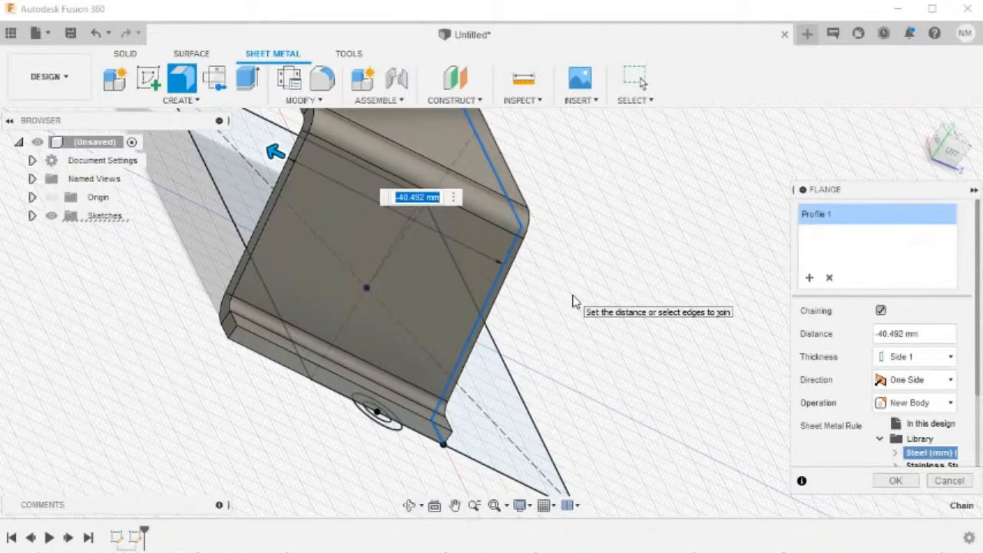
type("25")
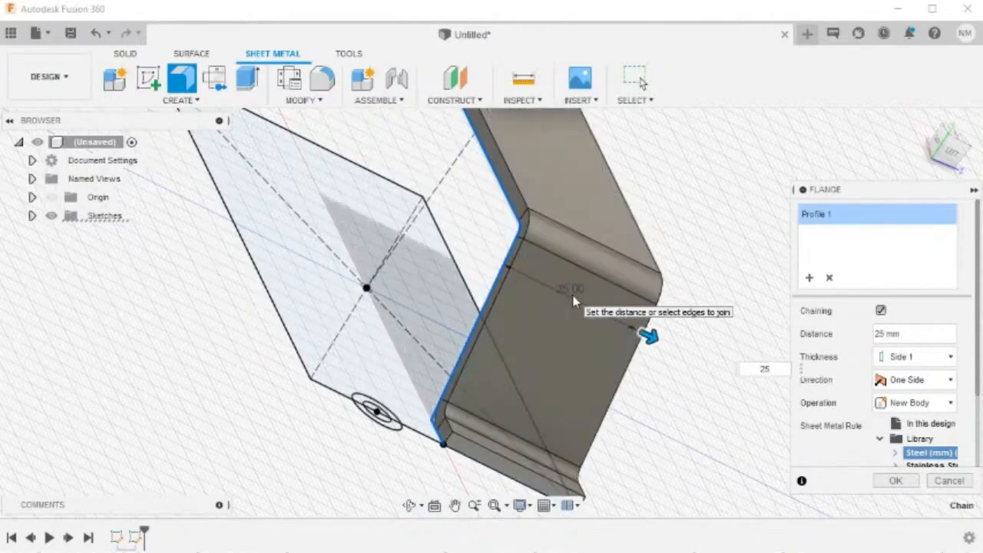
key("Home")
type("-")
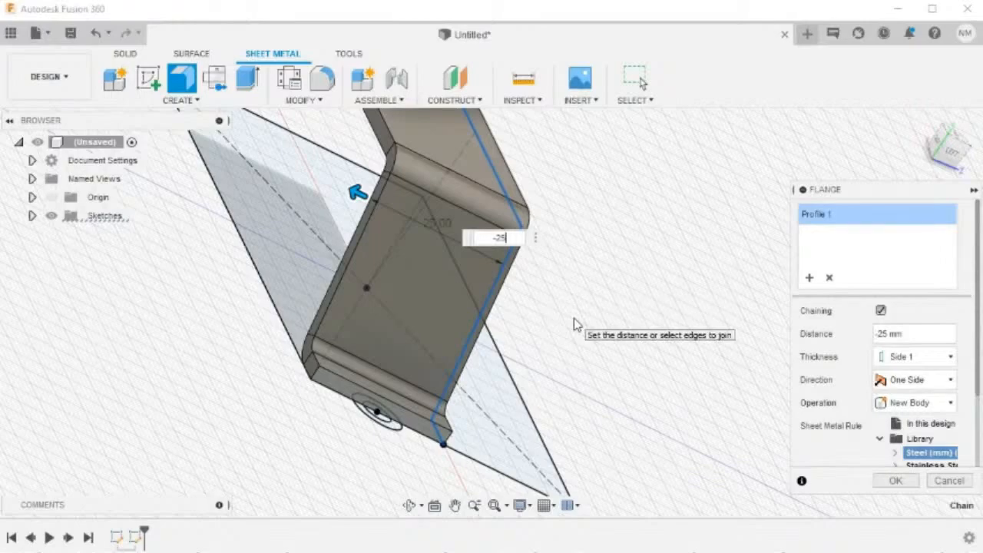
key("Return")
Create a second flange as a new body from the half-ring profile outside the bracket's foot, with thickness on Side 1
middle_click_drag(615, 377, 364, 330, "shift")
scroll(345, 266, "up", 5)
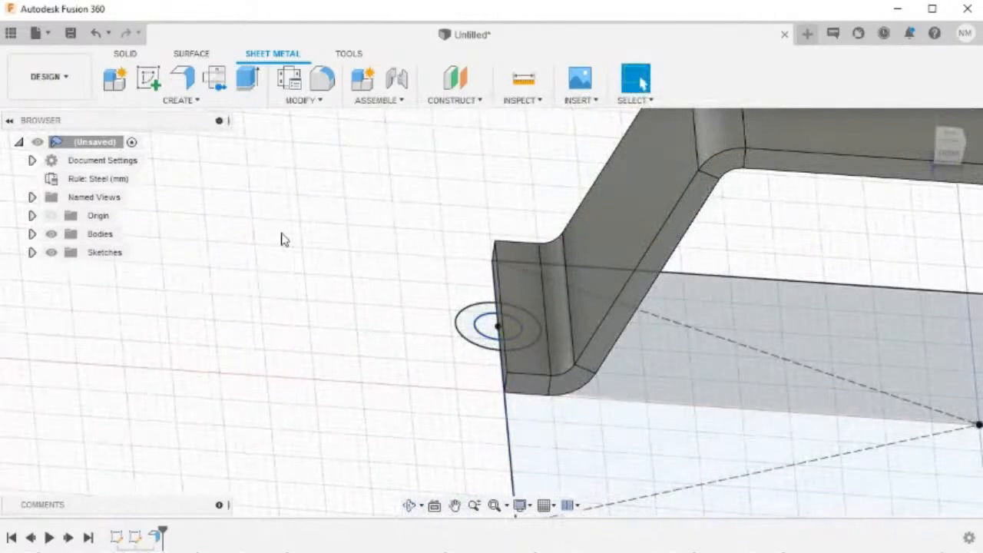
right_click(281, 239)
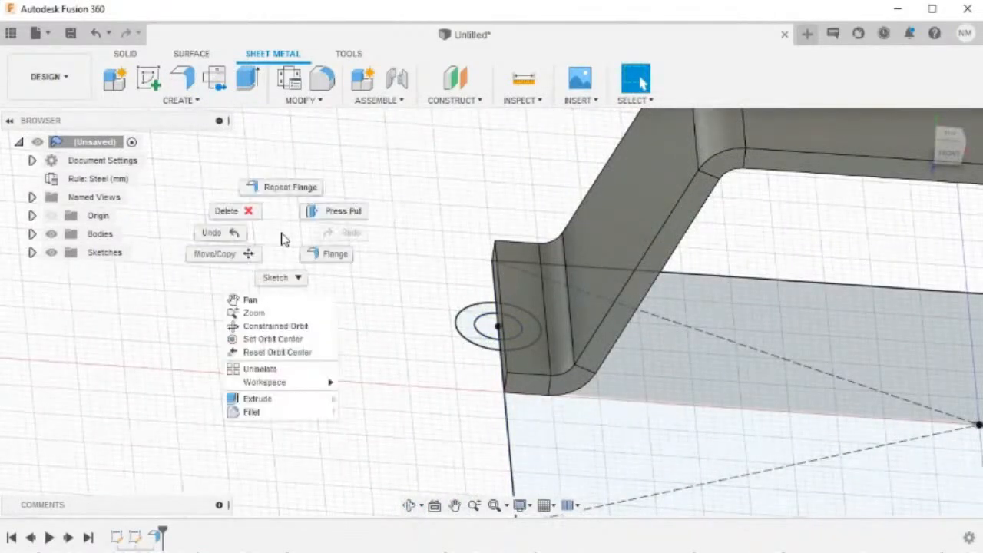
left_click(278, 189)
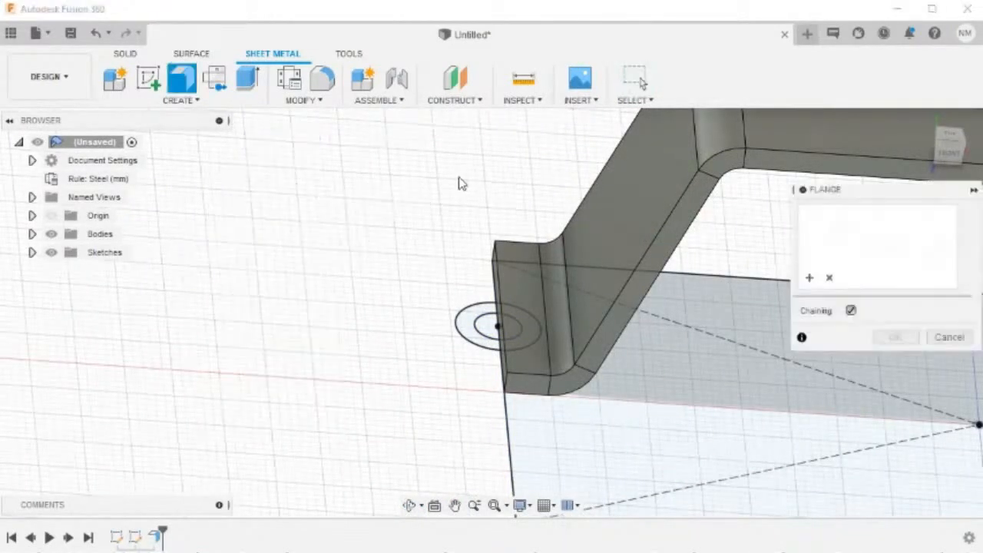
left_click(473, 326)
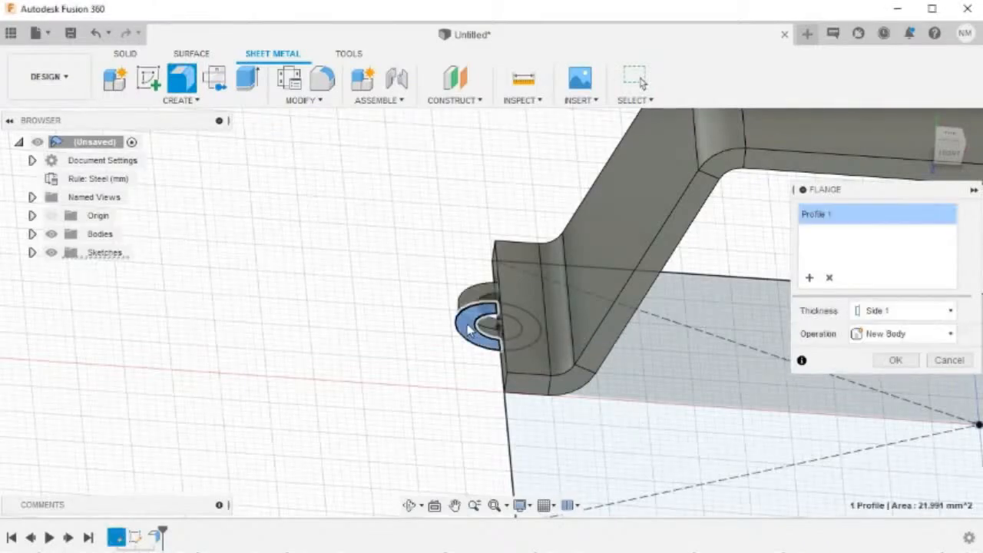
middle_click_drag(456, 366, 433, 366, "shift")
scroll(433, 361, "up", 5)
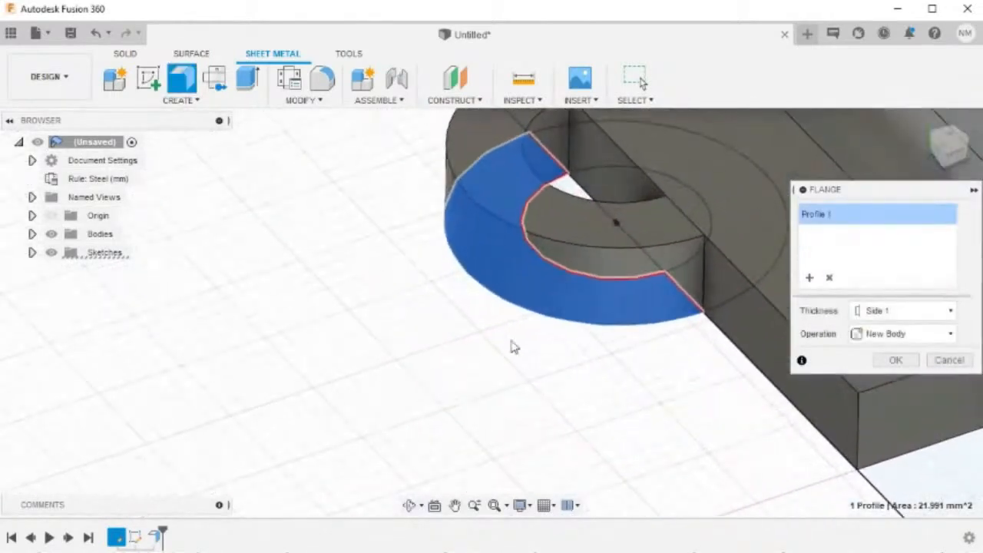
middle_click_drag(512, 345, 365, 411, "shift")
scroll(407, 402, "down", 5)
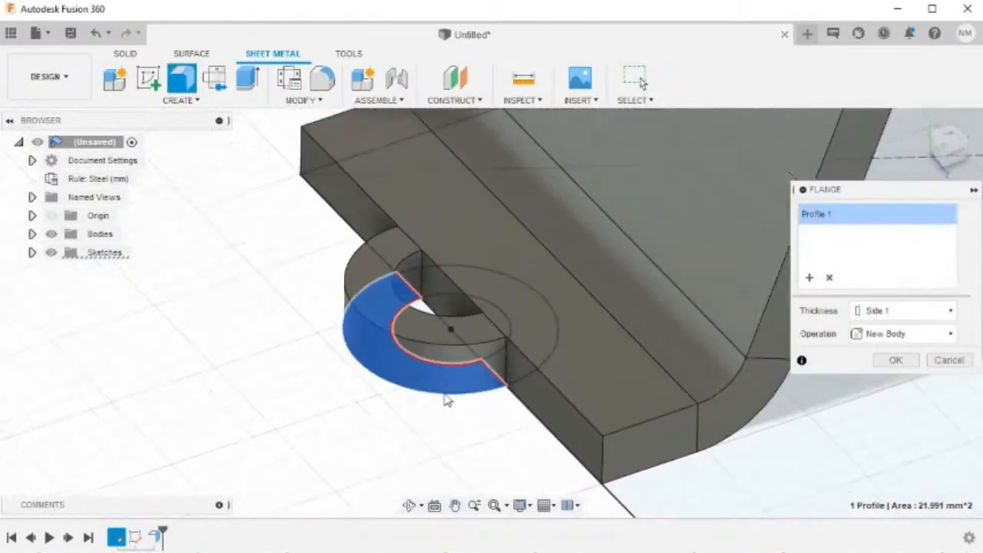
middle_click_drag(533, 307, 479, 299)
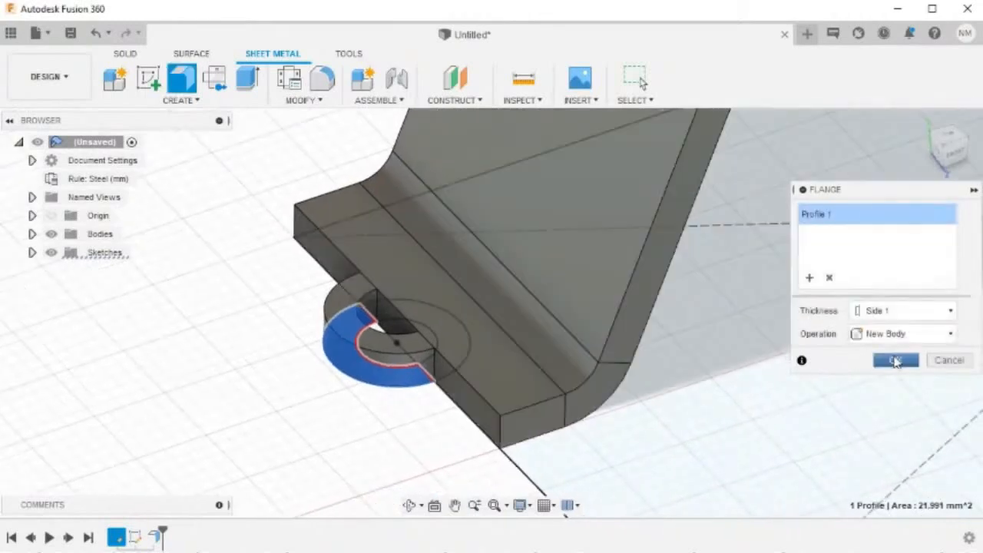
left_click(896, 361)
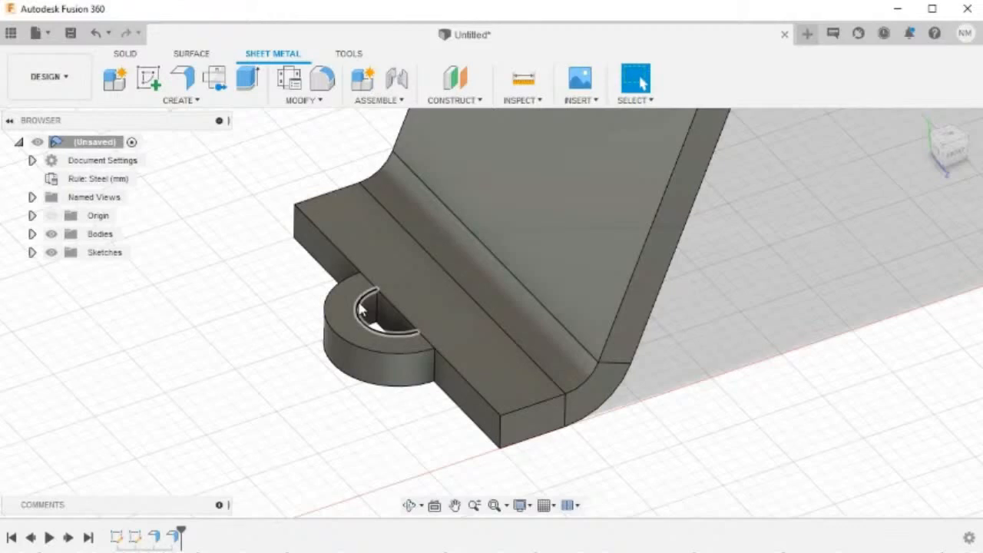
Expand the list of sketches and make Sketch1 visible in the model
left_click(31, 255)
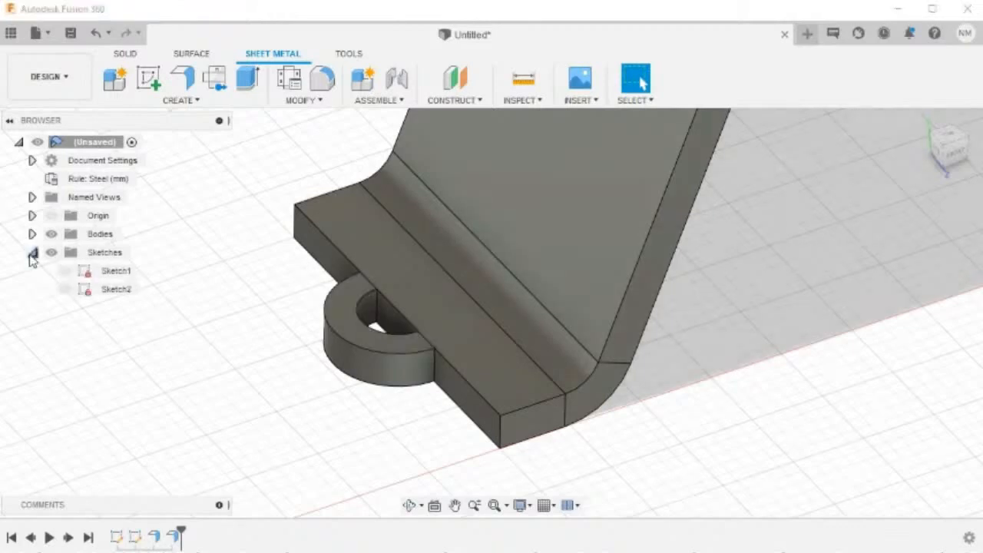
left_click(65, 292)
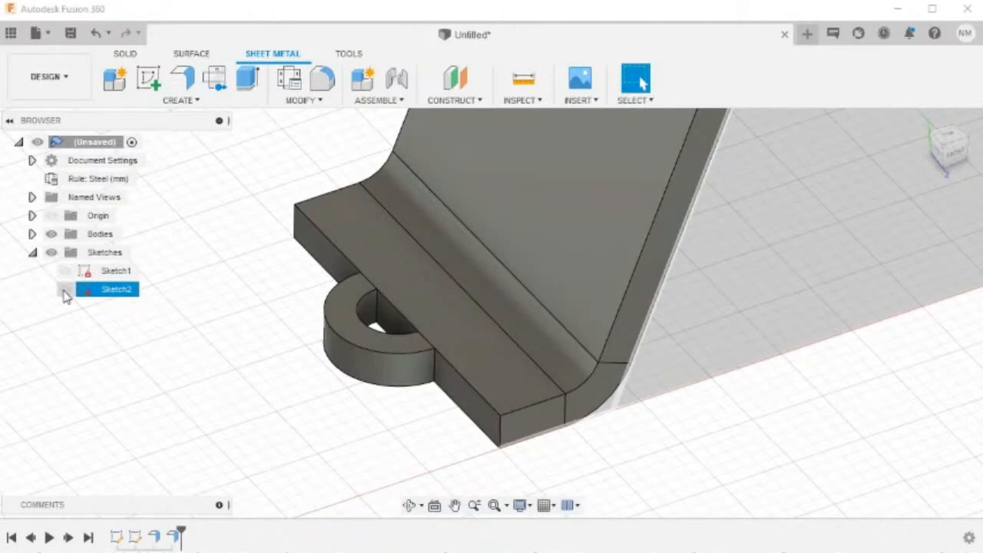
left_click(64, 271)
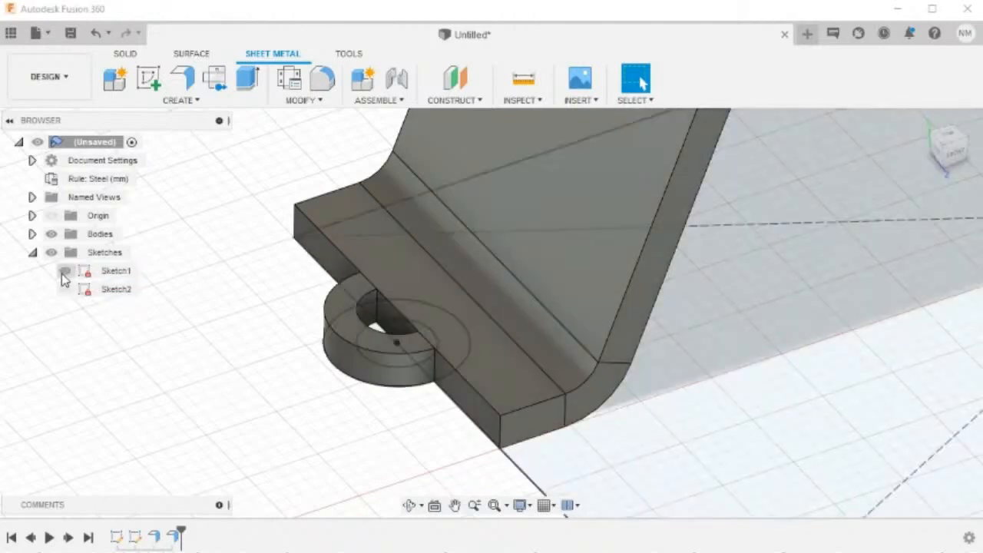
middle_click_drag(261, 377, 340, 382)
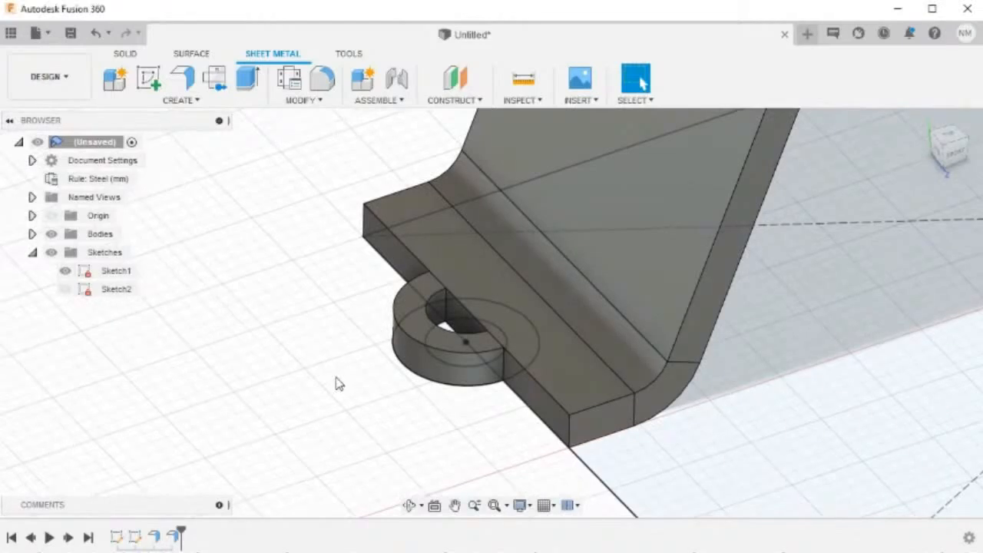
Extrude the half-circle profile inside the ring as a cut, with extent To Object ending at the foot's top face
key("e")
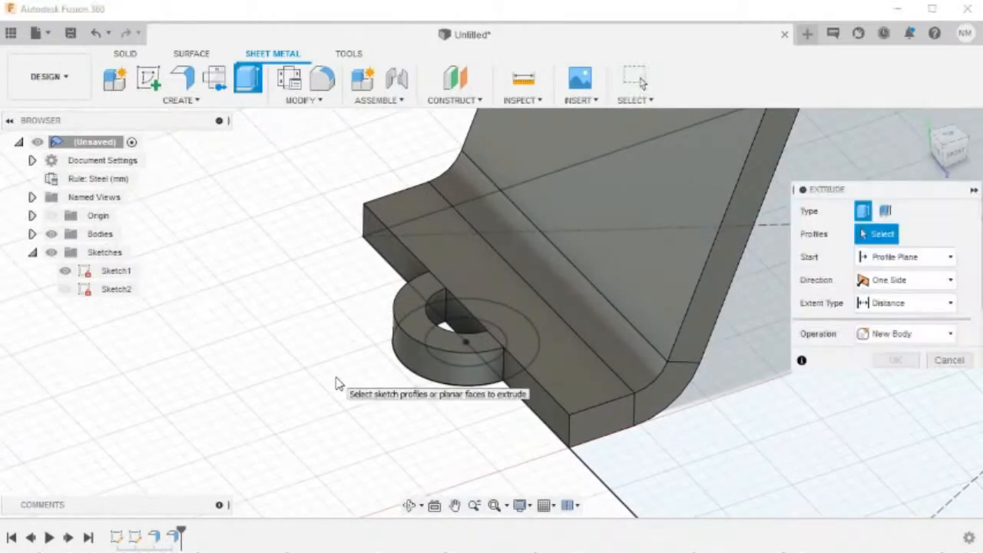
middle_click_drag(391, 417, 415, 327, "shift")
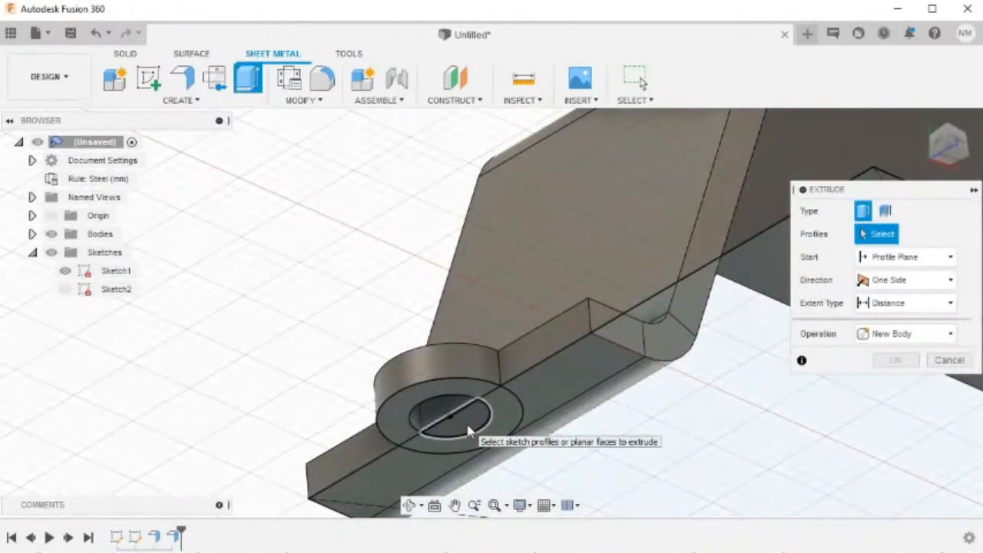
left_click(468, 427)
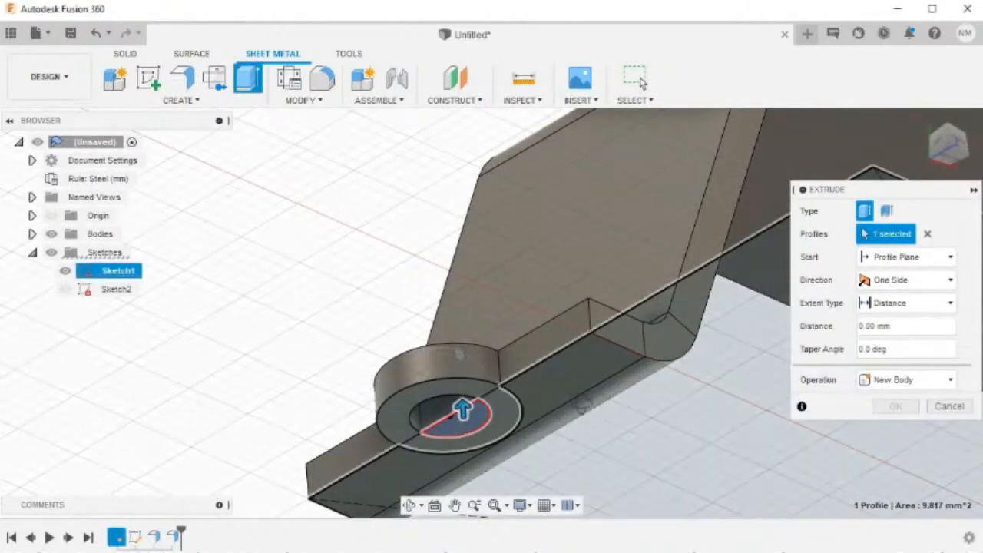
middle_click_drag(583, 406, 577, 476, "shift")
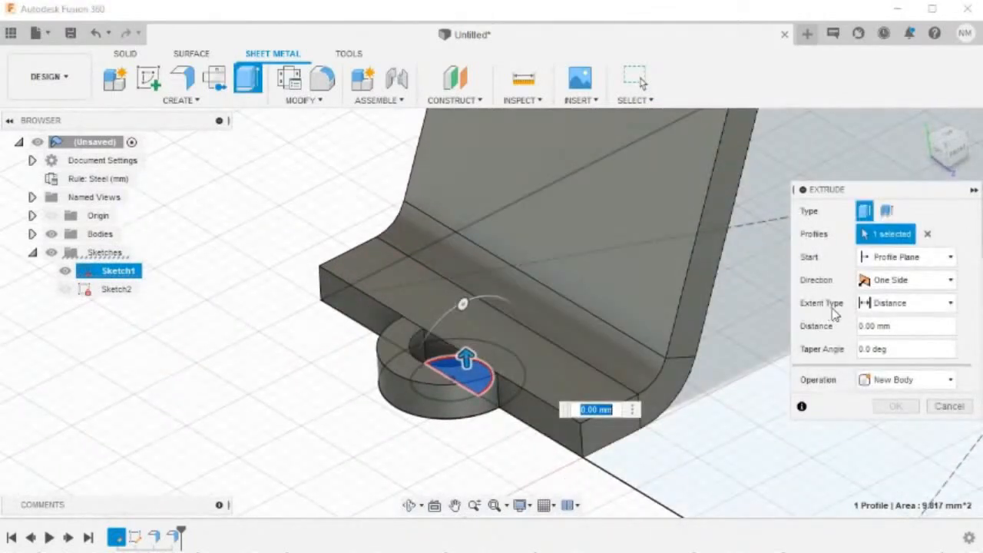
left_click(895, 302)
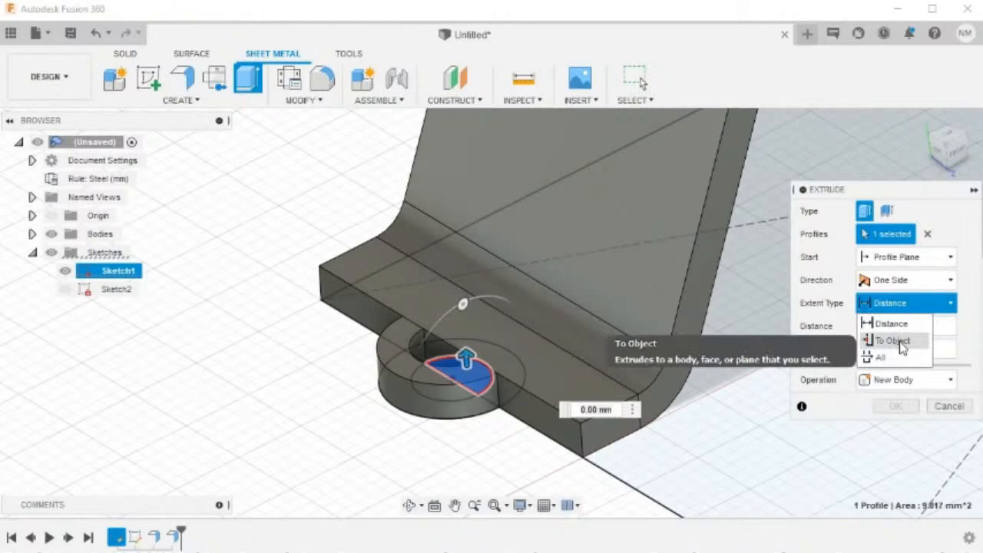
left_click(895, 340)
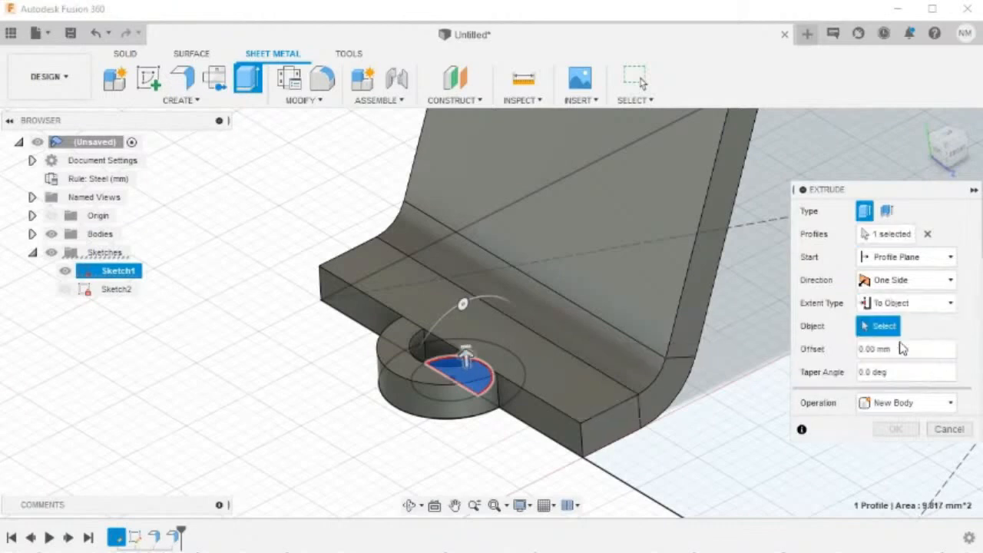
left_click(537, 365)
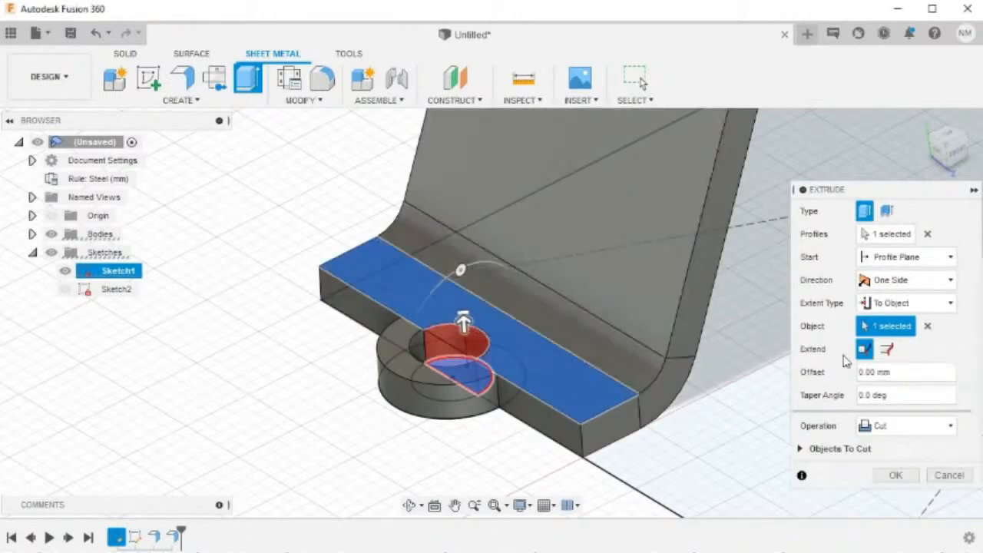
left_click(898, 476)
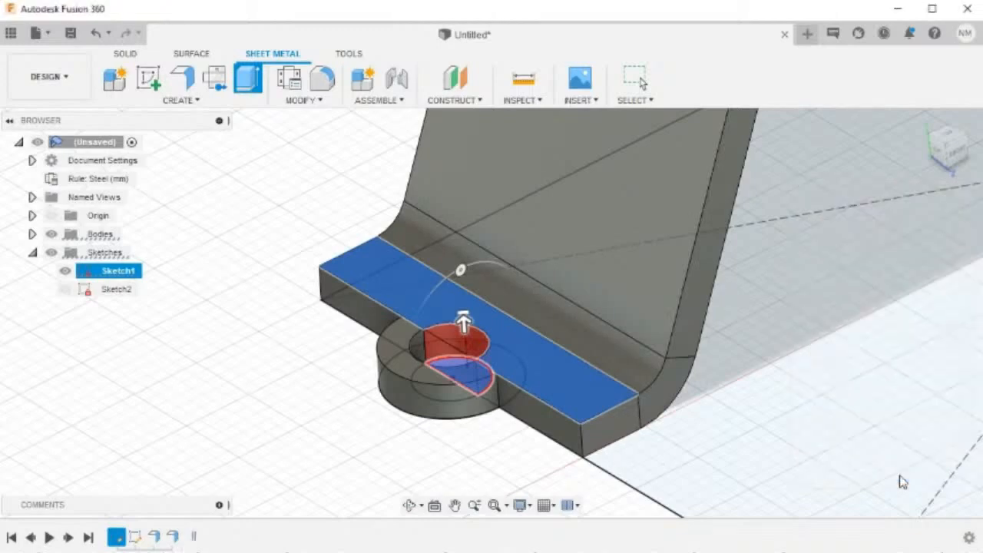
Hide Sketch1 in the model
middle_click_drag(362, 410, 270, 390, "shift")
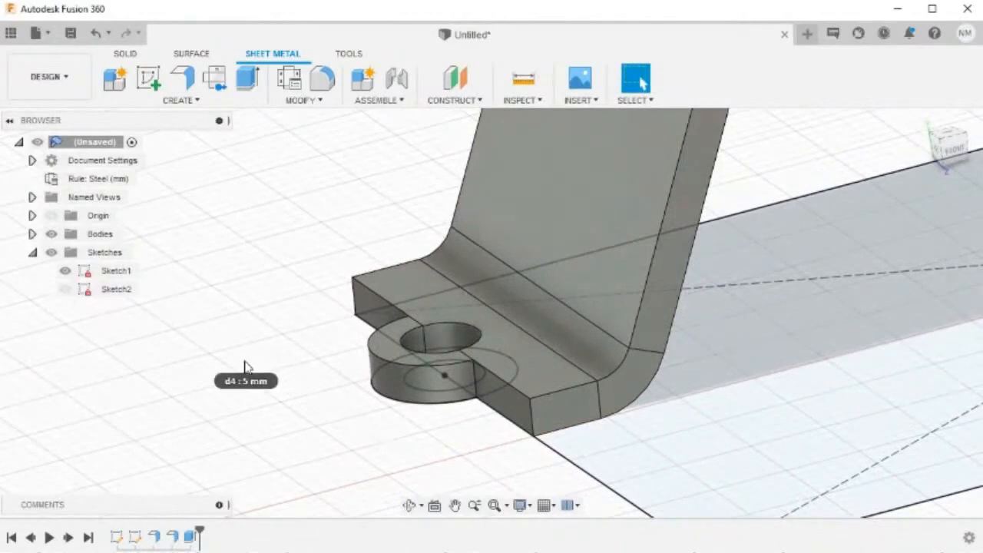
left_click(71, 276)
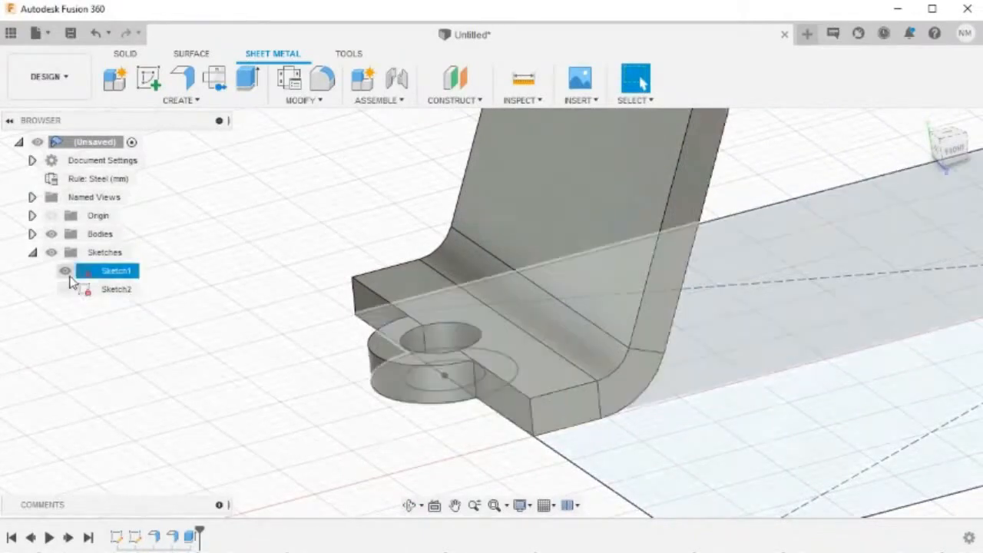
left_click(65, 271)
Edit Sketch2, convert the half of the 60 mm line beyond the vertical centreline to construction, and finish the sketch
left_click(927, 125)
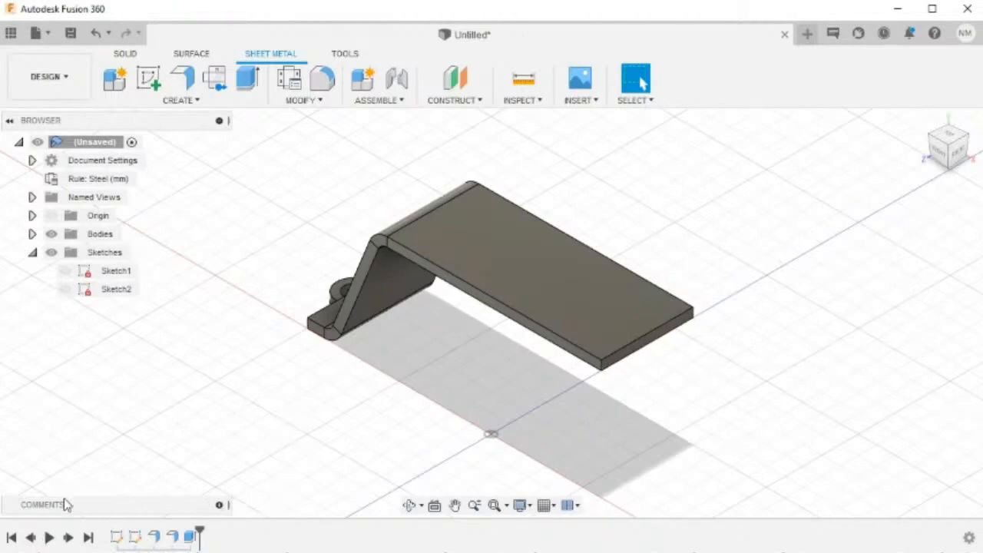
left_click(133, 538)
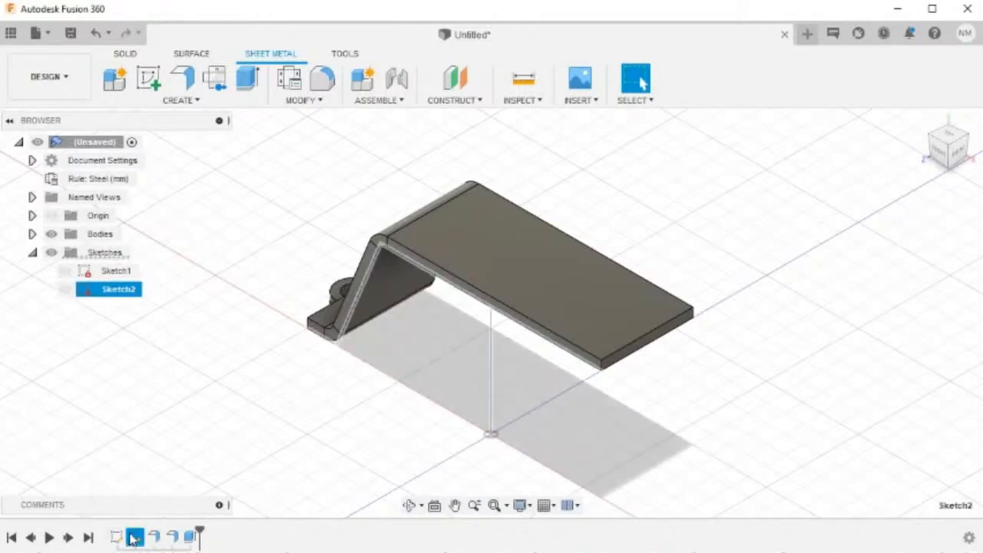
right_click(132, 538)
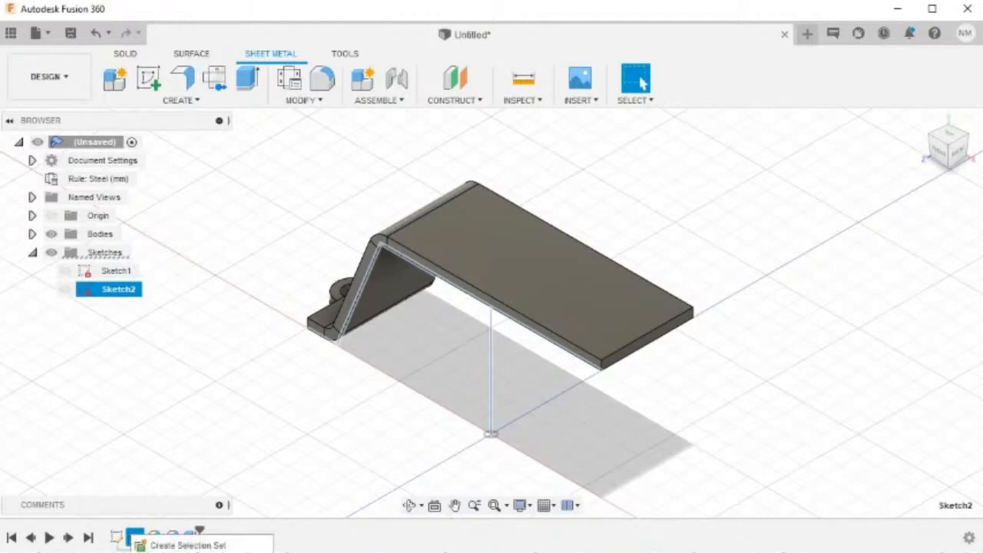
double_click(133, 538)
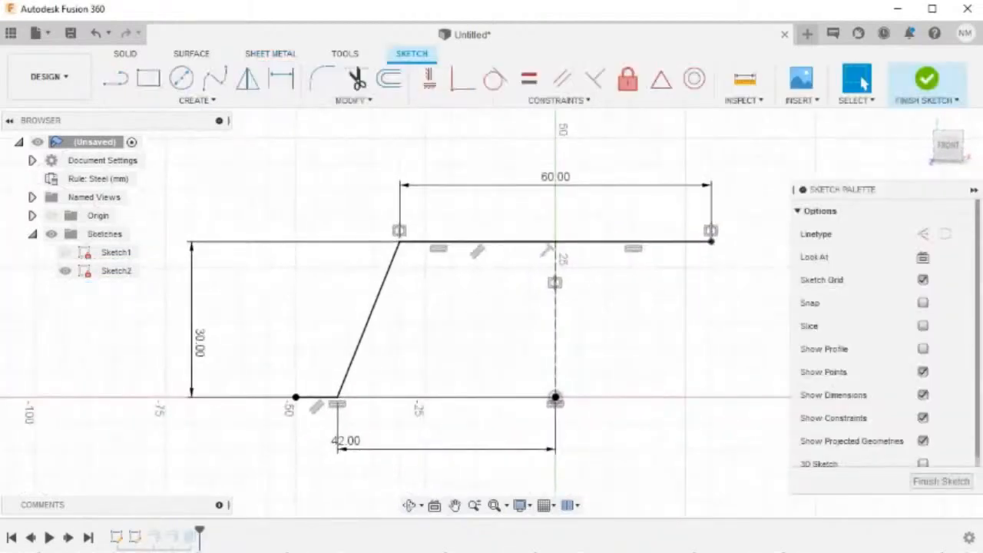
left_click(673, 246)
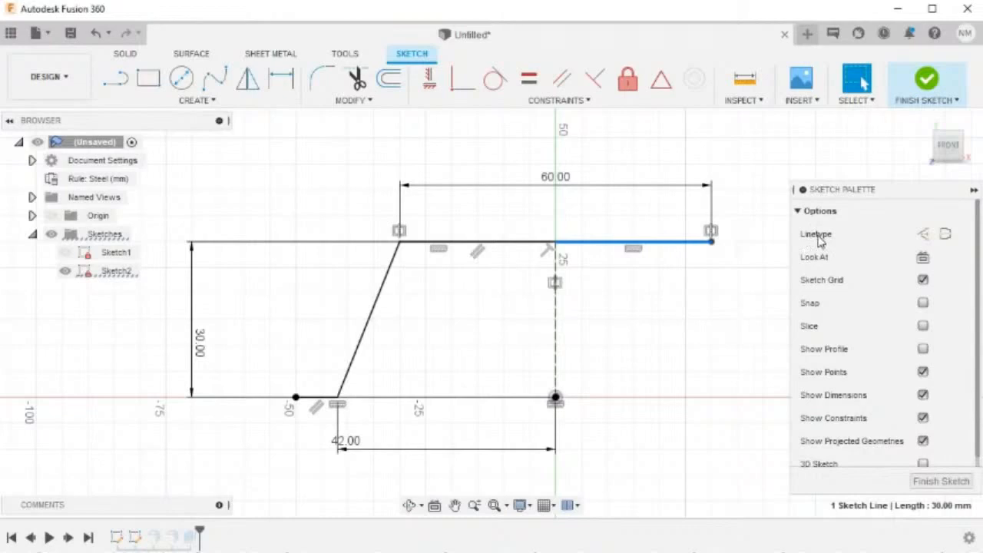
left_click(926, 236)
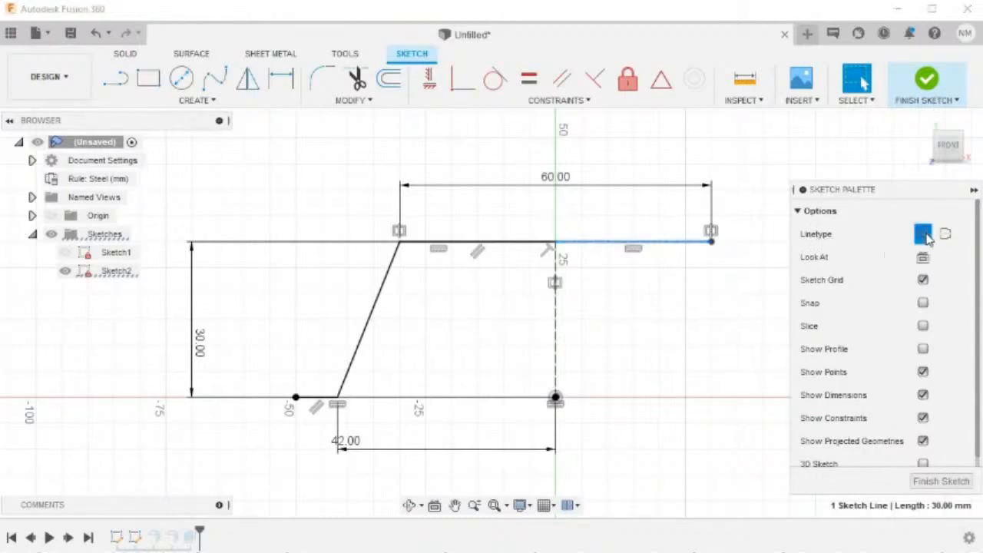
left_click(668, 304)
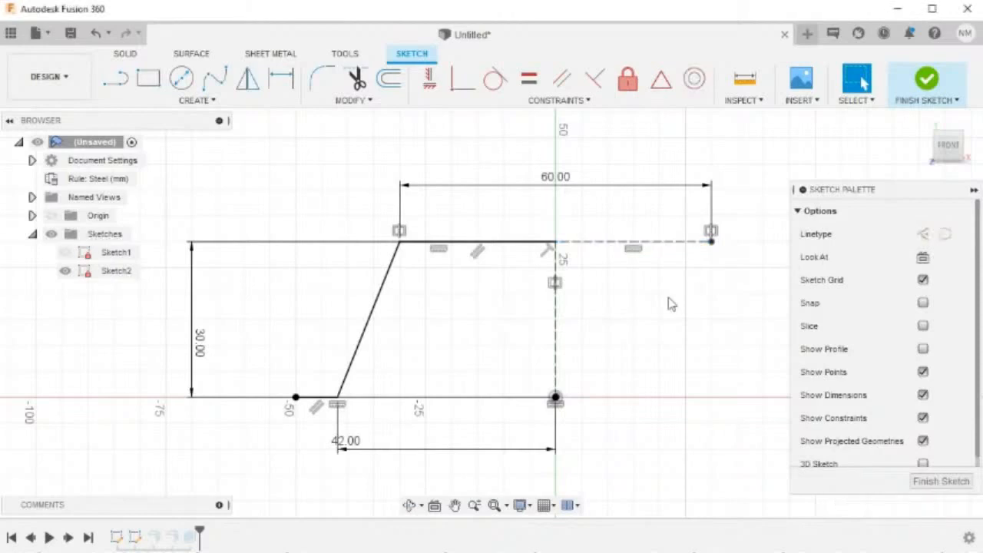
left_click(927, 80)
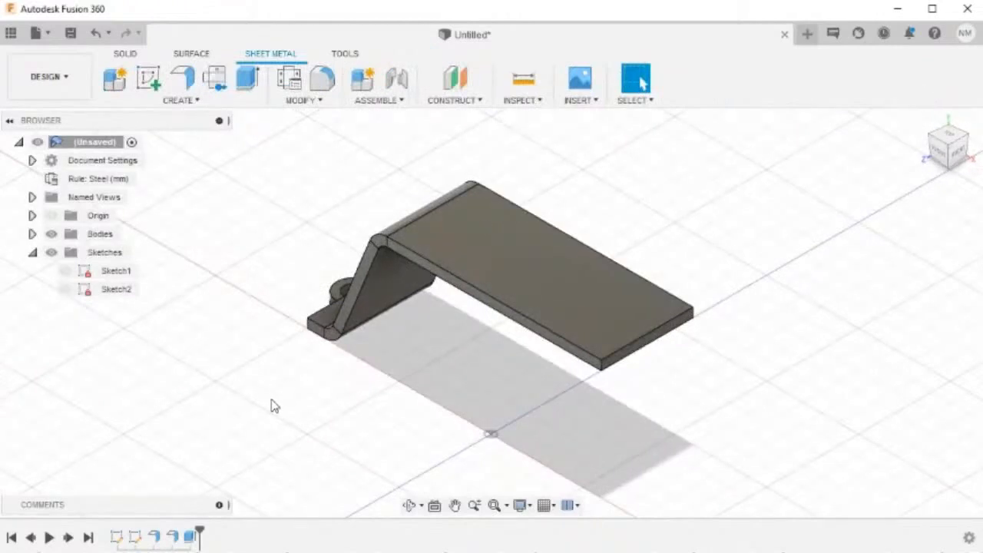
Edit the first contour flange, replacing its profile with the shortened Sketch2 chain at a distance of -25 mm
left_click(155, 538)
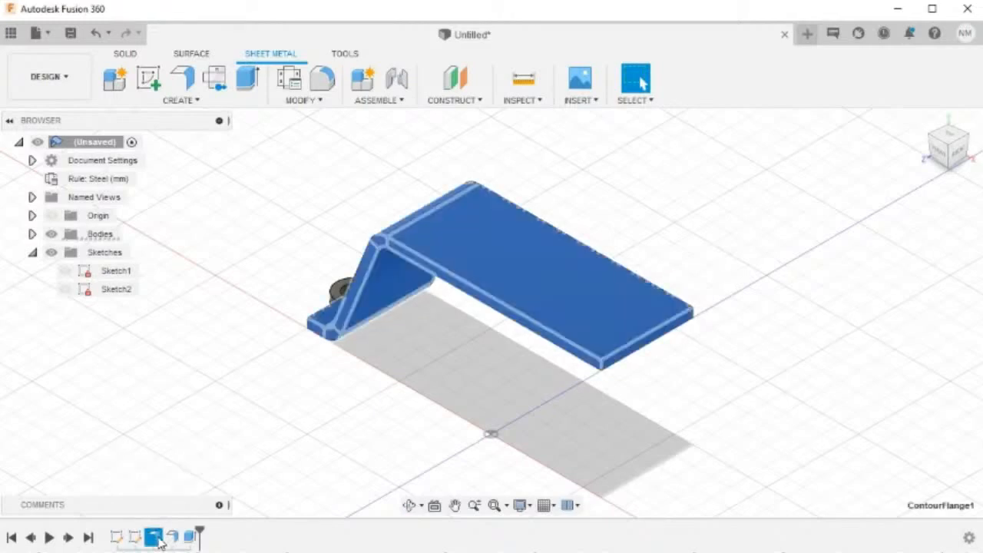
right_click(159, 540)
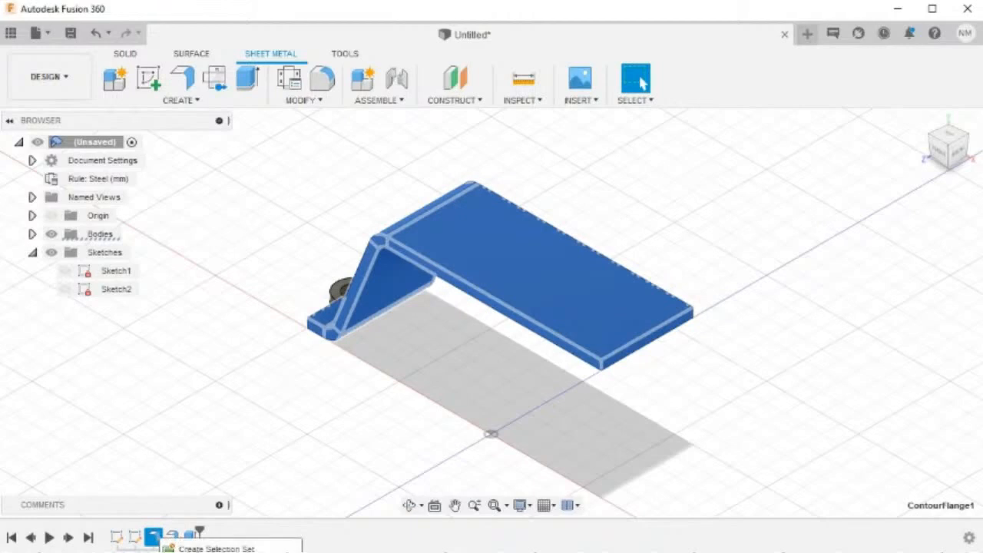
double_click(153, 537)
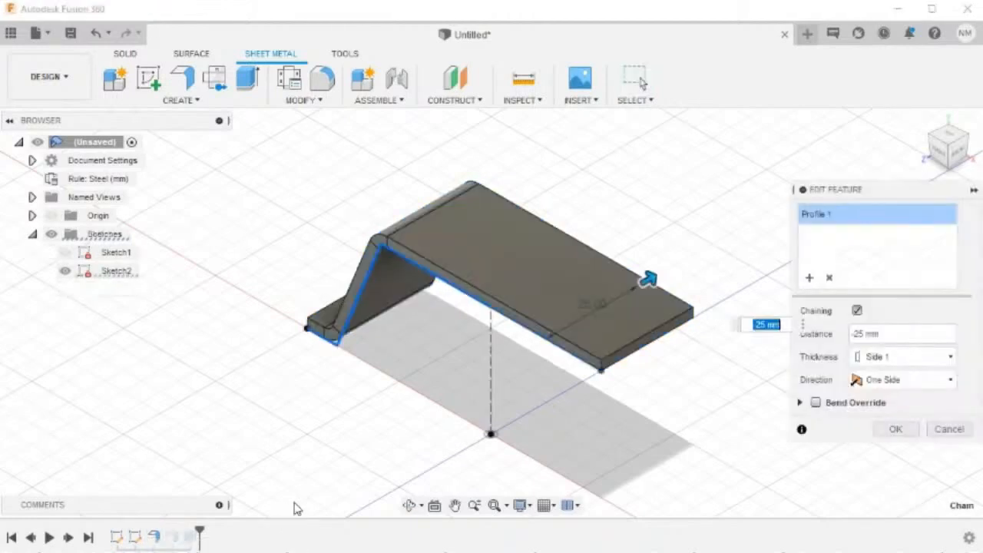
left_click(831, 279)
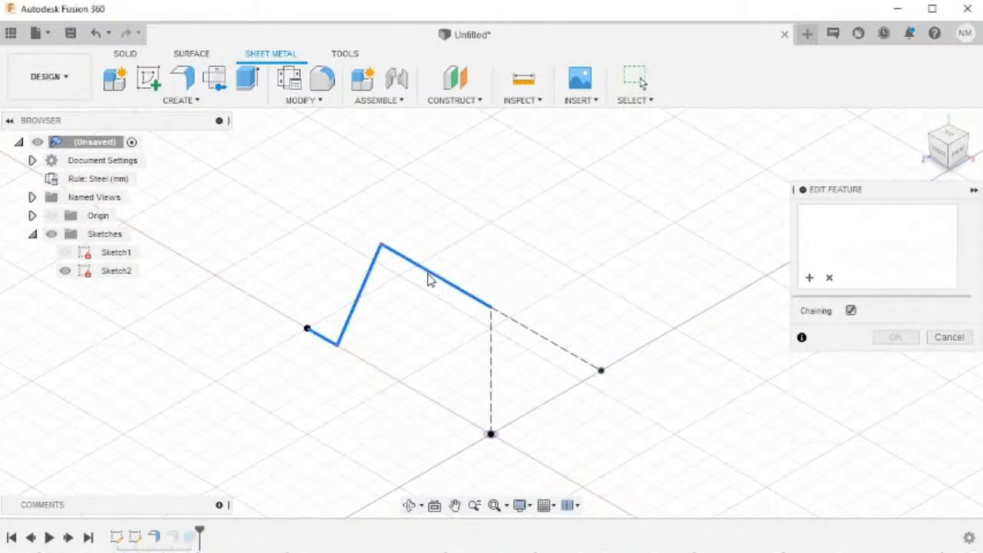
left_click(428, 278)
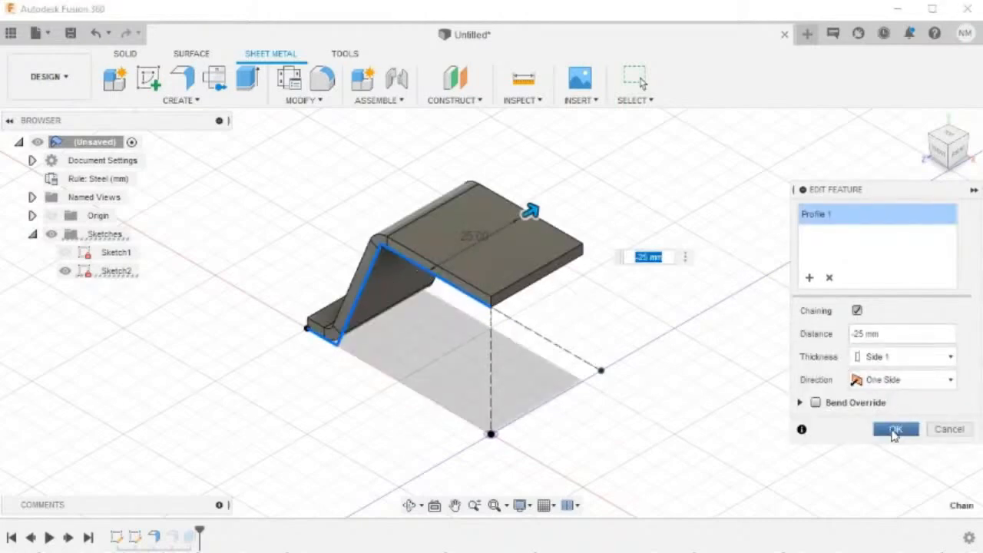
left_click(895, 432)
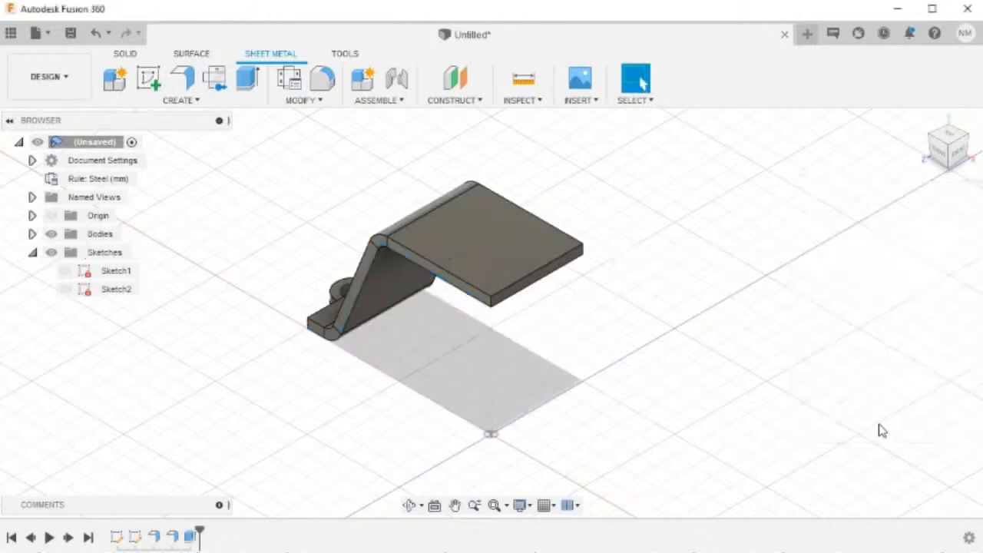
Mirror all faces of the bracket and its half-ring across the front (XY) origin plane
middle_click_drag(878, 428, 813, 279, "shift")
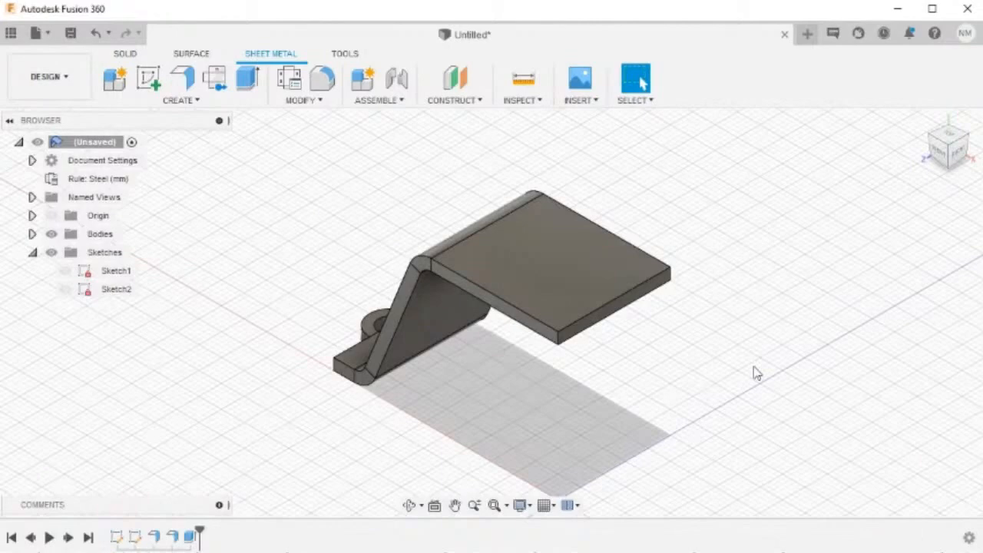
middle_click_drag(755, 374, 734, 288)
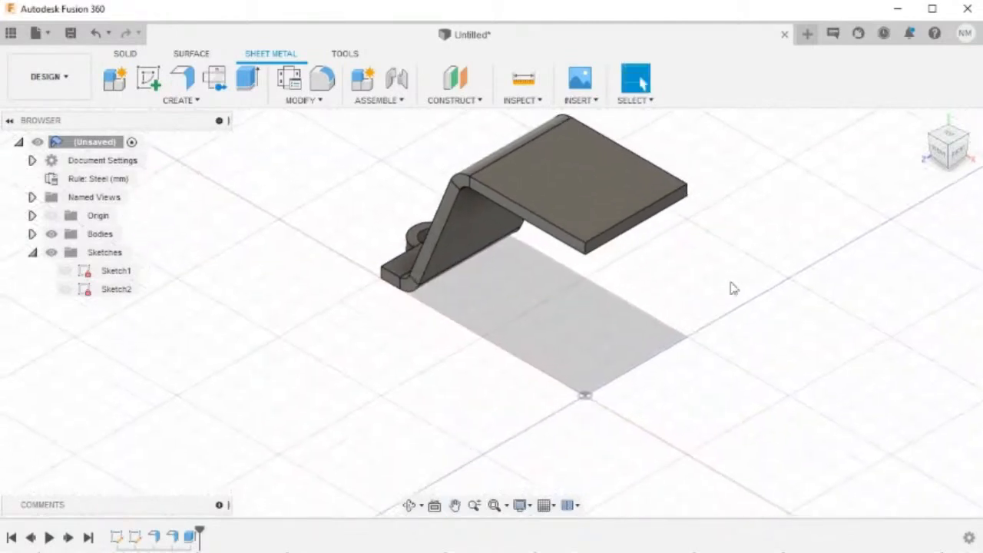
key("s")
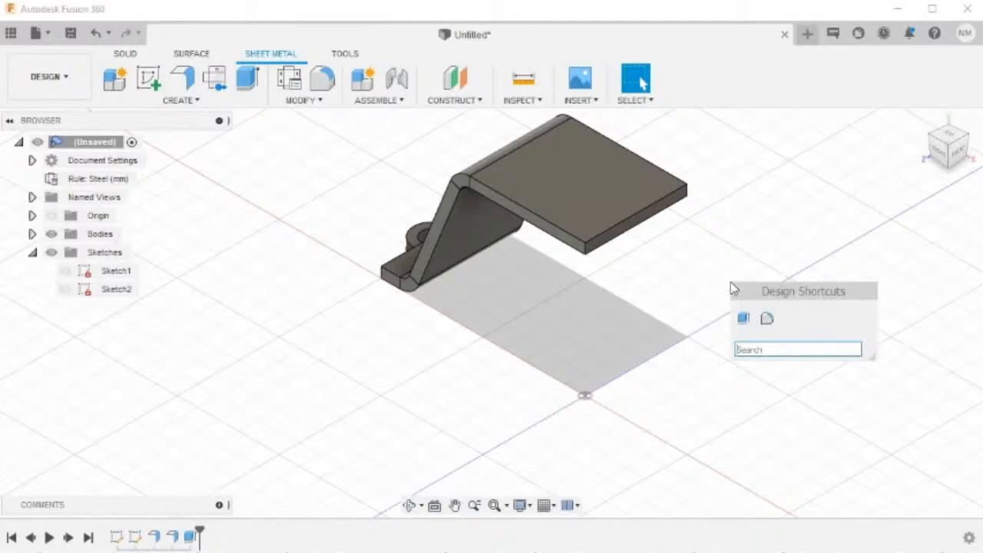
type("MIR")
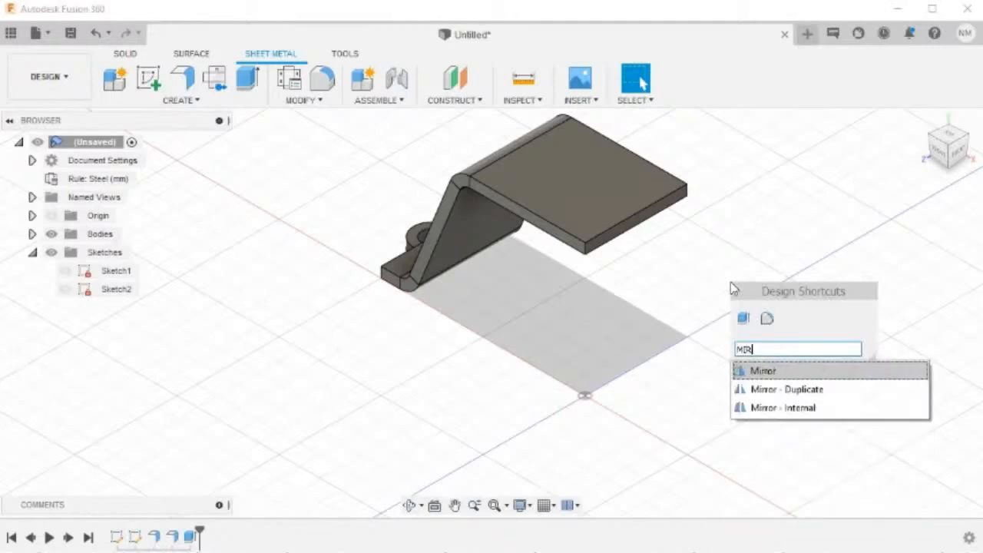
left_click(798, 372)
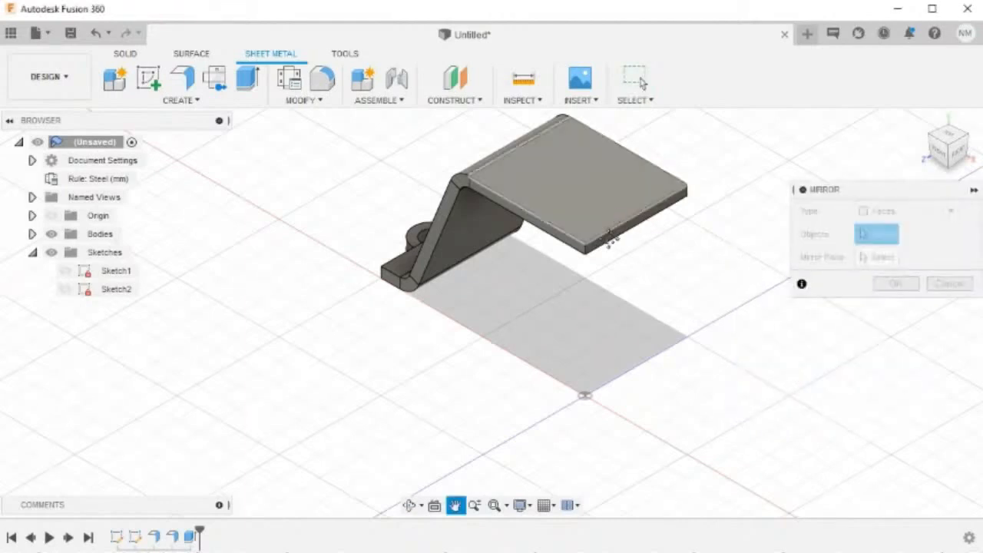
middle_click_drag(610, 246, 611, 319)
left_click_drag(744, 432, 288, 164)
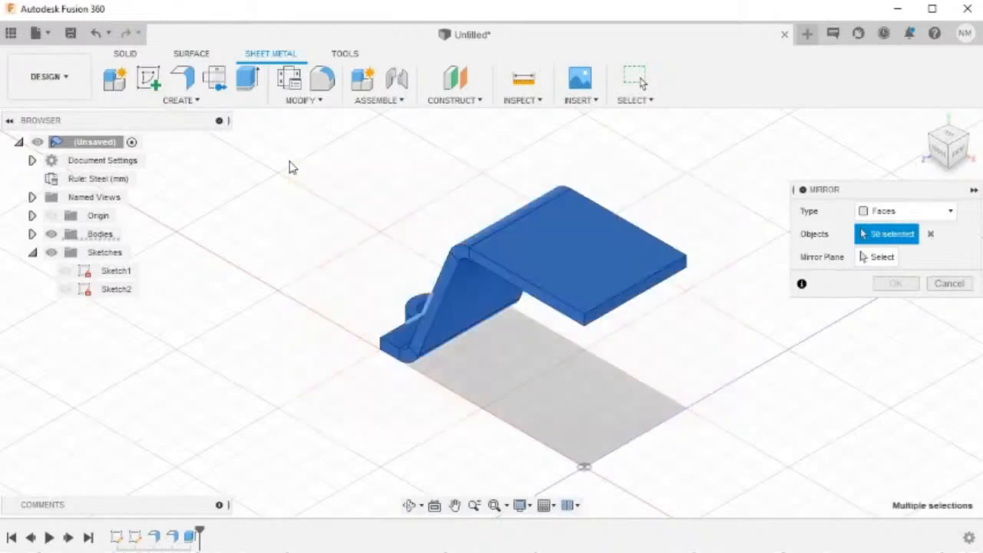
middle_click_drag(651, 435, 669, 360)
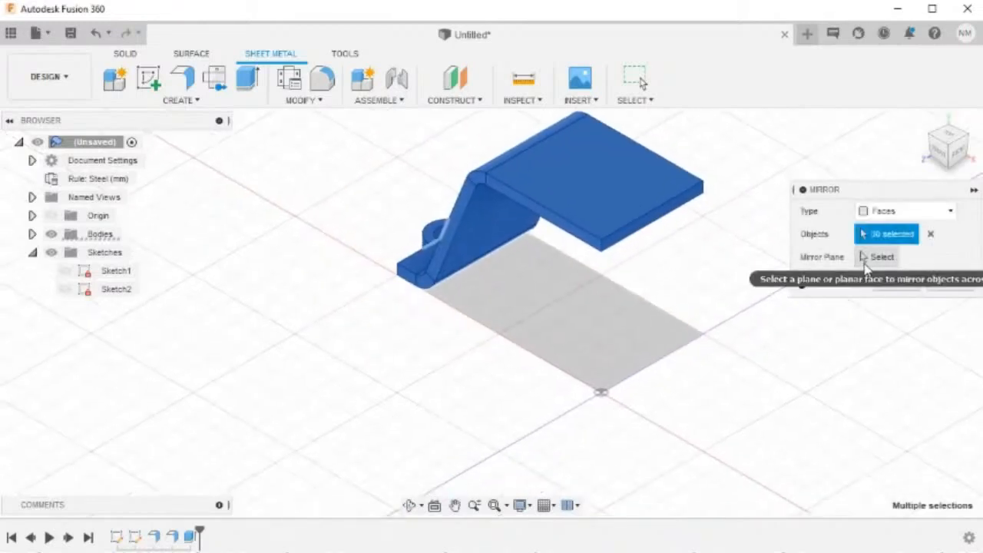
left_click(869, 263)
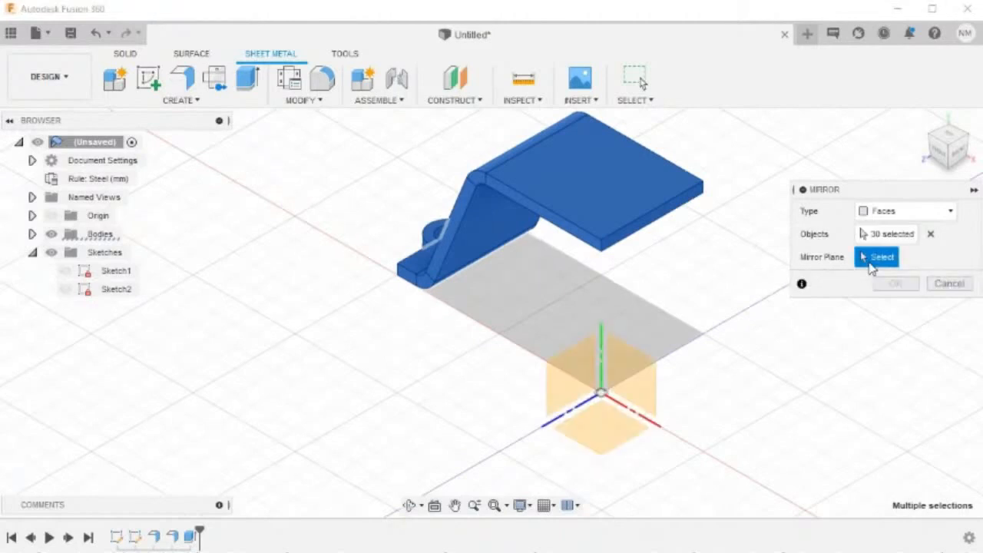
left_click(635, 397)
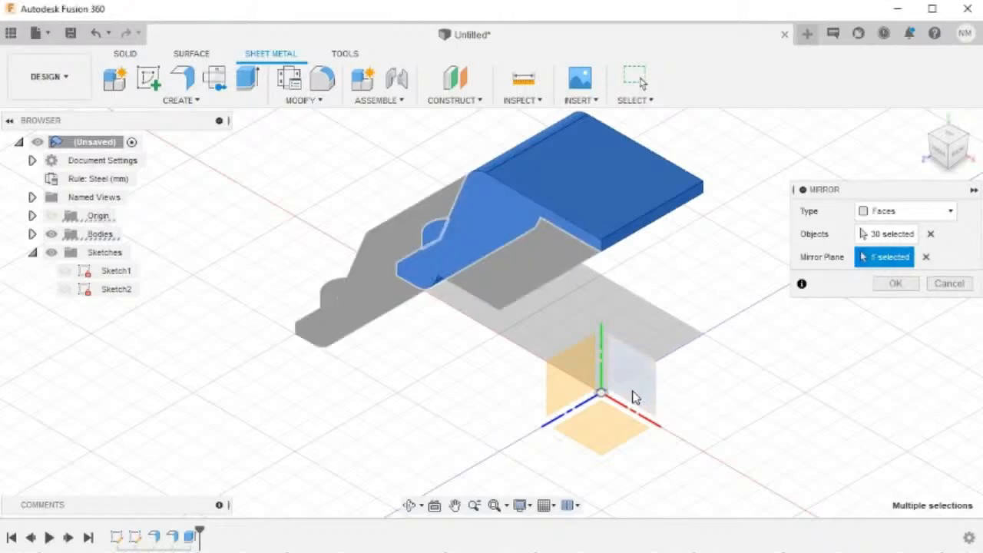
left_click(896, 284)
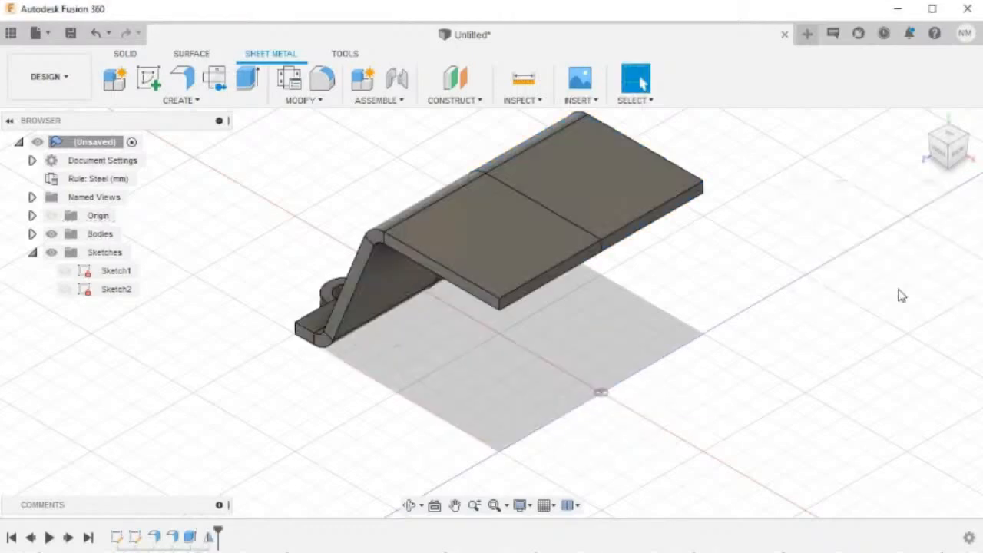
middle_click_drag(504, 378, 573, 357, "shift")
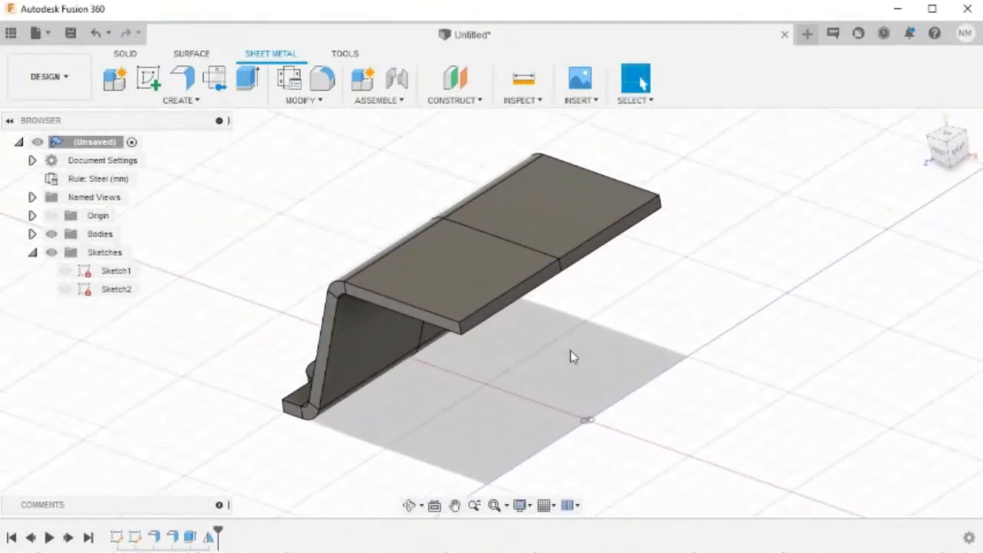
Mirror all faces of the bracket and its rings across the side (YZ) origin plane
right_click(776, 247)
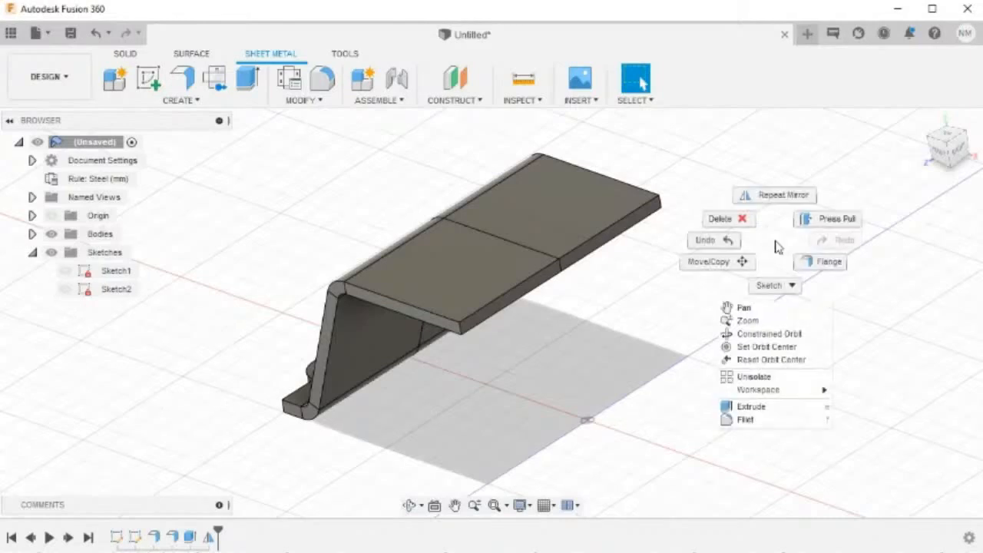
left_click(771, 197)
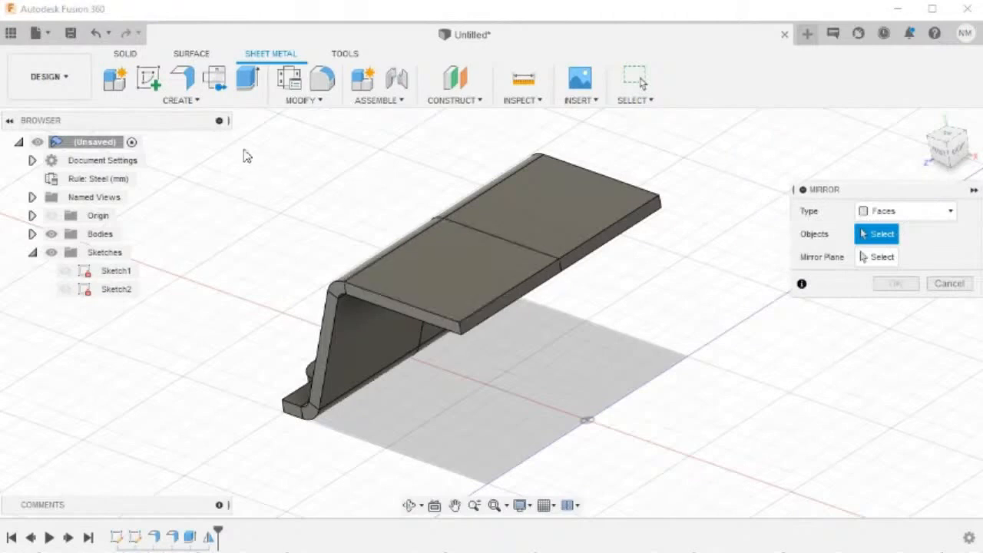
left_click_drag(246, 127, 752, 444)
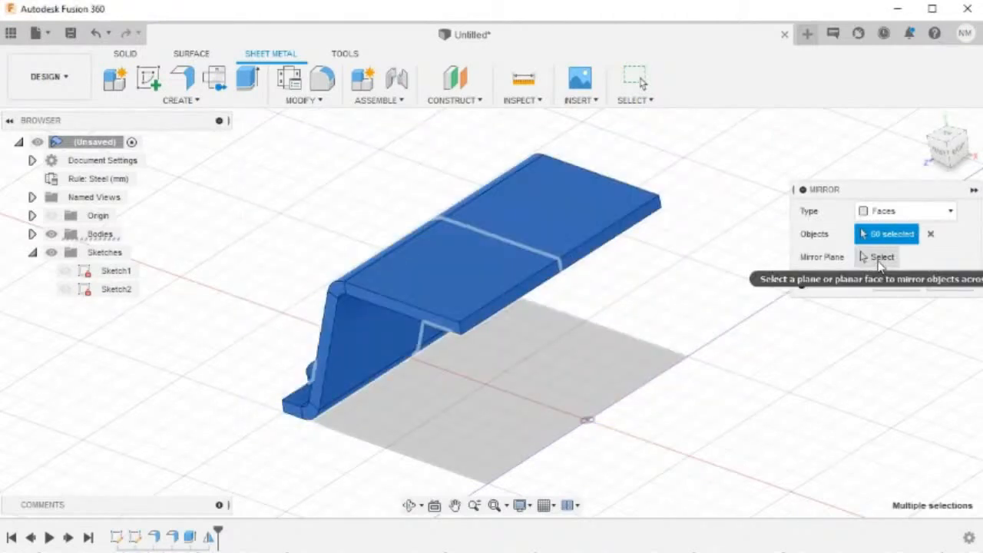
left_click(881, 258)
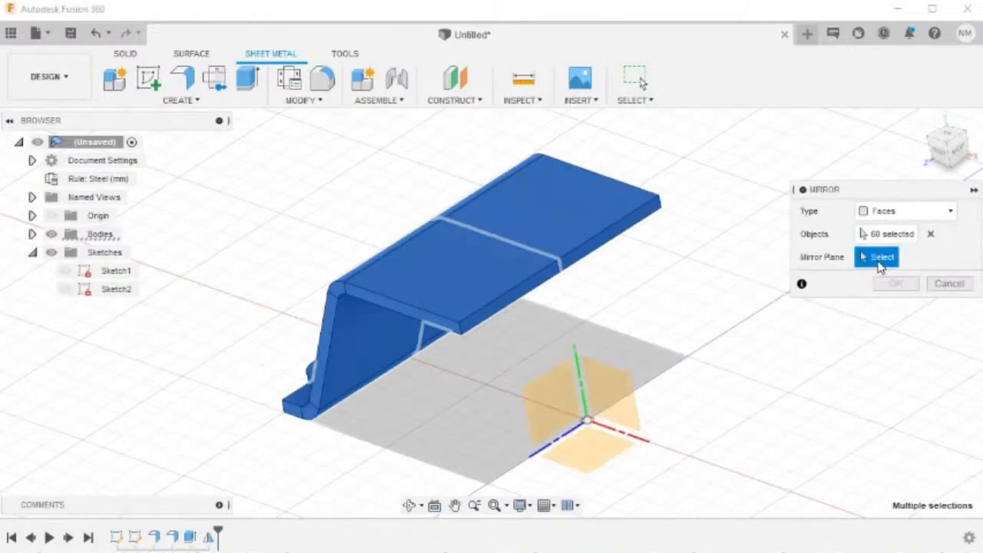
left_click(566, 395)
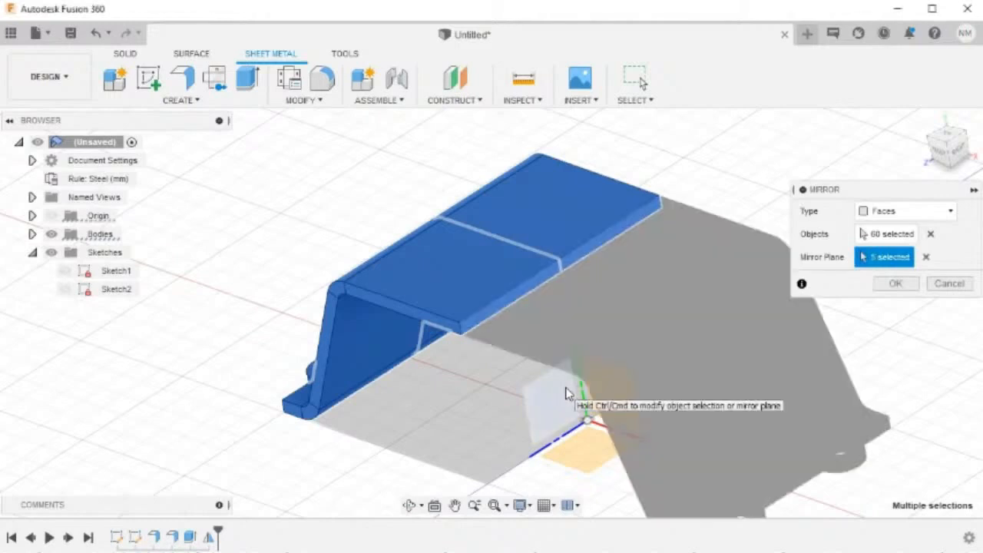
left_click(896, 283)
middle_click_drag(883, 292, 399, 286, "shift")
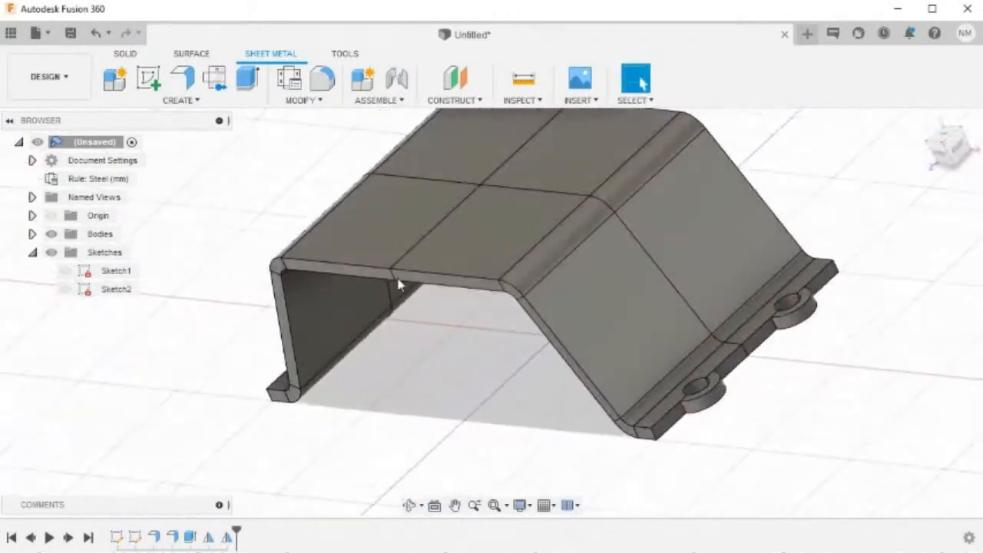
List the model's bodies and set up a Join combine with Body5 as target and Body6, Body7 and Body8 as tool bodies
left_click(31, 235)
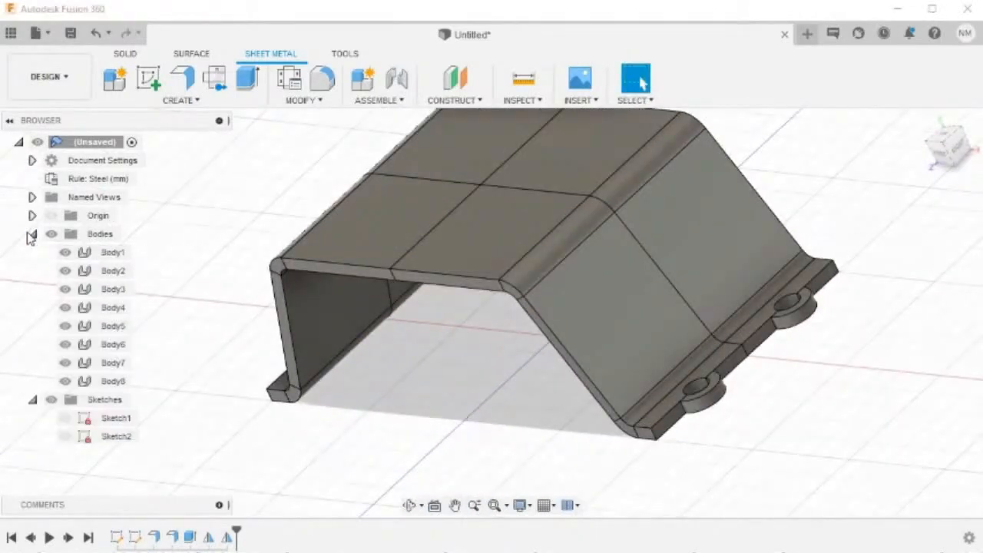
left_click(114, 255)
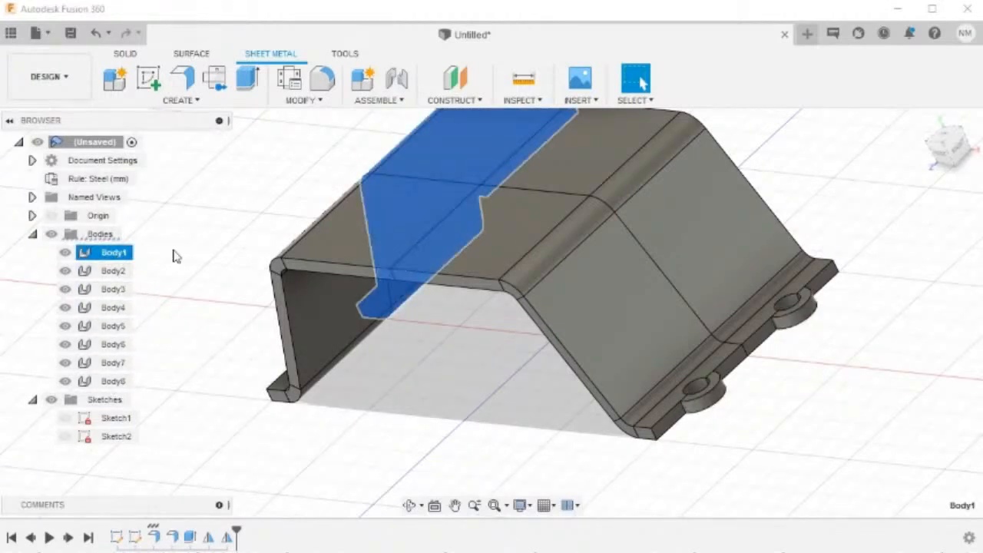
left_click(211, 269)
scroll(345, 307, "down", 2)
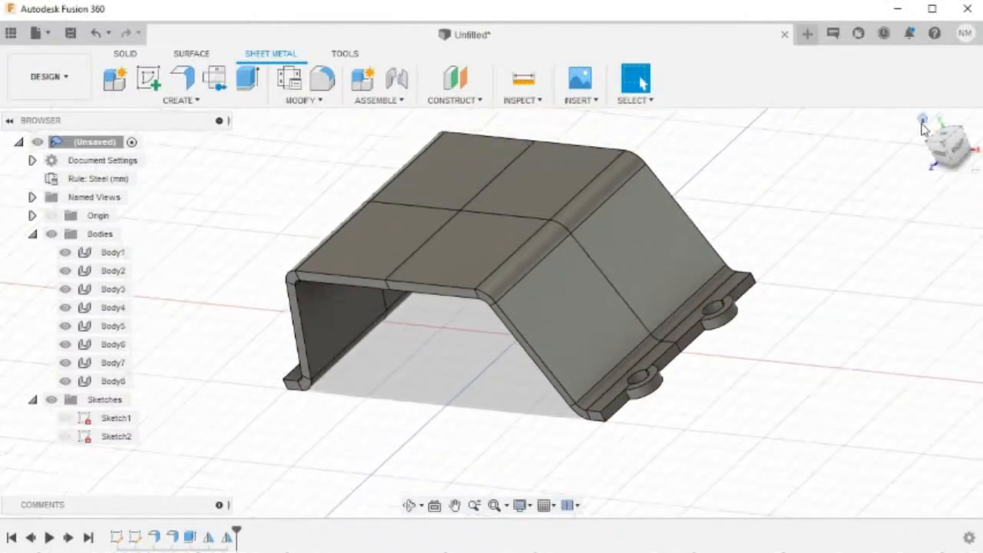
left_click(923, 118)
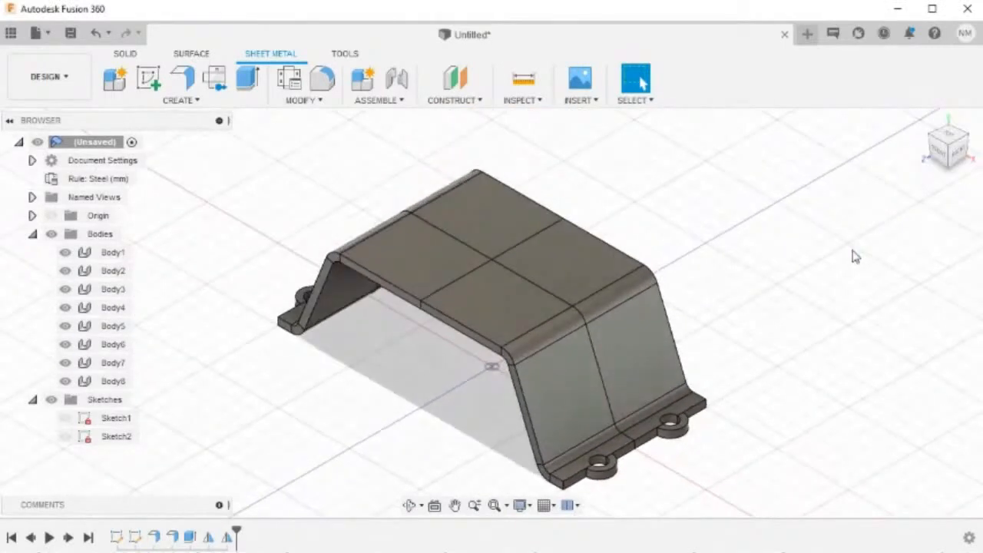
key("s")
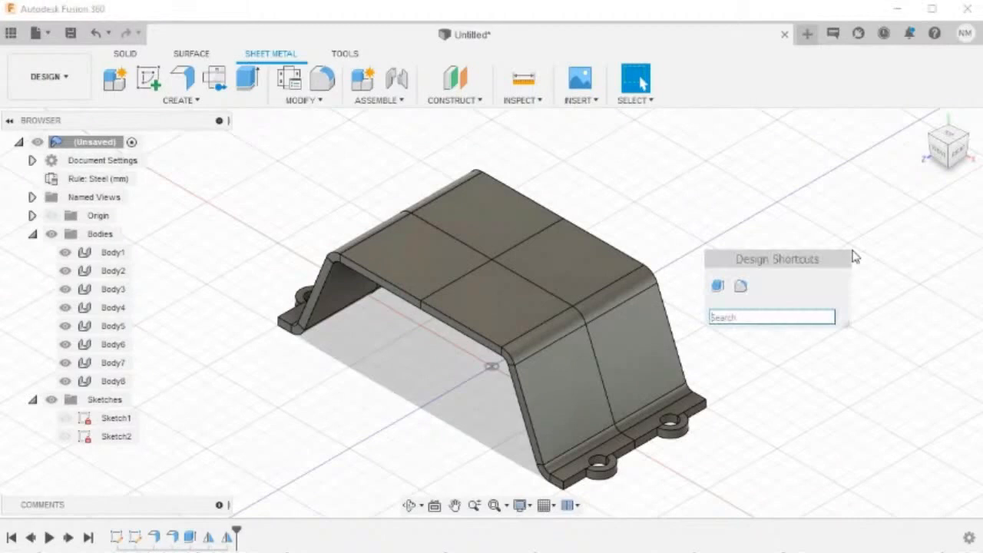
type("COM")
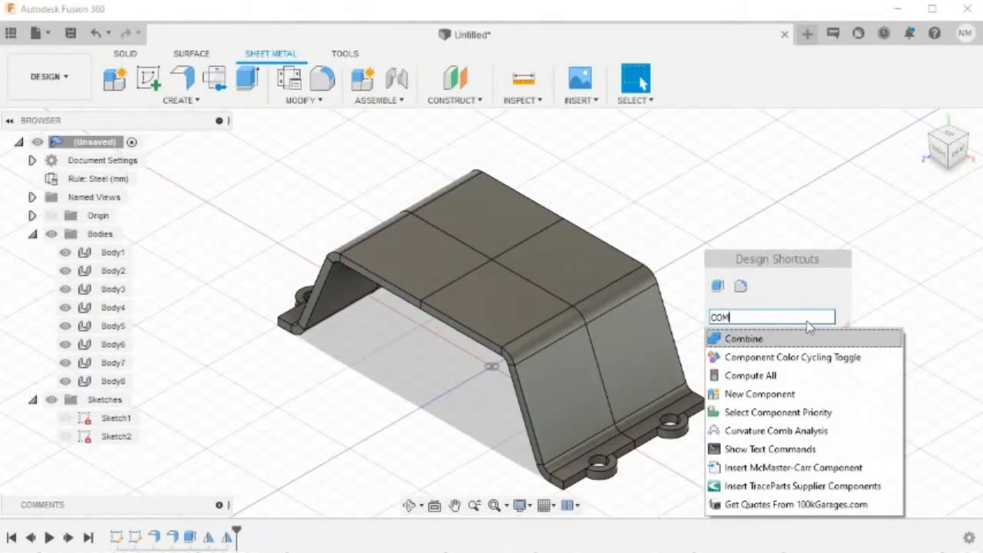
left_click(795, 340)
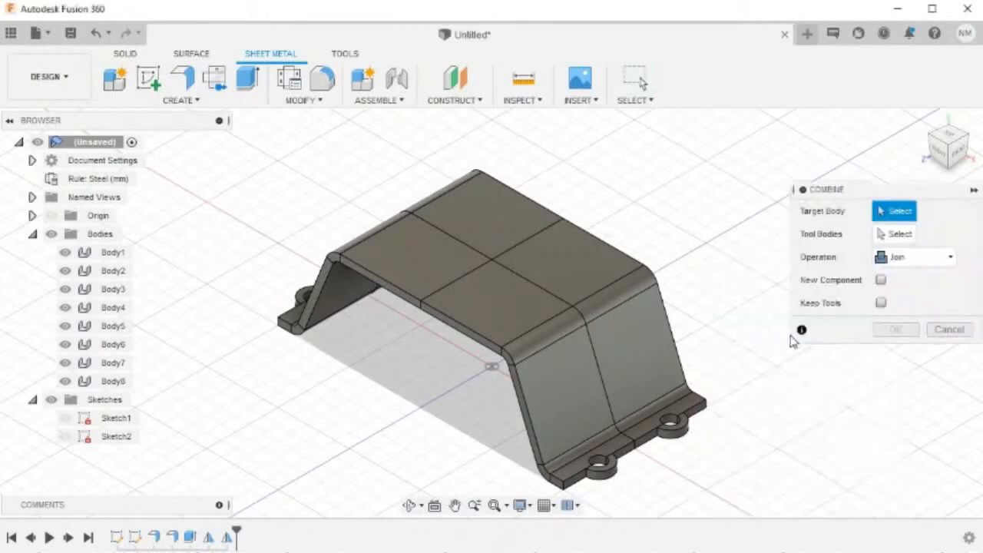
left_click(895, 234)
left_click(893, 219)
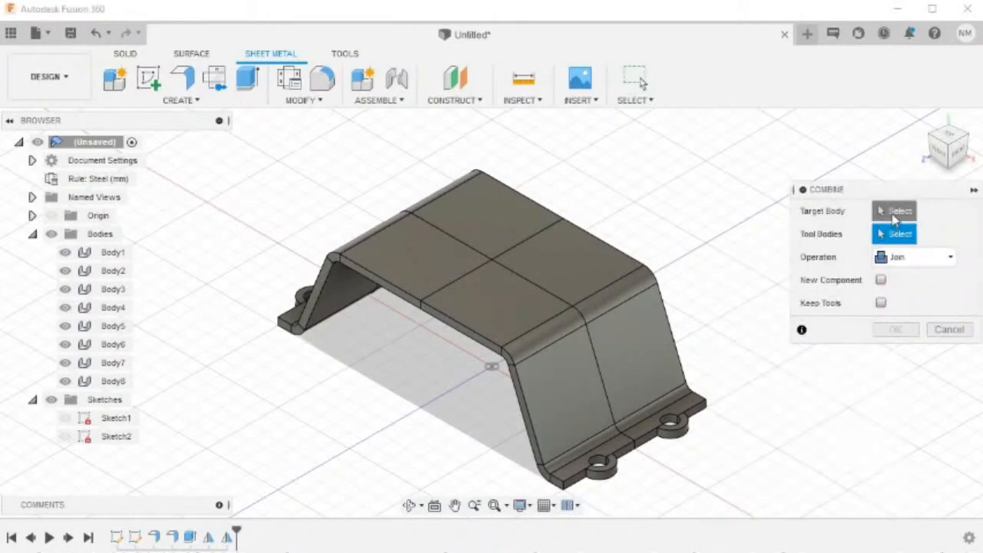
left_click(638, 306)
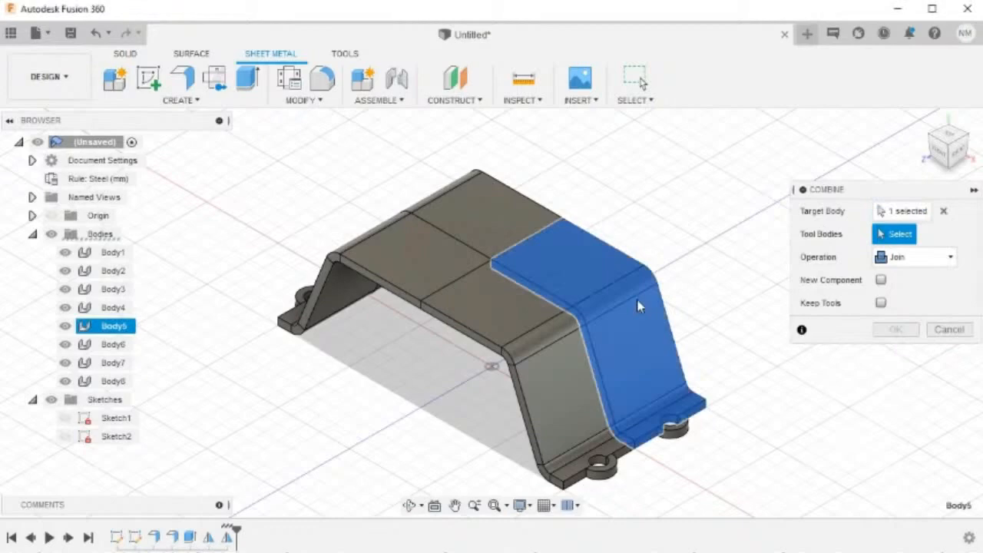
left_click(669, 426)
left_click(619, 468)
left_click(568, 419)
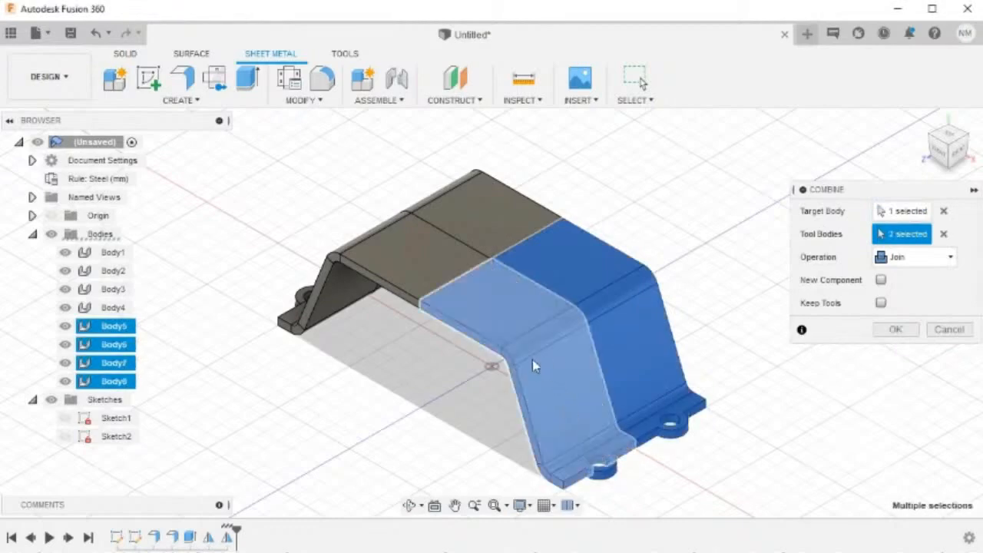
Add Body1 to Body4 on the opposite half as tool bodies and join all the pieces into one bracket
scroll(472, 377, "up", 2)
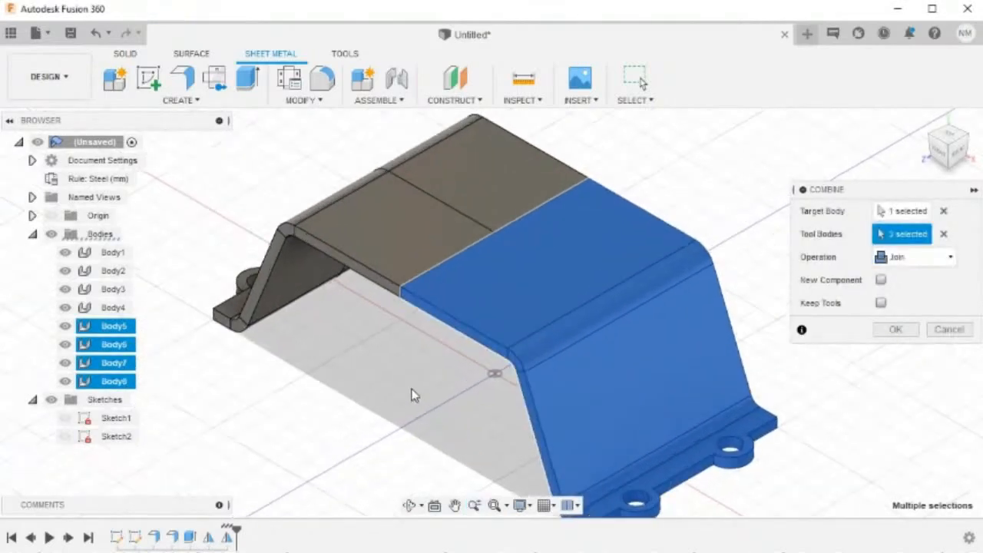
middle_click_drag(413, 395, 499, 301, "shift")
left_click(499, 301)
left_click(299, 482)
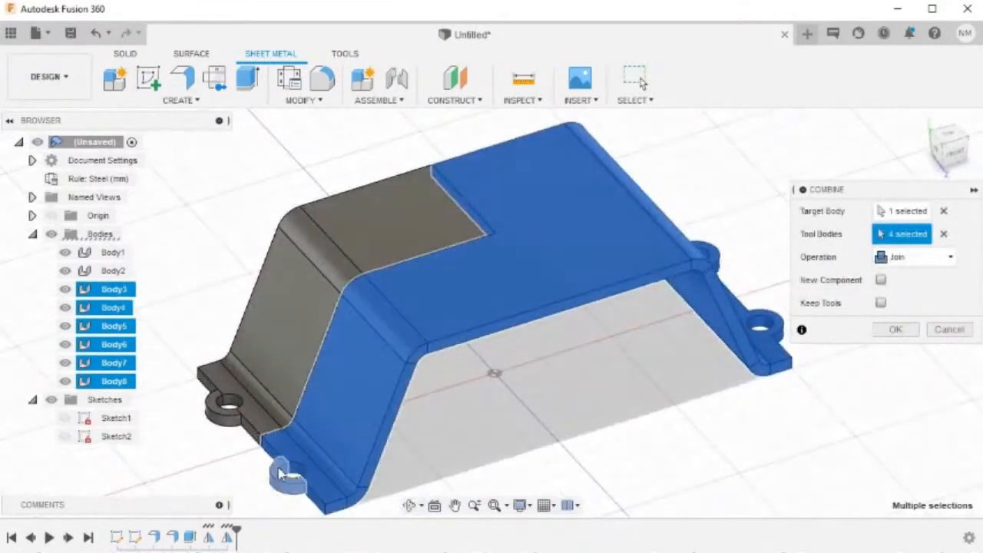
left_click(261, 361)
left_click(225, 407)
middle_click_drag(466, 399, 499, 358, "shift")
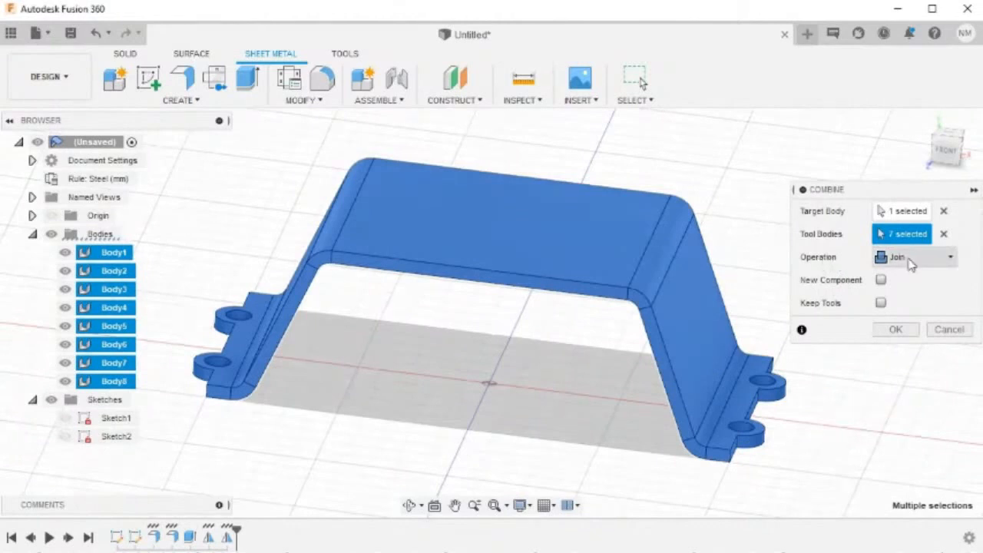
left_click(893, 331)
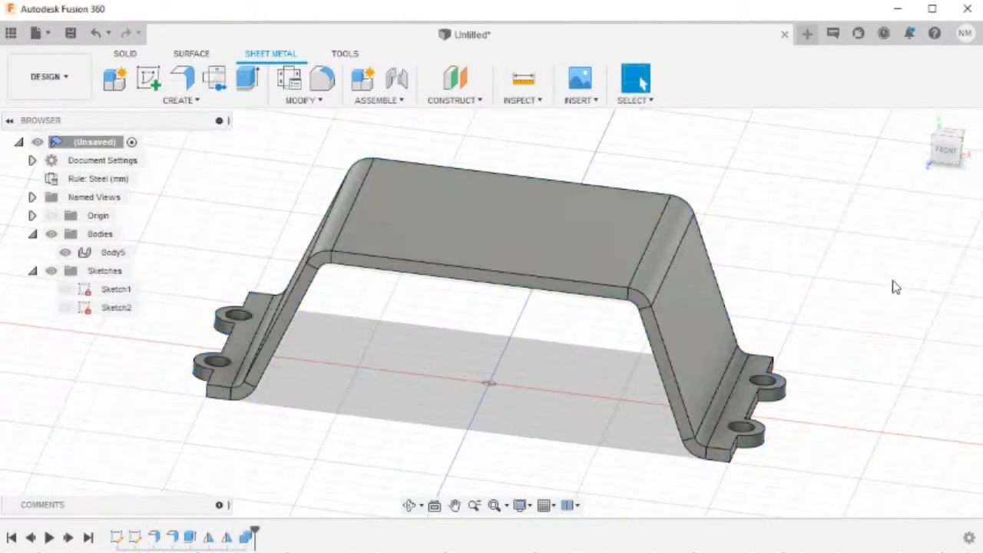
Unfold all bends of the bracket with the flat centre face as the stationary entity
left_click(921, 121)
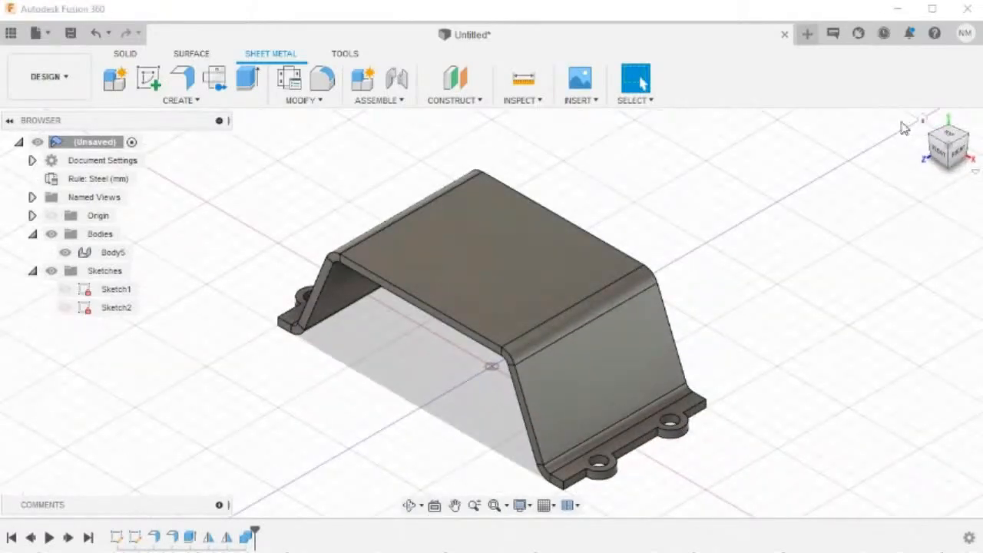
left_click(498, 266)
middle_click_drag(501, 345, 479, 358, "shift")
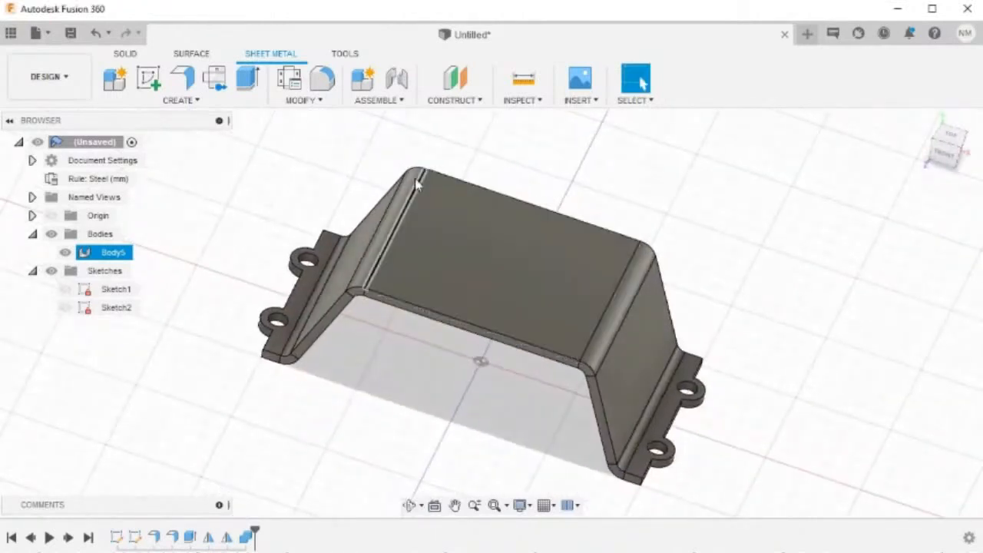
left_click(321, 103)
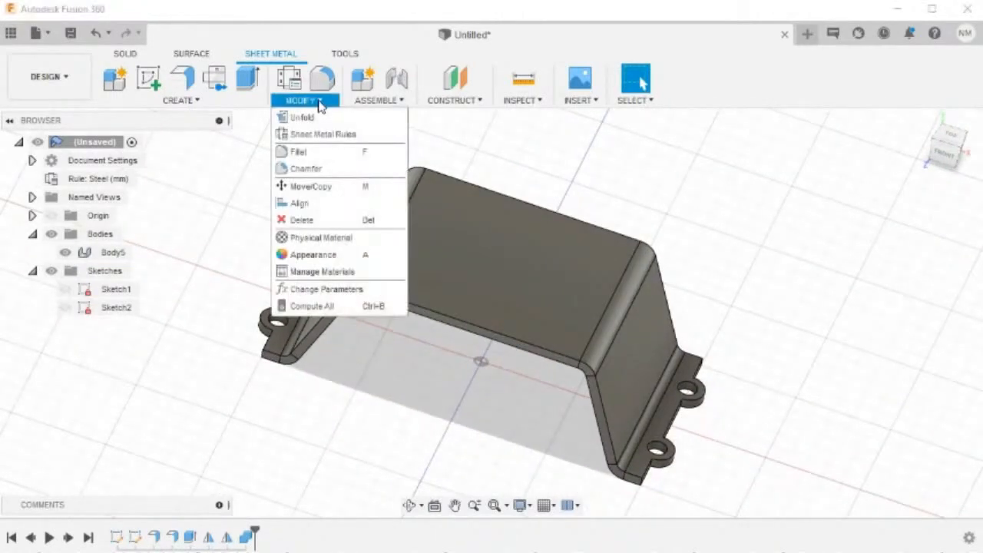
left_click(302, 118)
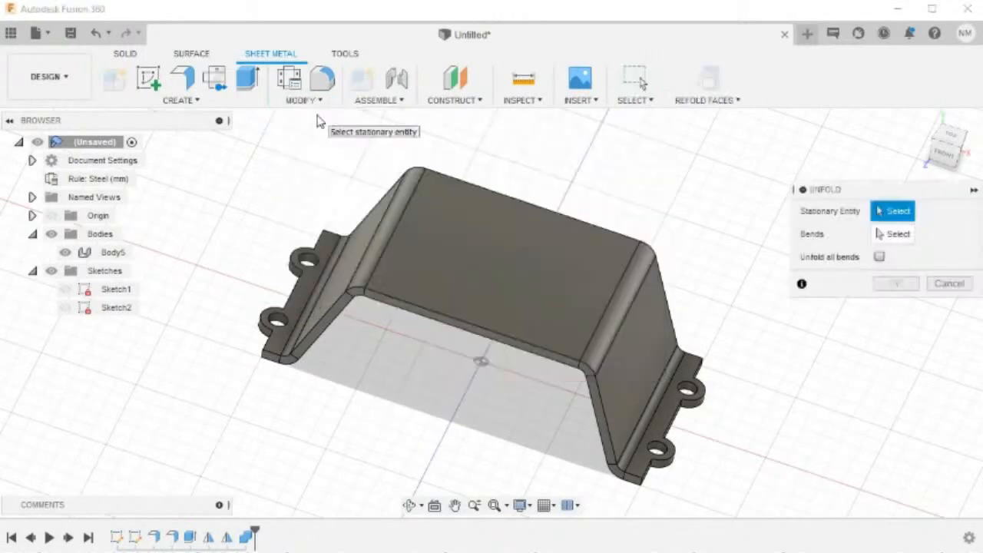
left_click(507, 281)
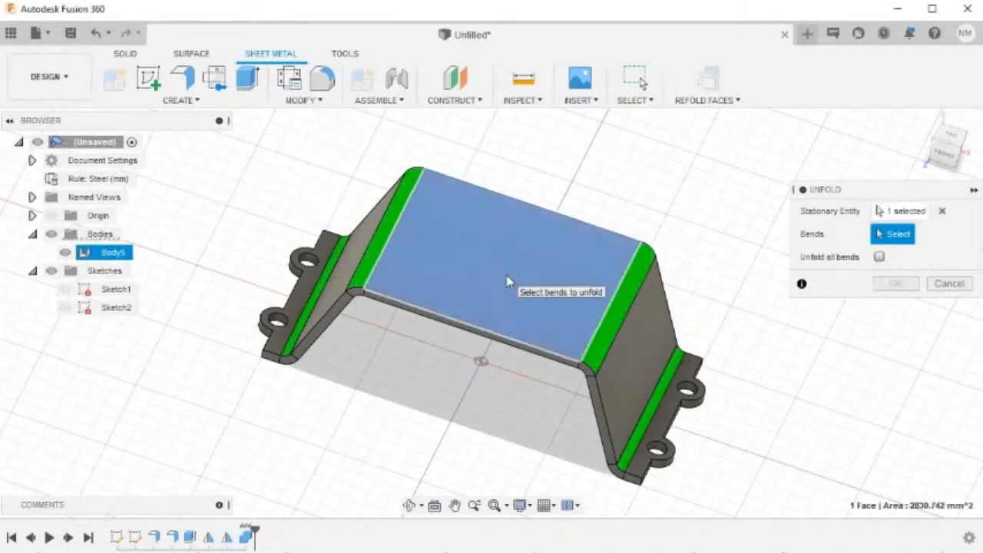
left_click(880, 258)
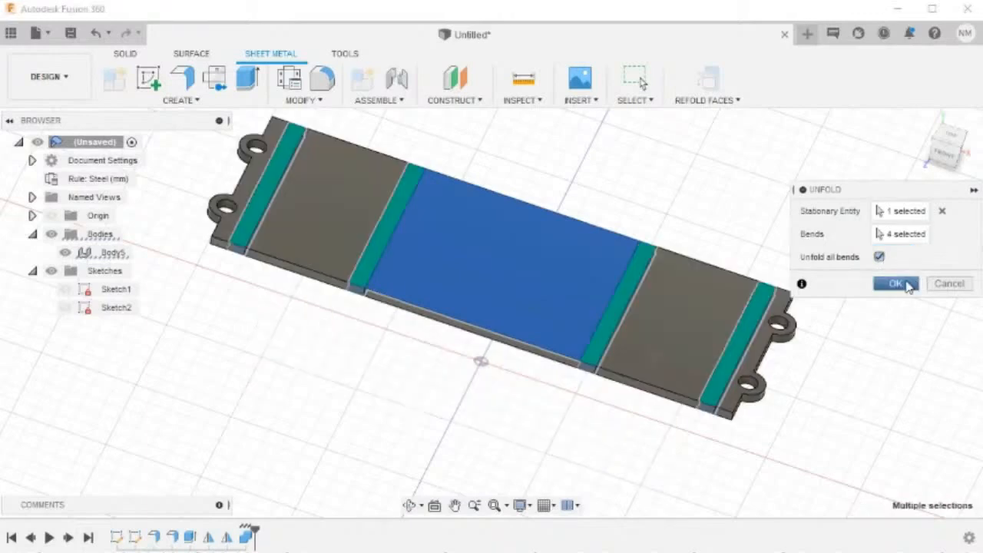
left_click(896, 284)
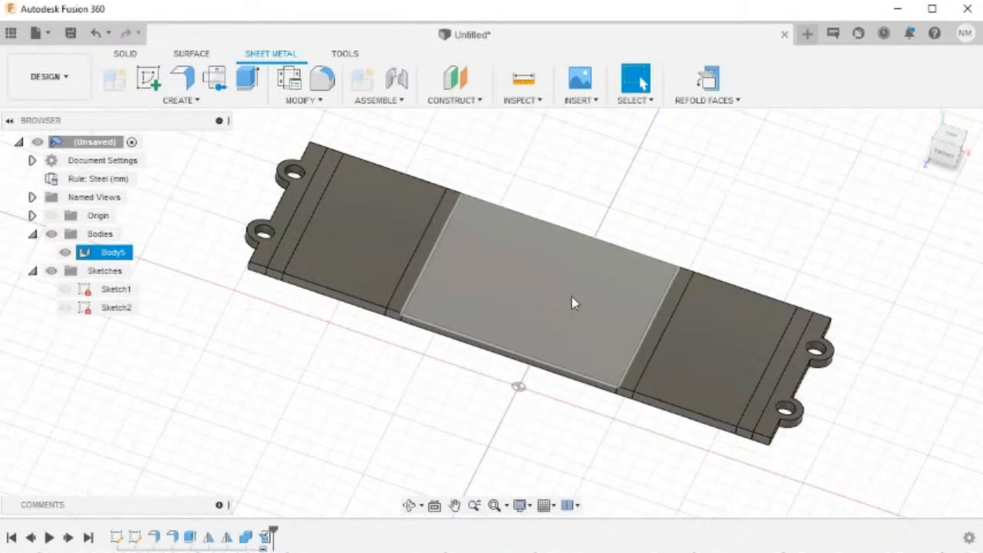
Create a sketch on the unfolded centre face and draw a rectangle about 25.7 by 11.6 mm across its left bend
left_click(572, 303)
right_click(572, 302)
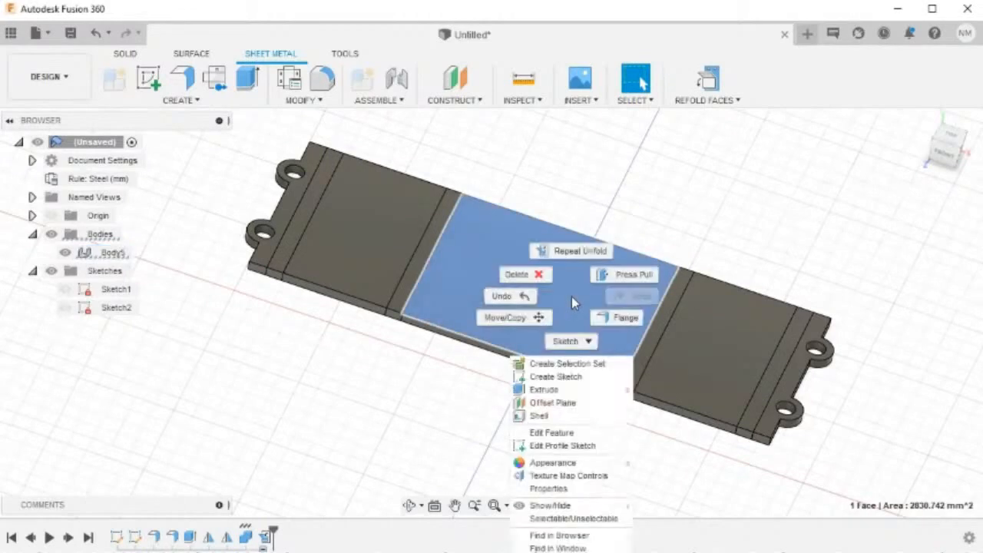
left_click(556, 377)
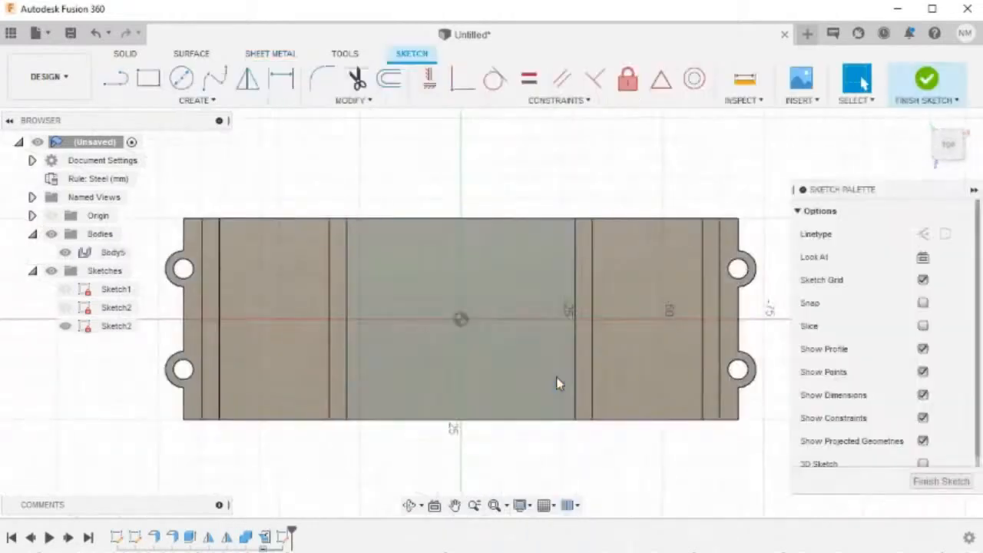
middle_click_drag(482, 334, 578, 337)
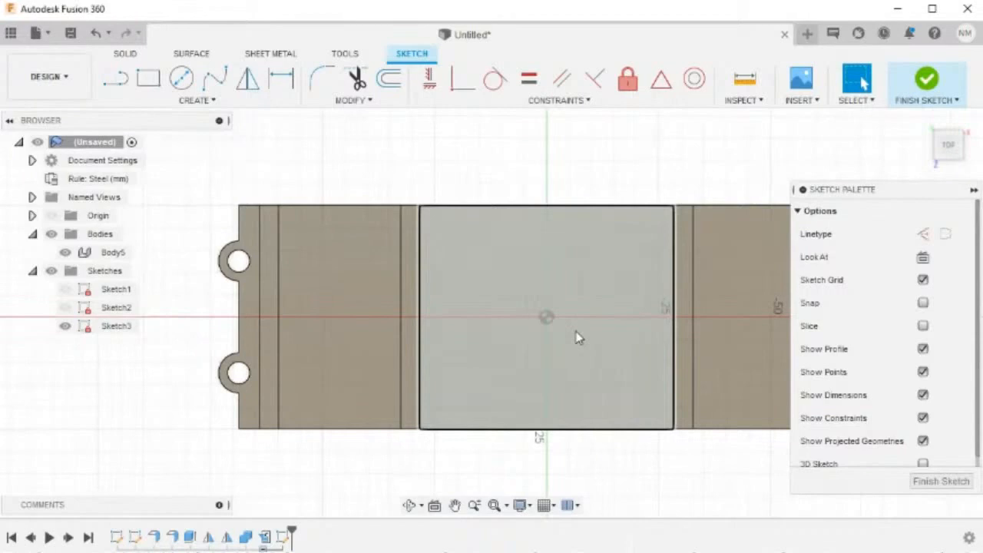
key("r")
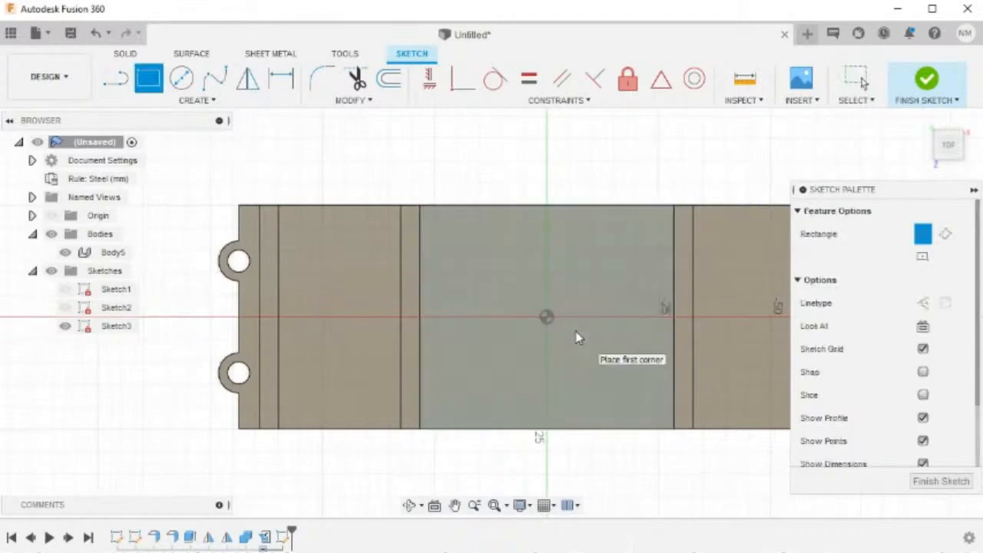
left_click(359, 286)
left_click(474, 343)
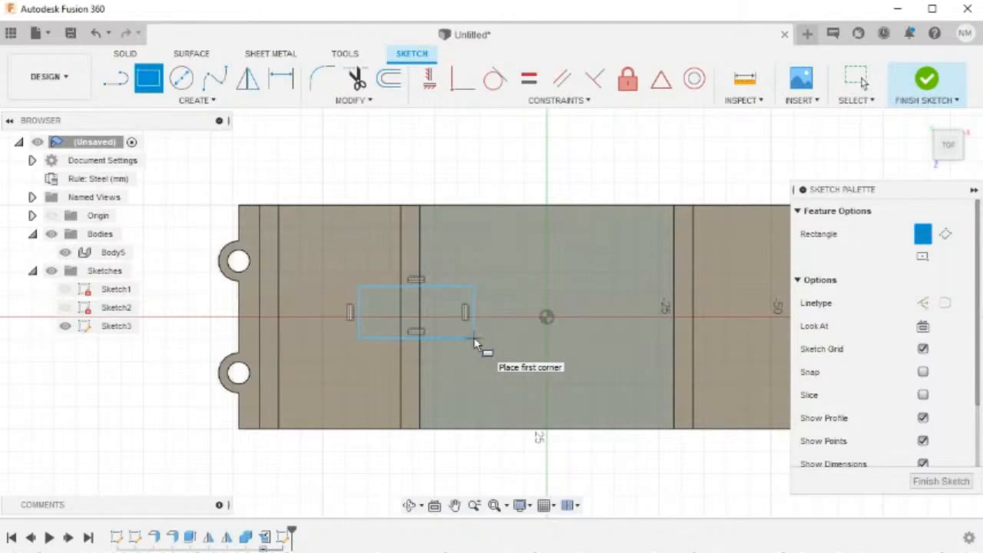
Dimension the rectangle's height between its two long sides and set it to 10 mm
key("d")
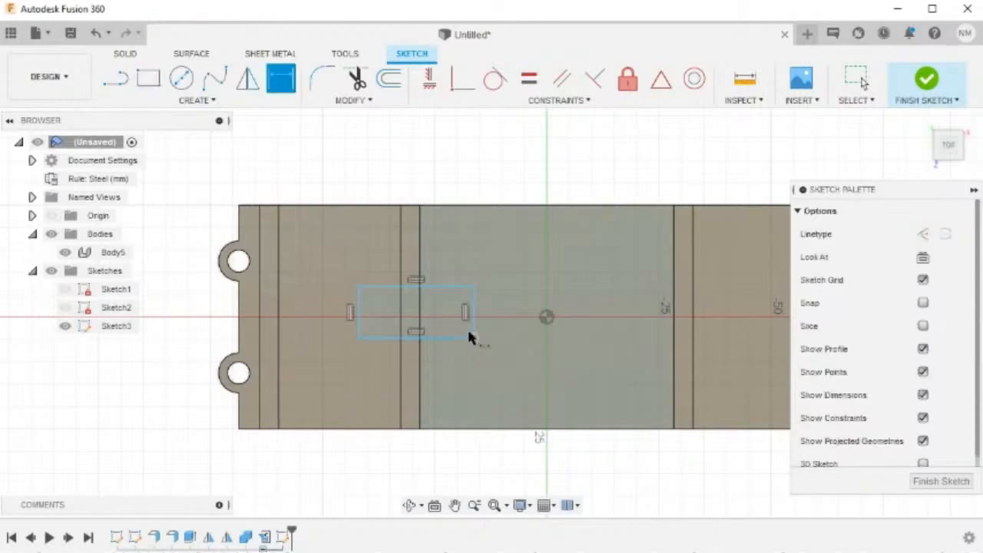
left_click(450, 288)
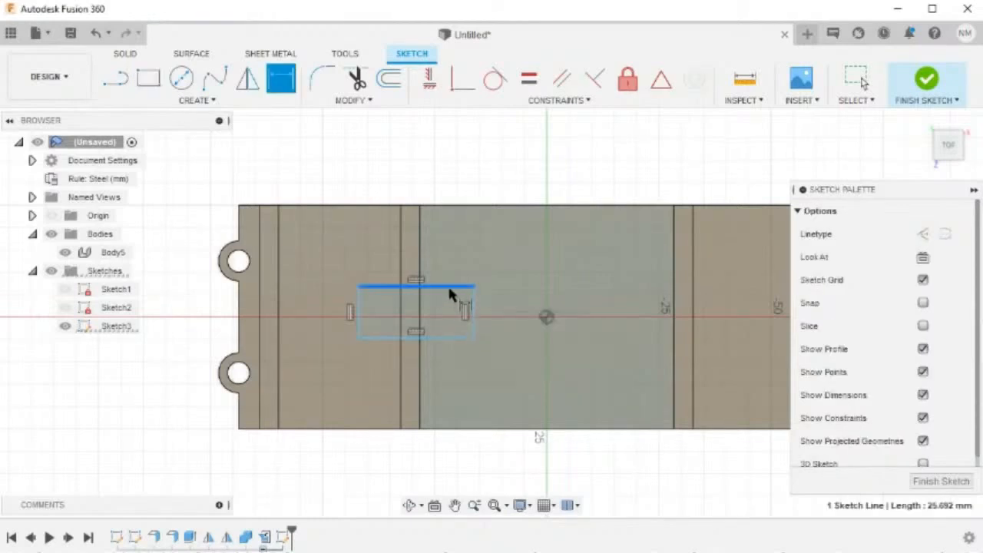
left_click(445, 337)
left_click(306, 327)
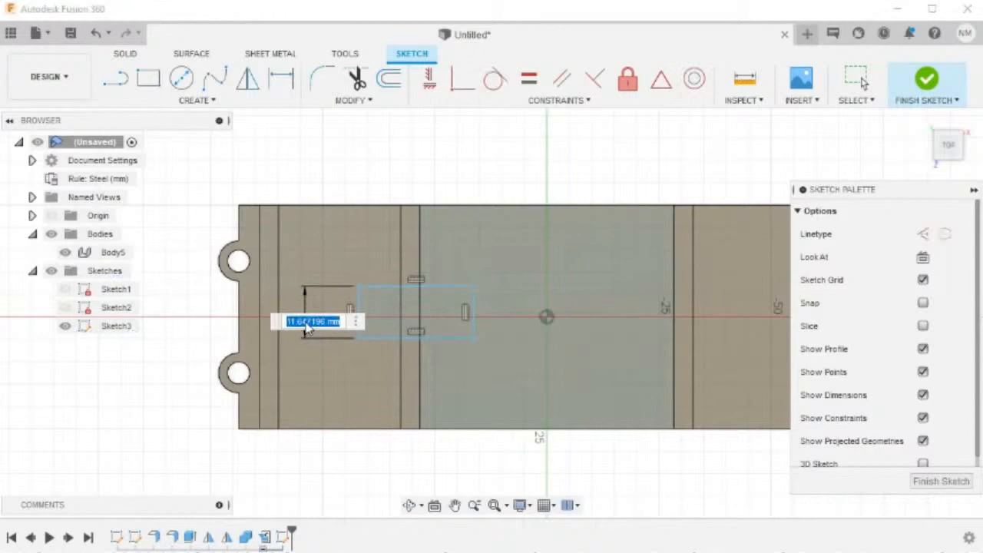
type("10")
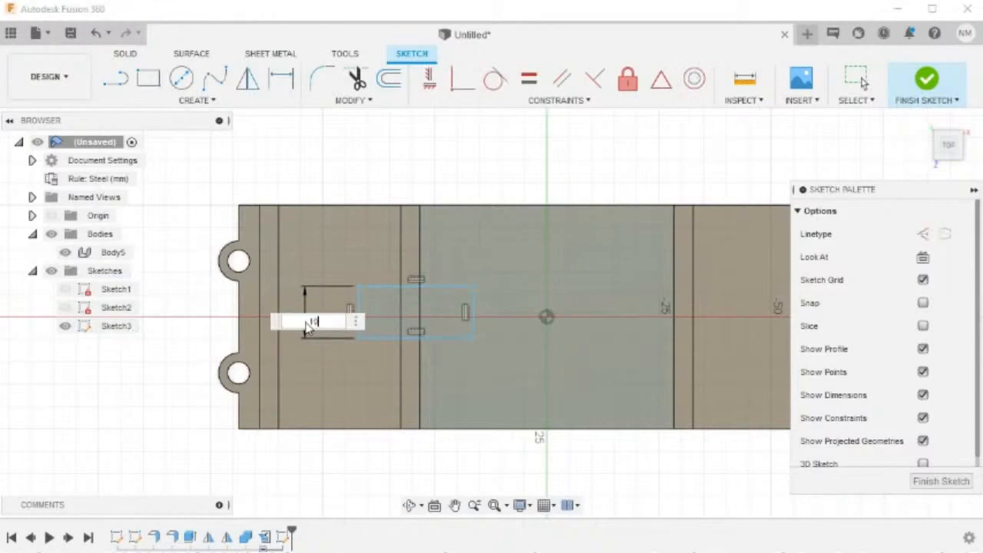
key("Return")
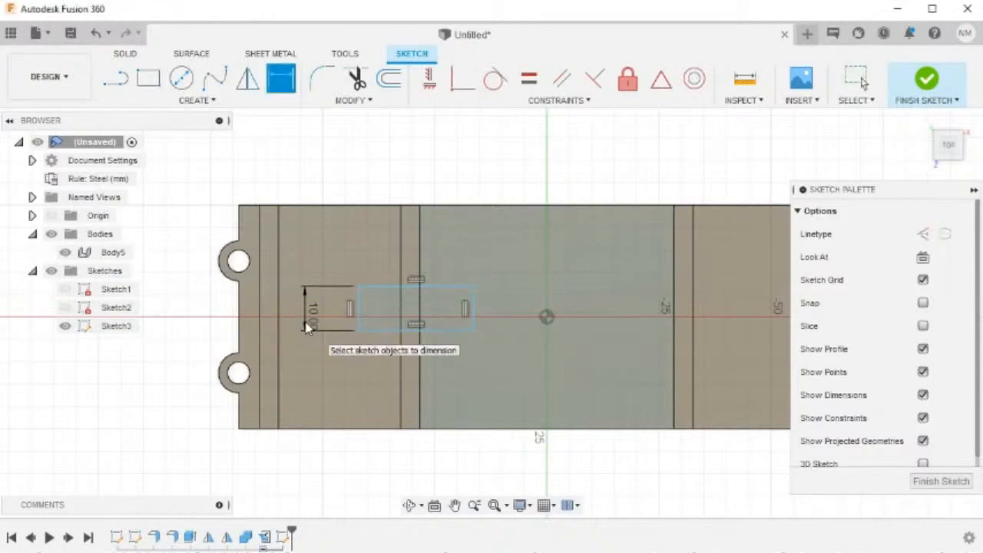
Dimension the rectangle's outer short side from the left bend's outer line and set the distance to 10 mm
left_click(359, 313)
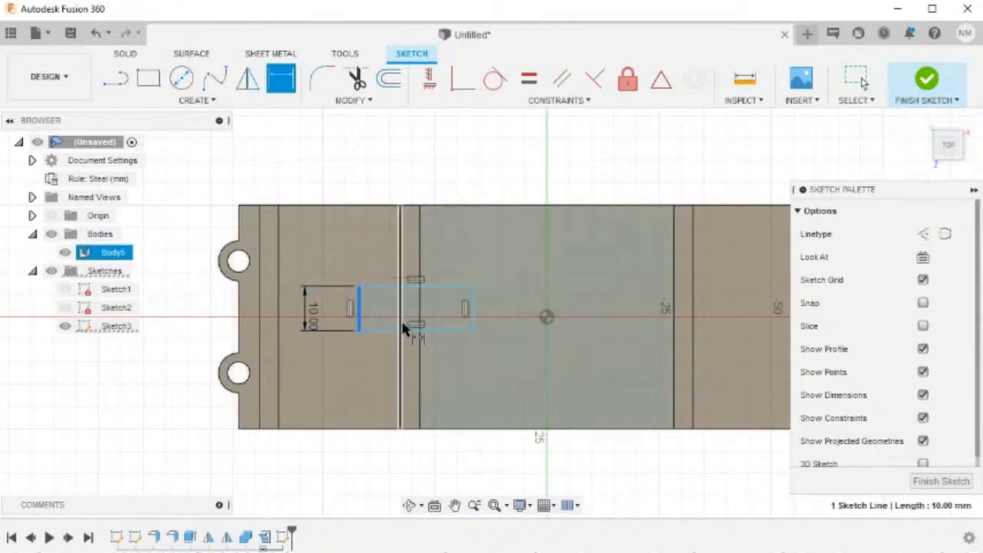
left_click(401, 326)
left_click(386, 247)
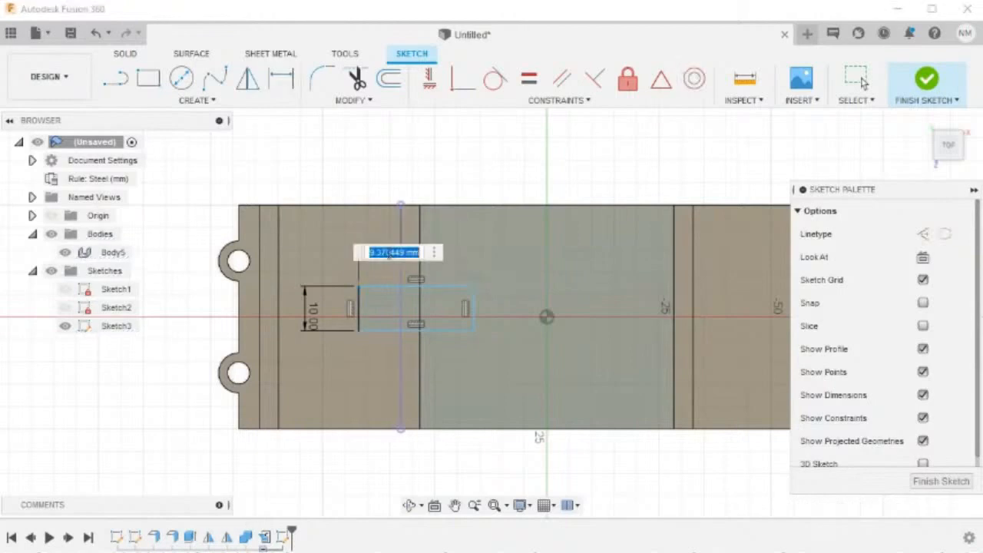
type("10")
key("Return")
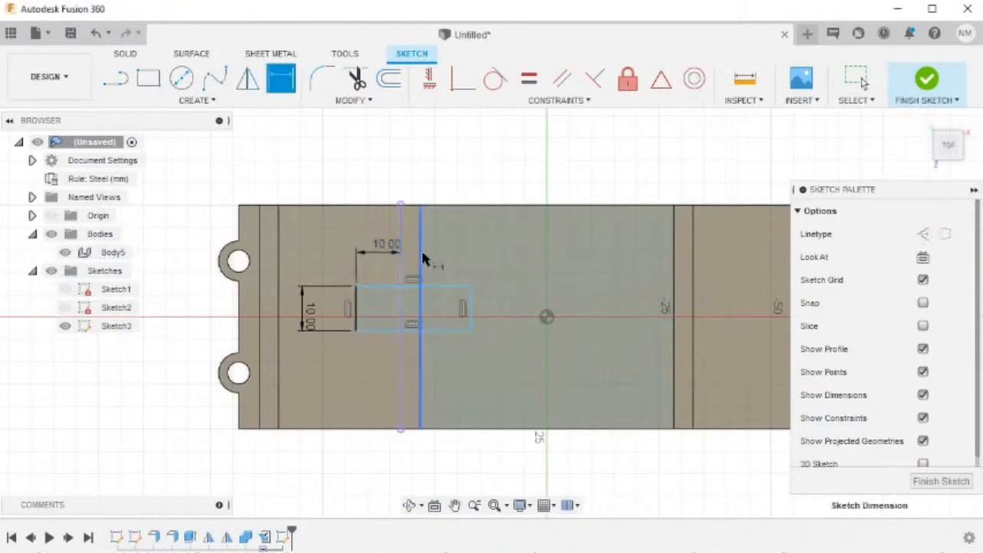
Dimension the rectangle's inner short side from the left bend's inner line and set the distance to 10 mm
left_click(421, 249)
left_click(472, 308)
left_click(451, 358)
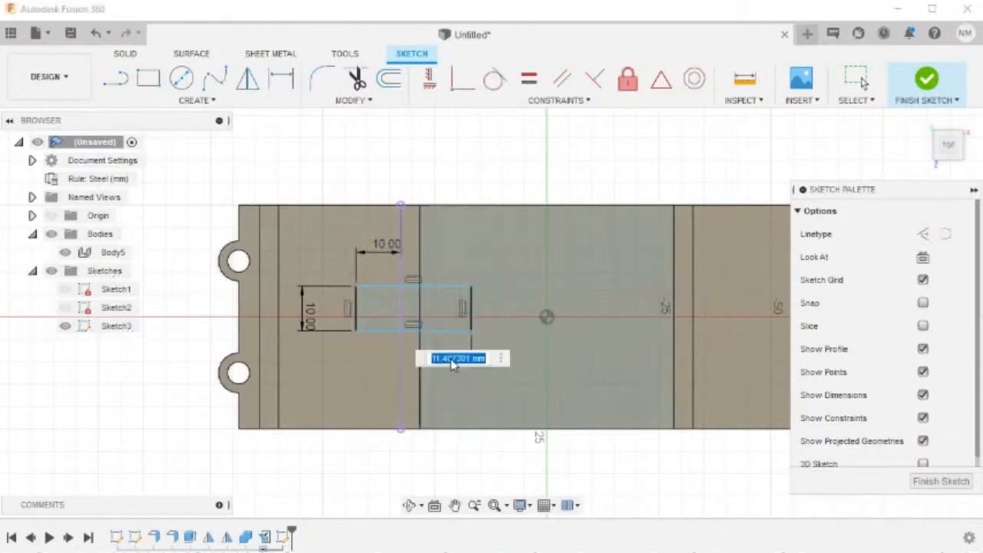
type("10")
key("Return")
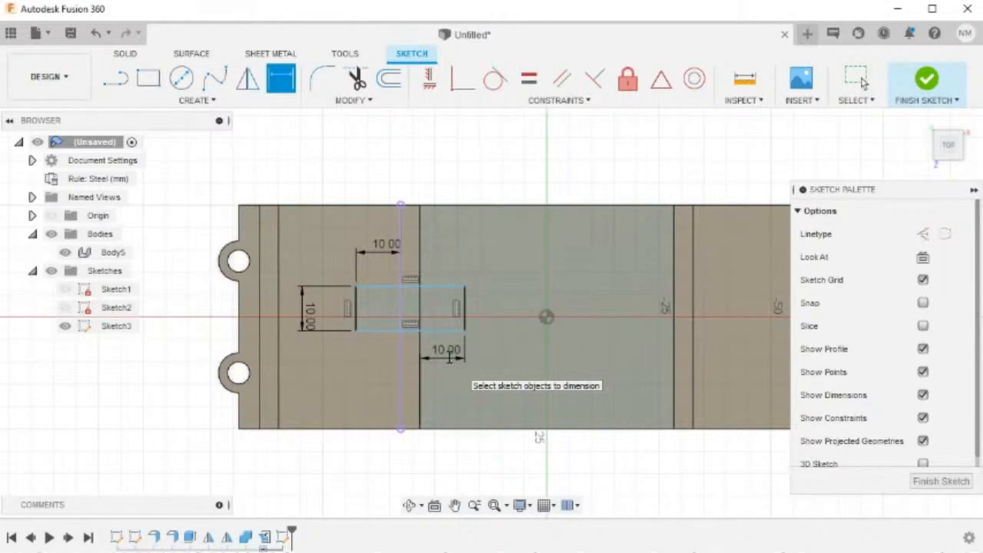
key("Escape")
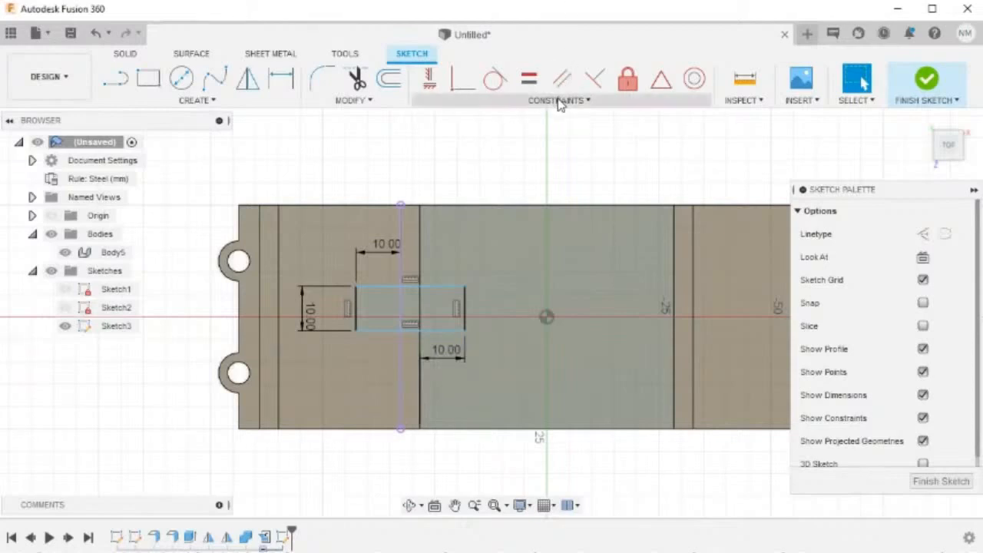
Apply a Horizontal/Vertical constraint between the origin and the midpoint of the rectangle's inner short side
left_click(430, 85)
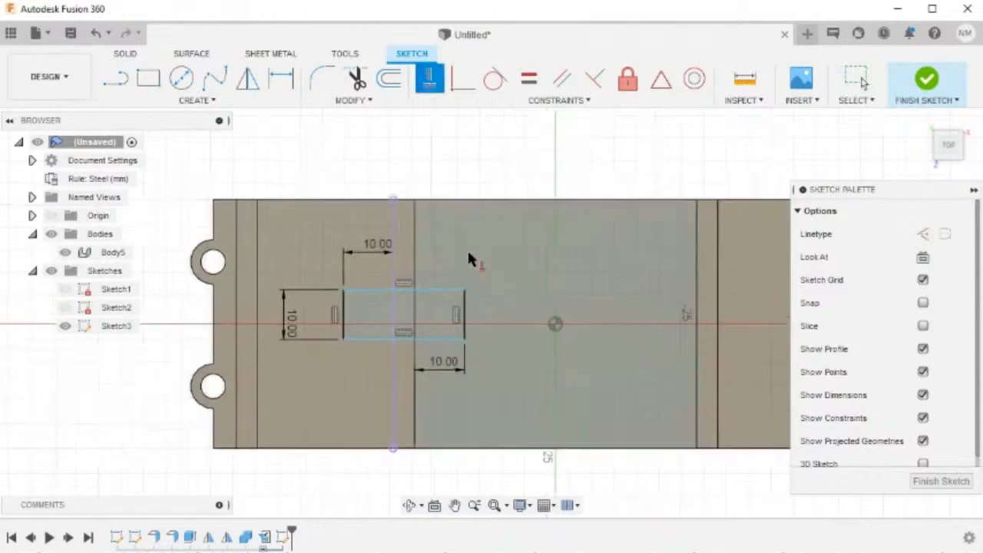
scroll(468, 257, "up", 5)
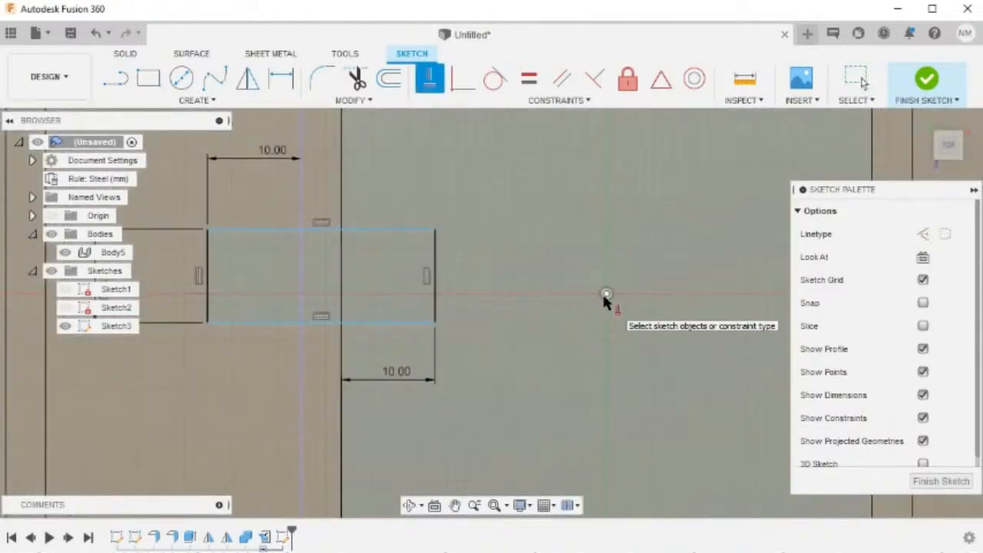
left_click(604, 296)
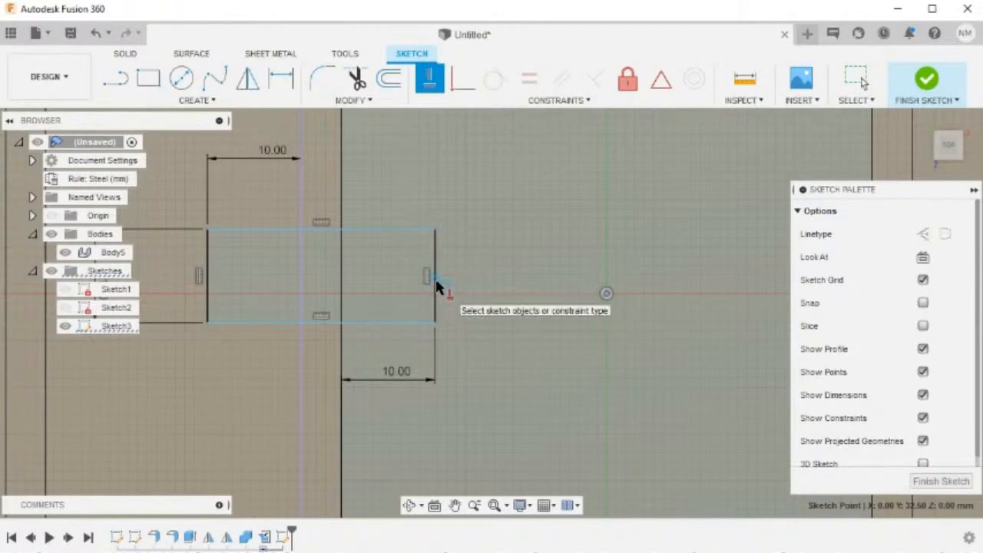
scroll(537, 308, "down", 3)
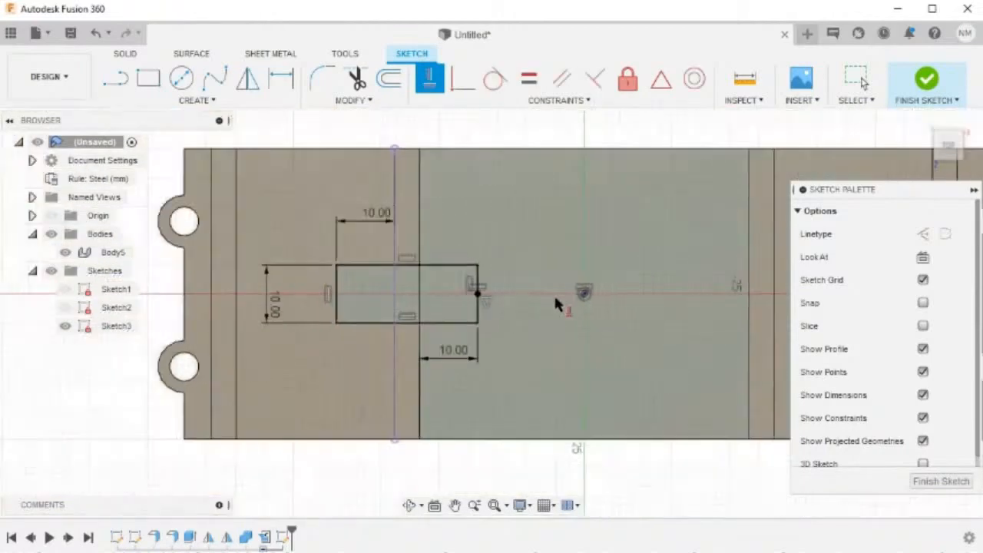
key("Escape")
middle_click_drag(558, 303, 533, 310)
scroll(537, 312, "down", 1)
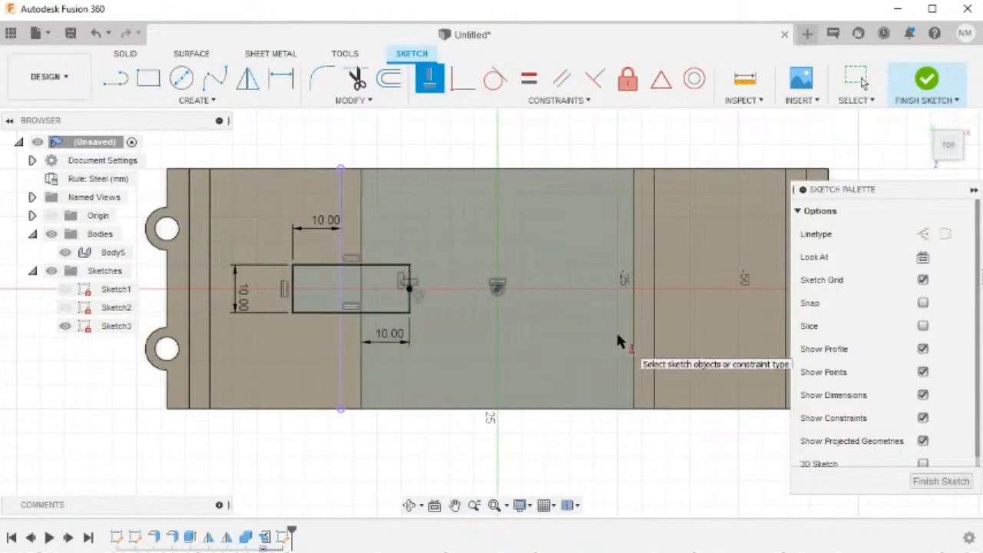
Draw a 25 mm vertical line from the centre face's lower edge to the origin and convert it to a construction line
key("l")
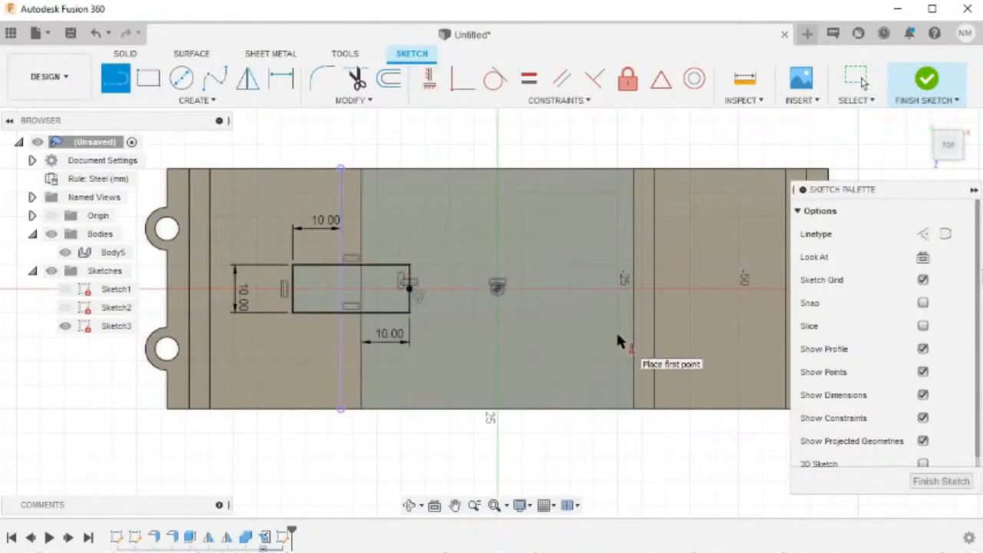
left_click(498, 409)
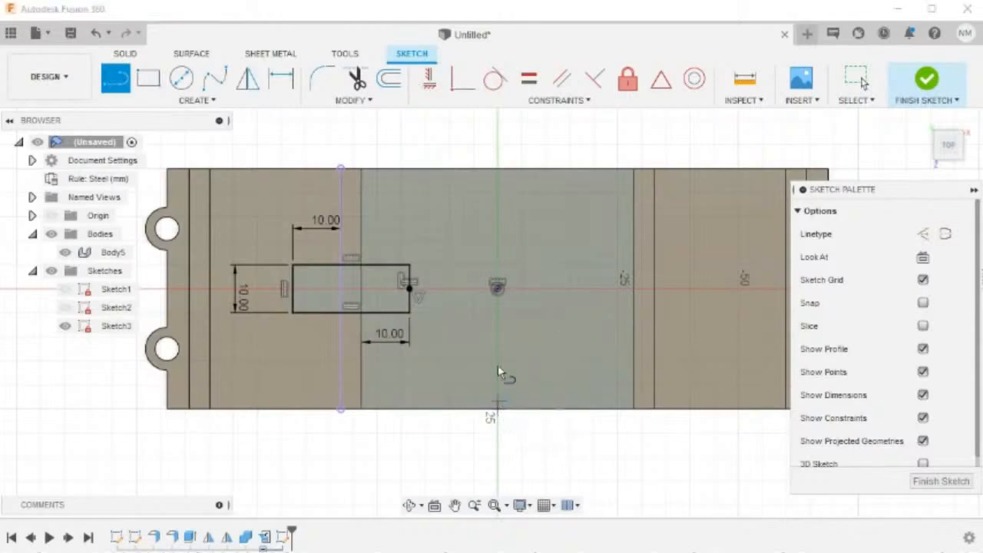
left_click(498, 290)
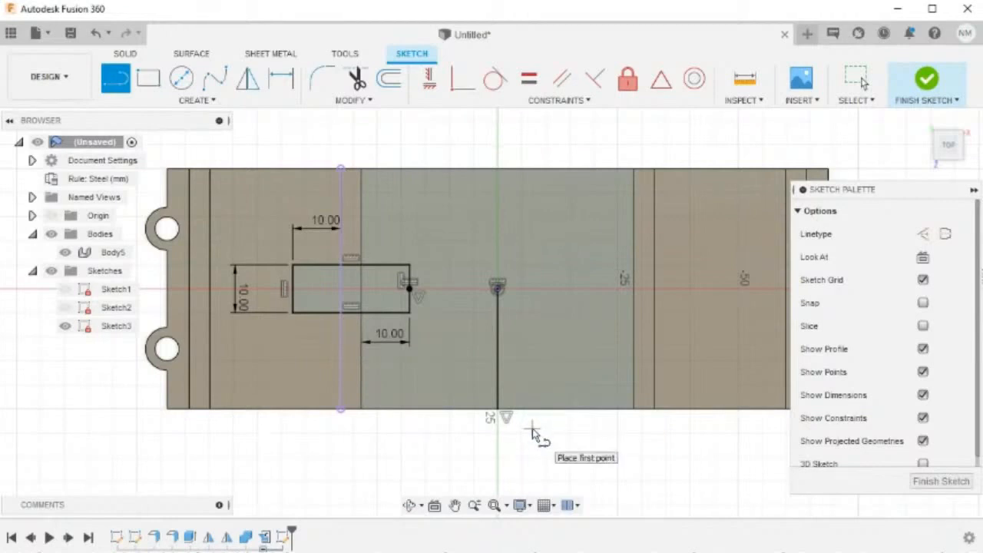
key("Escape")
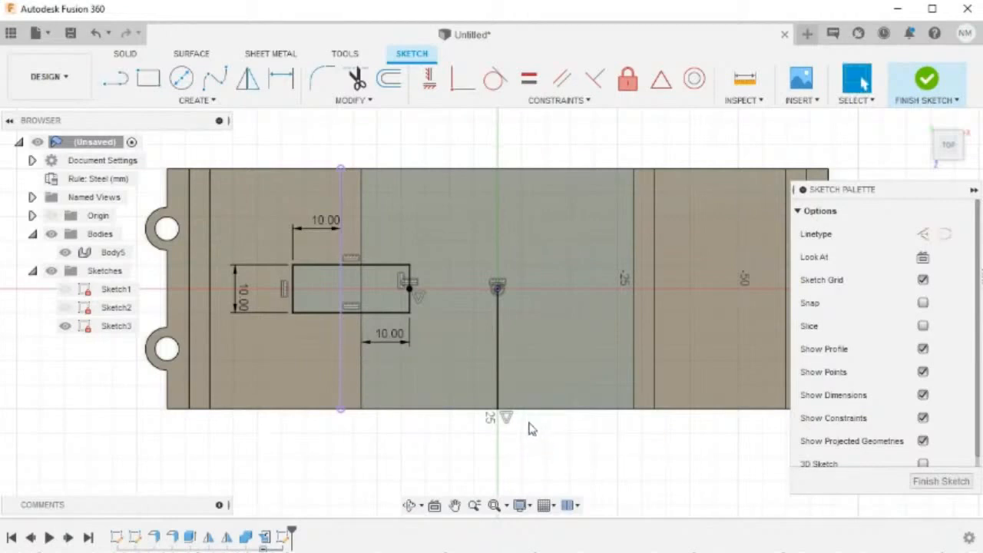
left_click(497, 360)
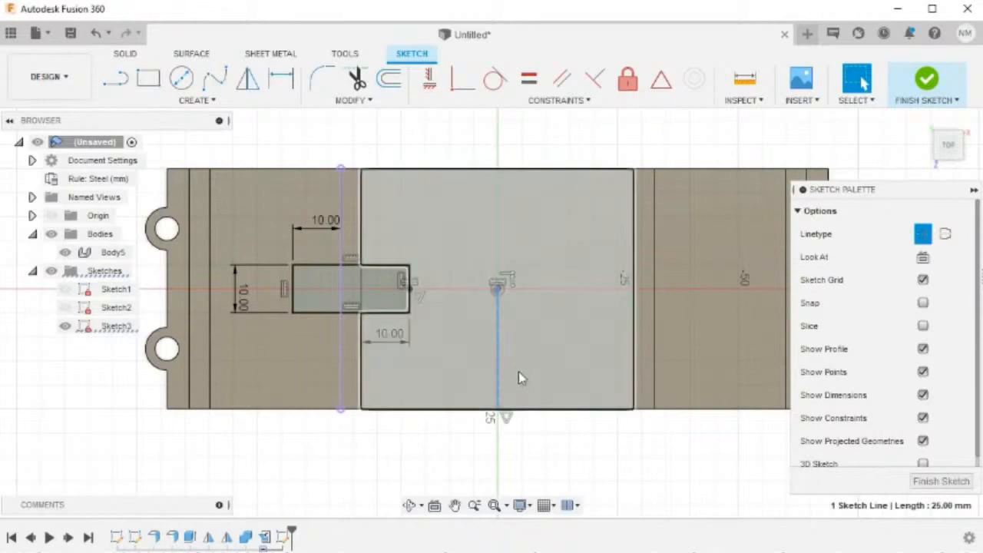
left_click(671, 424)
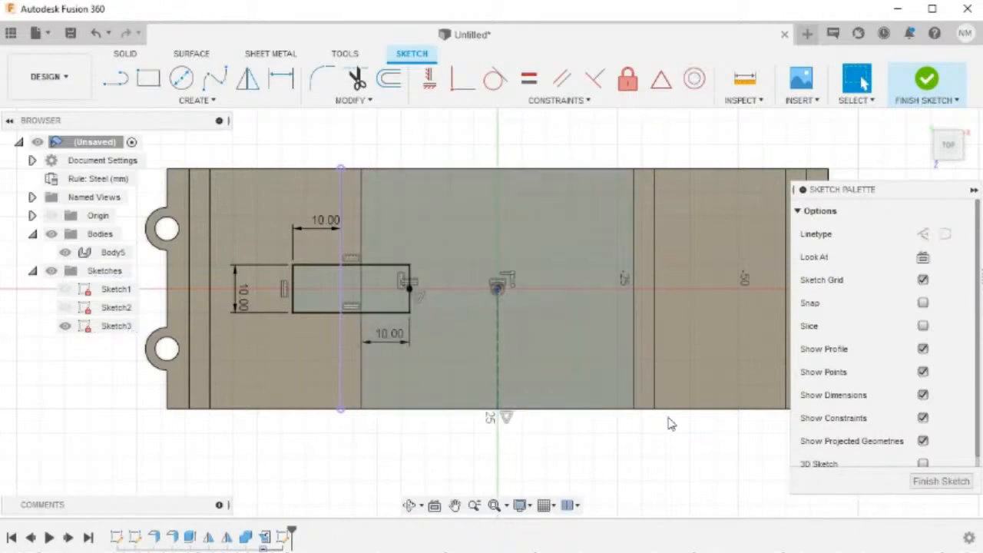
Mirror all four sides of the rectangle across the vertical construction line and finish the sketch
key("s")
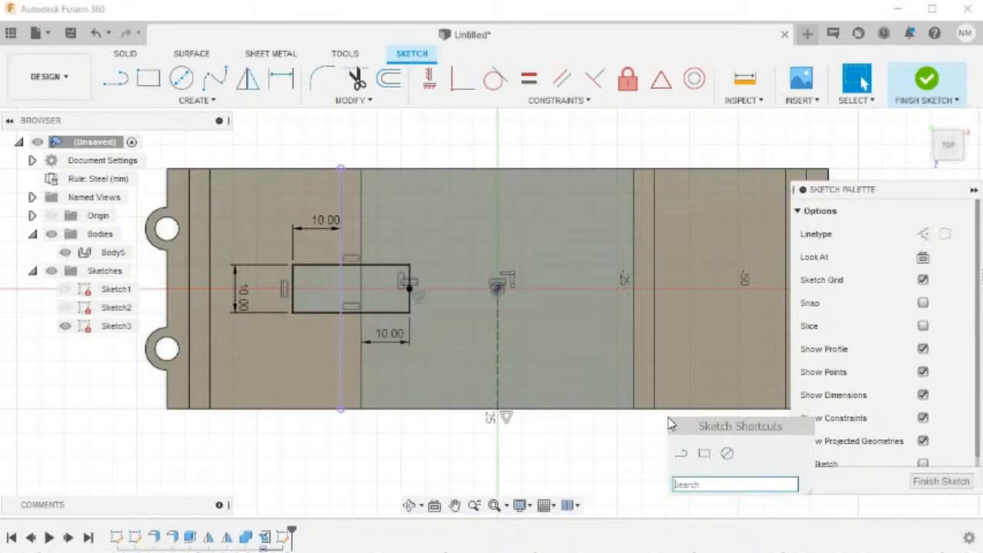
type("MIR")
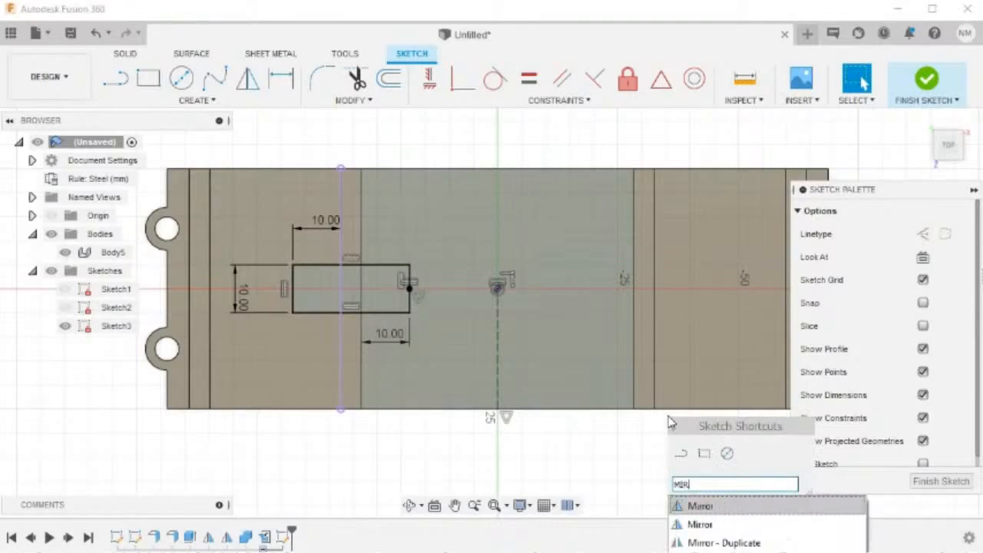
left_click(699, 507)
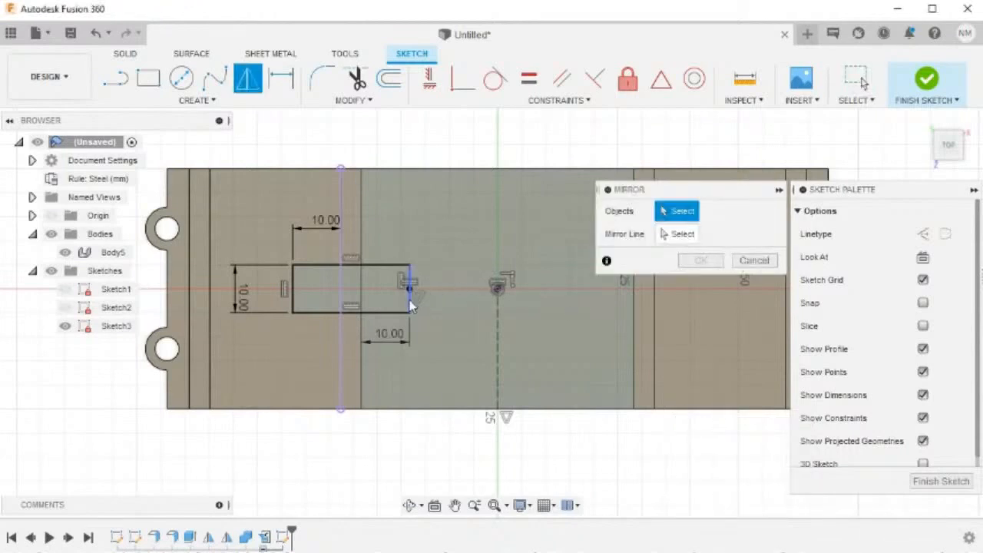
left_click(410, 306)
left_click(387, 266)
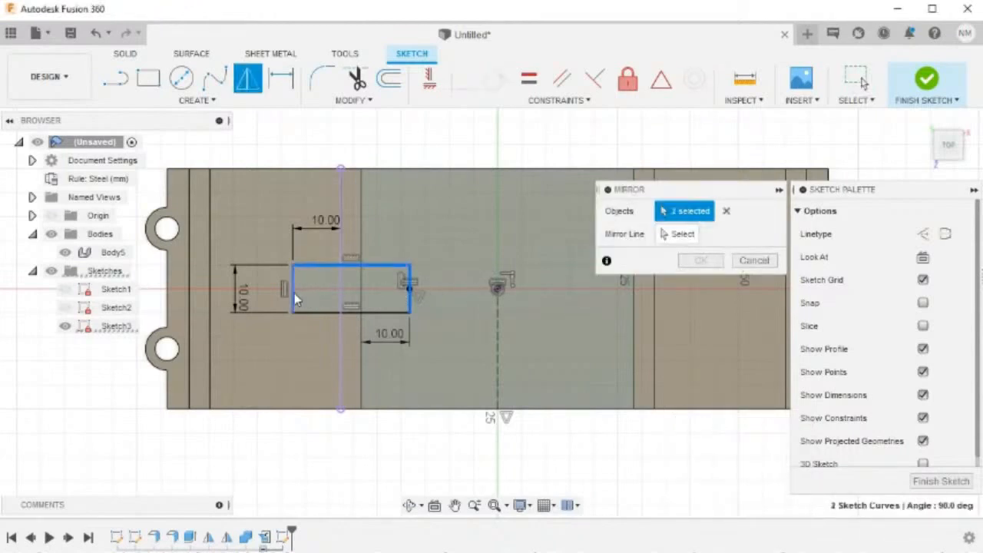
left_click(294, 295)
left_click(312, 313)
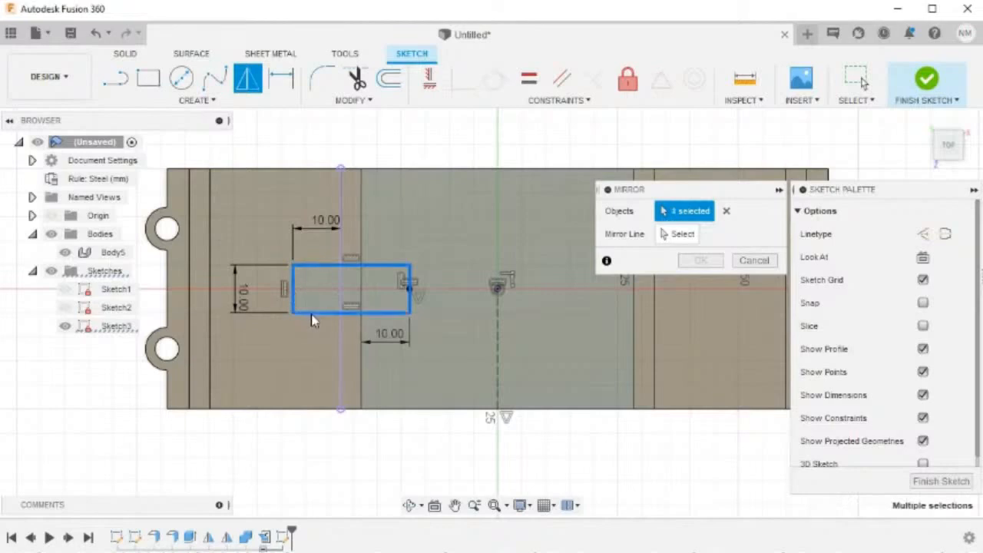
left_click(679, 236)
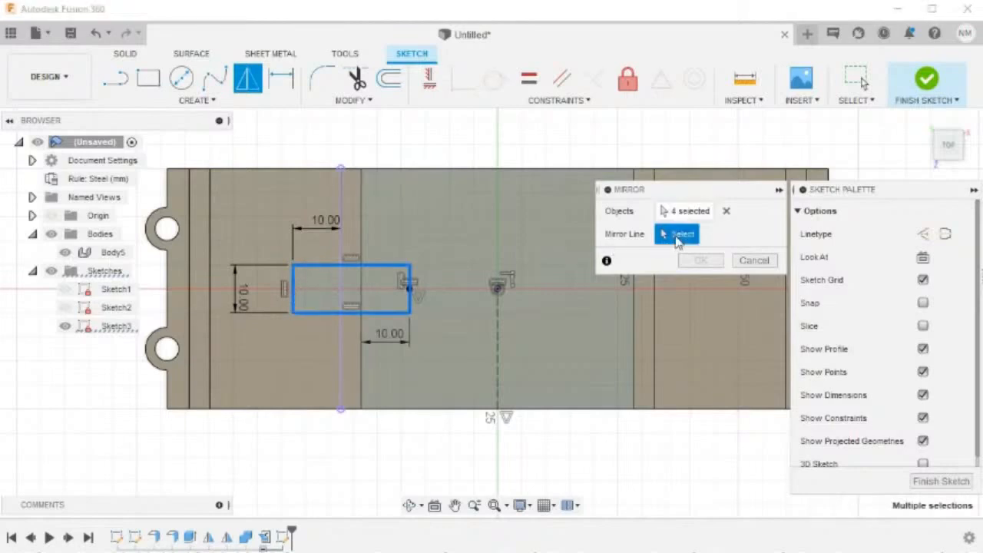
left_click(498, 346)
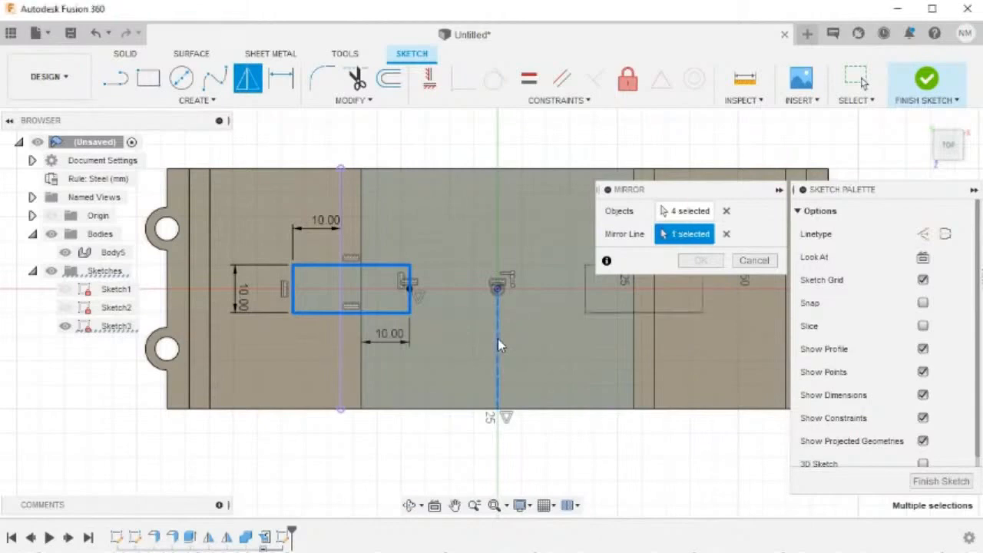
left_click_drag(707, 193, 770, 123)
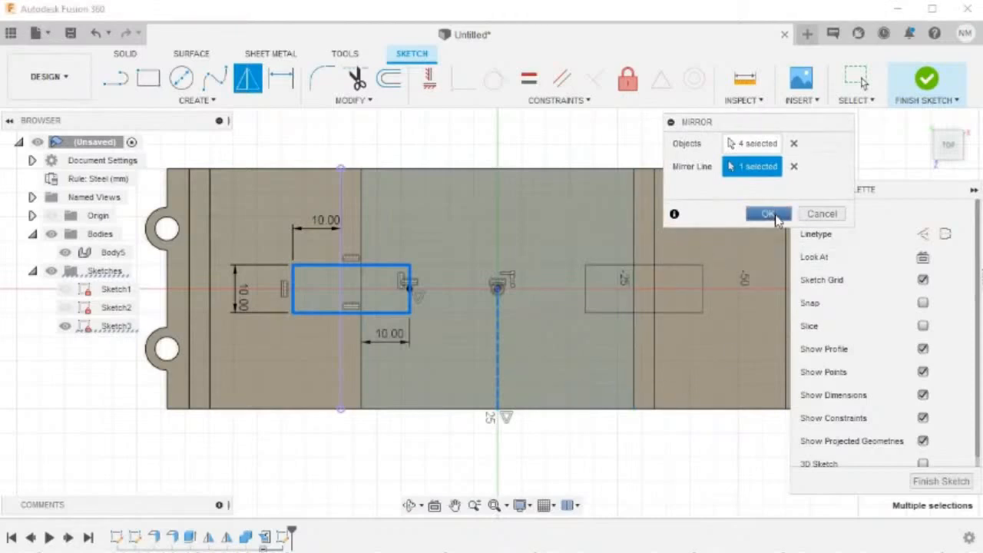
left_click(768, 214)
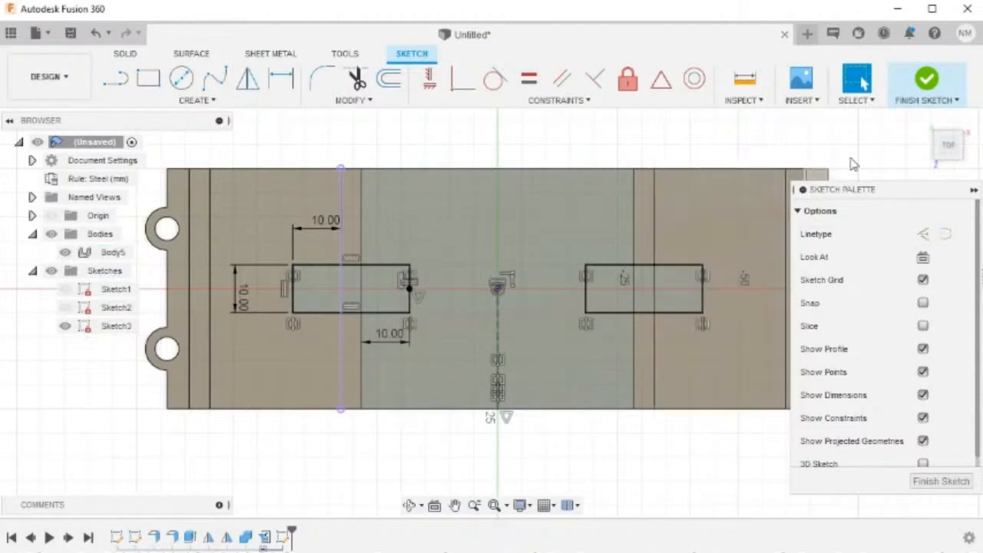
left_click(921, 90)
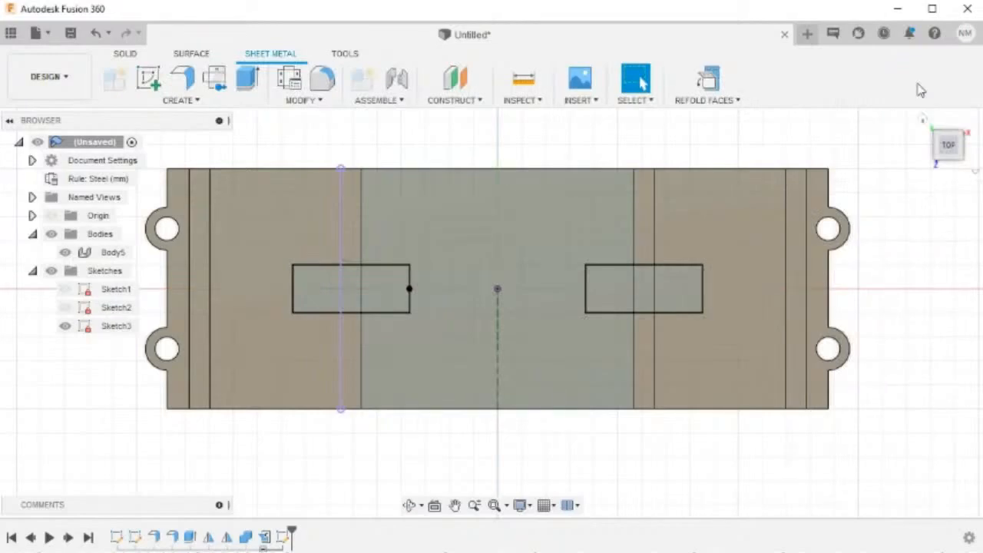
Extrude both rectangular profiles of the latest sketch as a cut through the unfolded sheet, using the underside centre face as the To Object extent
left_click(923, 121)
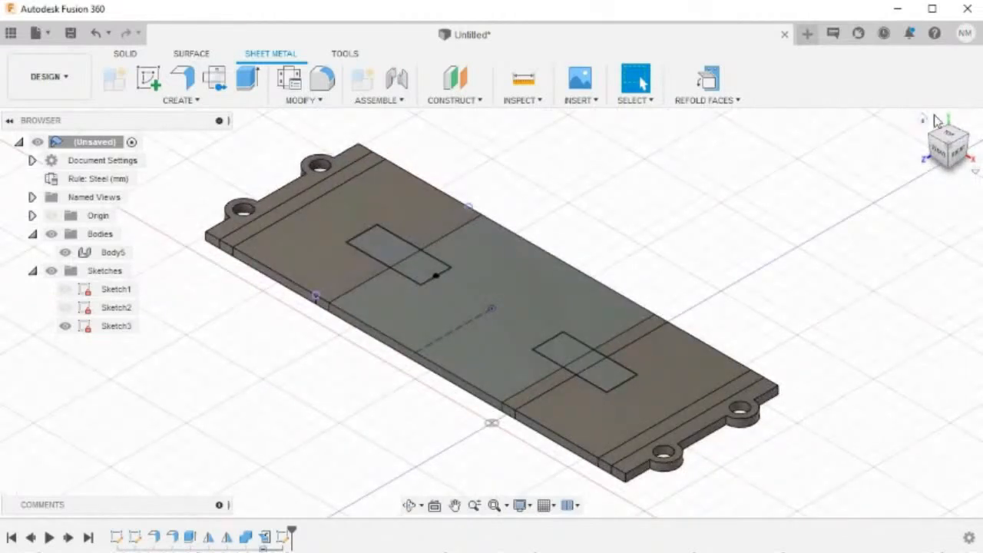
key("e")
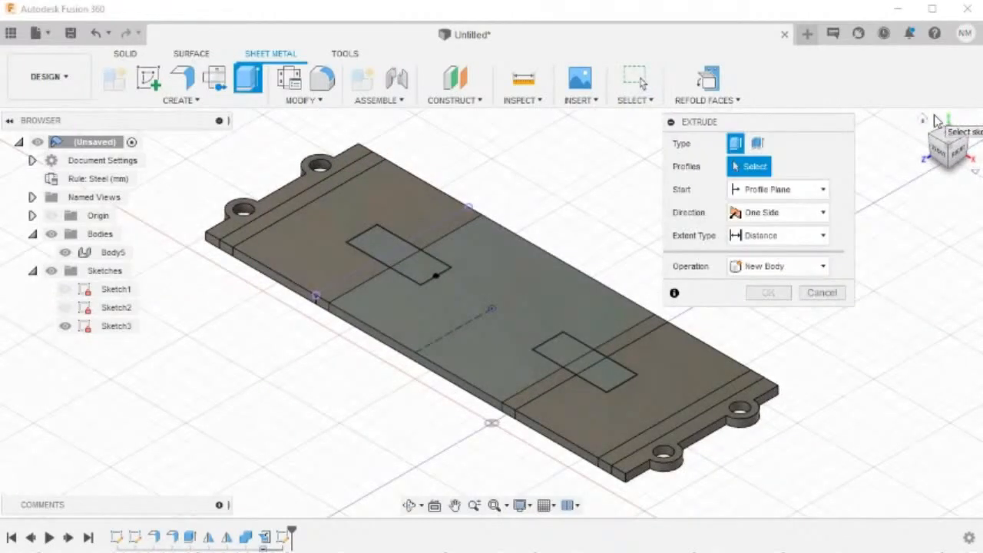
left_click(386, 257)
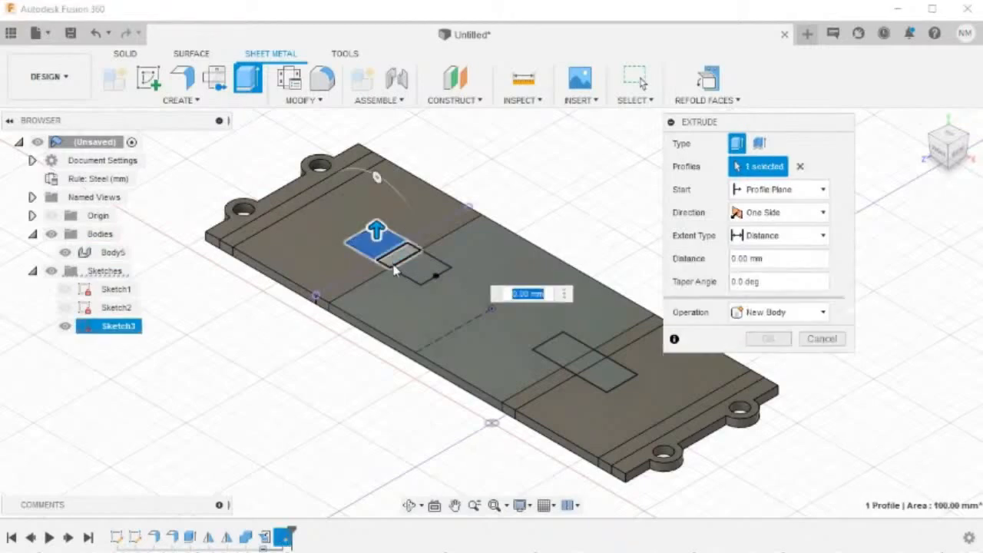
left_click(411, 269)
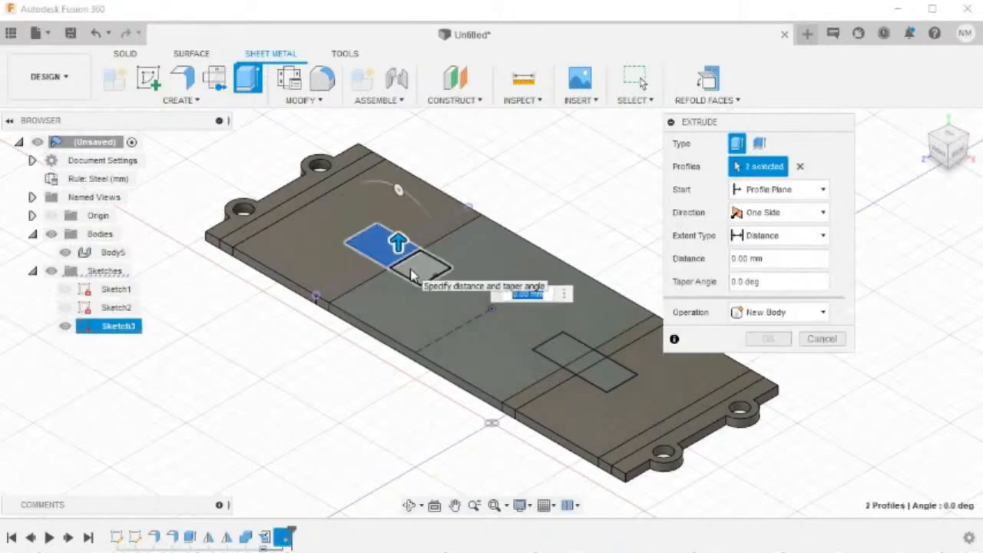
left_click(561, 351)
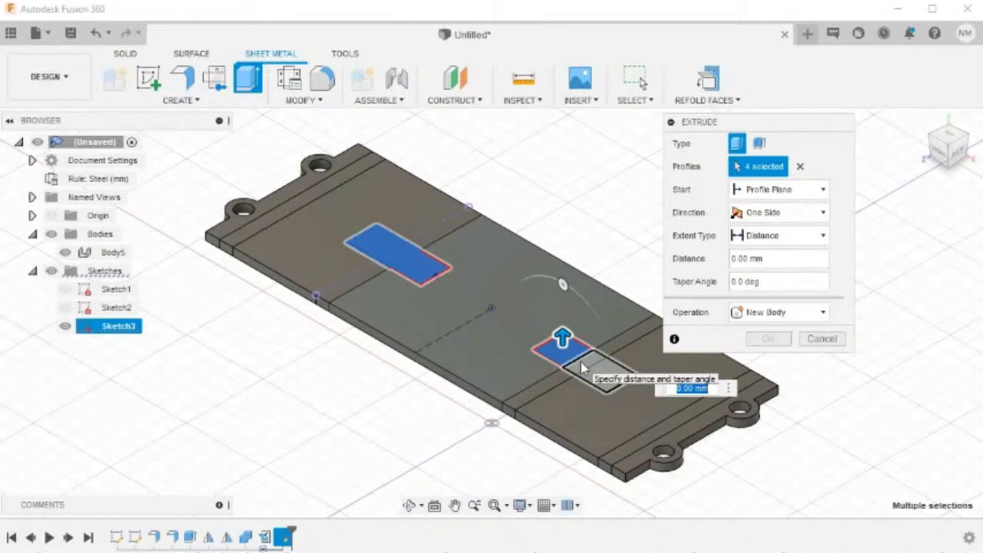
left_click(581, 364)
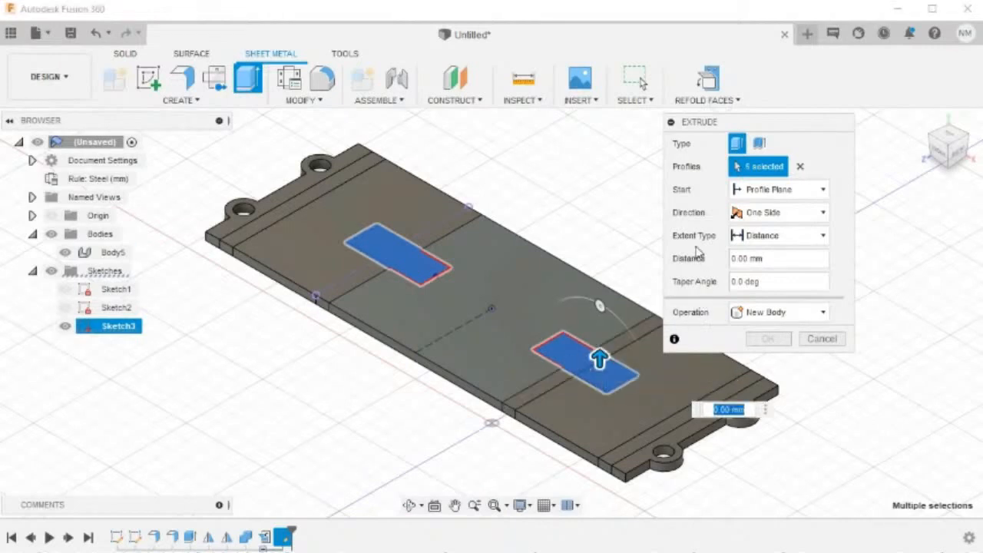
left_click(769, 236)
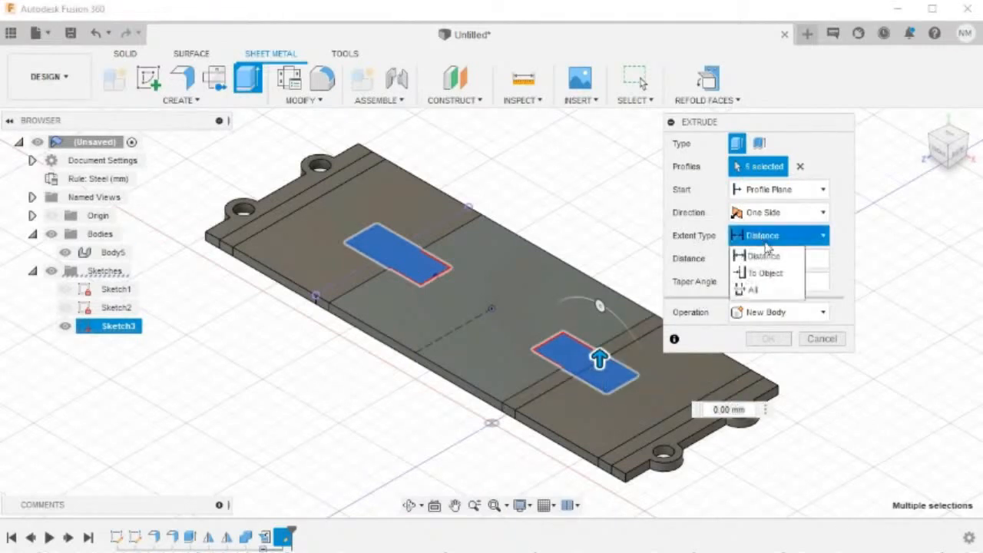
left_click(776, 275)
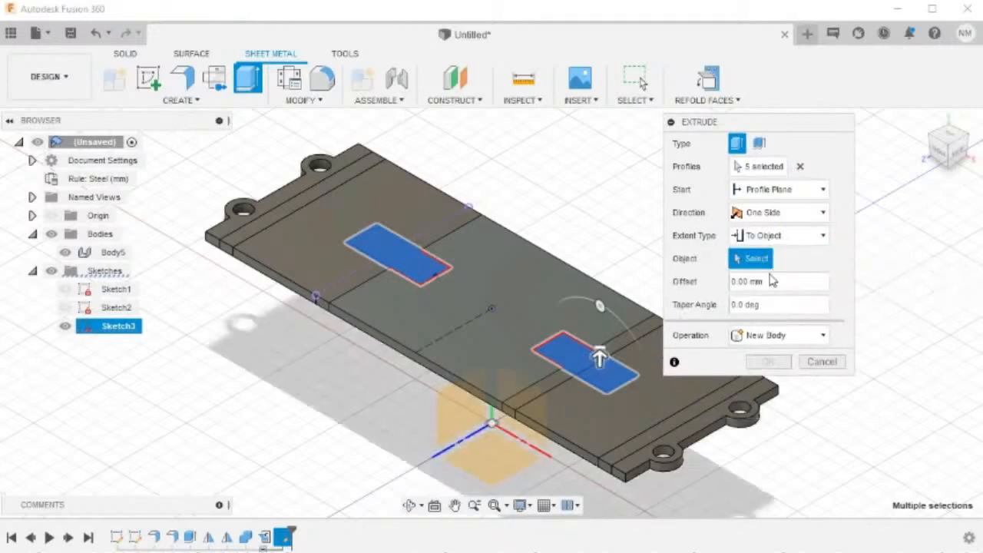
middle_click_drag(416, 414, 462, 290, "shift")
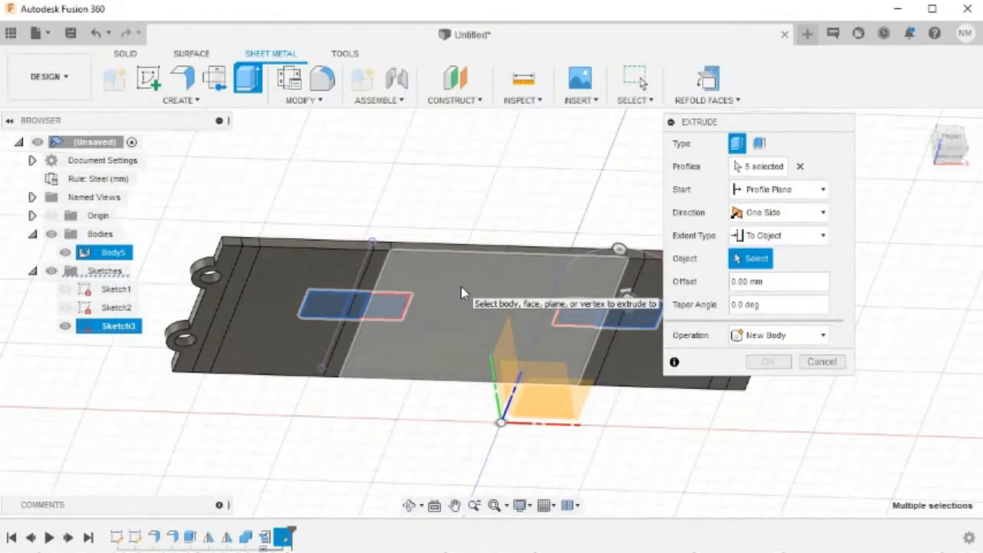
left_click(461, 288)
middle_click_drag(459, 286, 461, 389, "shift")
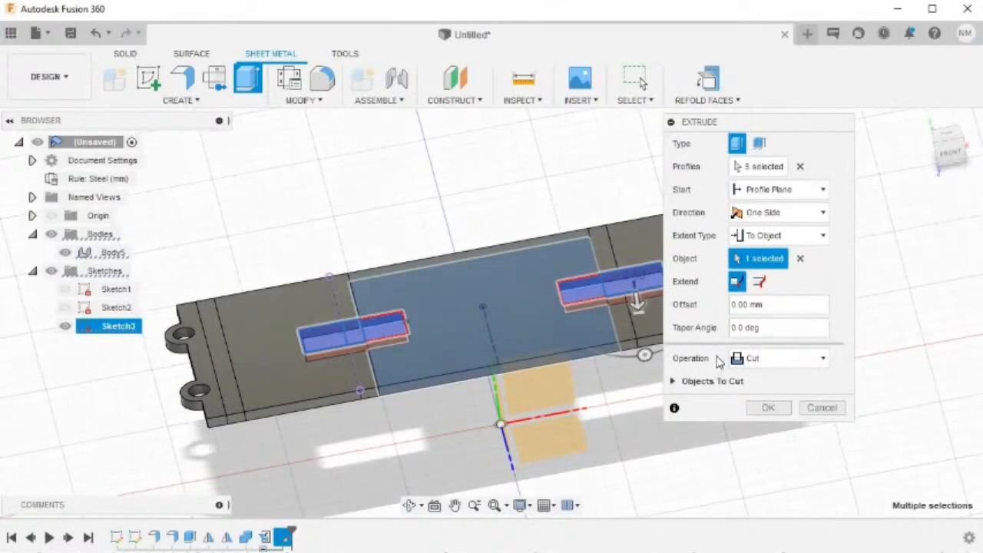
left_click(772, 408)
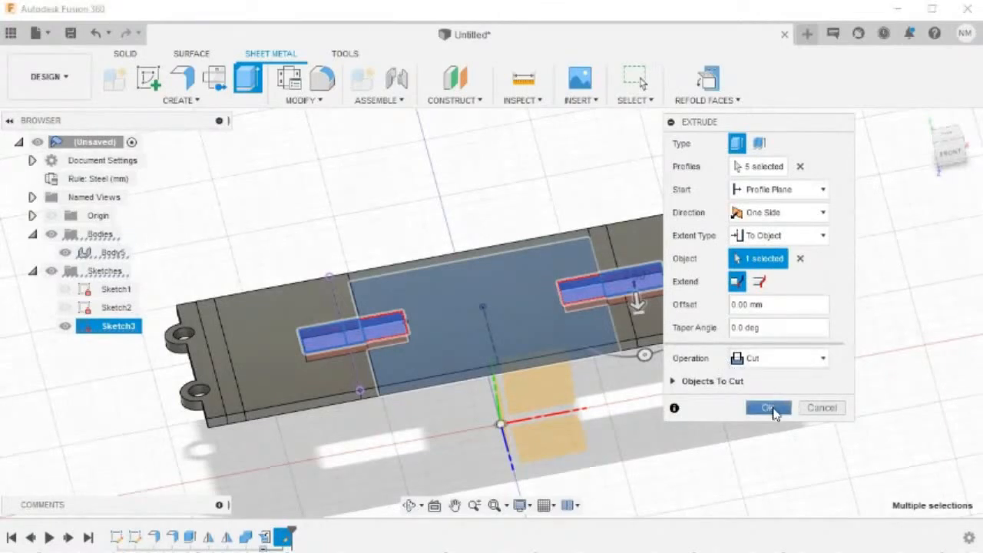
Refold the unfolded faces to return the bracket to its bent shape
middle_click_drag(753, 410, 725, 417, "shift")
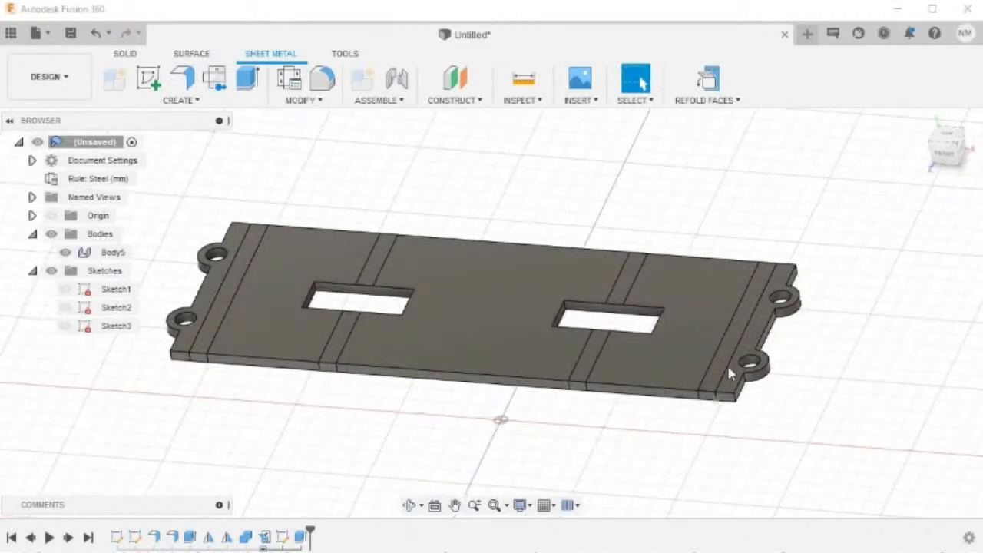
left_click(708, 79)
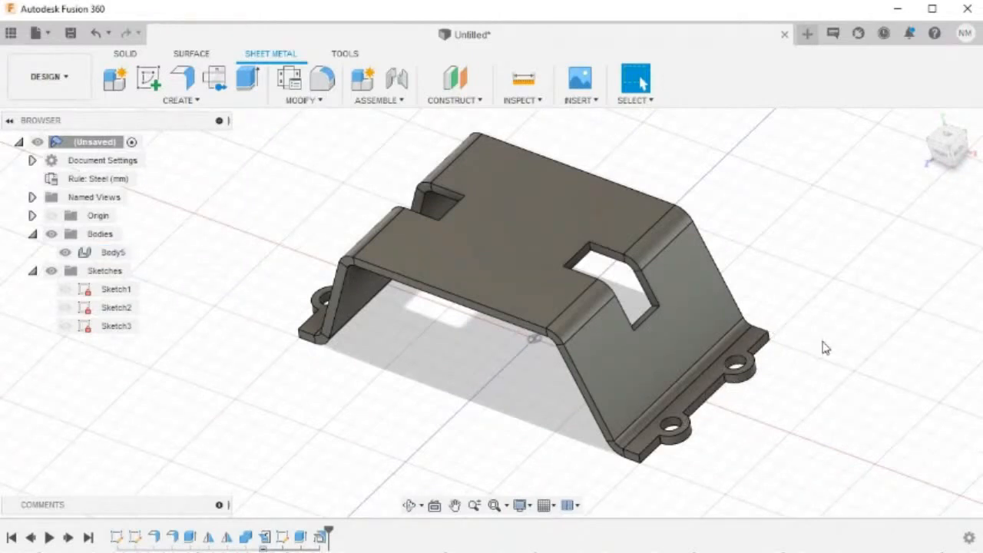
Begin a constant-radius fillet and select the four corner edges of the cutout across the bracket's right inner bend
key("f")
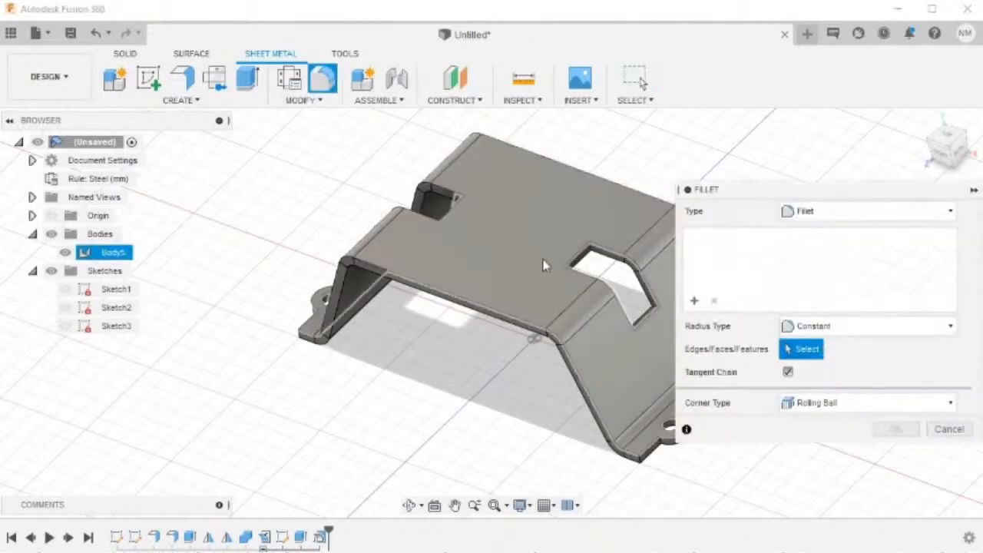
scroll(542, 323, "up", 4)
middle_click_drag(547, 342, 336, 318, "shift")
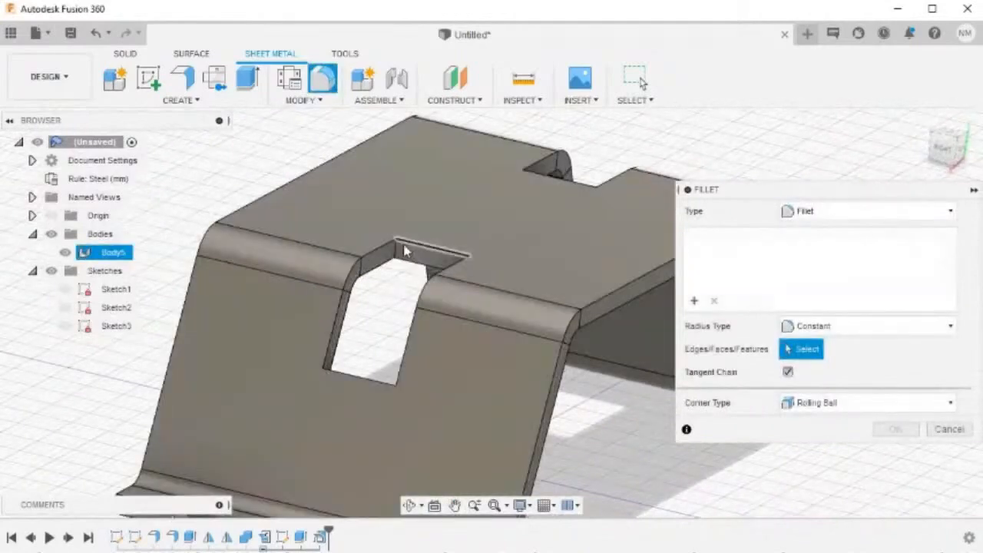
left_click(413, 314)
middle_click_drag(413, 313, 492, 330, "shift")
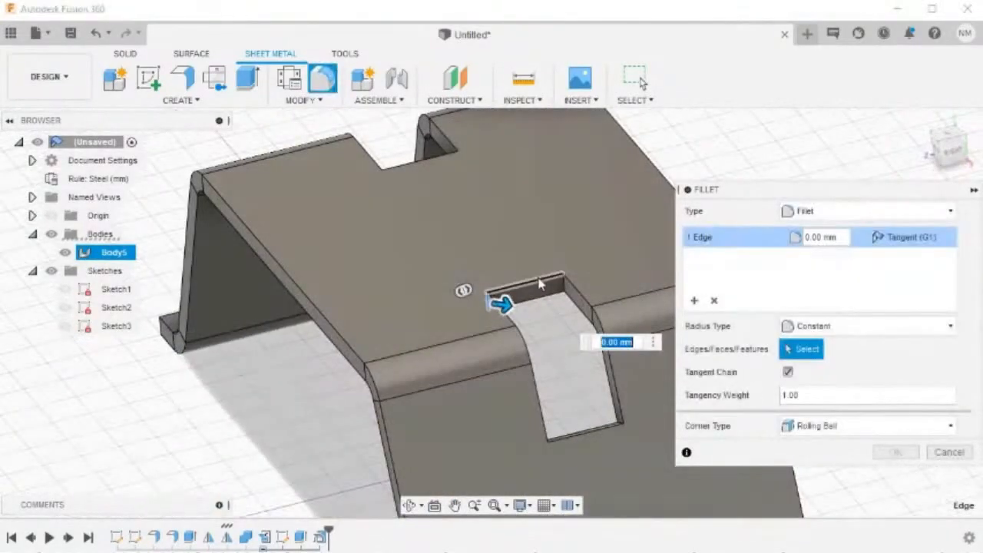
left_click(566, 378)
middle_click_drag(566, 378, 469, 376, "shift")
left_click(461, 284)
left_click(537, 282)
Add the right mounting flange's two outer corner edges and its four tab junction edges to the fillet selection
left_click(467, 421)
left_click(483, 348)
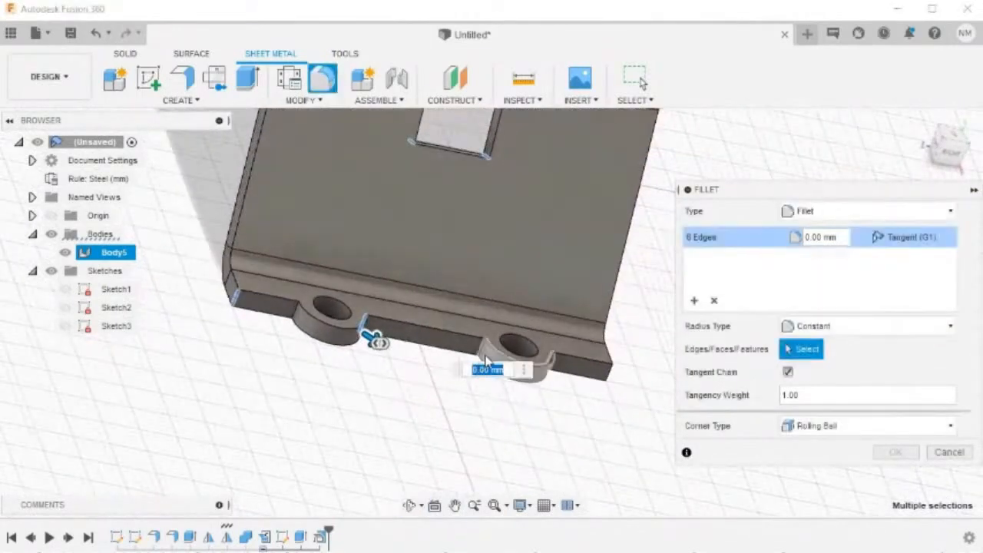
left_click(471, 345)
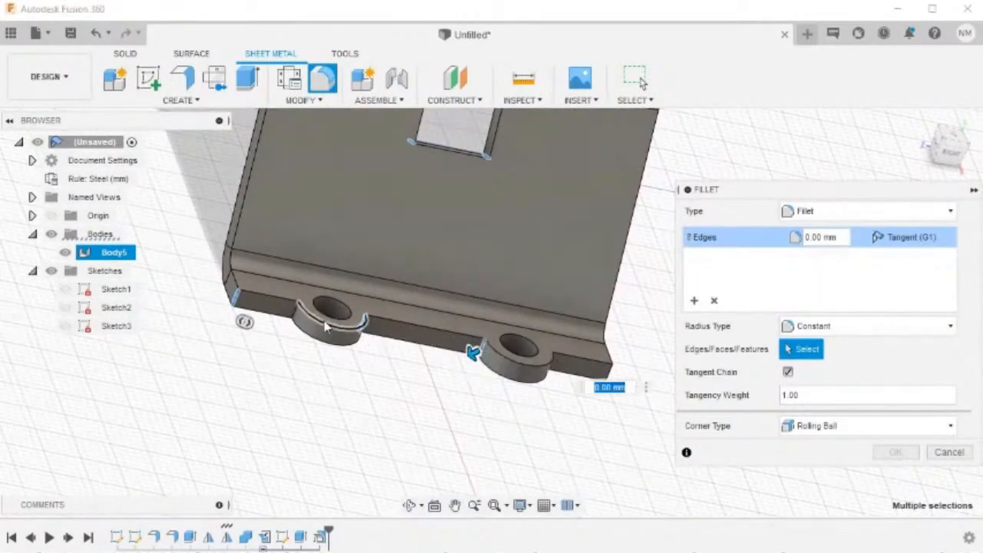
left_click(296, 309)
middle_click_drag(550, 430, 491, 400, "shift")
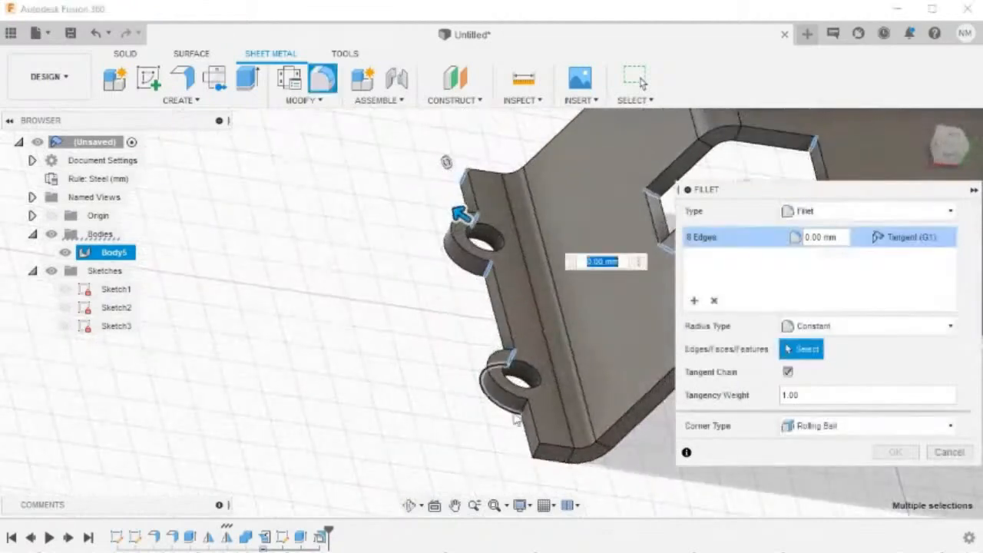
left_click(539, 454)
Add the four corner edges of the cutout across the left inner bend to the fillet selection
middle_click_drag(582, 477, 461, 327, "shift")
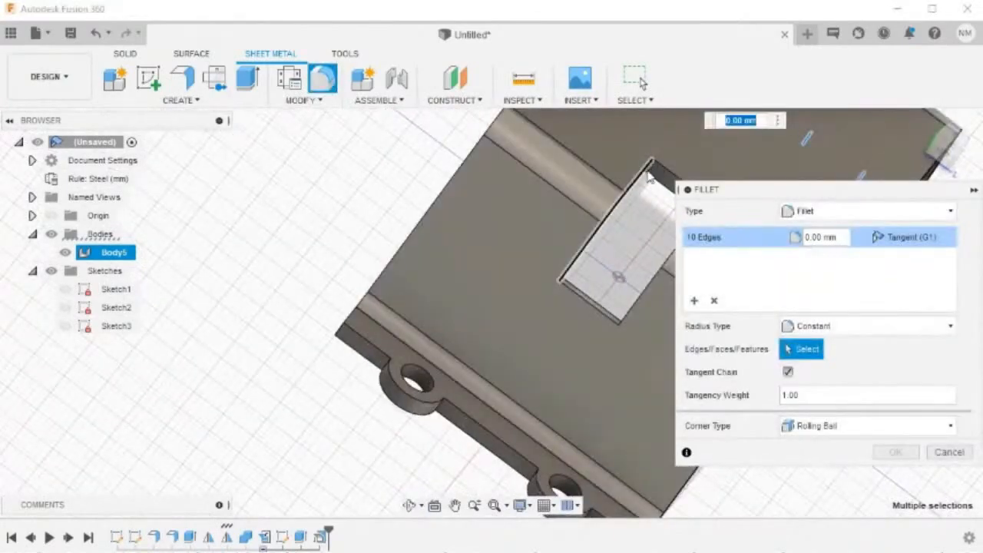
scroll(619, 250, "up", 3)
middle_click_drag(619, 249, 466, 351, "shift")
left_click(607, 301)
left_click(550, 215)
left_click(471, 386)
left_click(398, 283)
Add the left mounting flange's two outer corner edges and its four tab junction edges to the fillet selection
middle_click_drag(398, 283, 388, 412, "shift")
left_click(354, 406)
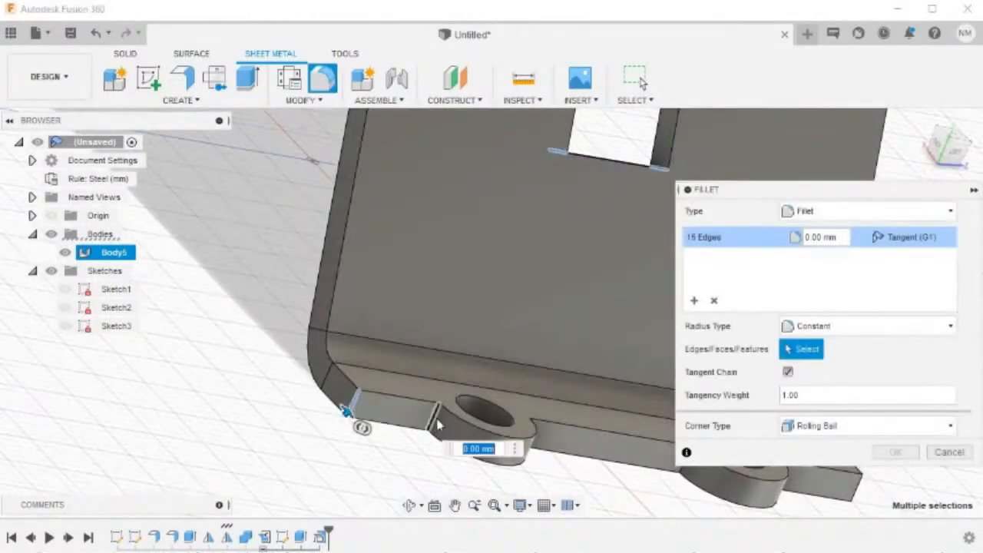
middle_click_drag(495, 460, 492, 461, "shift")
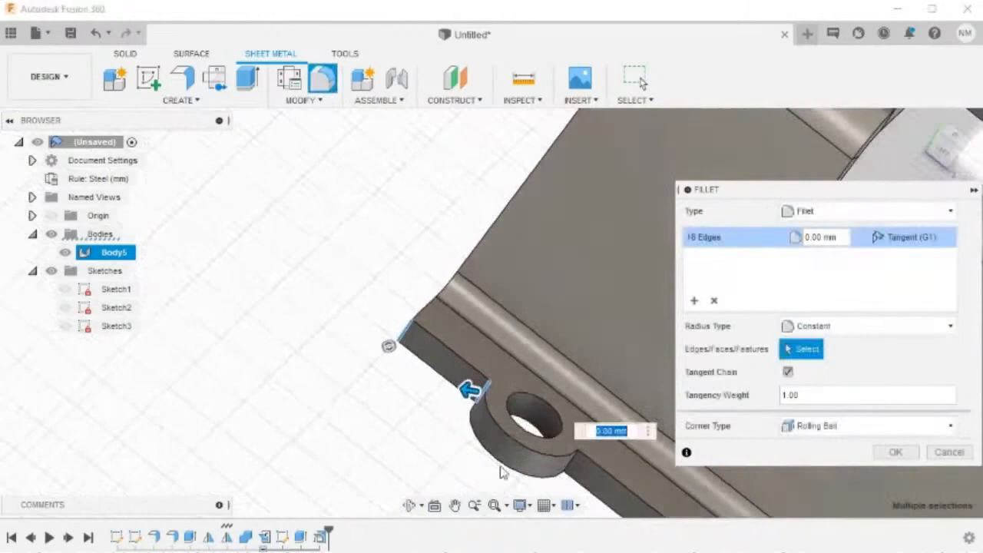
left_click(568, 465)
middle_click_drag(568, 466, 507, 415)
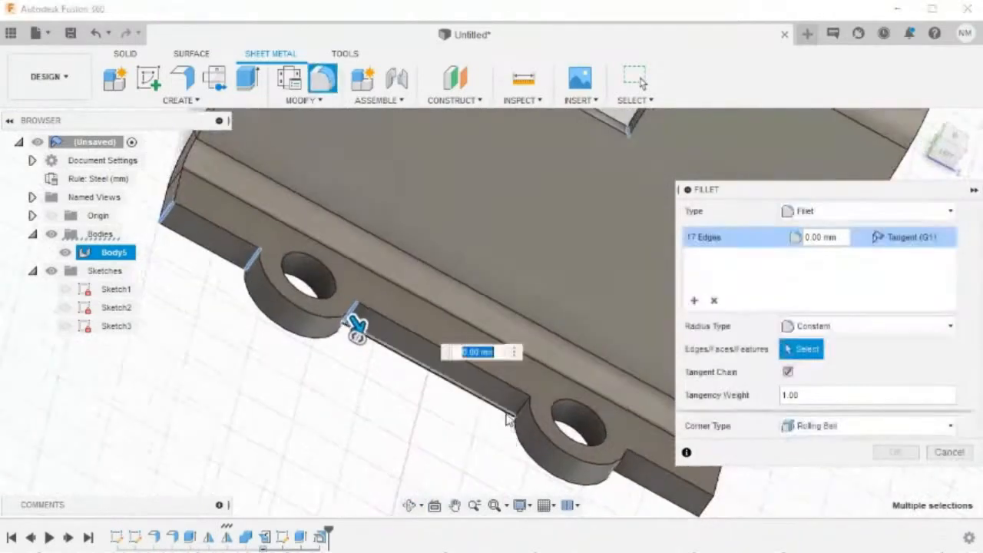
left_click(597, 470)
middle_click_drag(596, 470, 521, 428, "shift")
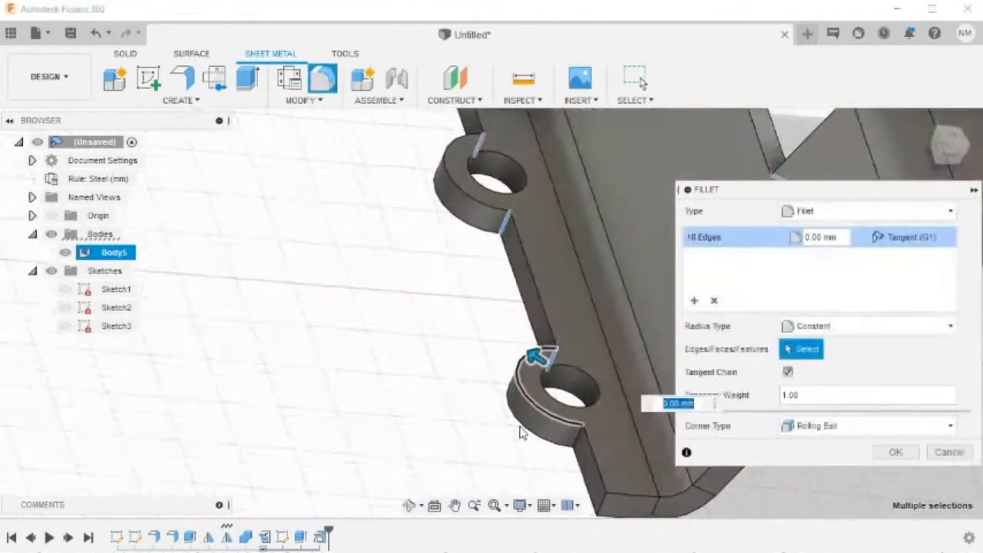
middle_click_drag(461, 451, 444, 415, "shift")
left_click(567, 441)
left_click(570, 453)
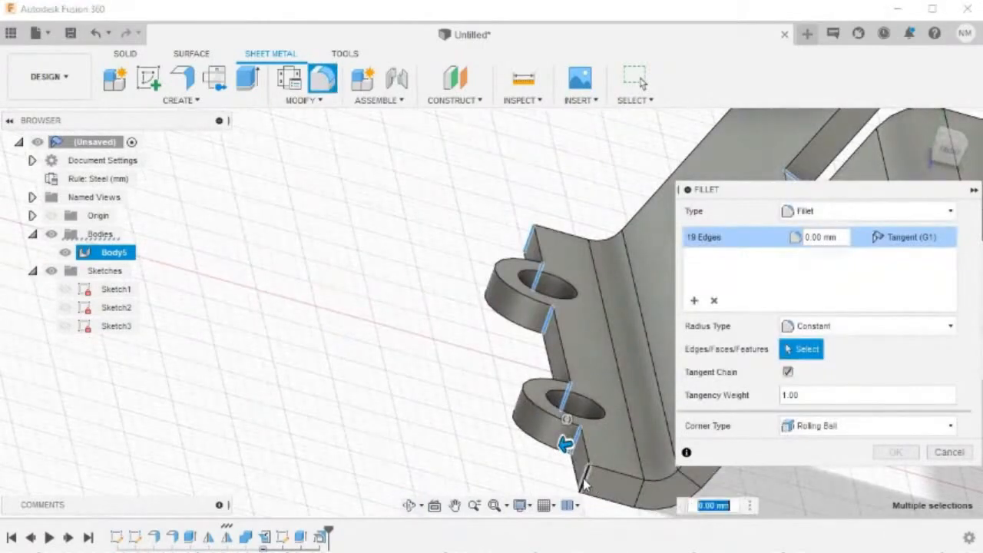
middle_click_drag(384, 384, 566, 410, "shift")
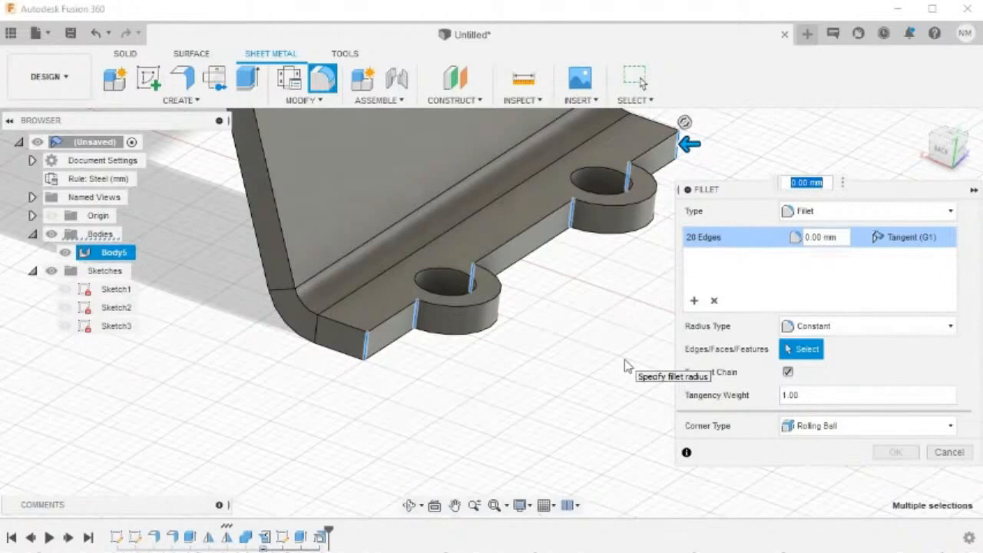
Set the fillet radius to 2 mm for all selected edges and complete the fillet
type("2")
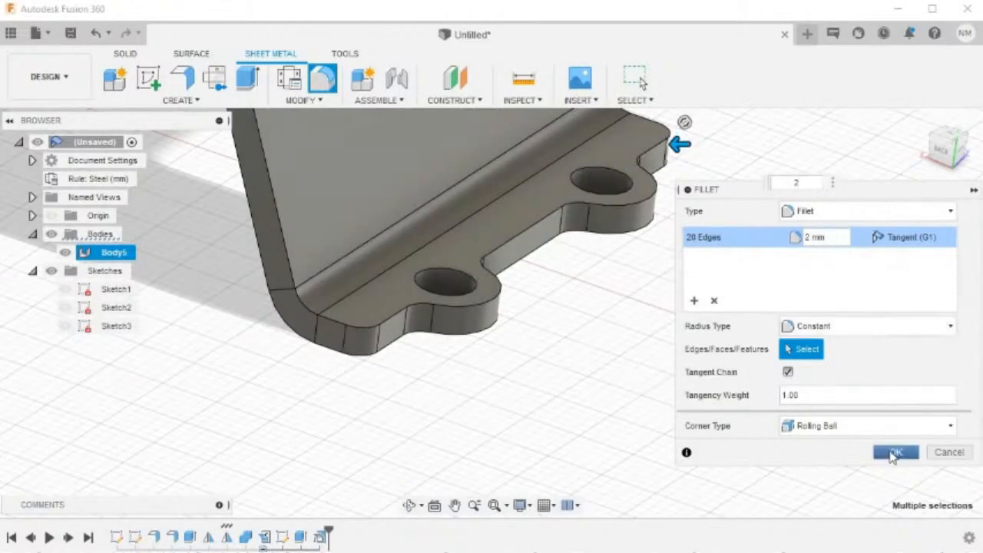
left_click(898, 454)
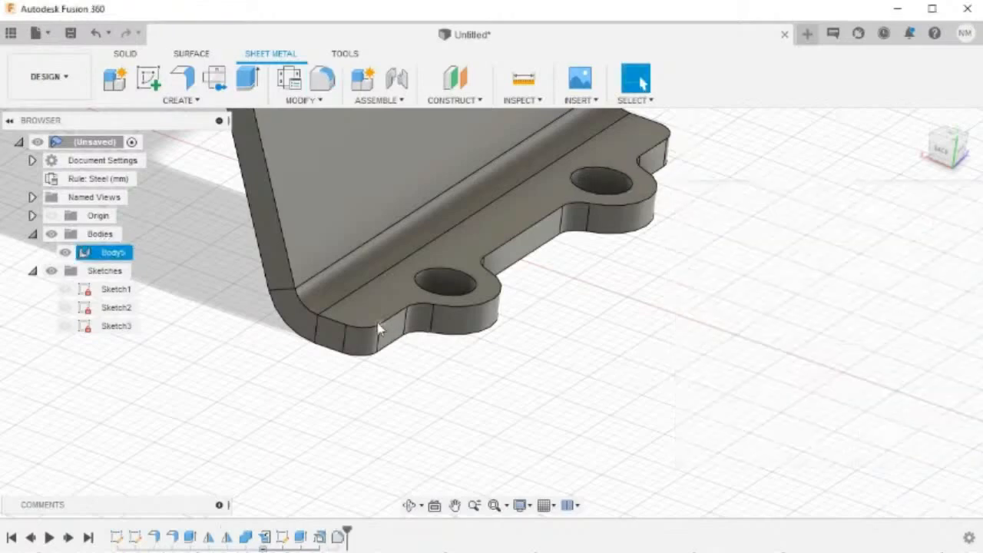
middle_click_drag(384, 329, 321, 236, "shift")
scroll(461, 399, "down", 5)
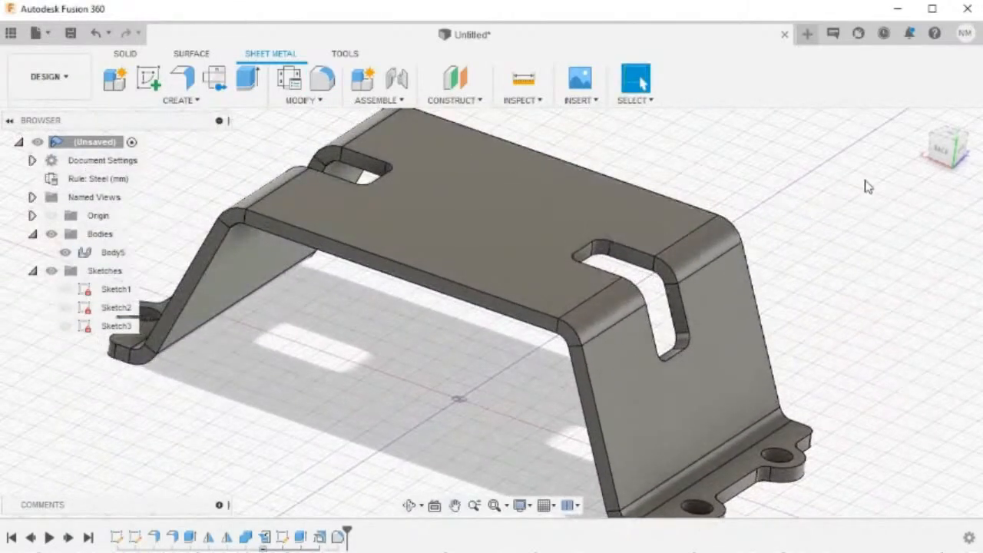
left_click(921, 124)
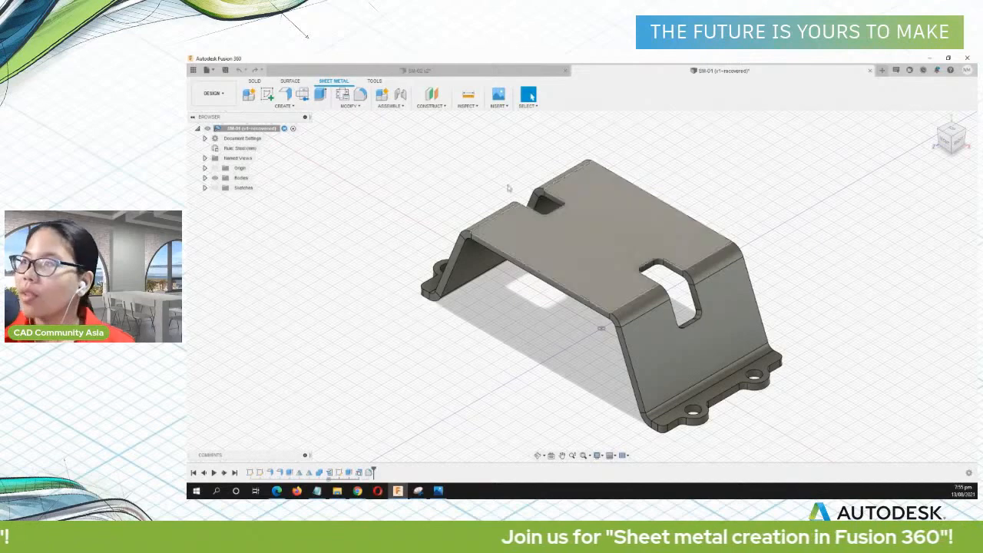
Switch to the SM-02 design and run Create Flat Pattern on the base flange's top face, activating the existing flat pattern
key("ctrl+Tab")
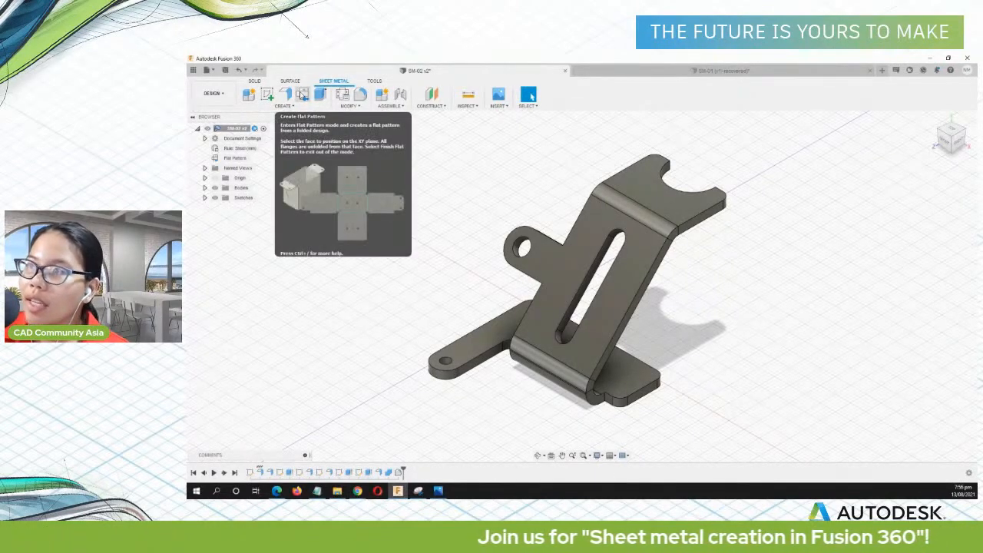
left_click(302, 94)
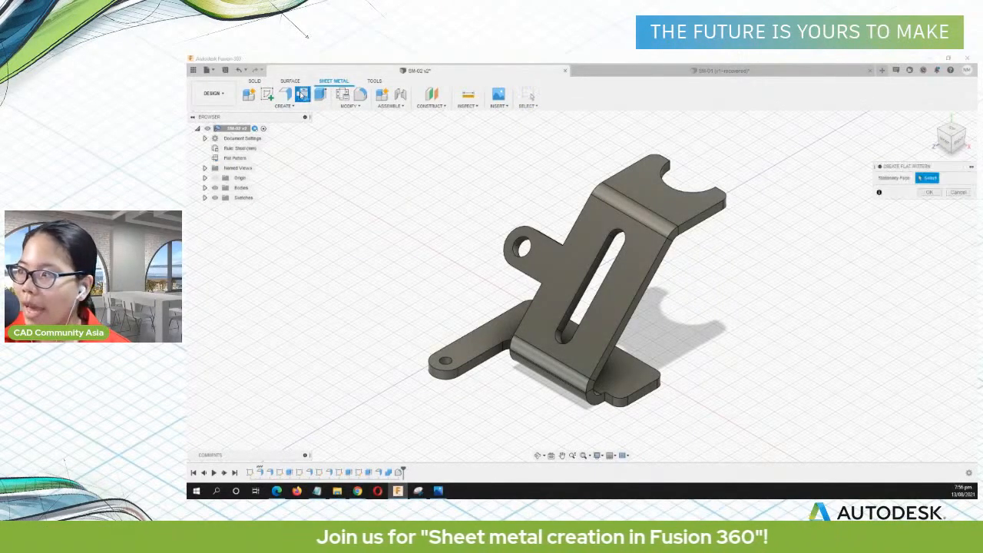
left_click(627, 371)
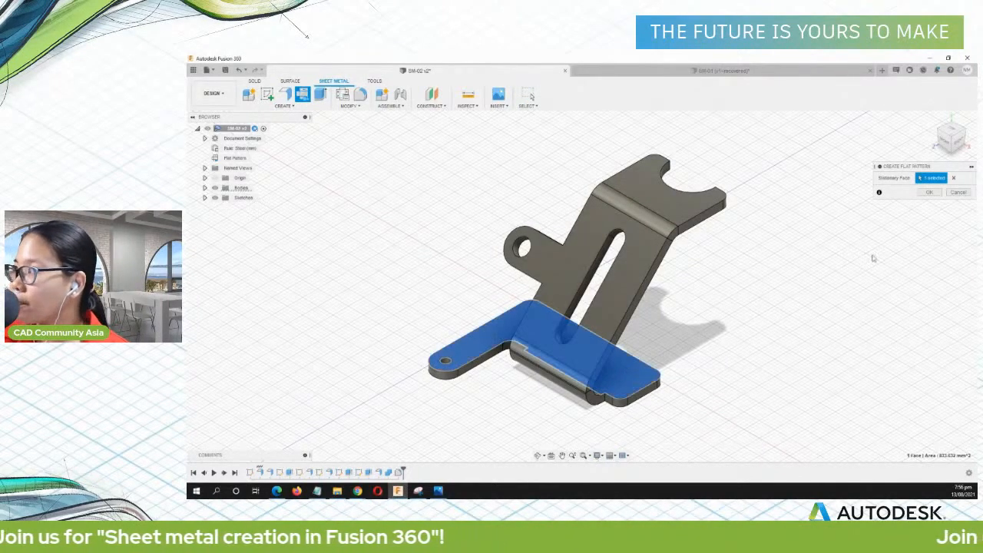
left_click(928, 193)
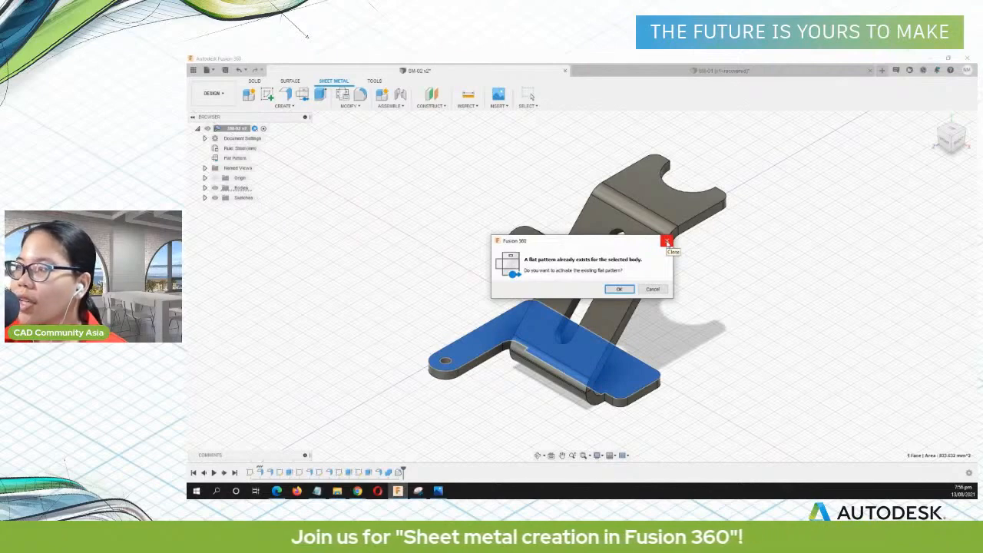
left_click(668, 242)
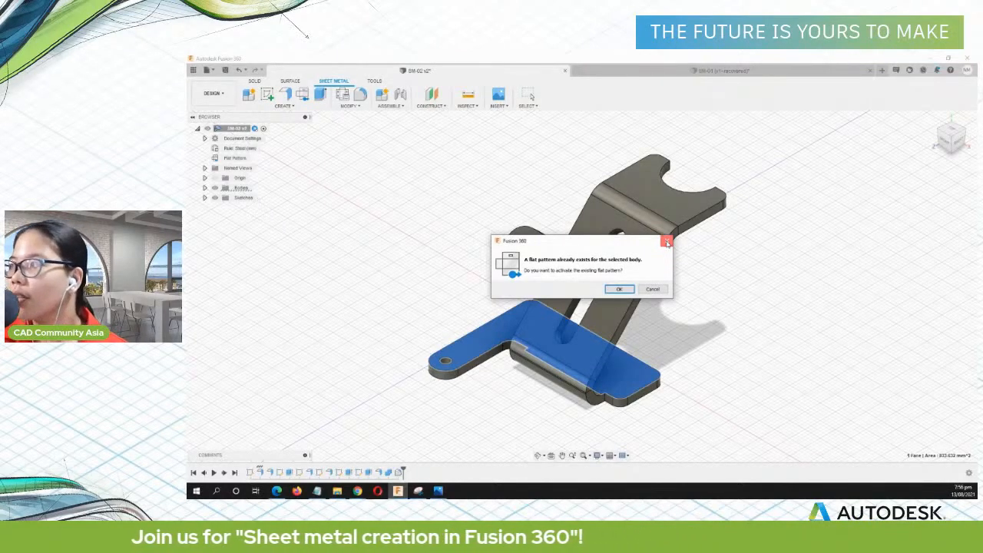
left_click(627, 291)
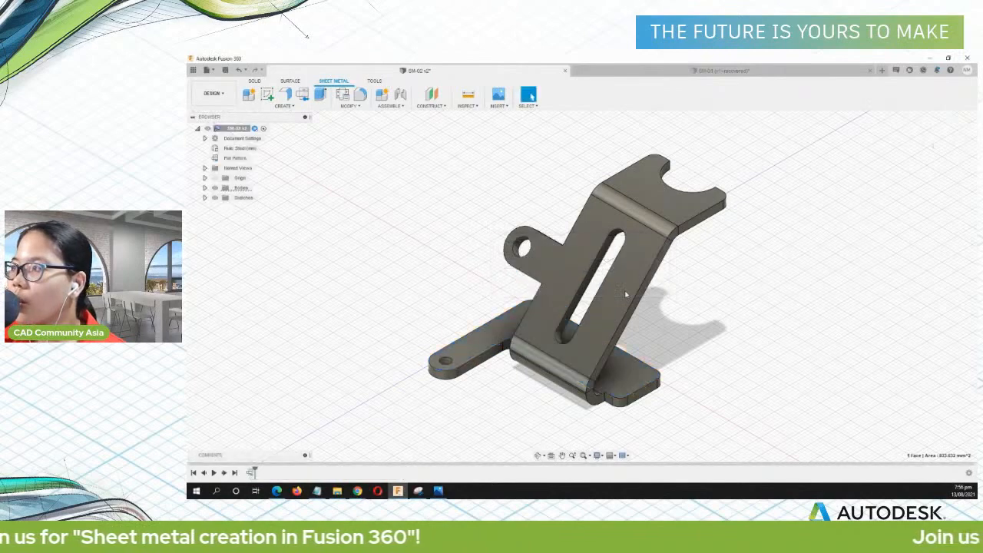
Examine the unfolded SM-02 flat pattern with its bend lines, and finish the flat pattern to return to the folded bracket
middle_click_drag(587, 351, 633, 336)
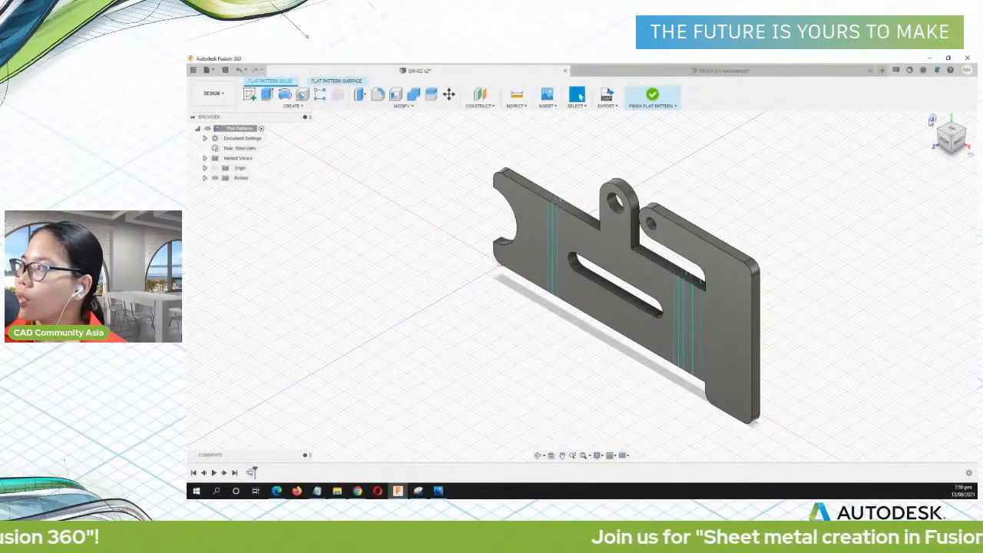
left_click(933, 120)
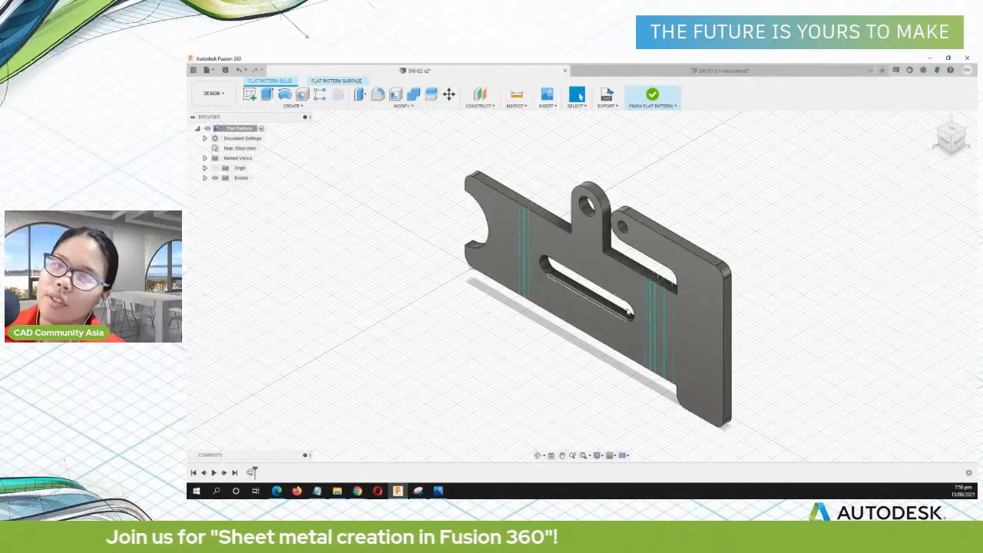
middle_click_drag(546, 376, 557, 358, "shift")
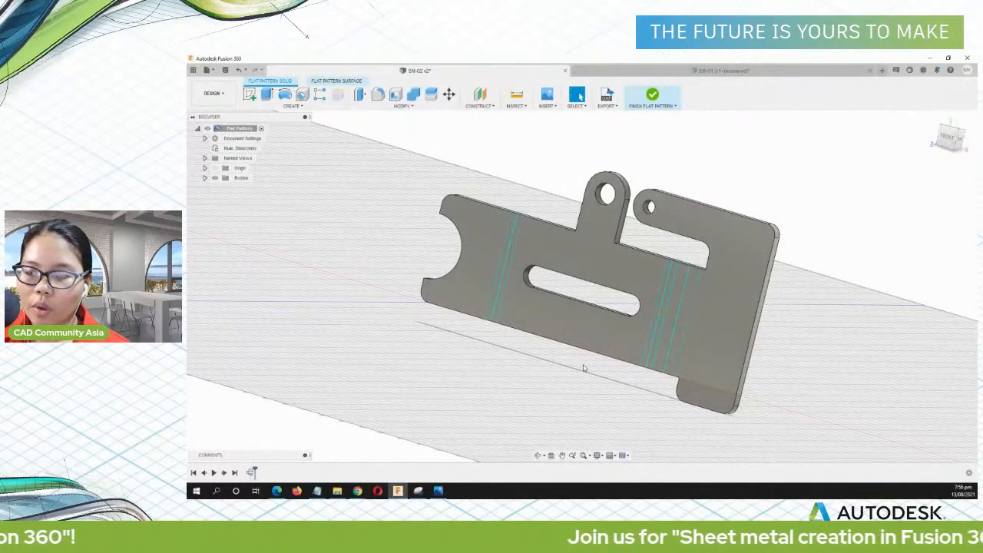
left_click(653, 95)
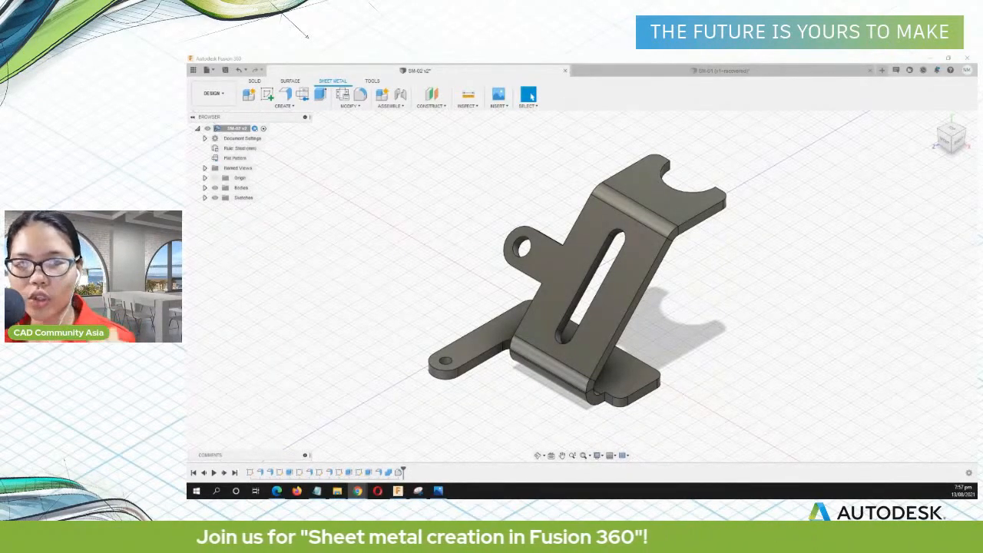
Switch to Chrome and show the Fusion 360 Lady Users Worldwide and Fusion 360 Worldwide Users Facebook groups, selecting the first group's web address
key("alt+Tab")
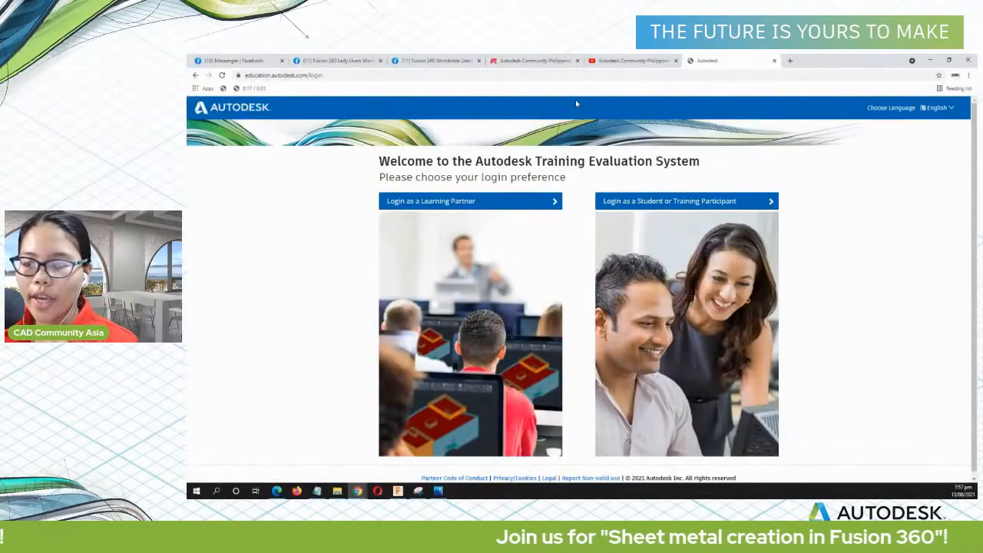
left_click(343, 60)
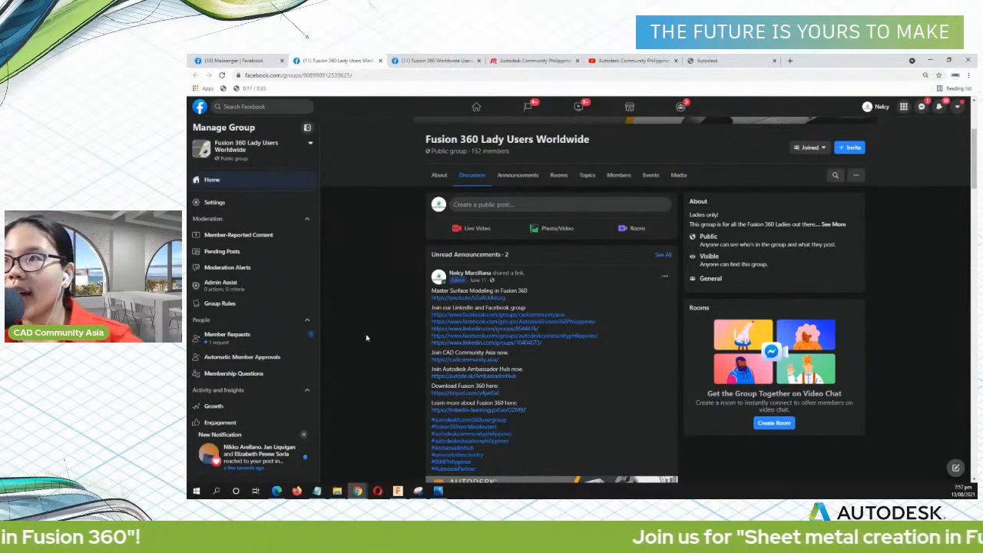
left_click(362, 75)
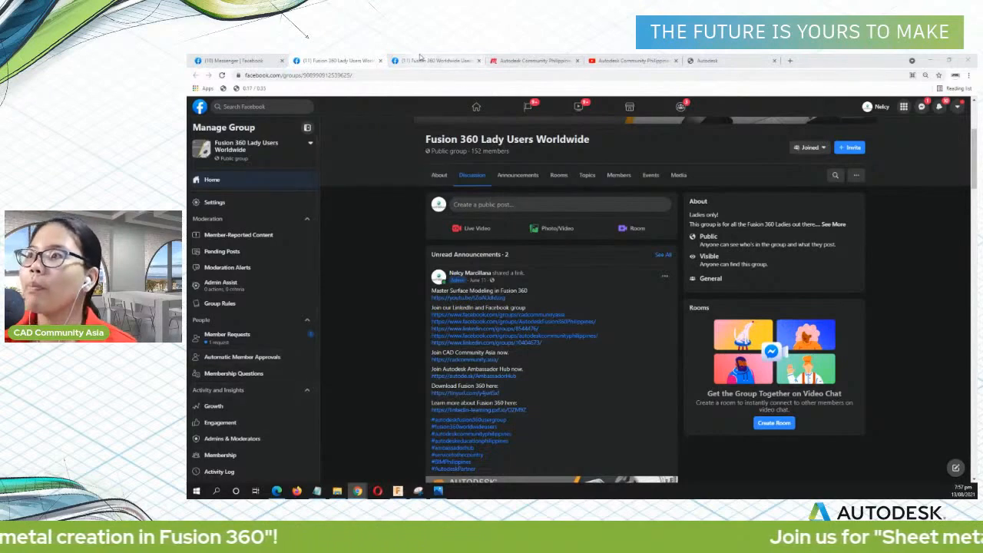
left_click(424, 60)
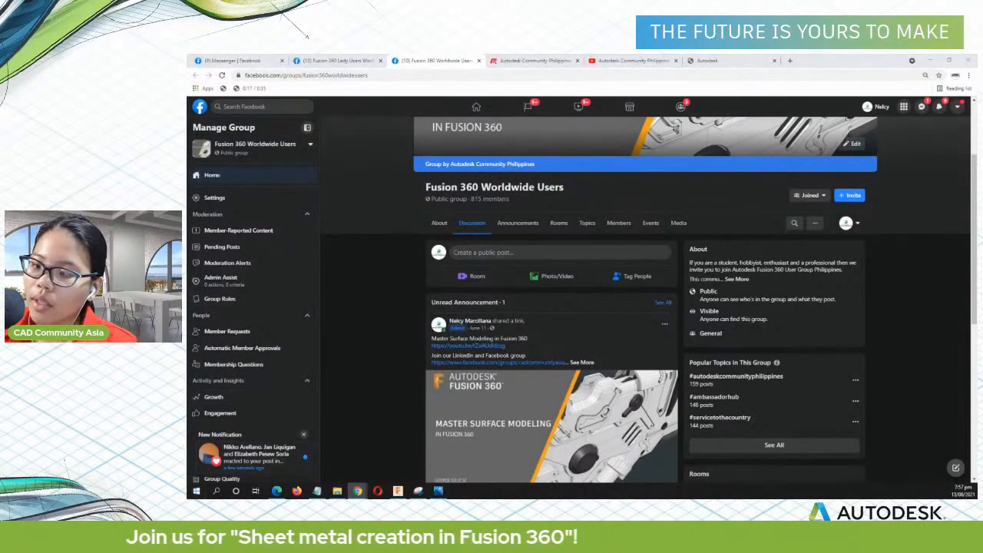
Show the Autodesk Community Philippines Meetup page, and select the Autodesk Training Evaluation System page's web address
left_click(573, 60)
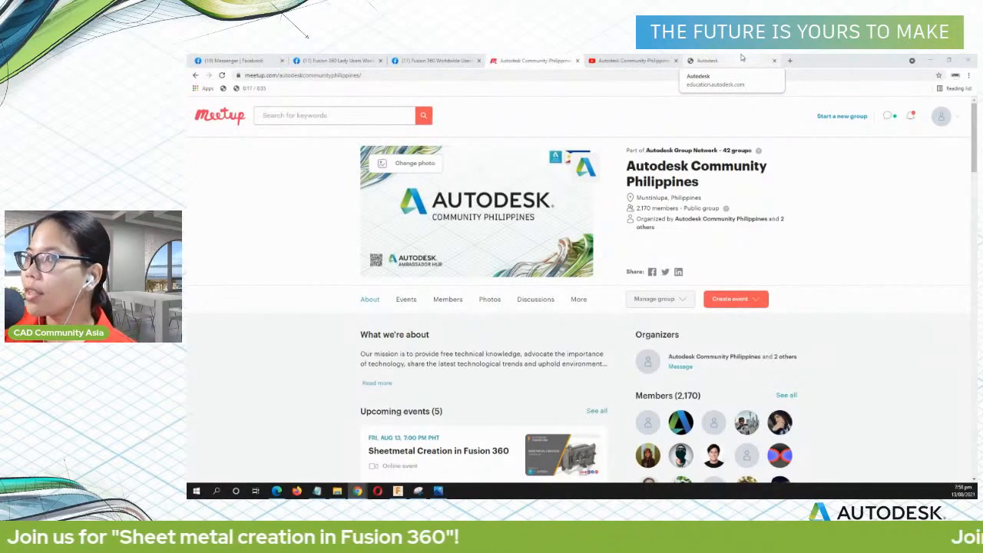
left_click(742, 59)
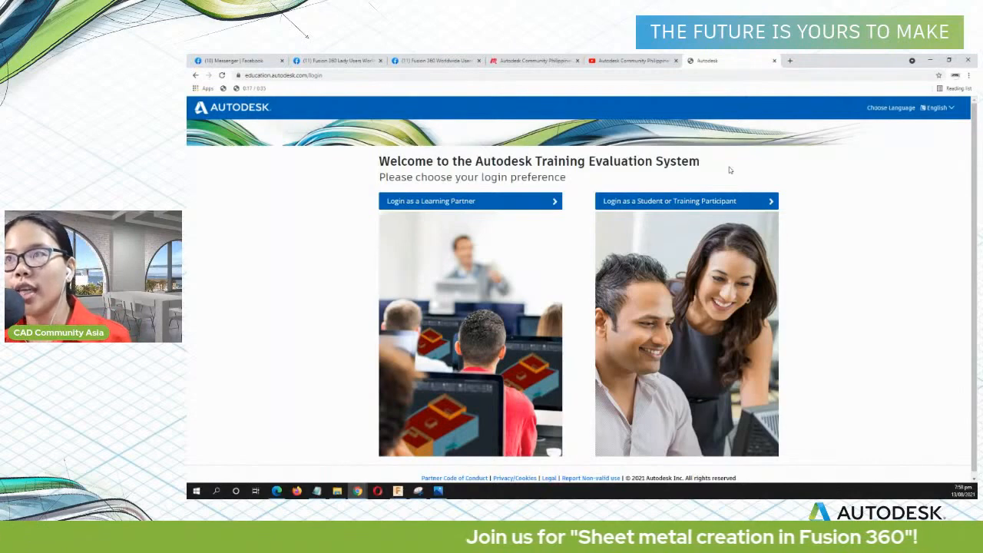
left_click(555, 79)
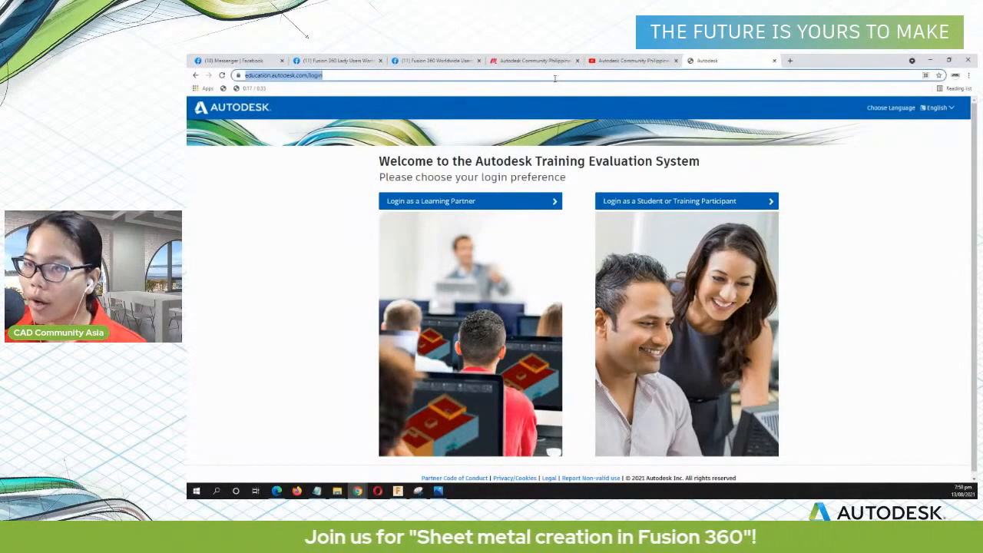
key("alt+Tab")
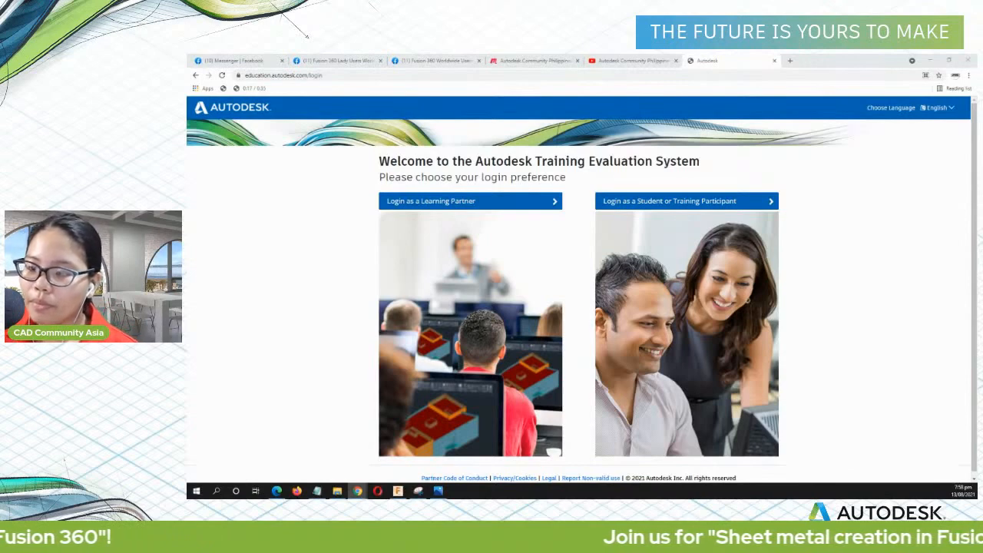
View the student or training participant sign-in page and return to the login preference page
left_click(652, 206)
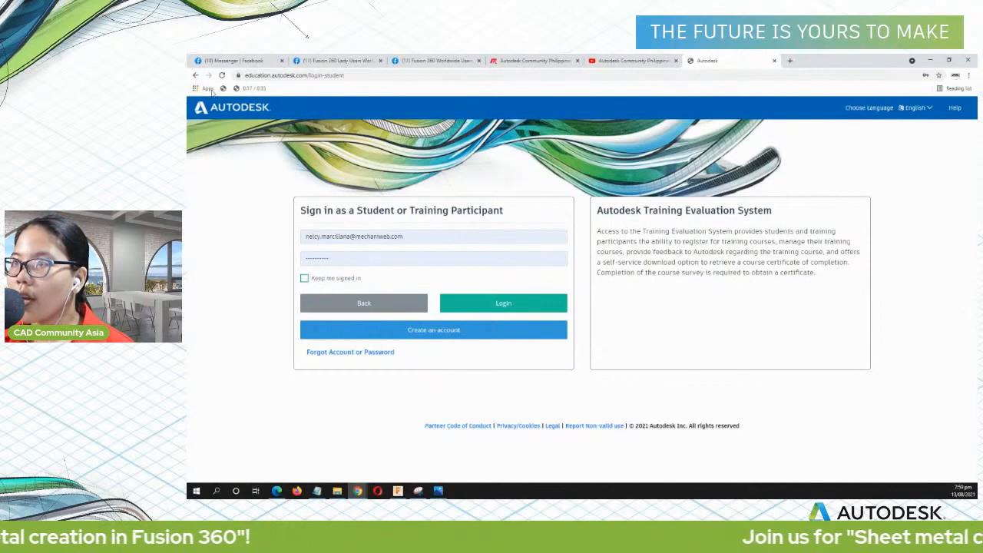
left_click(195, 76)
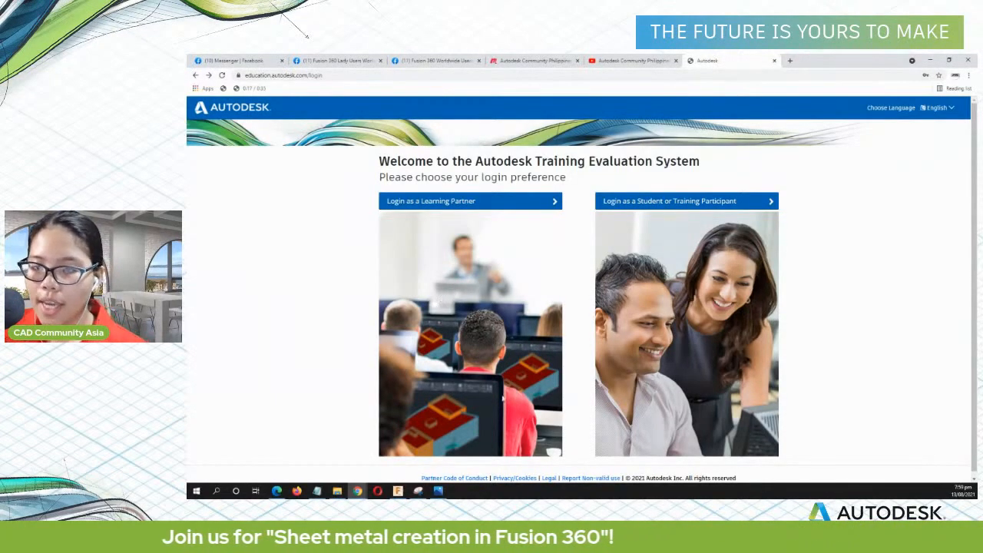
left_click(196, 491)
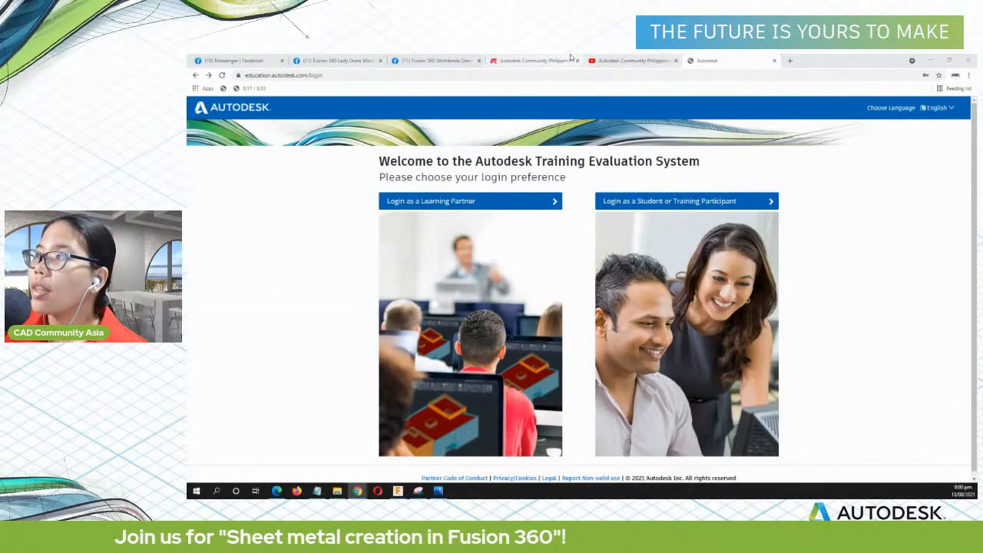
Return to the Autodesk Community Philippines Meetup page and select its web address
left_click(534, 60)
left_click(418, 74)
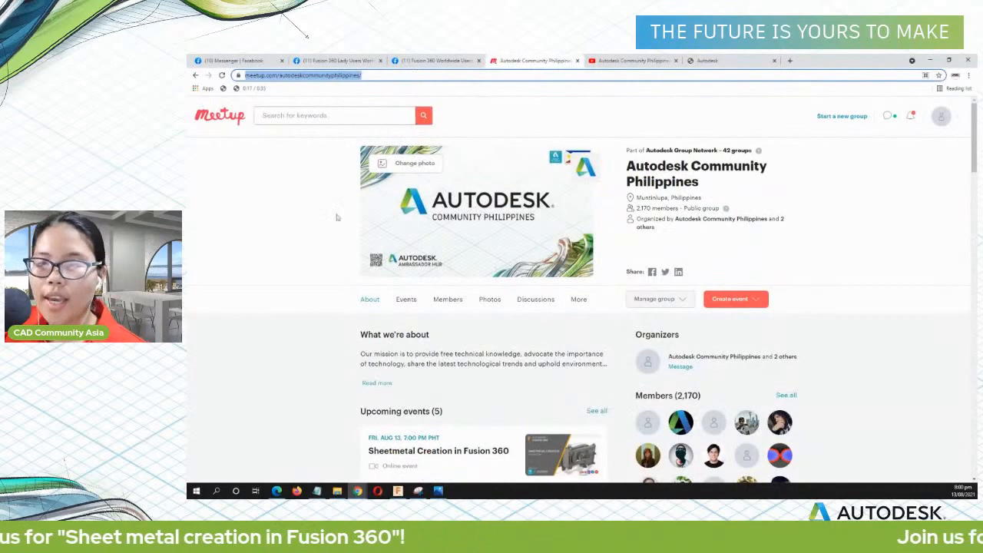
key("alt+Tab")
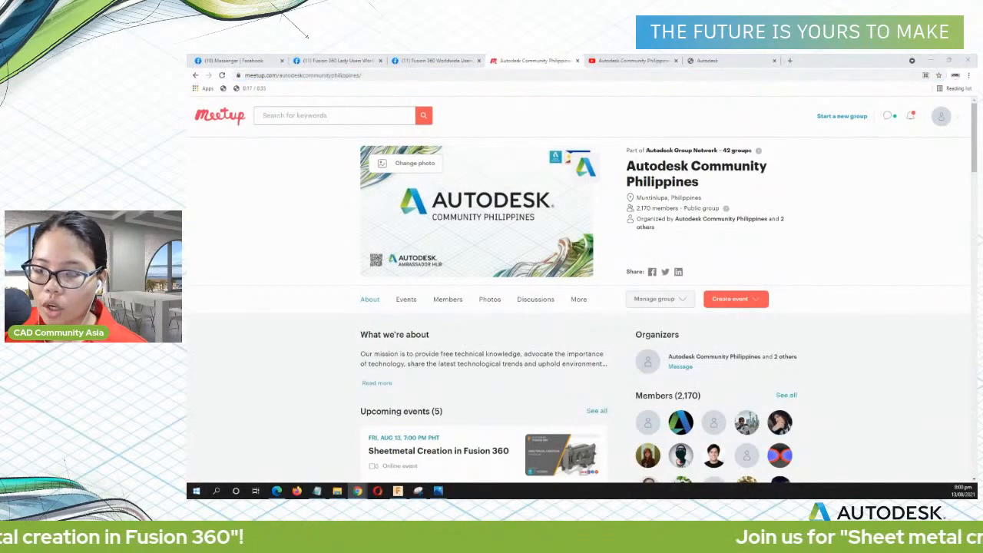
Find the Sheetmetal Creation in Inventor event among the upcoming Meetup events and open it in a new tab
scroll(638, 354, "down", 5)
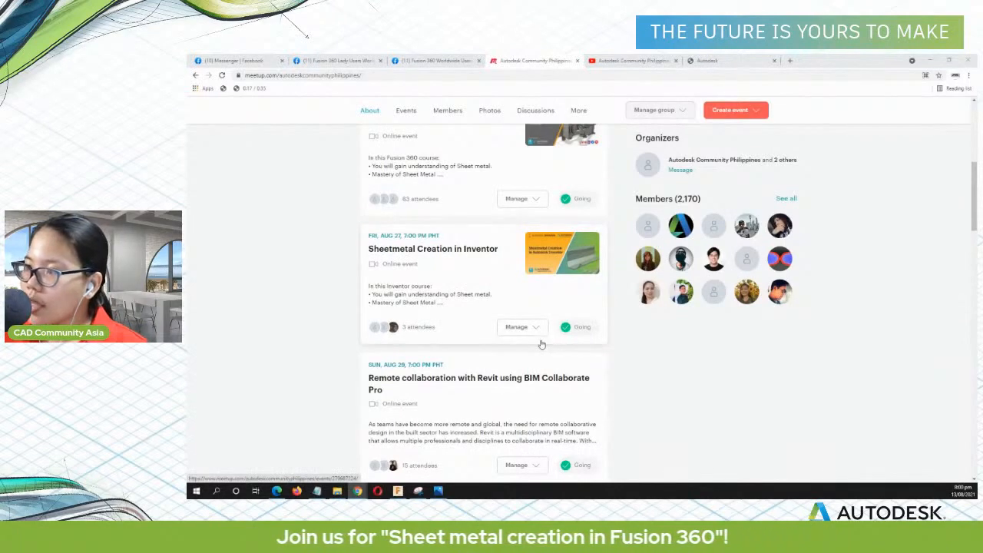
right_click(481, 253)
left_click(500, 259)
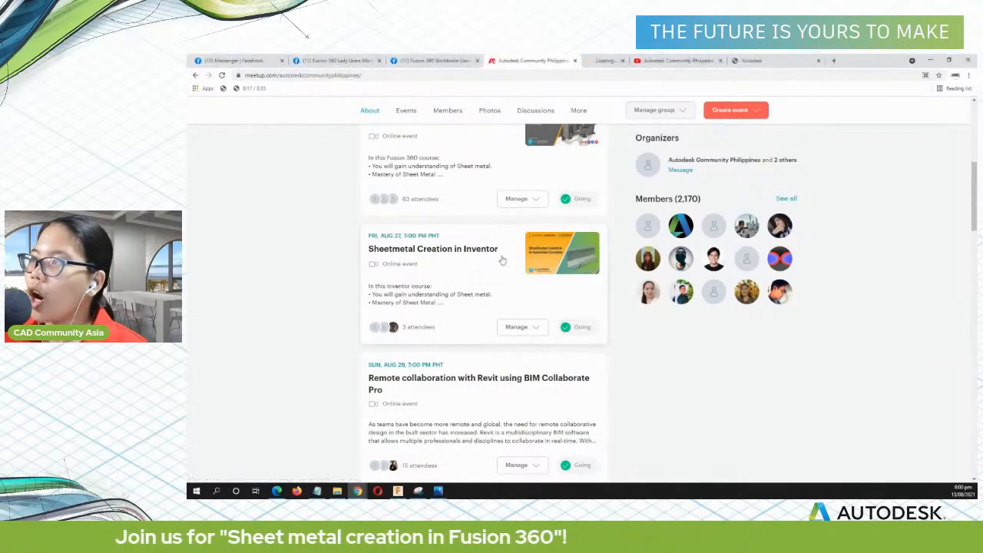
left_click(620, 60)
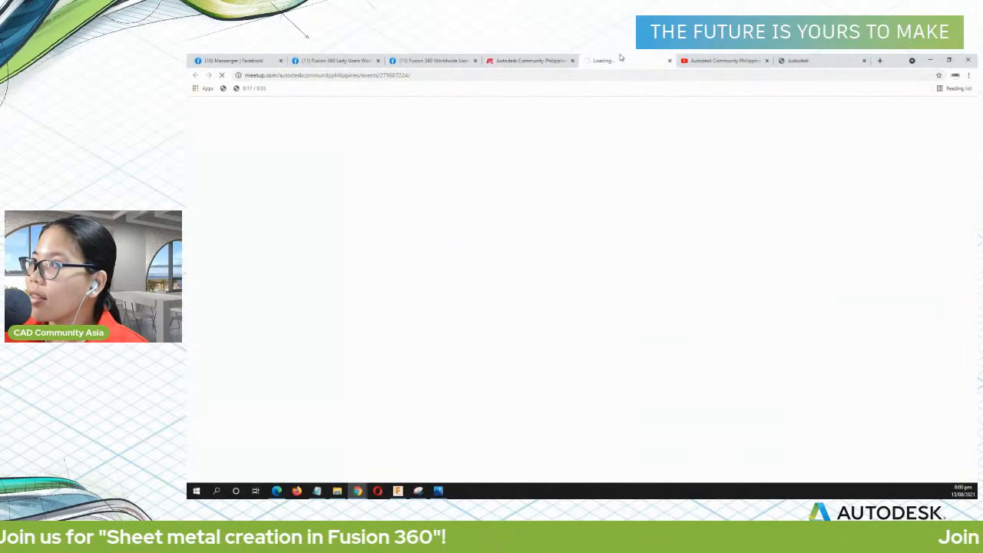
left_click(565, 60)
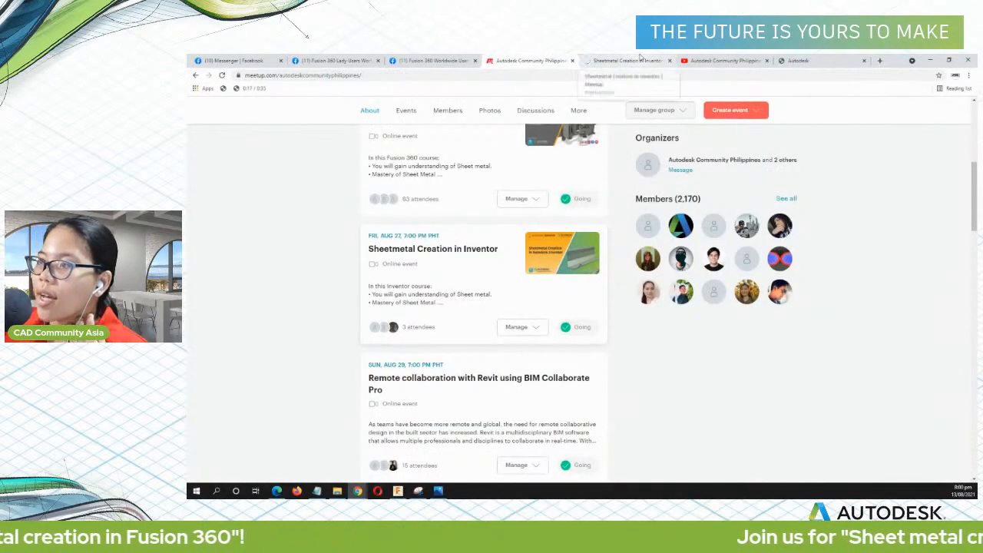
left_click(636, 60)
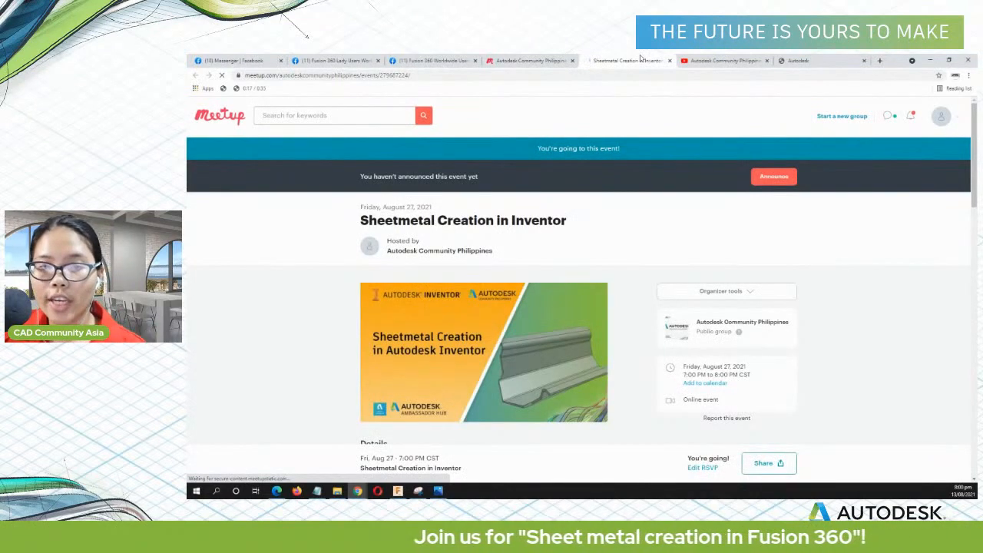
Read through the Inventor sheet metal event's details, highlighting the certificate registration text and the Inventor download link
scroll(641, 233, "down", 5)
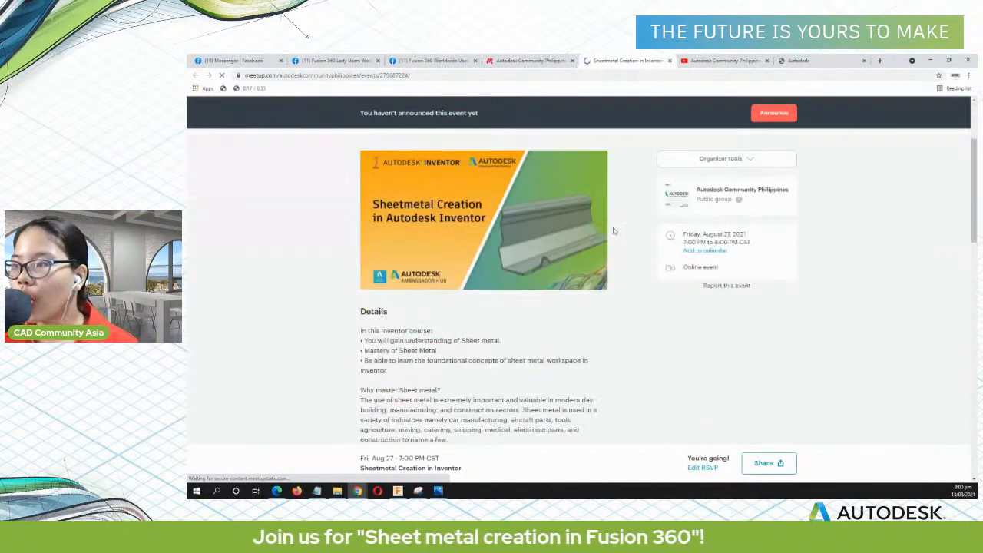
scroll(552, 221, "down", 3)
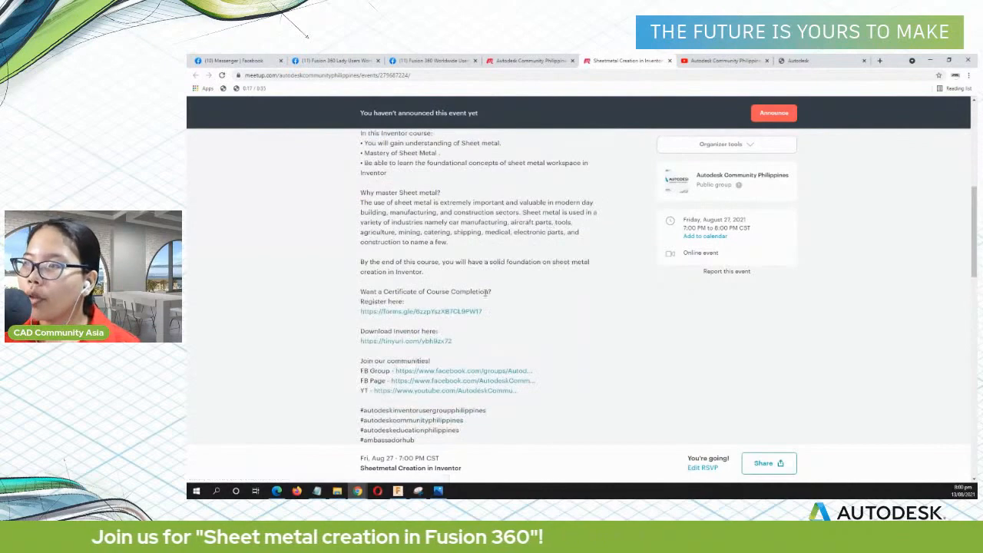
left_click_drag(499, 317, 361, 298)
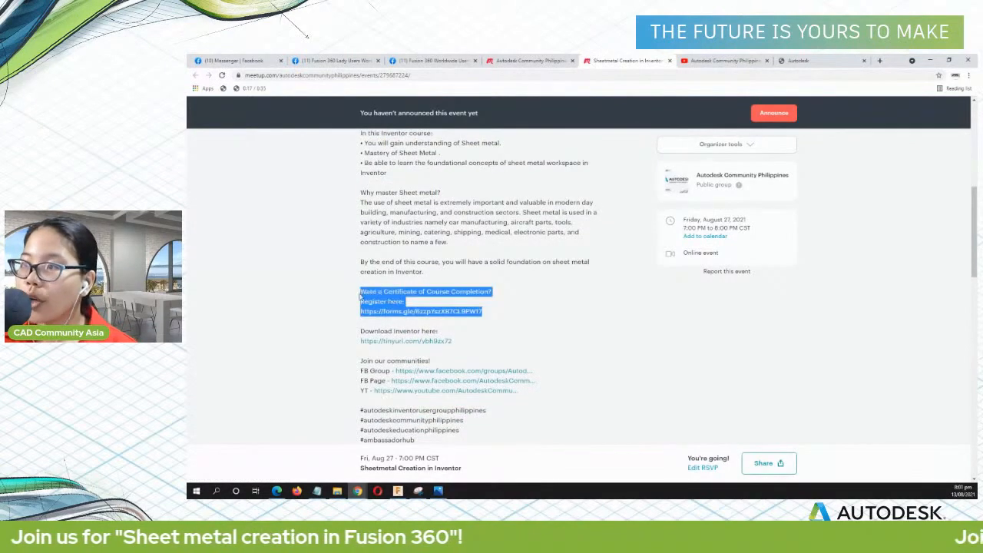
left_click(308, 292)
scroll(484, 389, "down", 5)
scroll(484, 388, "up", 3)
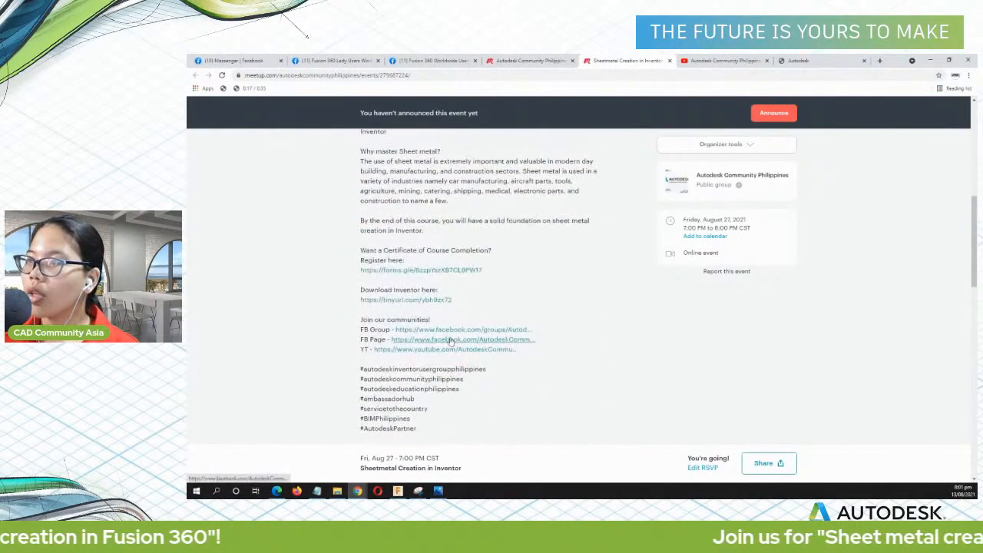
left_click_drag(455, 300, 362, 307)
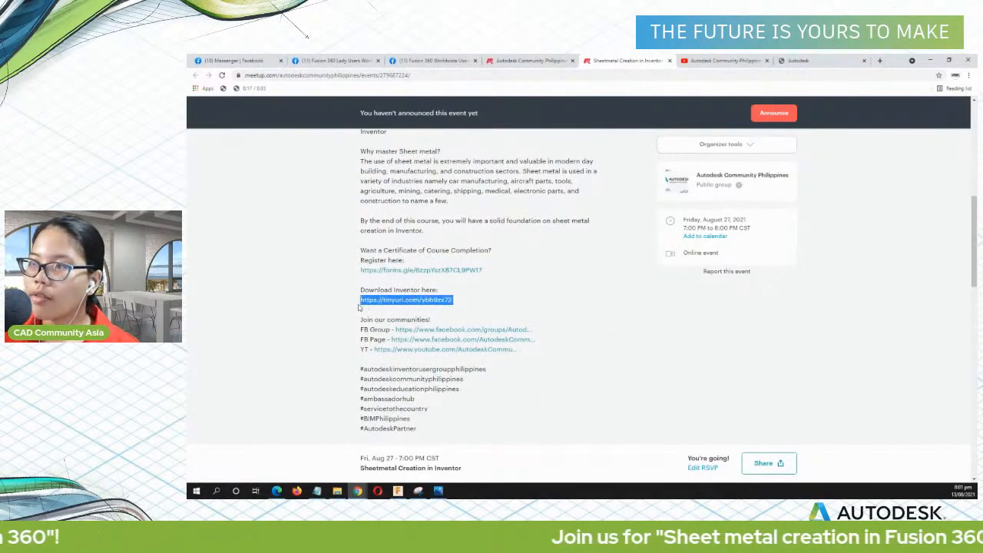
left_click(295, 294)
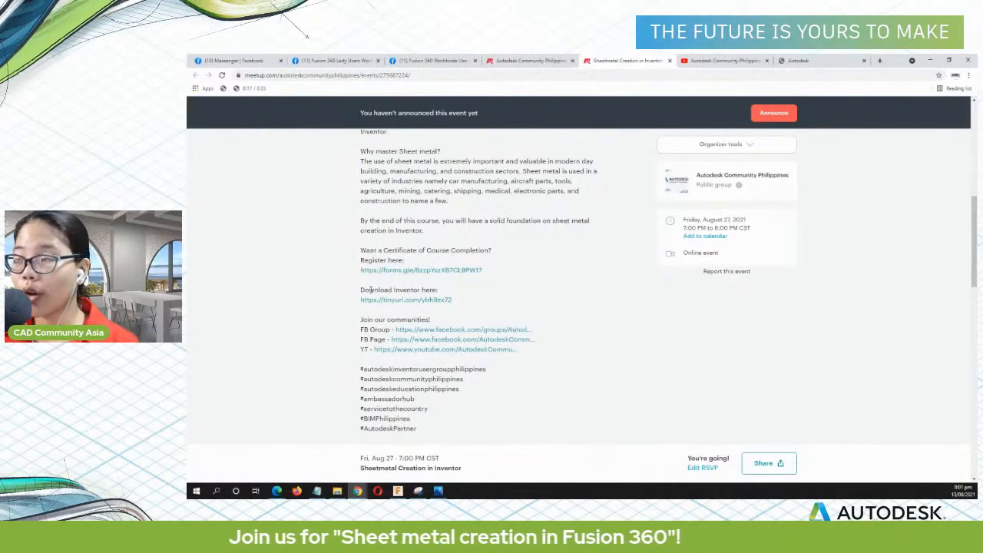
scroll(400, 294, "up", 3)
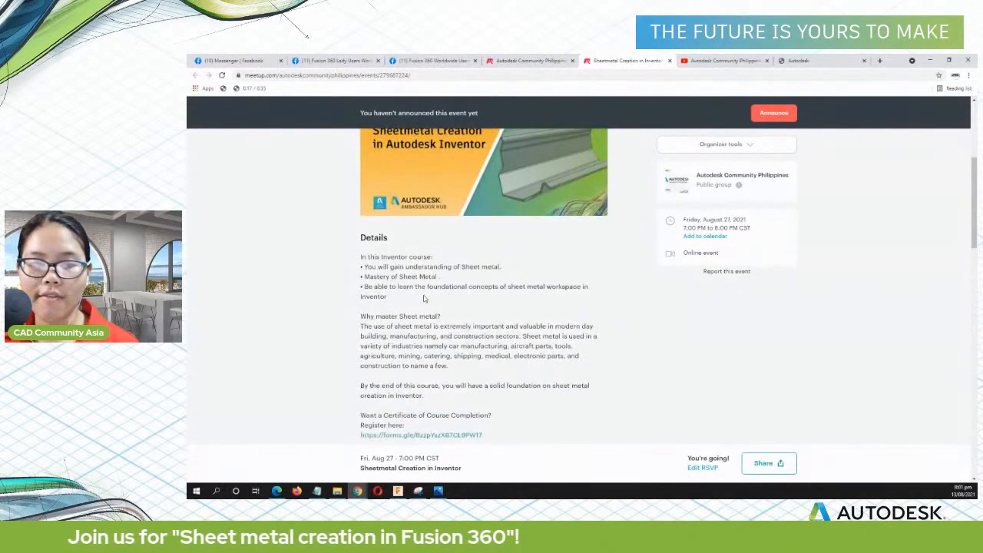
Find the Remote collaboration with Revit using BIM Collaborate Pro event on the Meetup group page and open it in a new tab
scroll(549, 309, "up", 3)
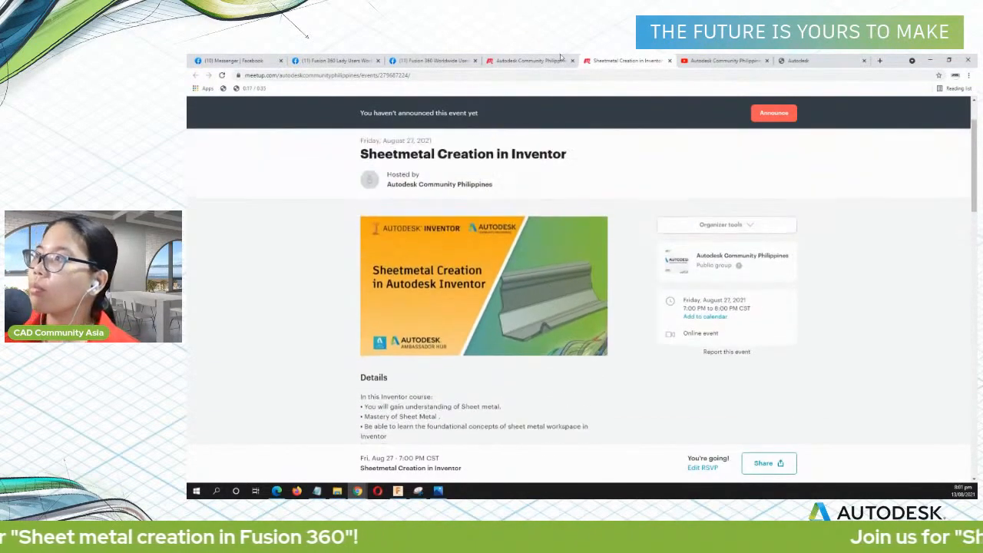
left_click(561, 59)
scroll(491, 320, "down", 1)
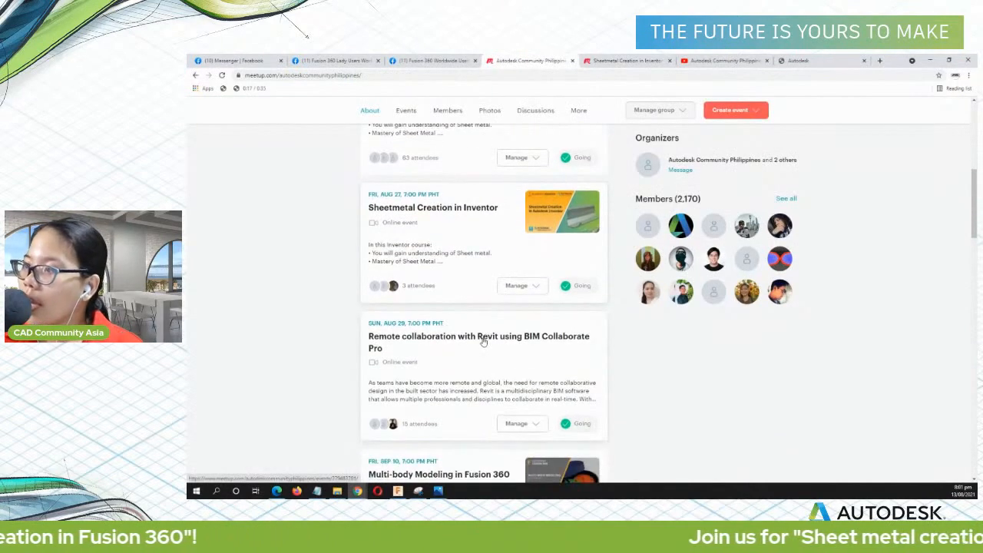
right_click(483, 341)
left_click(532, 346)
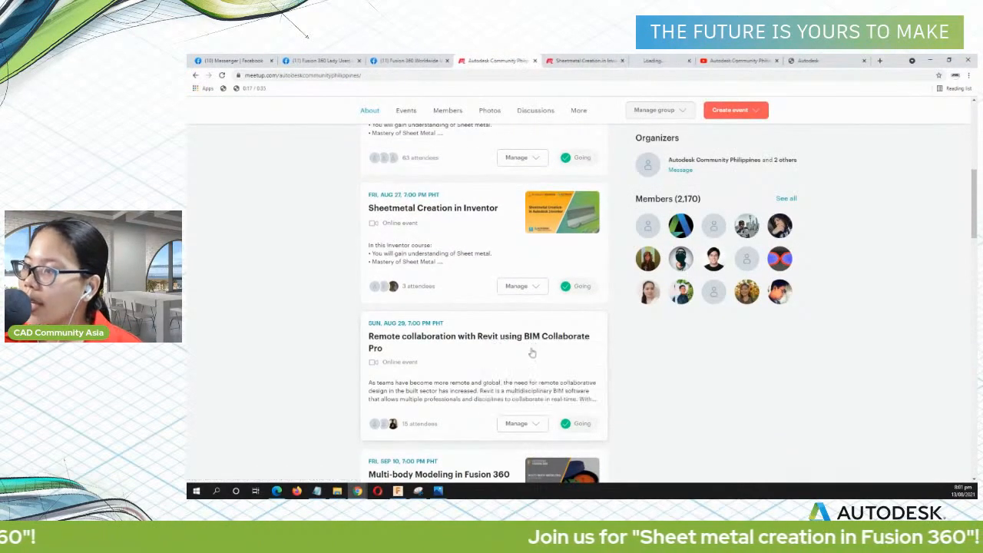
left_click(654, 59)
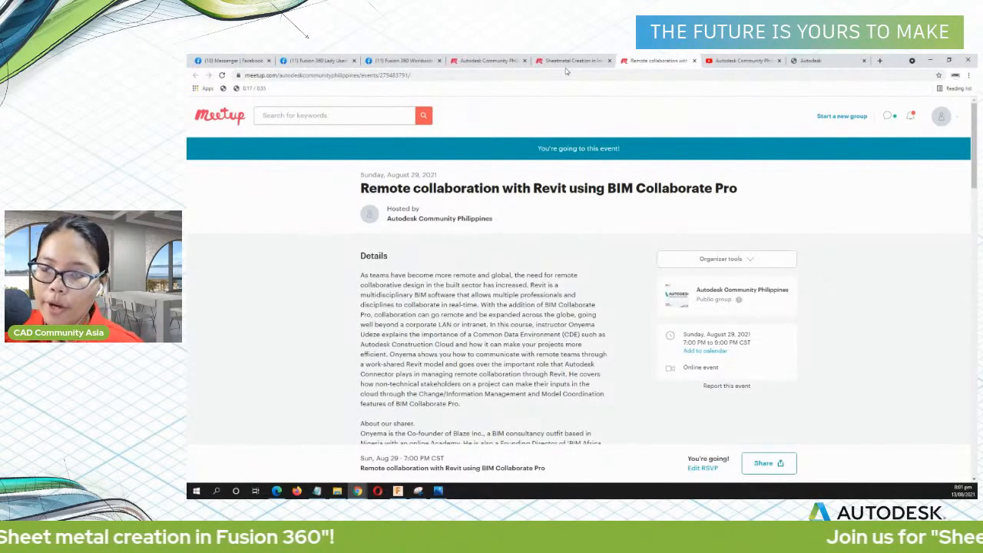
Read through the Revit collaboration event's details, including the speaker description, certificate section, download link and community links
scroll(524, 245, "down", 3)
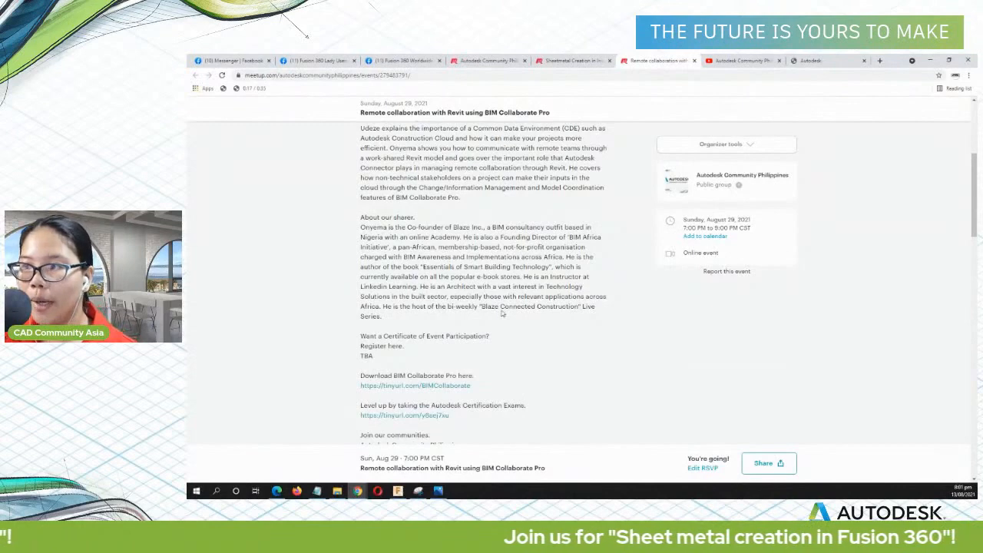
scroll(501, 323, "down", 2)
scroll(501, 313, "down", 3)
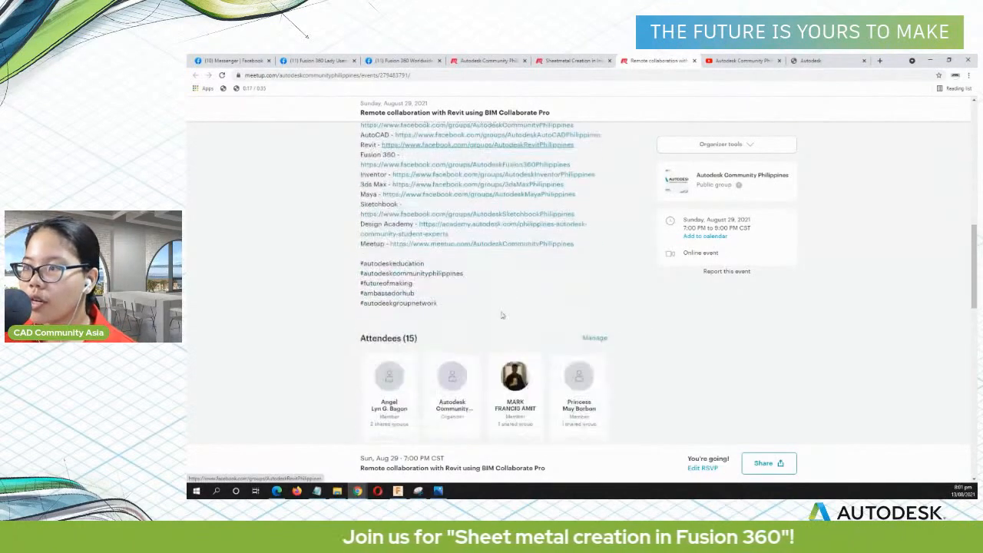
scroll(538, 325, "up", 6)
scroll(538, 323, "up", 2)
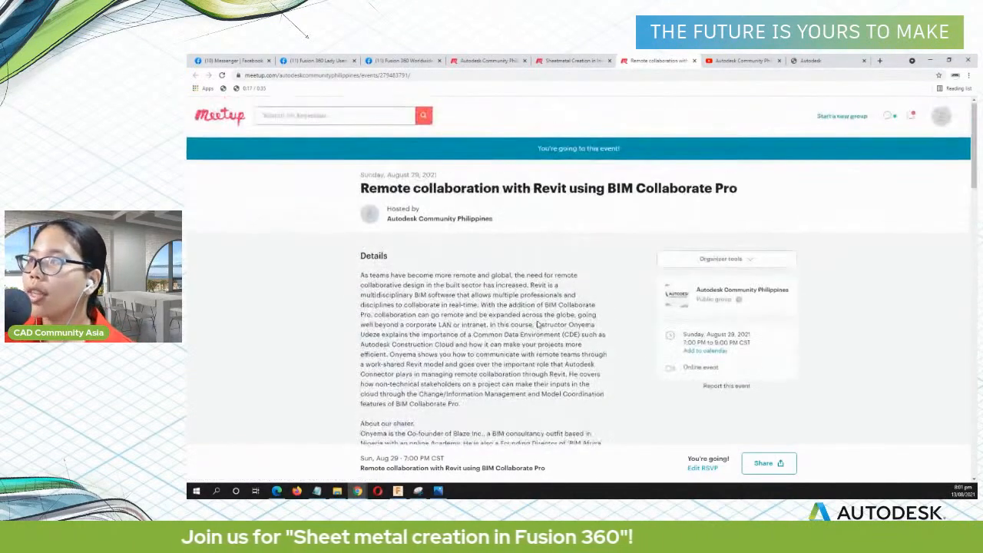
Return to the Autodesk Community Philippines Meetup page and view its group header and About section
left_click(488, 60)
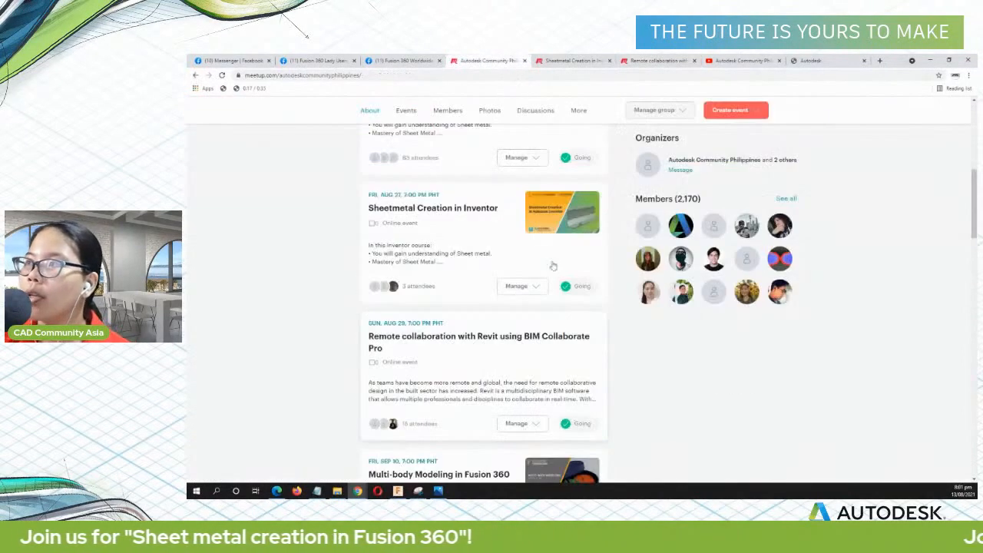
scroll(553, 267, "up", 3)
scroll(557, 352, "up", 2)
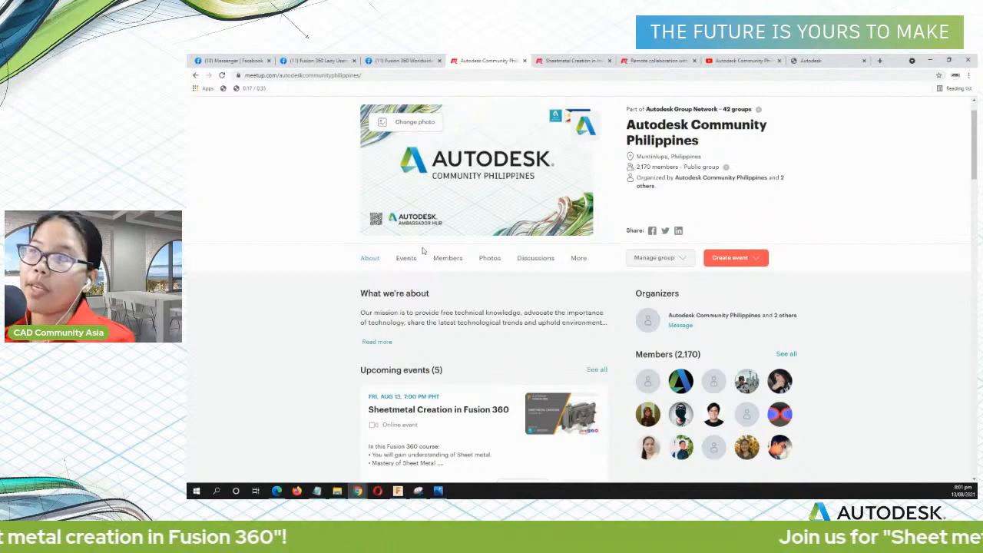
Filter the Autodesk Community Philippines YouTube channel's videos to Upcoming live streams and look over the scheduled sessions
left_click(704, 60)
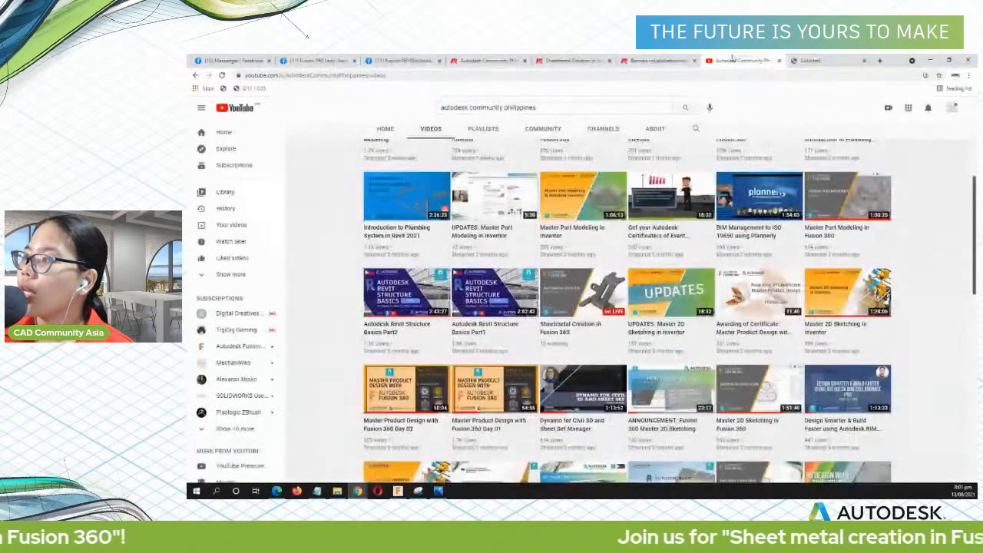
scroll(476, 274, "up", 2)
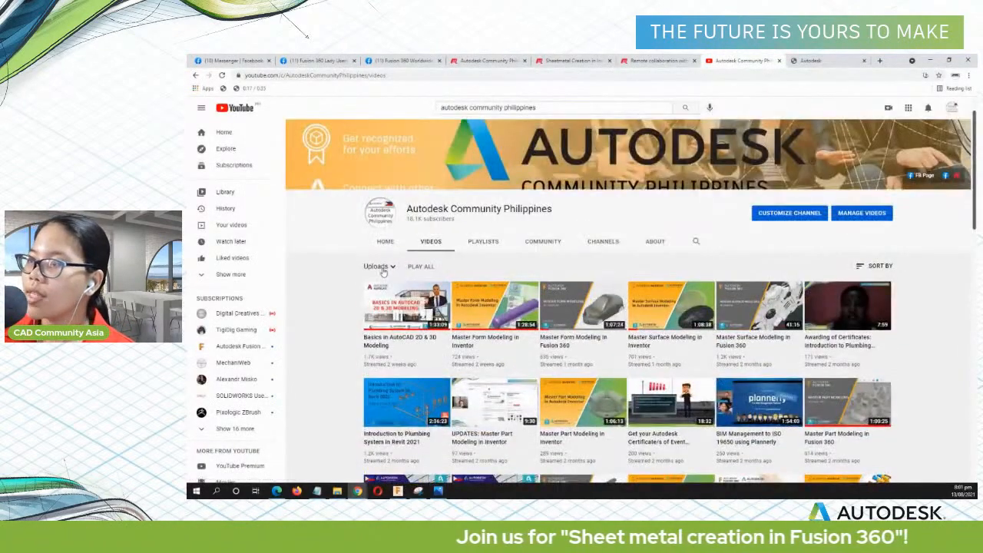
left_click(380, 268)
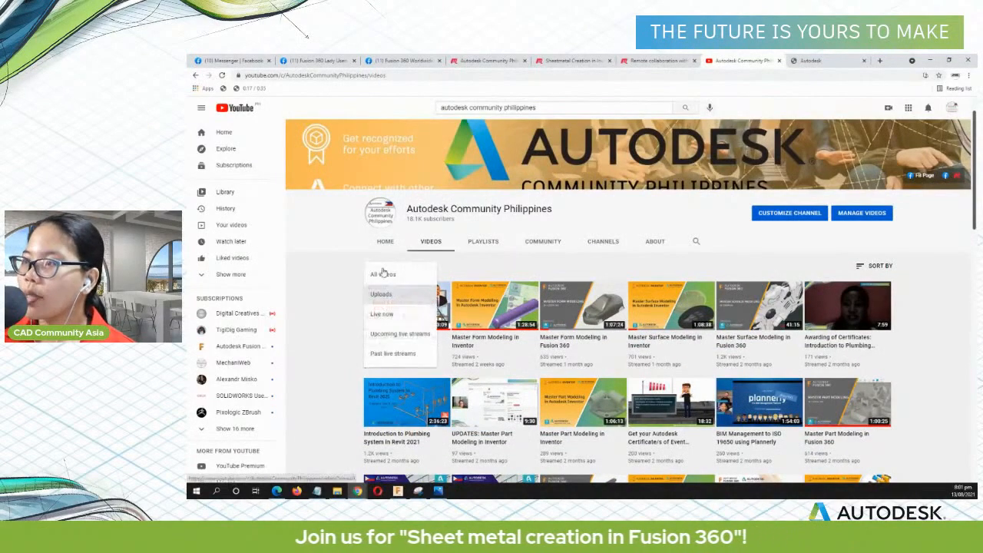
left_click(396, 333)
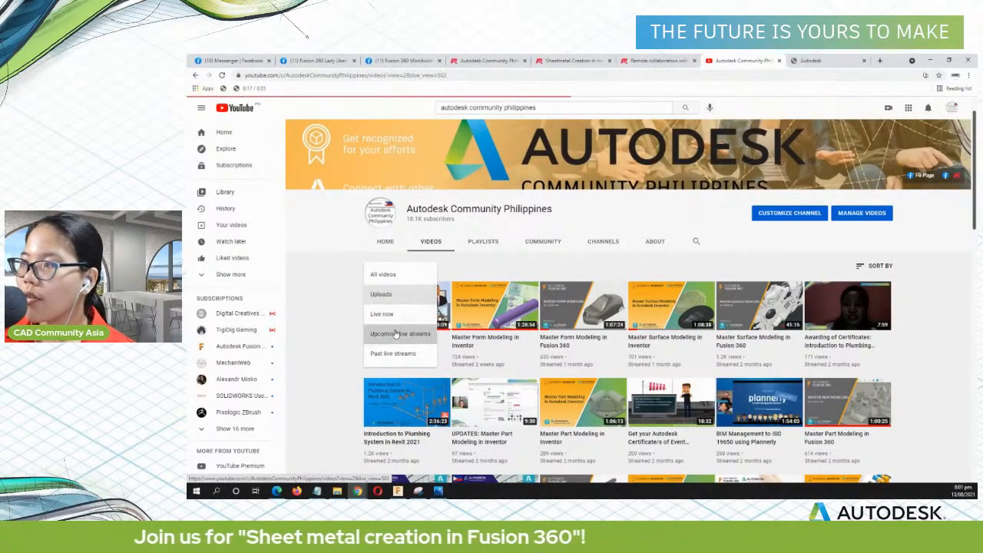
scroll(799, 464, "down", 3)
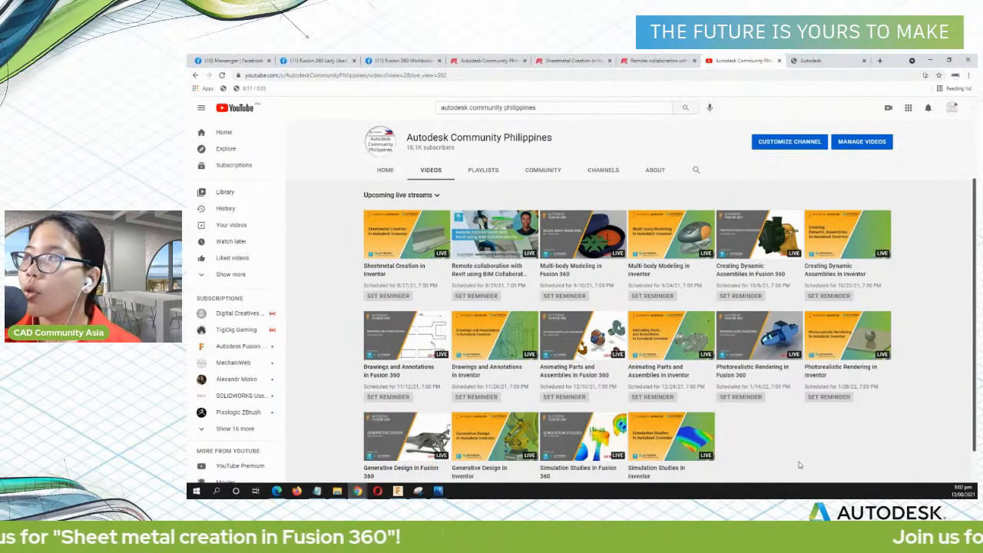
Return to the Autodesk Community Philippines Meetup page and switch to the open notepad window
left_click(592, 60)
left_click(496, 60)
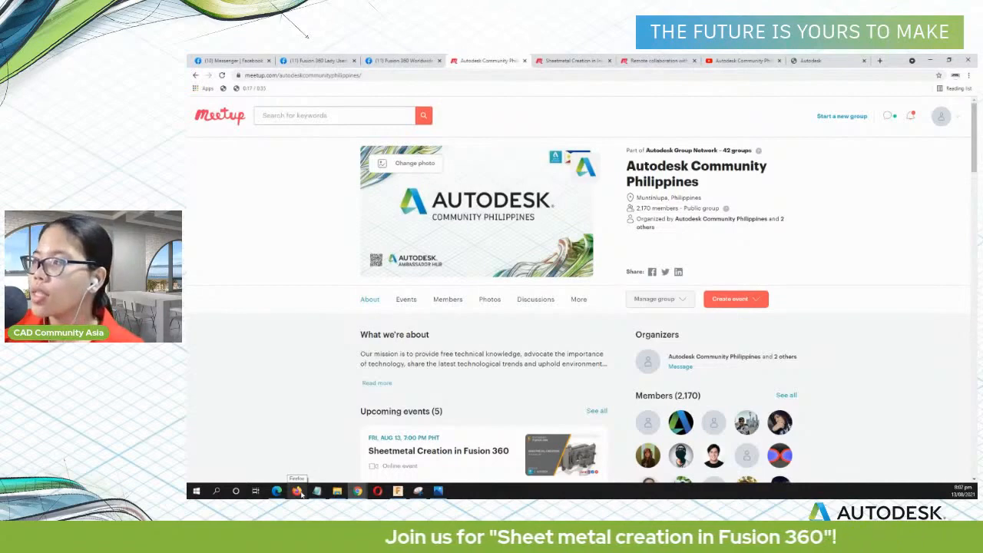
mouse_move(316, 491)
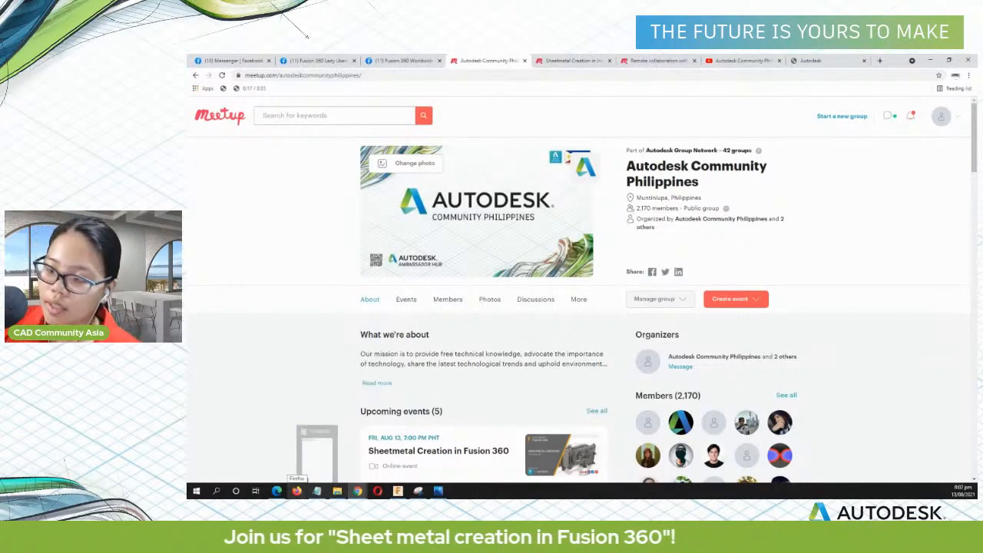
left_click(316, 491)
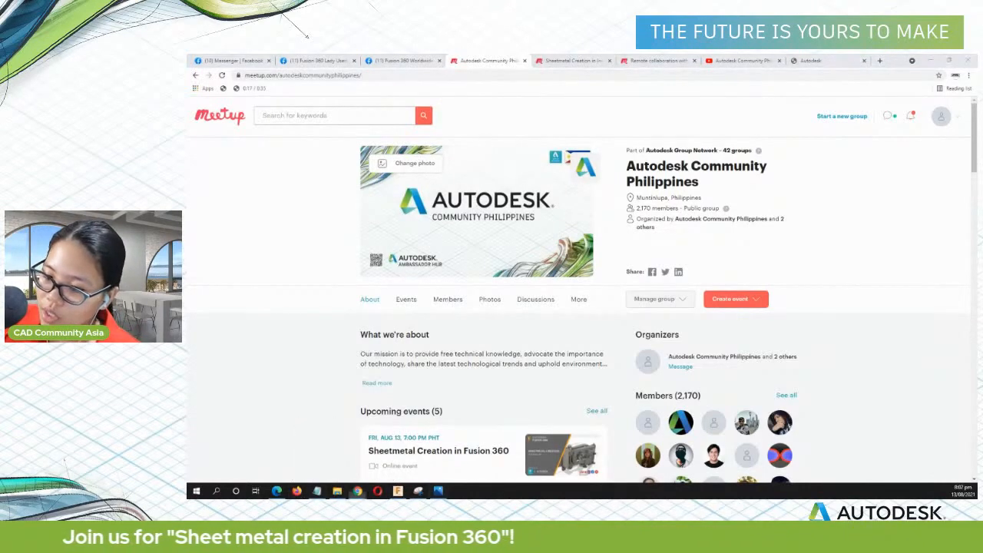